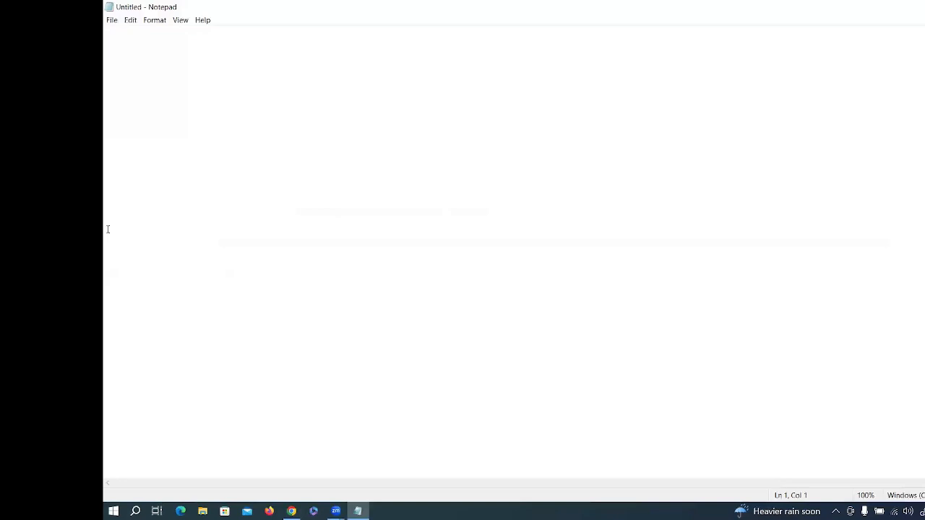
Step: Hand-write the heading 'FlowId:' in purple ink over the blank Untitled Notepad page
click(329, 135)
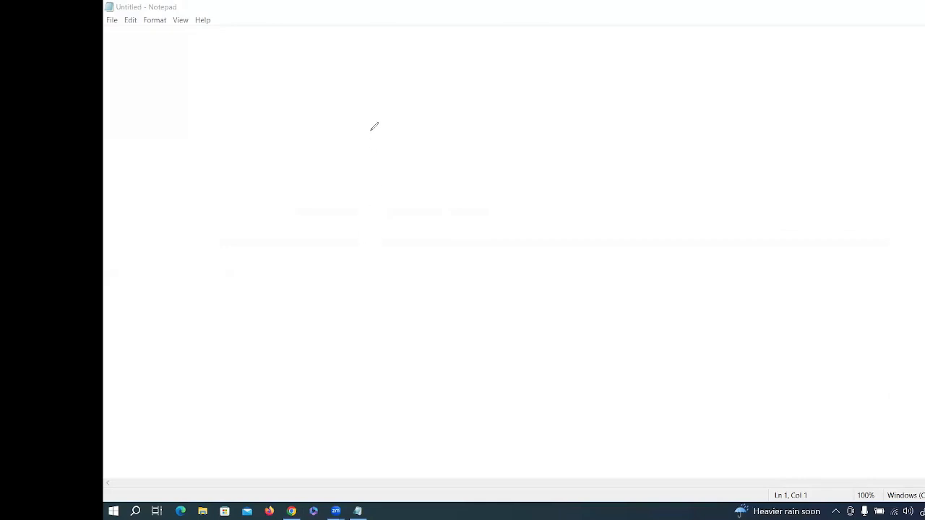
mouse_move(388, 154)
mouse_down()
mouse_move(394, 173)
mouse_move(395, 153)
mouse_up()
mouse_move(382, 170)
mouse_down()
mouse_move(405, 171)
mouse_move(440, 140)
mouse_move(483, 138)
mouse_up()
click(388, 170)
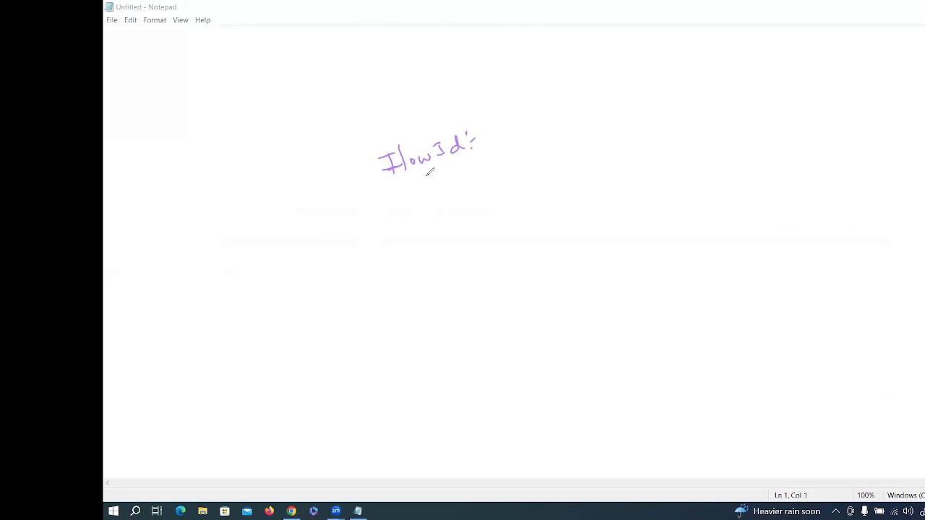
Step: Draw an arrow down from FlowId: to a handwritten, underlined 'FlowKey'
drag(425, 174, 432, 183)
drag(424, 186, 438, 189)
mouse_move(442, 202)
mouse_down()
mouse_move(448, 216)
mouse_move(452, 201)
mouse_up()
drag(441, 211, 494, 192)
mouse_move(502, 184)
mouse_down()
mouse_move(500, 203)
mouse_move(521, 190)
mouse_up()
drag(523, 190, 532, 190)
drag(533, 182, 538, 193)
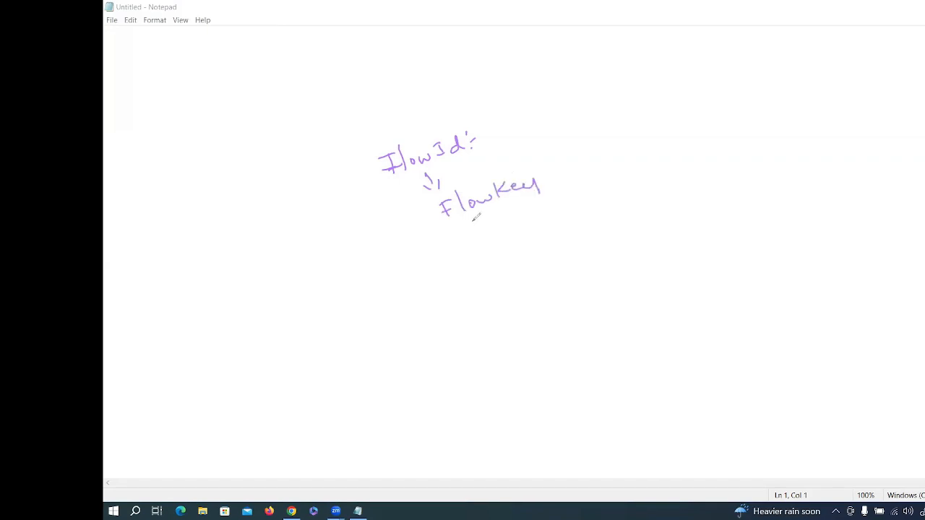
drag(453, 231, 536, 200)
drag(531, 200, 557, 195)
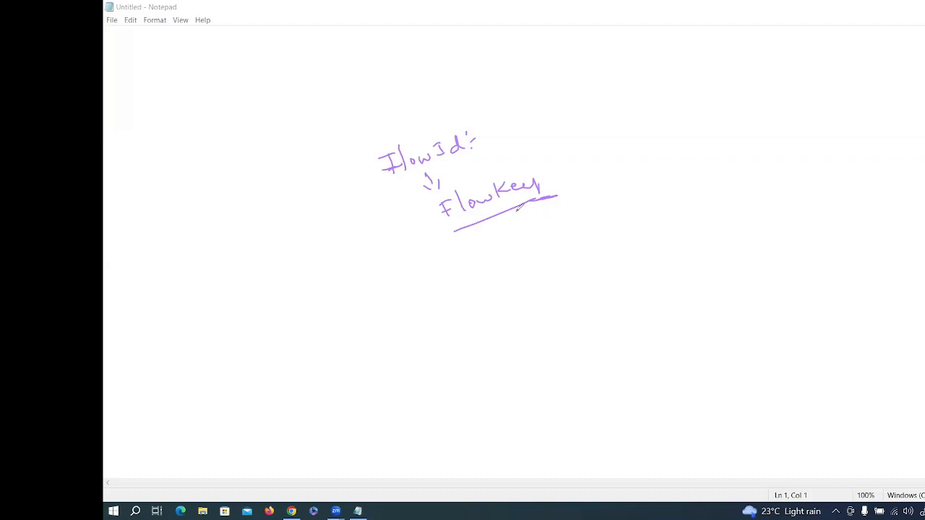
Step: Arrow from FlowKey to a list: src IP, dst IP, src port, dst port, protocol, underlined Egress
mouse_move(516, 209)
mouse_down()
mouse_move(520, 228)
mouse_move(568, 208)
mouse_move(562, 229)
mouse_move(602, 209)
mouse_move(647, 204)
mouse_up()
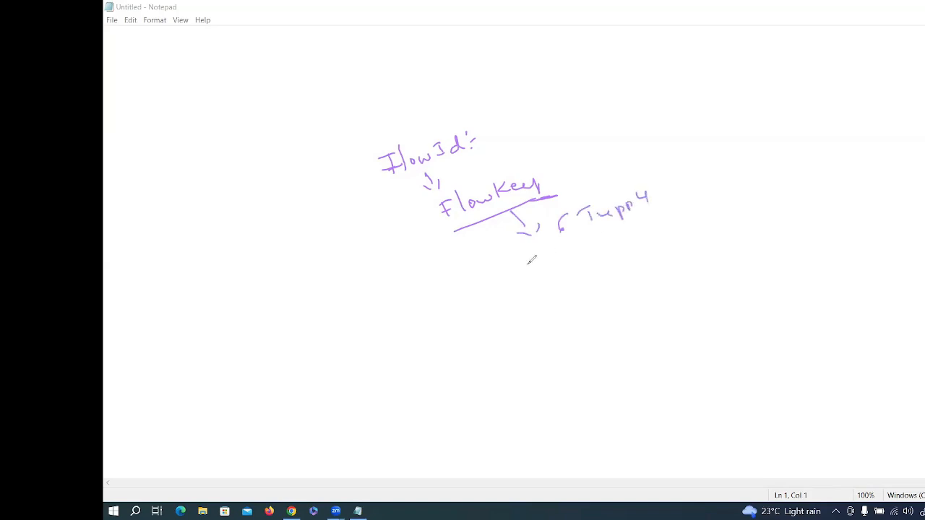
mouse_move(531, 263)
mouse_down()
mouse_move(530, 271)
mouse_move(586, 251)
mouse_up()
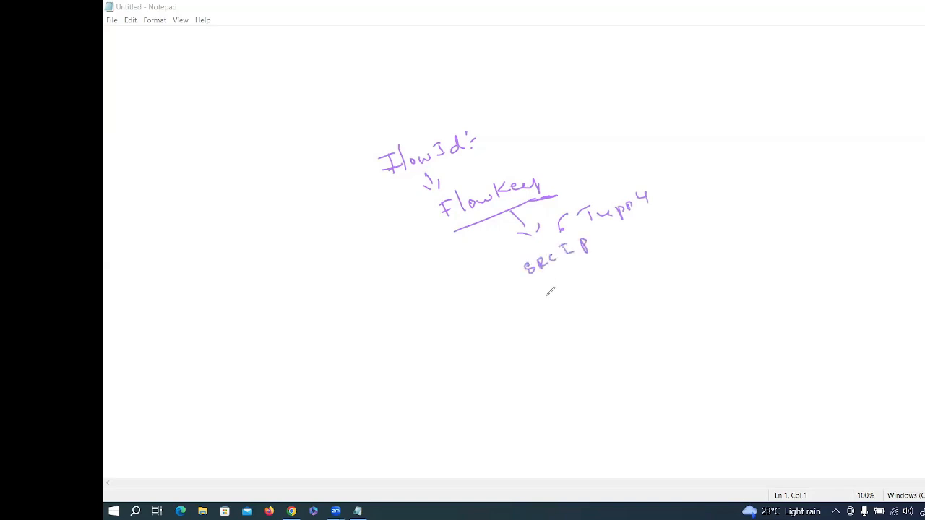
mouse_move(547, 292)
mouse_down()
mouse_move(591, 268)
mouse_move(598, 276)
mouse_move(609, 260)
mouse_move(611, 271)
mouse_up()
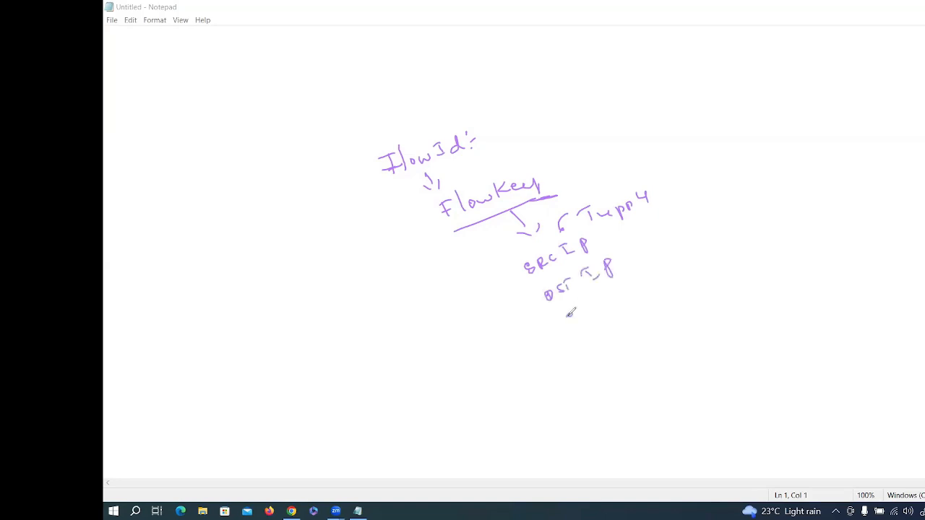
mouse_move(570, 313)
mouse_down()
mouse_move(624, 287)
mouse_move(636, 269)
mouse_move(591, 334)
mouse_move(655, 298)
mouse_up()
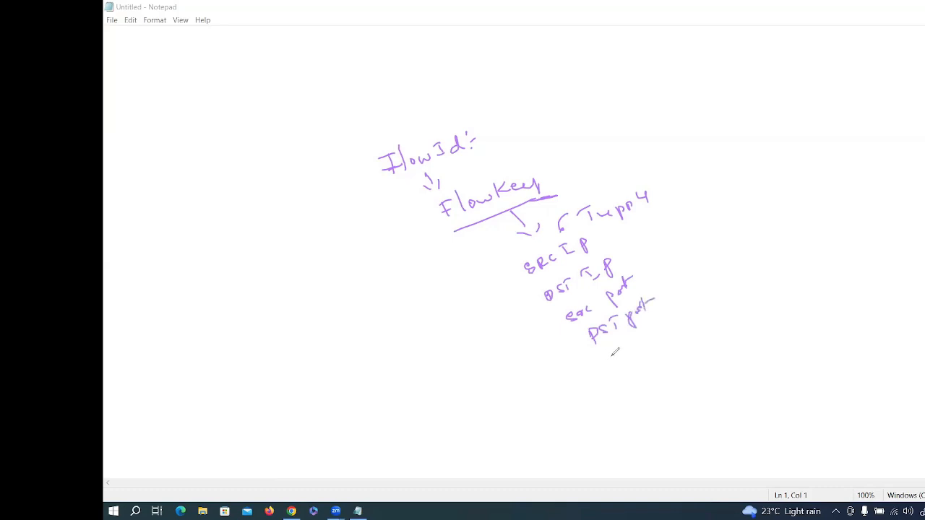
mouse_move(608, 352)
mouse_down()
mouse_move(671, 329)
mouse_move(662, 320)
mouse_move(712, 299)
mouse_move(710, 306)
mouse_move(727, 281)
mouse_move(741, 285)
mouse_move(770, 265)
mouse_move(768, 278)
mouse_up()
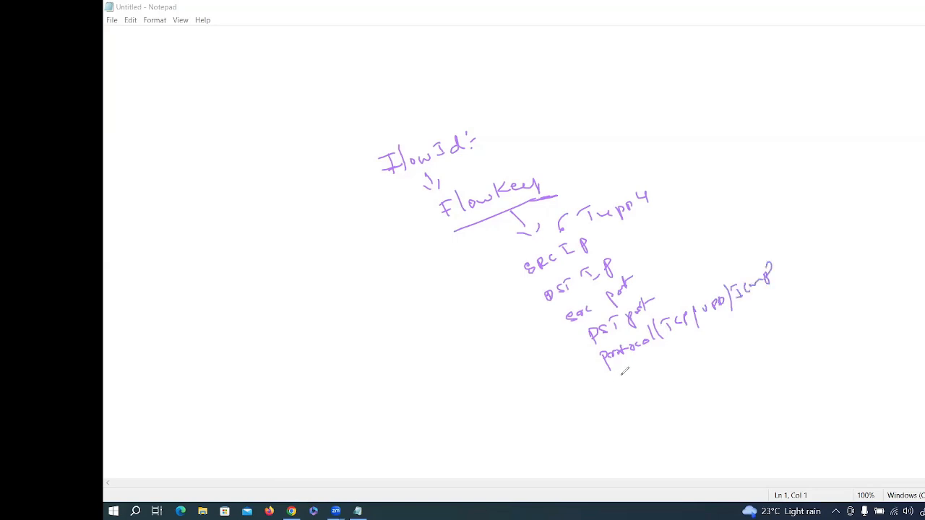
drag(624, 371, 688, 354)
drag(626, 394, 687, 371)
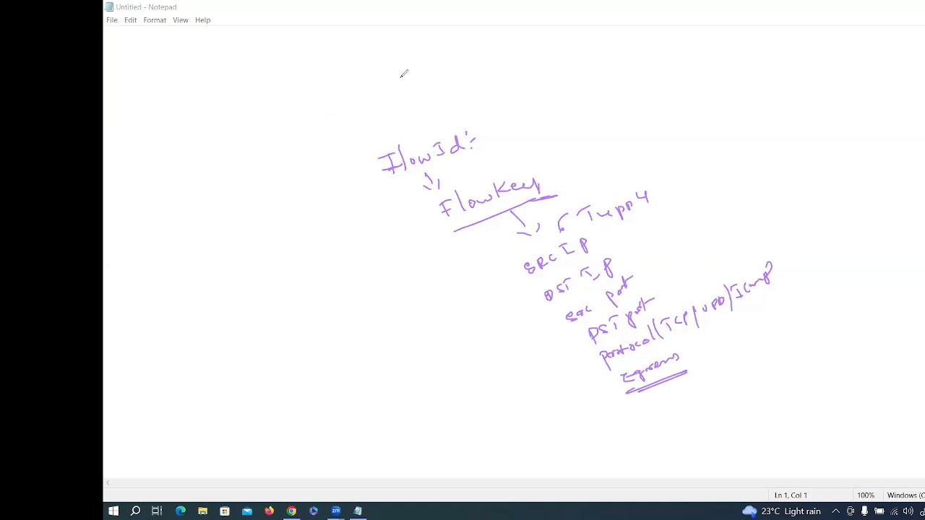
Step: Sketch an Fw box fed by a source device, label its egress side, and loop around the field list
mouse_move(407, 79)
mouse_down()
mouse_move(396, 123)
mouse_move(426, 105)
mouse_up()
drag(415, 97, 552, 113)
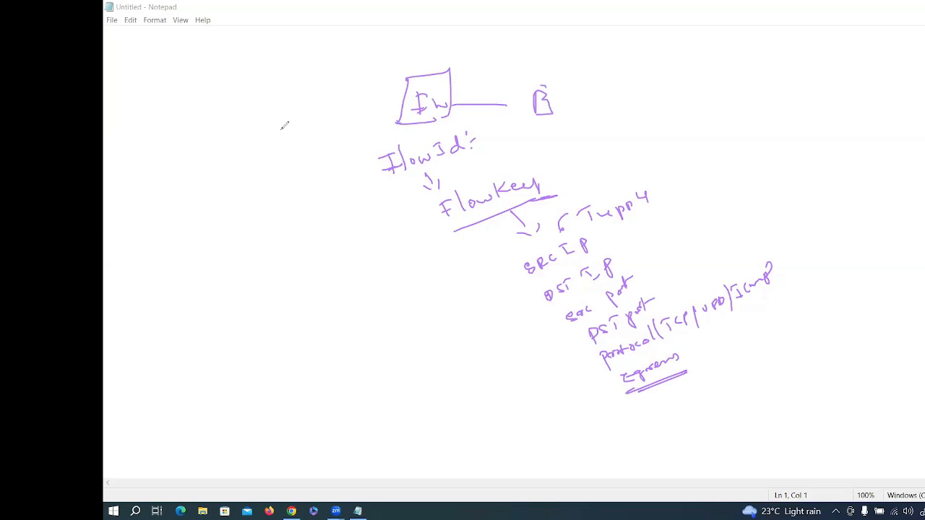
mouse_move(279, 92)
mouse_down()
mouse_move(280, 130)
mouse_move(289, 123)
mouse_move(310, 149)
mouse_move(354, 98)
mouse_move(359, 123)
mouse_up()
mouse_move(452, 83)
mouse_down()
mouse_move(452, 124)
mouse_move(460, 114)
mouse_move(460, 125)
mouse_move(508, 122)
mouse_up()
mouse_move(410, 70)
mouse_down()
mouse_move(415, 92)
mouse_move(396, 123)
mouse_up()
drag(409, 75, 406, 136)
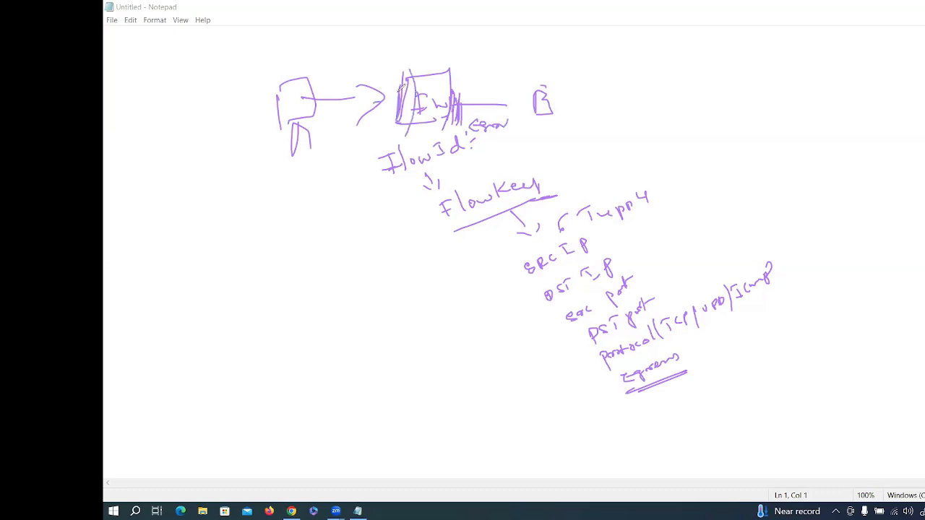
mouse_move(385, 53)
mouse_down()
mouse_move(391, 65)
mouse_move(423, 51)
mouse_move(451, 60)
mouse_up()
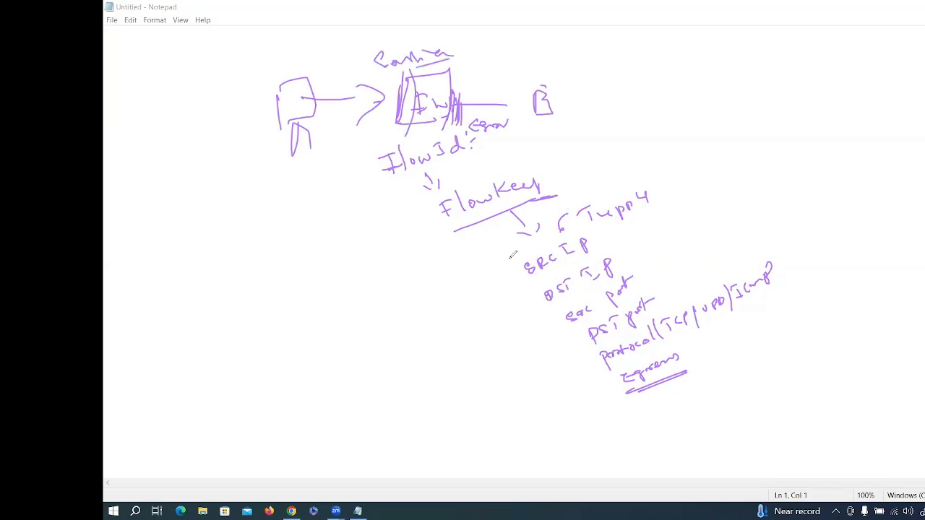
drag(508, 259, 573, 381)
mouse_move(603, 223)
mouse_down()
mouse_move(685, 348)
mouse_move(567, 387)
mouse_up()
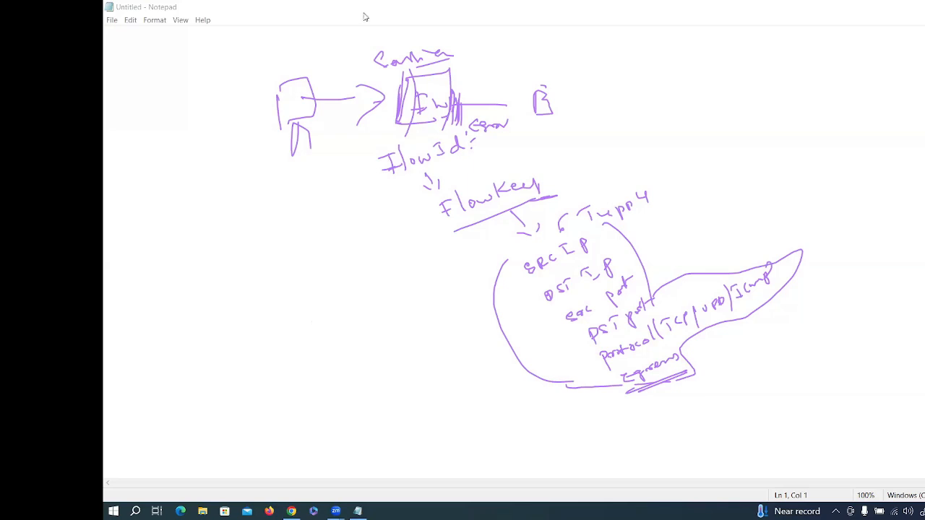
Step: After a quick look at Chrome, erase all ink strokes and clear the page completely
key(alt+Tab)
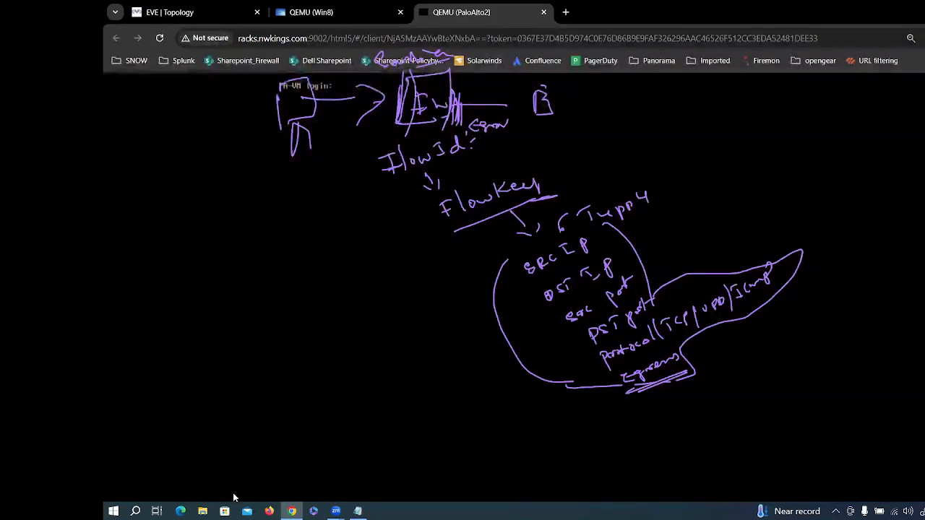
key(alt+Tab)
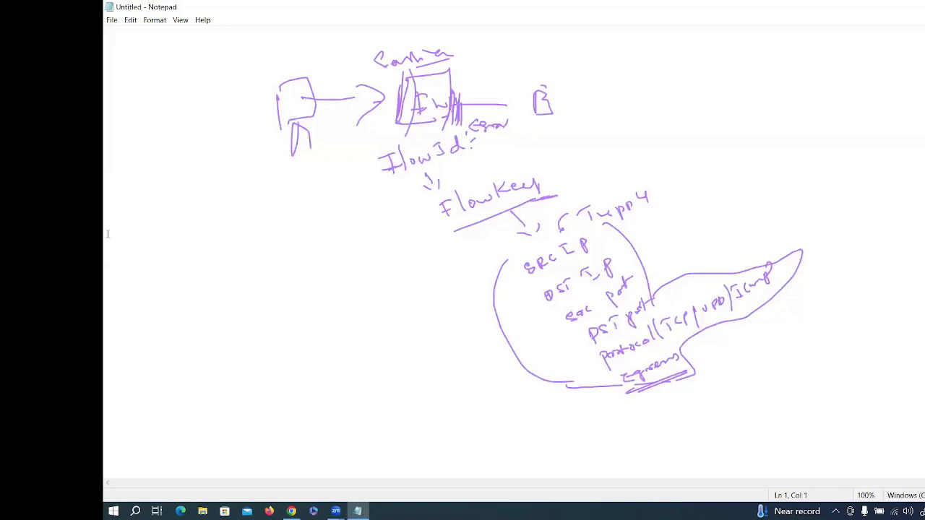
click(189, 218)
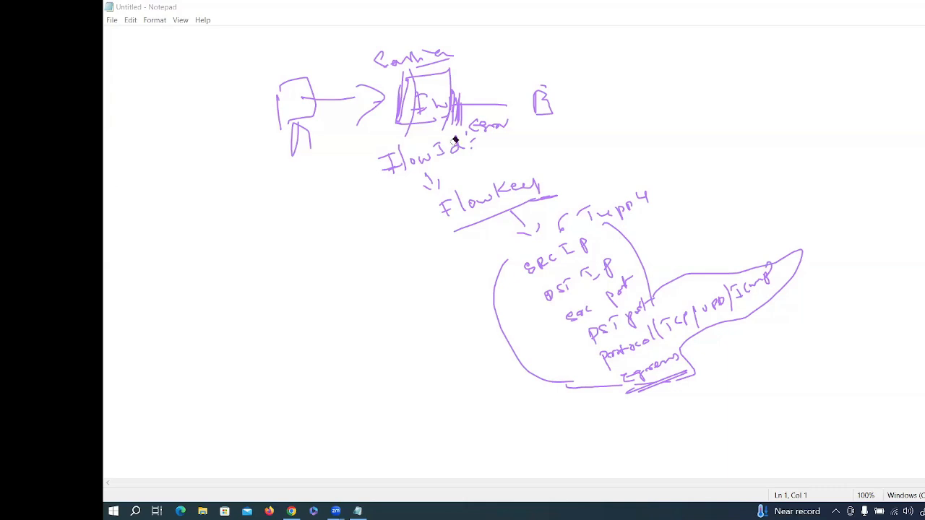
mouse_move(454, 141)
mouse_down()
mouse_move(432, 106)
mouse_move(404, 145)
mouse_up()
mouse_move(512, 247)
mouse_down()
mouse_move(601, 398)
mouse_move(669, 370)
mouse_move(592, 395)
mouse_move(645, 345)
mouse_move(724, 299)
mouse_move(621, 303)
mouse_move(625, 262)
mouse_move(567, 324)
mouse_up()
drag(580, 271, 582, 264)
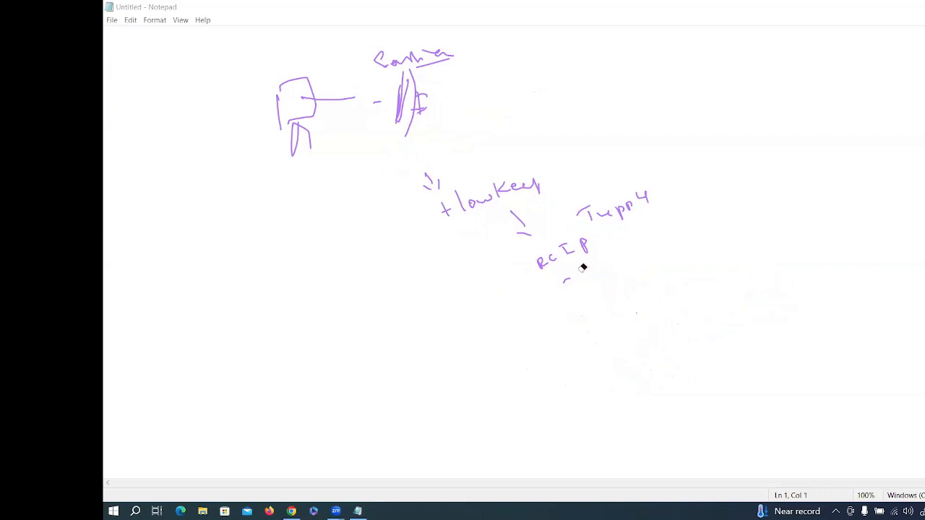
mouse_move(609, 219)
mouse_down()
mouse_move(476, 198)
mouse_move(429, 180)
mouse_move(421, 149)
mouse_up()
mouse_move(403, 94)
mouse_down()
mouse_move(398, 60)
mouse_move(436, 64)
mouse_move(407, 105)
mouse_move(345, 97)
mouse_up()
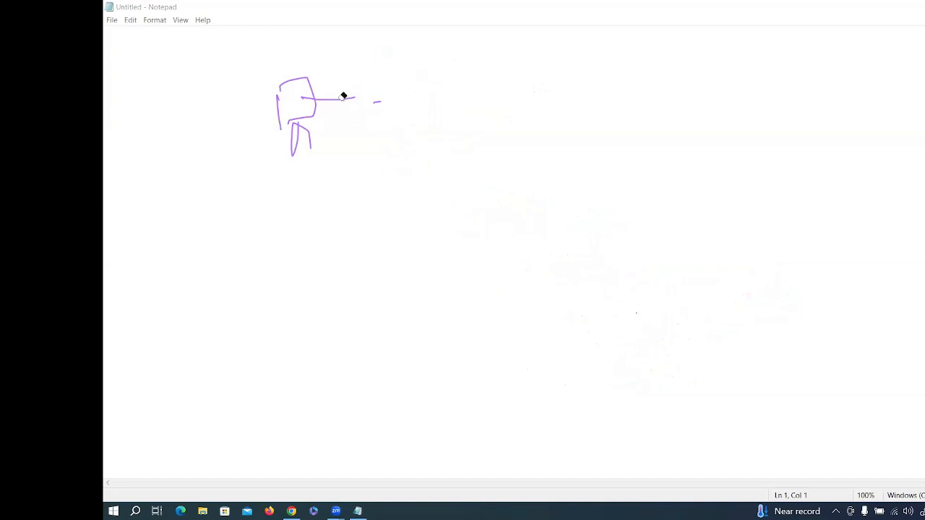
drag(282, 89, 568, 258)
click(486, 188)
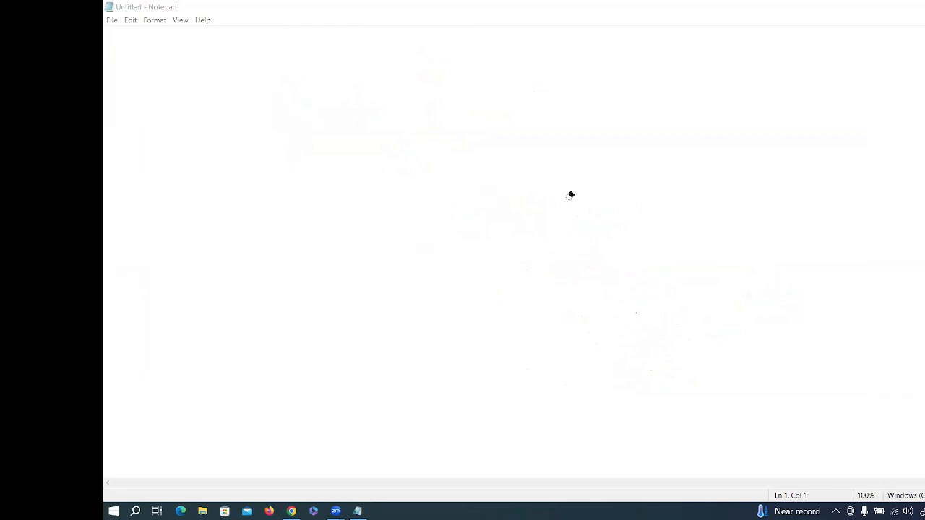
key(super)
key(super)
Step: Hand-write the title 'PFB' and underline it
drag(322, 95, 324, 110)
drag(318, 100, 338, 105)
drag(335, 93, 357, 97)
drag(357, 84, 359, 99)
drag(314, 125, 371, 114)
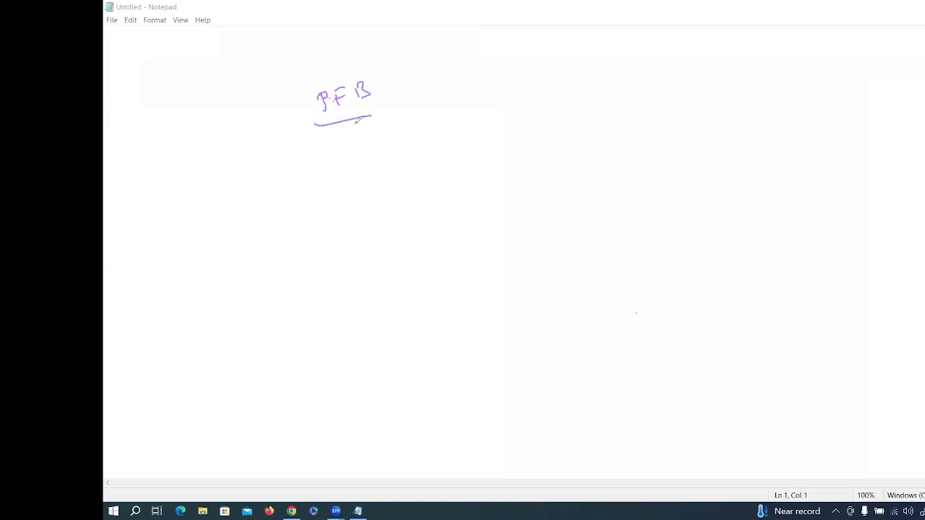
drag(366, 116, 399, 110)
Step: Draw a boxed FW linked up-right to a cloud labelled Internet ISP1
mouse_move(400, 214)
mouse_down()
mouse_move(403, 232)
mouse_move(436, 203)
mouse_move(390, 243)
mouse_up()
drag(394, 244, 432, 242)
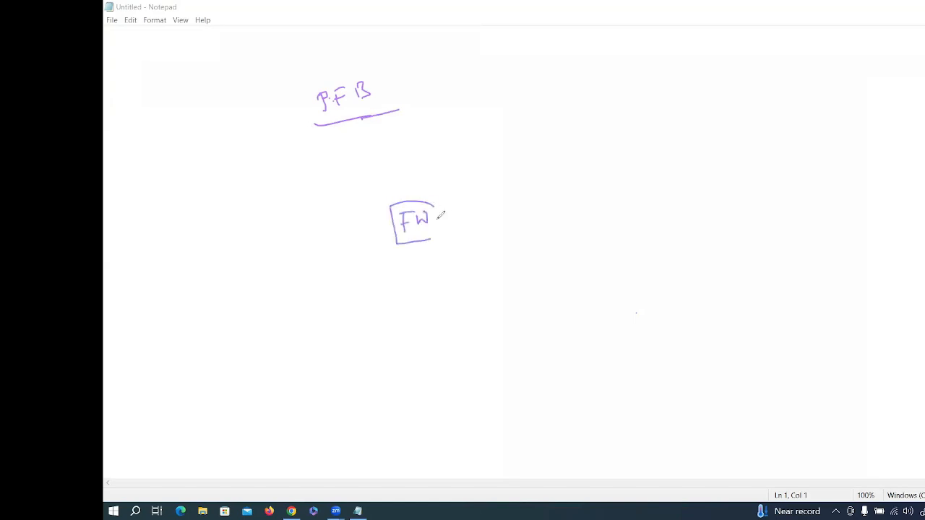
drag(432, 204, 432, 240)
mouse_move(435, 216)
mouse_down()
mouse_move(531, 167)
mouse_move(554, 135)
mouse_up()
mouse_move(548, 138)
mouse_down()
mouse_move(550, 157)
mouse_move(623, 126)
mouse_up()
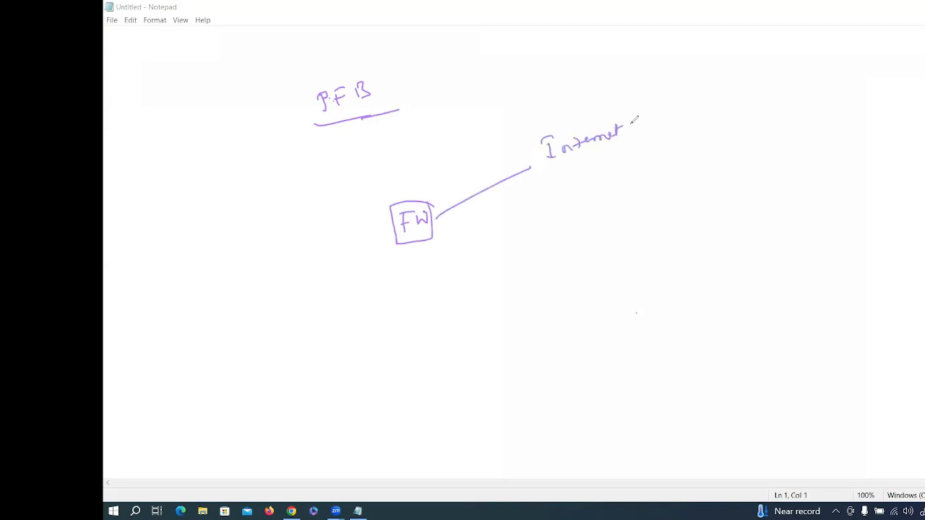
mouse_move(549, 106)
mouse_down()
mouse_move(631, 122)
mouse_move(550, 107)
mouse_up()
drag(573, 155, 593, 163)
drag(606, 148, 606, 154)
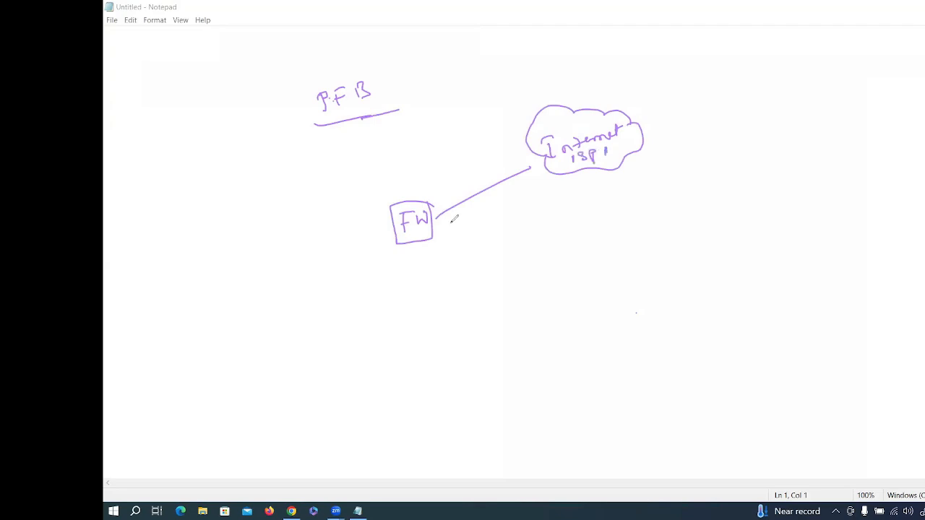
Step: Link FW to a second cloud labelled ISP2, with an arrowhead into FW and an arrow downward
mouse_move(448, 224)
mouse_down()
mouse_move(543, 251)
mouse_move(636, 260)
mouse_move(540, 267)
mouse_up()
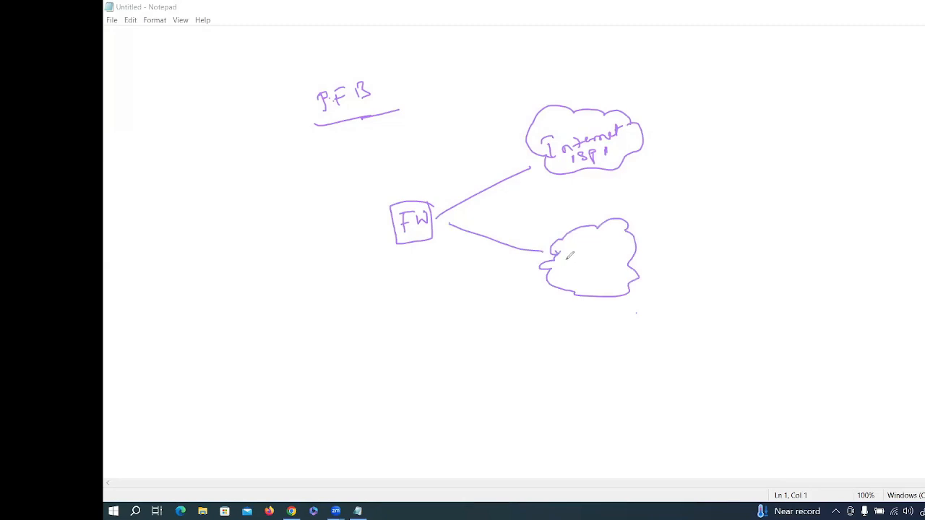
drag(562, 254, 562, 269)
mouse_move(586, 254)
mouse_down()
mouse_move(574, 263)
mouse_move(596, 255)
mouse_up()
drag(601, 250, 613, 254)
drag(449, 222, 463, 232)
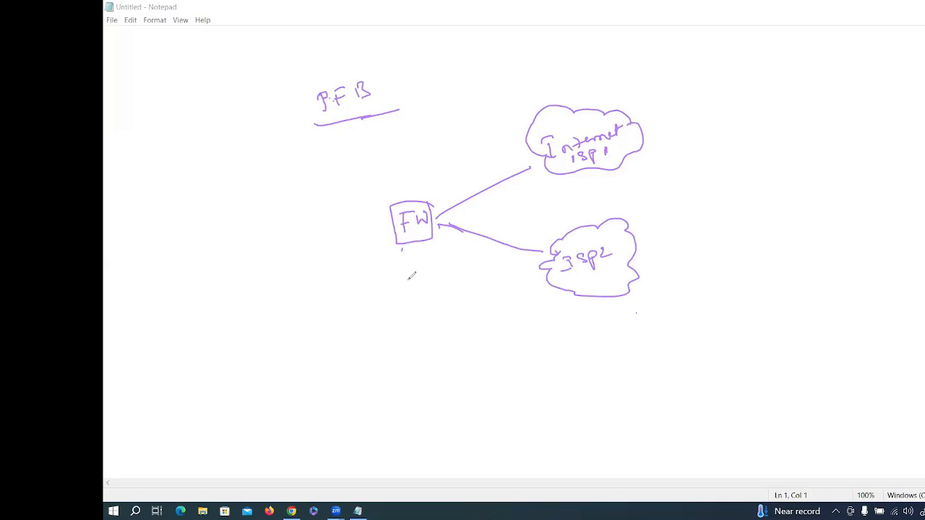
drag(403, 248, 402, 274)
drag(391, 267, 413, 268)
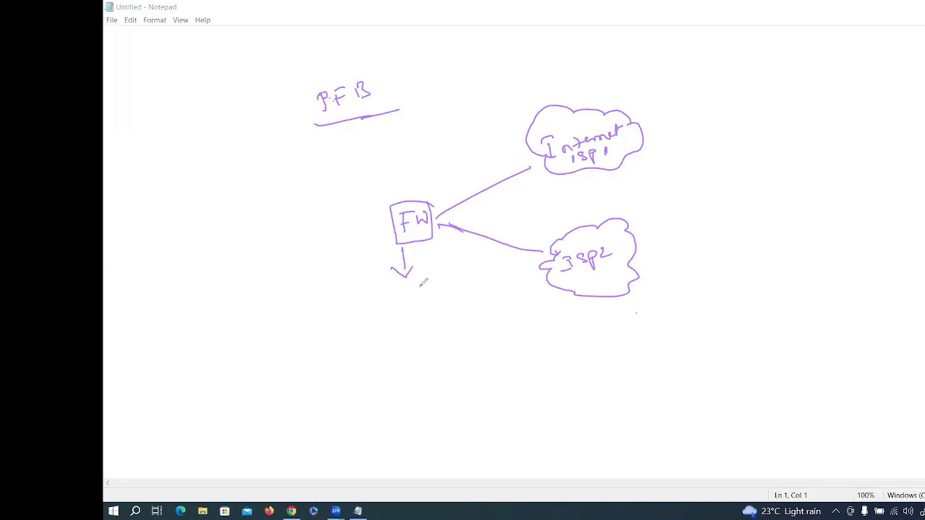
Step: Add a box under FW's arrow, underline ISP1, draw a line off the cloud, and retrace the PFB underline
mouse_move(378, 289)
mouse_down()
mouse_move(430, 277)
mouse_move(427, 312)
mouse_up()
mouse_move(377, 291)
mouse_down()
mouse_move(426, 310)
mouse_move(415, 339)
mouse_up()
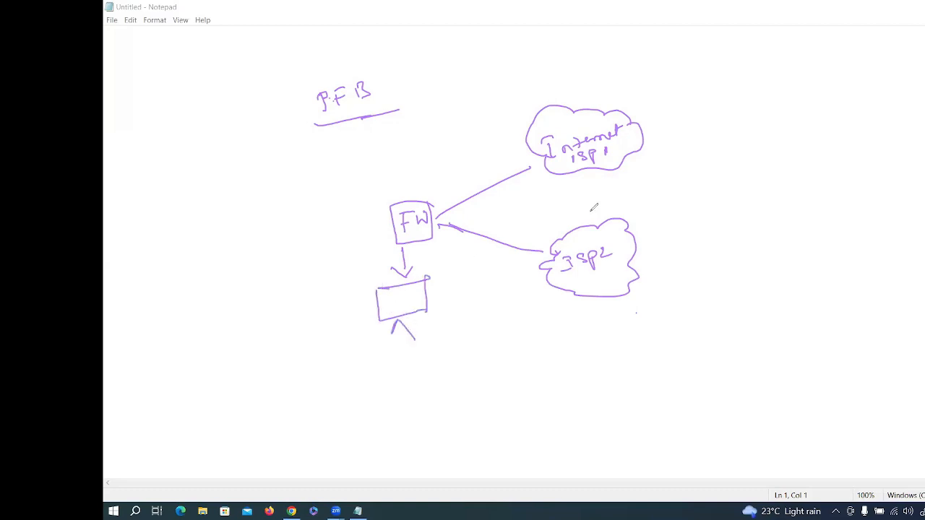
drag(597, 164, 625, 160)
drag(636, 137, 669, 136)
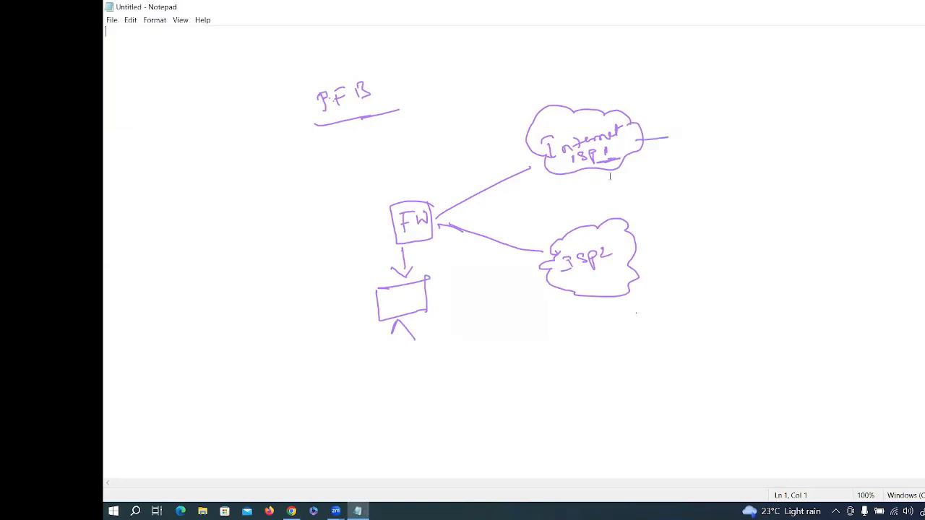
right_click(668, 132)
click(596, 178)
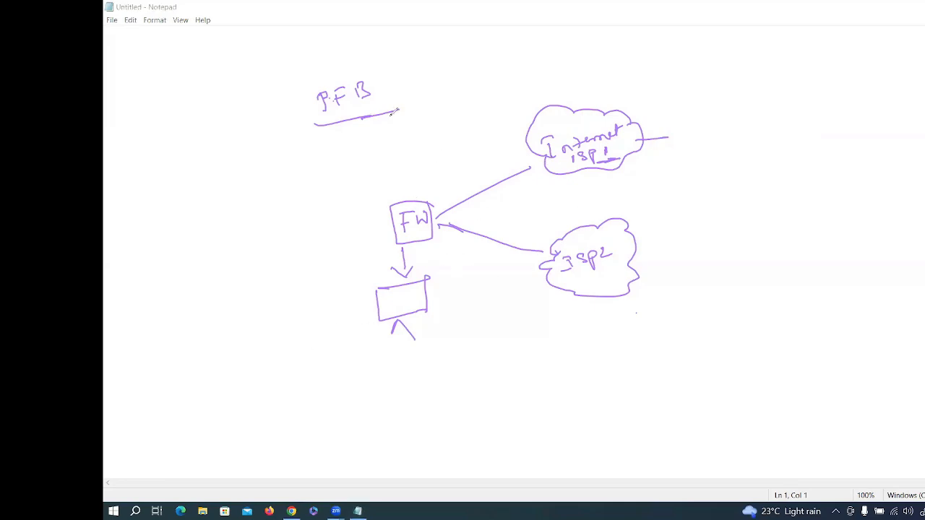
mouse_move(392, 110)
mouse_down()
mouse_move(413, 104)
mouse_move(397, 107)
mouse_up()
Step: Hatch the left cloud, write and double-underline 100.120.18.0/16, and draw an arrow from FW to ISP2
mouse_move(390, 191)
mouse_down()
mouse_move(356, 155)
mouse_move(359, 123)
mouse_move(264, 169)
mouse_move(356, 158)
mouse_up()
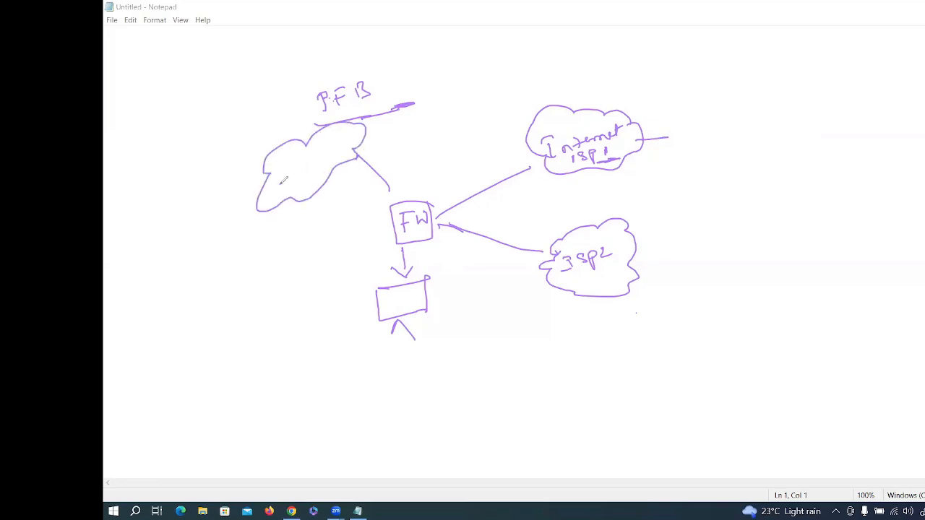
mouse_move(265, 203)
mouse_down()
mouse_move(315, 159)
mouse_move(332, 158)
mouse_up()
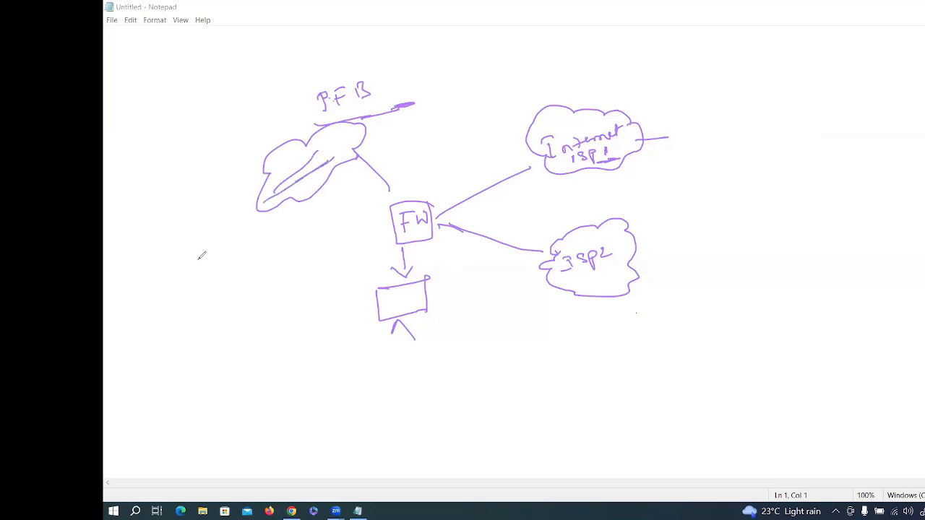
mouse_move(199, 258)
mouse_down()
mouse_move(202, 276)
mouse_move(219, 254)
mouse_move(239, 253)
mouse_move(293, 217)
mouse_move(340, 216)
mouse_move(355, 199)
mouse_move(231, 281)
mouse_up()
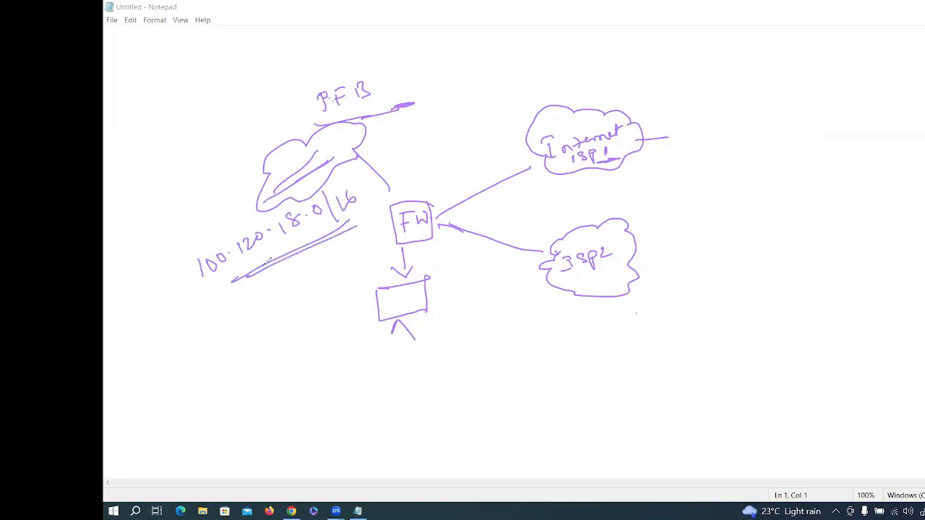
drag(266, 263, 217, 291)
drag(280, 258, 210, 296)
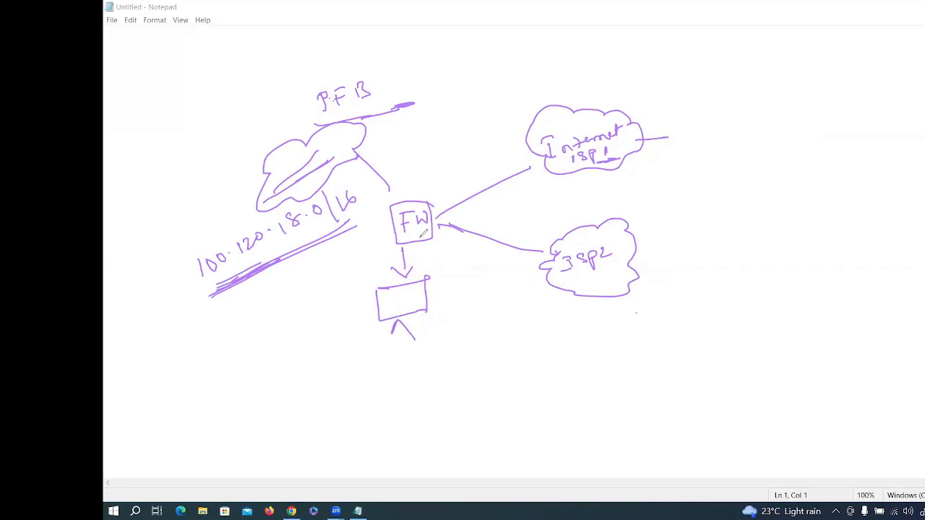
mouse_move(420, 237)
mouse_down()
mouse_move(537, 249)
mouse_move(540, 261)
mouse_up()
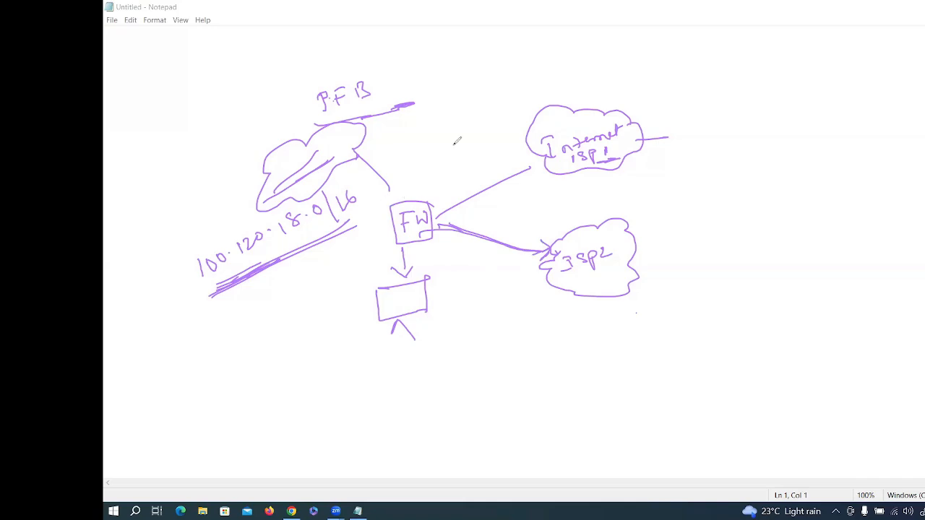
Step: Write an underlined 'PFB' above the ISP1 link and circle the 100.120.18.0/16 label
mouse_move(461, 137)
mouse_down()
mouse_move(468, 153)
mouse_move(498, 145)
mouse_up()
drag(463, 156, 507, 150)
drag(458, 168, 492, 160)
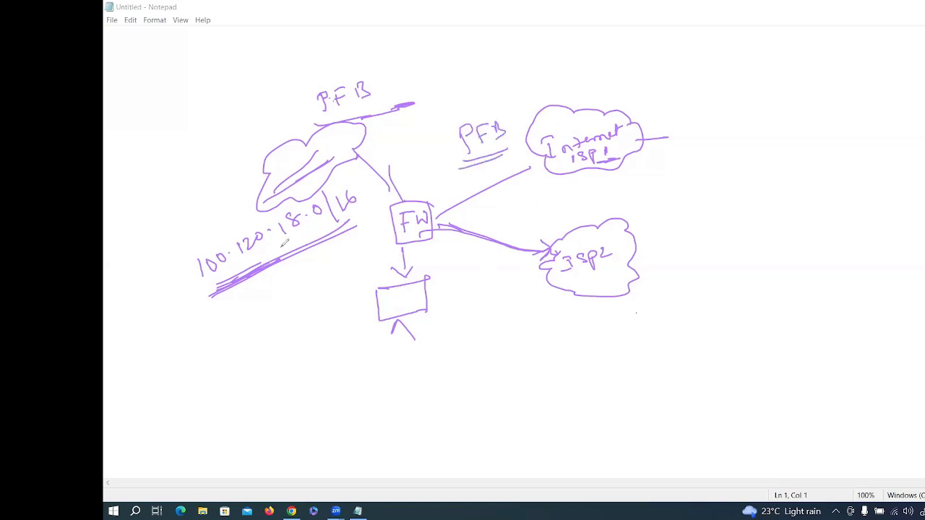
mouse_move(209, 294)
mouse_down()
mouse_move(177, 269)
mouse_move(358, 221)
mouse_up()
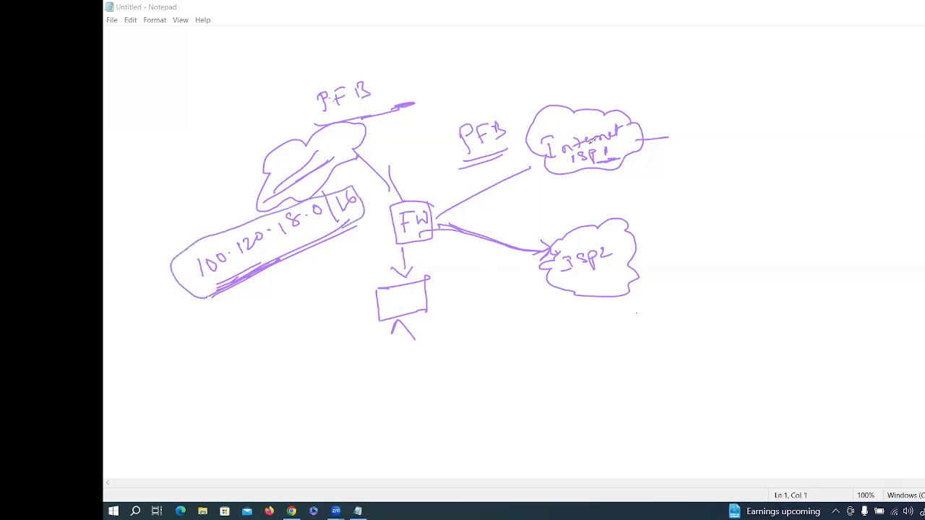
Step: Label the clouds TATA and Airtel, draw a traffic path to ISP2, then erase the diagram
drag(622, 147, 693, 117)
drag(693, 108, 705, 106)
drag(699, 109, 699, 117)
drag(711, 115, 722, 114)
mouse_move(646, 248)
mouse_down()
mouse_move(701, 224)
mouse_move(707, 240)
mouse_up()
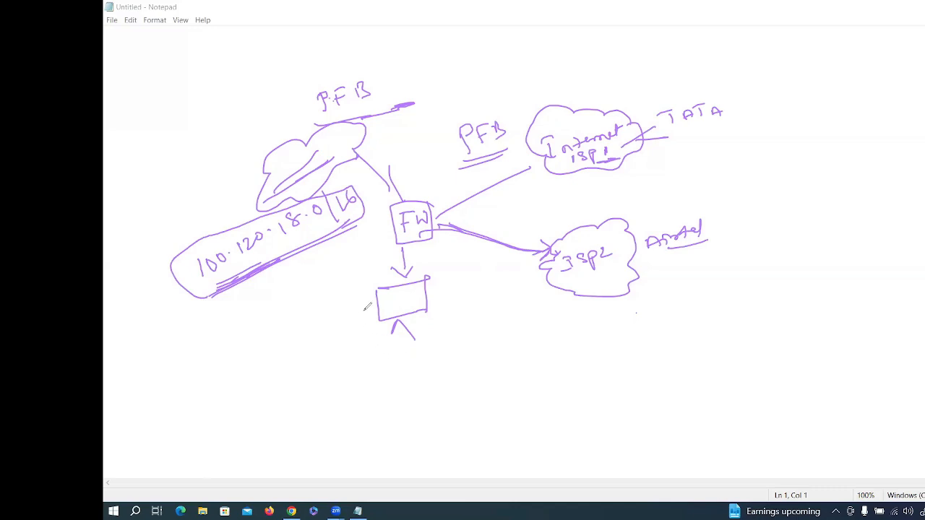
mouse_move(360, 306)
mouse_down()
mouse_move(402, 374)
mouse_move(458, 283)
mouse_move(597, 310)
mouse_move(720, 270)
mouse_up()
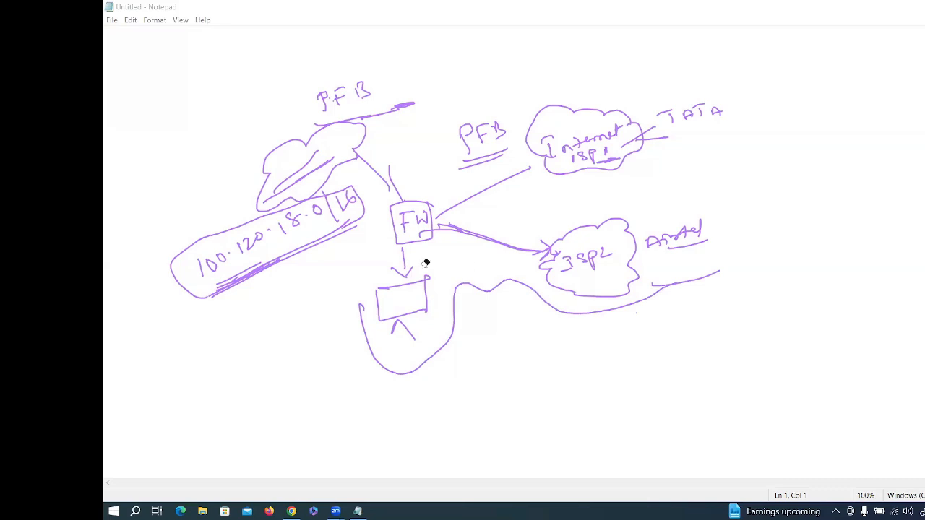
mouse_move(425, 264)
mouse_down()
mouse_move(690, 276)
mouse_move(656, 240)
mouse_move(547, 279)
mouse_move(311, 224)
mouse_move(268, 177)
mouse_move(231, 297)
mouse_move(359, 116)
mouse_move(453, 232)
mouse_move(338, 102)
mouse_move(402, 97)
mouse_move(289, 151)
mouse_move(331, 98)
mouse_move(328, 131)
mouse_move(320, 95)
mouse_move(202, 263)
mouse_move(207, 275)
mouse_move(512, 137)
mouse_move(686, 123)
mouse_move(716, 111)
mouse_move(549, 176)
mouse_move(676, 122)
mouse_move(693, 103)
mouse_move(547, 151)
mouse_move(613, 164)
mouse_move(565, 241)
mouse_move(534, 252)
mouse_move(489, 126)
mouse_move(264, 223)
mouse_move(336, 200)
mouse_up()
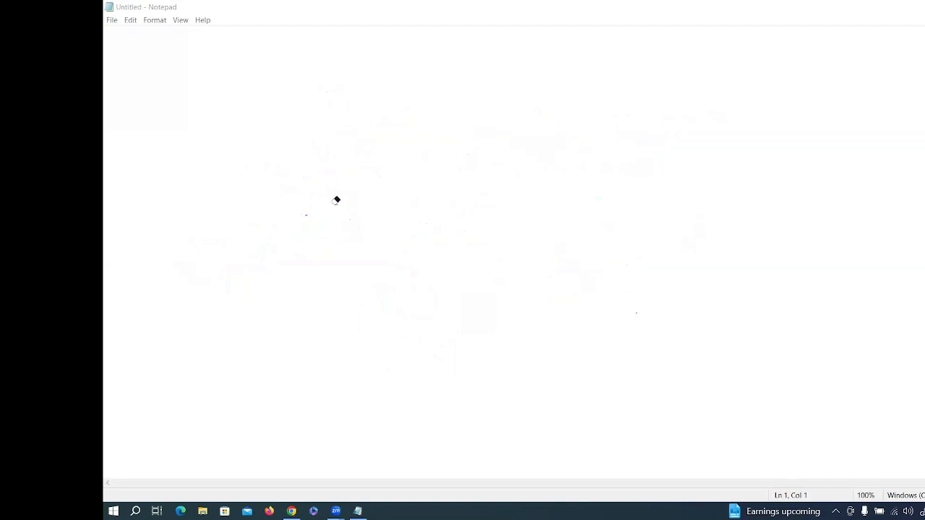
Step: Switch back to the pen and draw a box labelled FW near the page centre
click(207, 67)
mouse_move(400, 161)
mouse_down()
mouse_move(396, 215)
mouse_move(406, 241)
mouse_up()
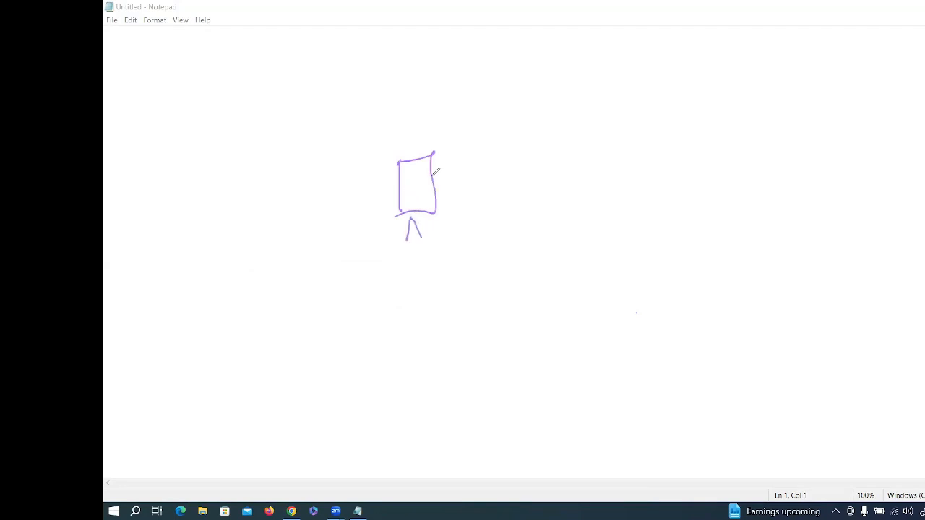
drag(416, 185, 408, 205)
drag(407, 194, 414, 193)
drag(418, 188, 528, 152)
Step: Draw an Internet cloud right of FW and connect FW to a lower cloud labelled AWS
mouse_move(547, 192)
mouse_down()
mouse_move(542, 125)
mouse_move(547, 192)
mouse_up()
mouse_move(562, 136)
mouse_down()
mouse_move(565, 153)
mouse_move(563, 133)
mouse_up()
drag(554, 155, 567, 153)
drag(570, 143, 593, 149)
drag(585, 144, 632, 132)
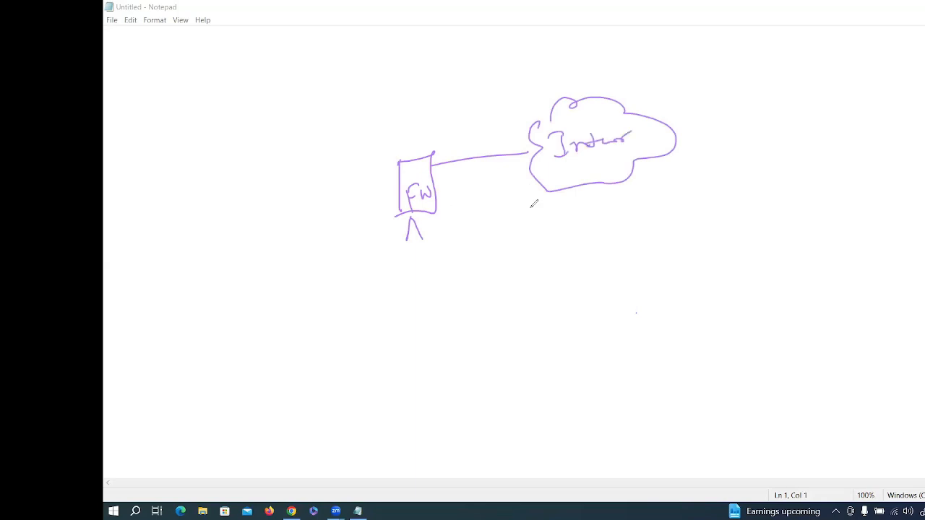
drag(529, 209, 541, 266)
mouse_move(439, 210)
mouse_down()
mouse_move(525, 221)
mouse_move(623, 210)
mouse_move(548, 263)
mouse_move(565, 251)
mouse_up()
drag(569, 240, 588, 240)
drag(601, 236, 592, 250)
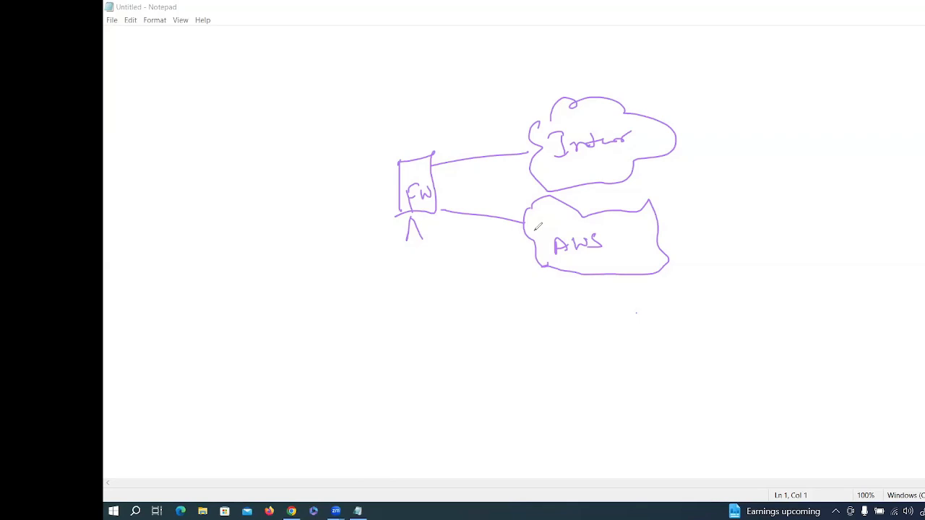
Step: Link FW left to a labelled private-network oval and underline the AWS label
mouse_move(399, 189)
mouse_down()
mouse_move(339, 193)
mouse_move(309, 221)
mouse_up()
mouse_move(205, 239)
mouse_down()
mouse_move(343, 185)
mouse_move(263, 150)
mouse_move(217, 249)
mouse_move(244, 244)
mouse_up()
mouse_move(179, 141)
mouse_down()
mouse_move(186, 160)
mouse_move(189, 145)
mouse_move(280, 132)
mouse_move(346, 108)
mouse_up()
drag(323, 140, 352, 130)
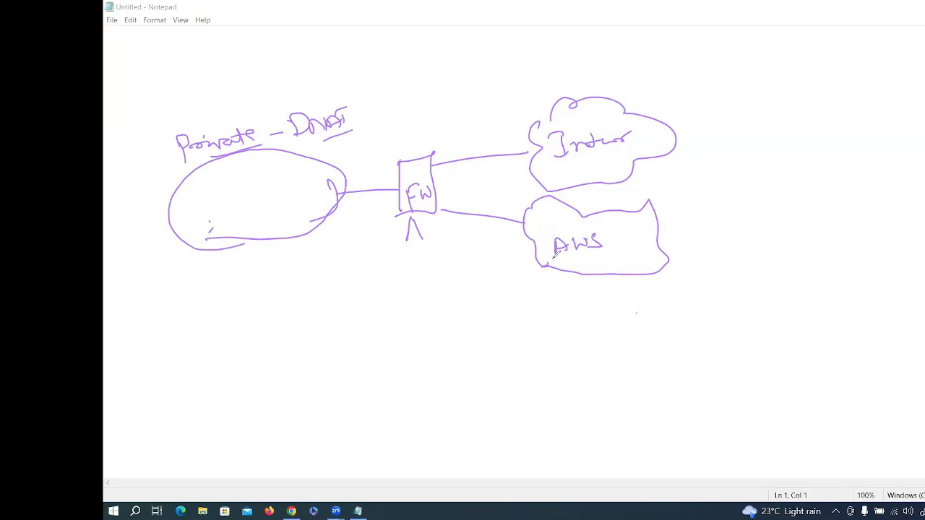
drag(562, 263, 630, 262)
drag(244, 209, 254, 204)
Step: Draw arrows from FW into and out of AWS, write inside the oval, then erase everything
drag(443, 199, 527, 201)
drag(499, 204, 523, 208)
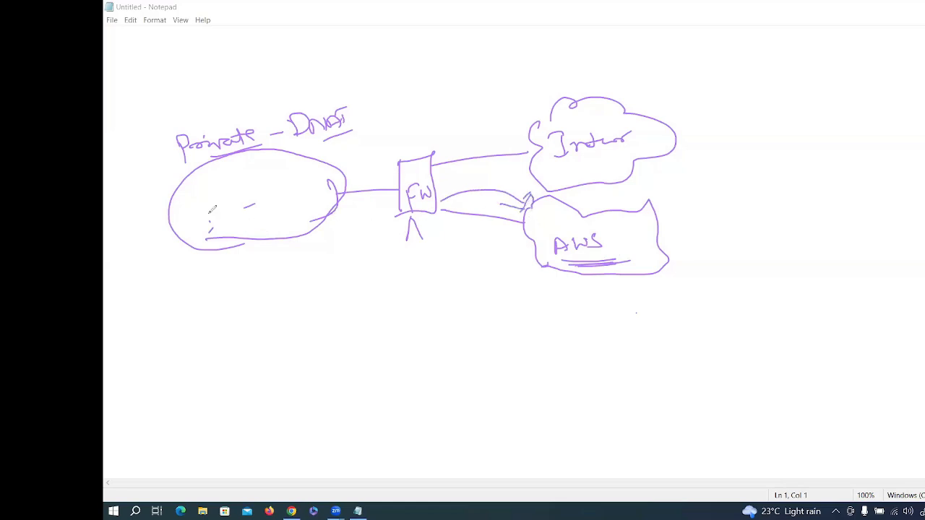
drag(211, 250, 259, 234)
mouse_move(199, 208)
mouse_down()
mouse_move(217, 204)
mouse_move(222, 188)
mouse_up()
drag(433, 247, 441, 251)
mouse_move(665, 246)
mouse_down()
mouse_move(695, 240)
mouse_move(674, 257)
mouse_up()
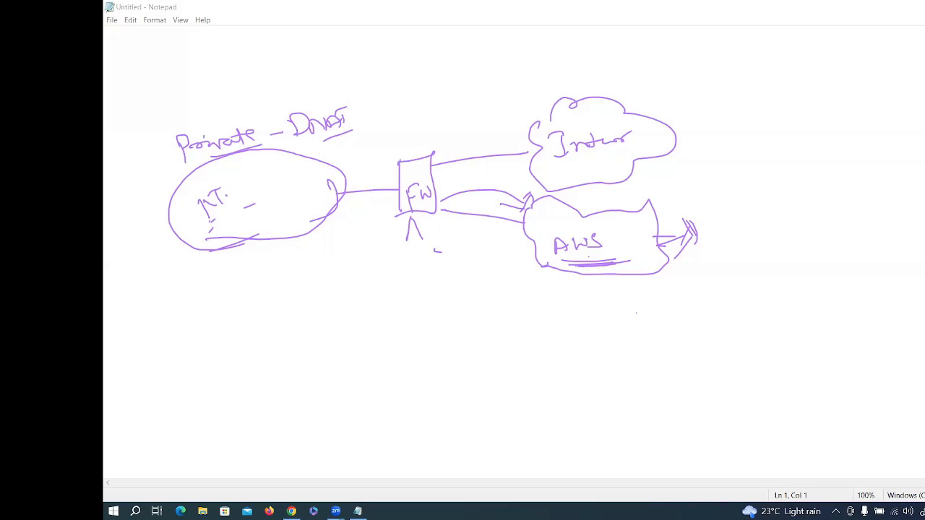
mouse_move(271, 245)
mouse_down()
mouse_move(414, 226)
mouse_move(191, 139)
mouse_move(226, 167)
mouse_move(414, 128)
mouse_move(635, 201)
mouse_move(621, 256)
mouse_move(572, 254)
mouse_move(609, 262)
mouse_move(574, 224)
mouse_move(615, 157)
mouse_move(537, 163)
mouse_move(600, 143)
mouse_move(503, 221)
mouse_move(535, 192)
mouse_move(440, 248)
mouse_move(427, 181)
mouse_move(310, 198)
mouse_move(204, 183)
mouse_move(351, 118)
mouse_move(326, 123)
mouse_move(340, 195)
mouse_move(204, 190)
mouse_move(209, 147)
mouse_move(268, 130)
mouse_move(103, 75)
mouse_up()
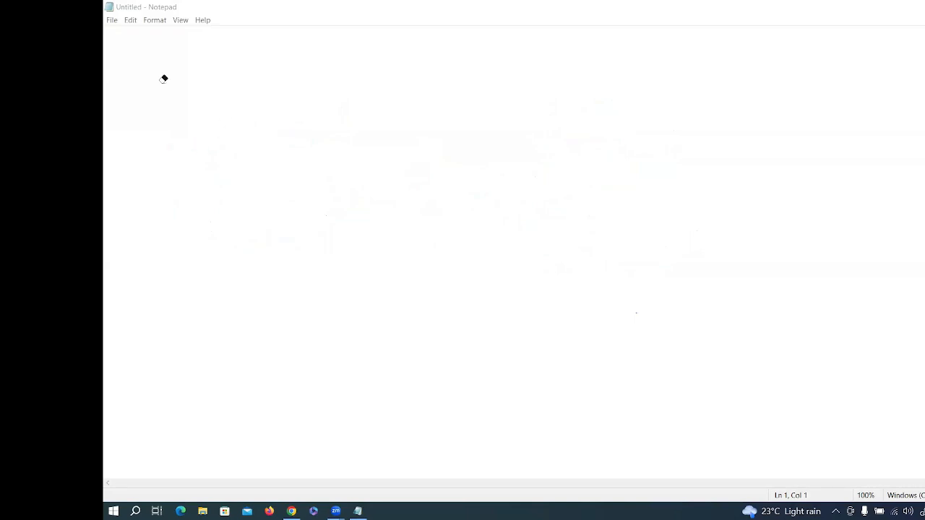
Step: Log in to the PaloAlto2 PA-VM console as admin with the account password
click(291, 511)
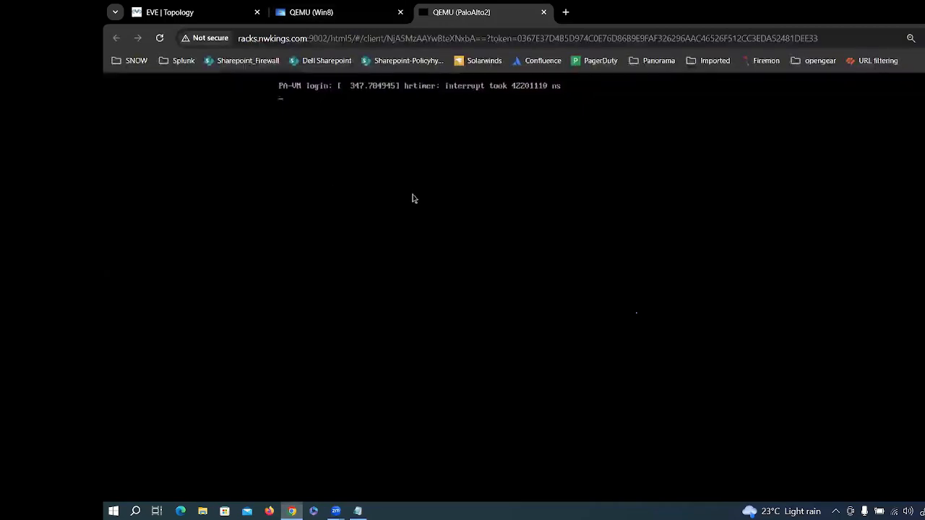
key(Return)
text(admin)
key(Return)
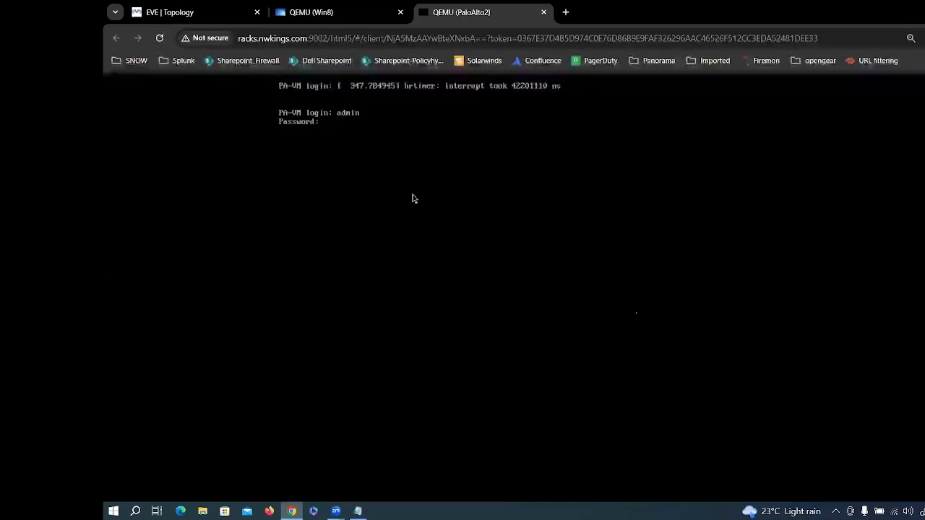
key(Return)
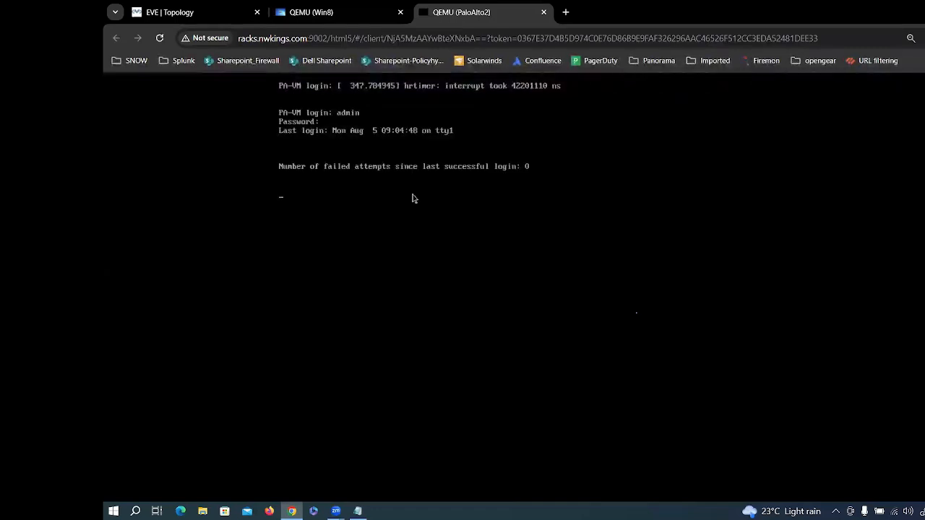
Step: Run 'show system info' to display sw-version 10.0.4 and the unknown IP address
key(Return)
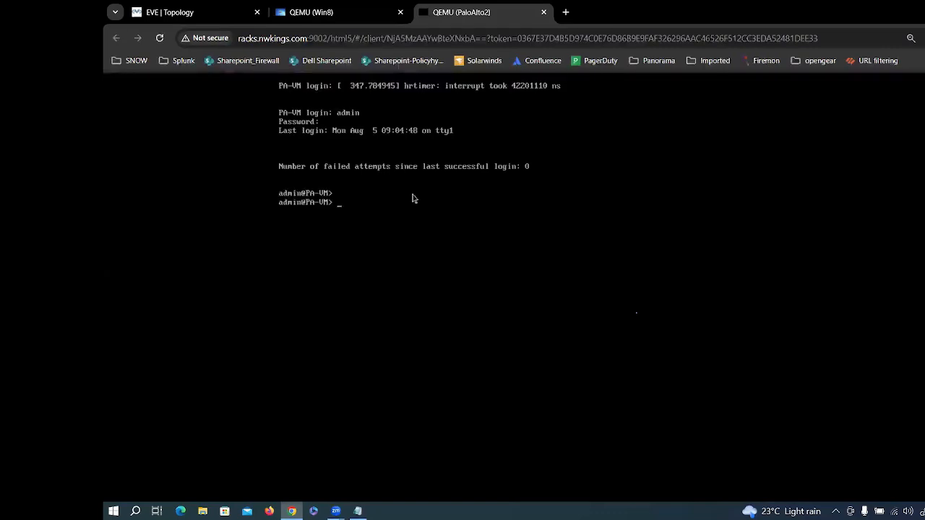
key(Return)
key(Return)
text(sho)
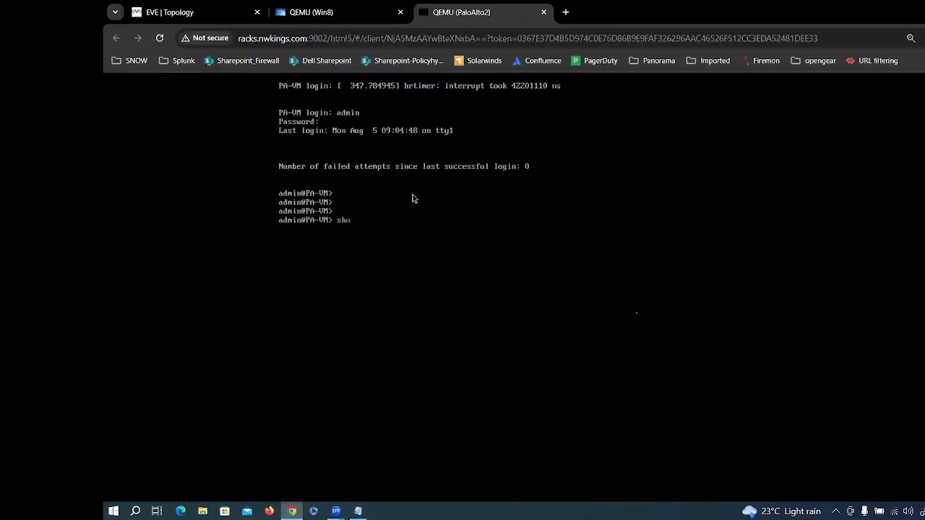
text(w syst)
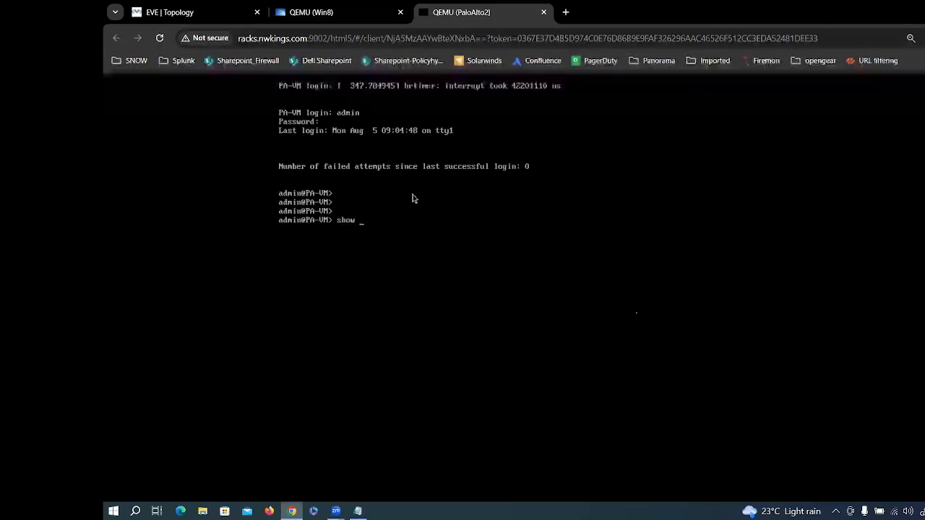
text(em )
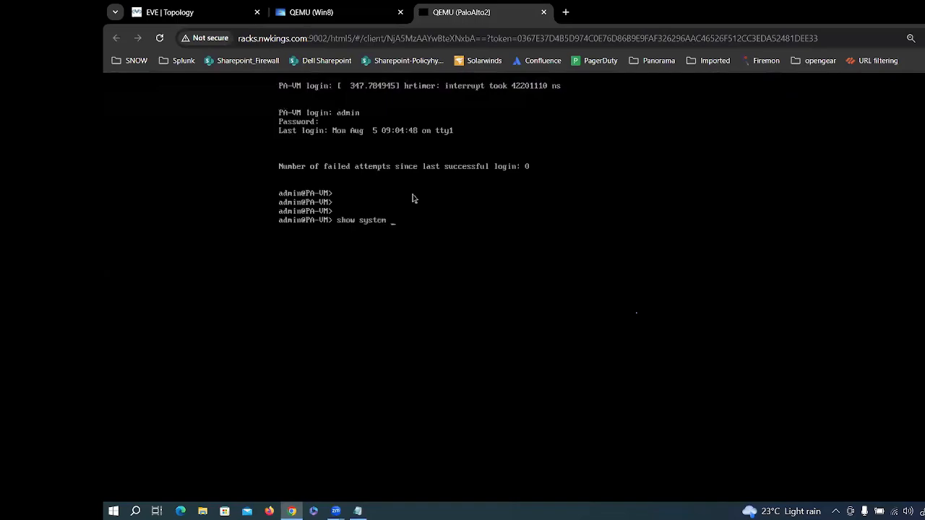
text(info)
key(Return)
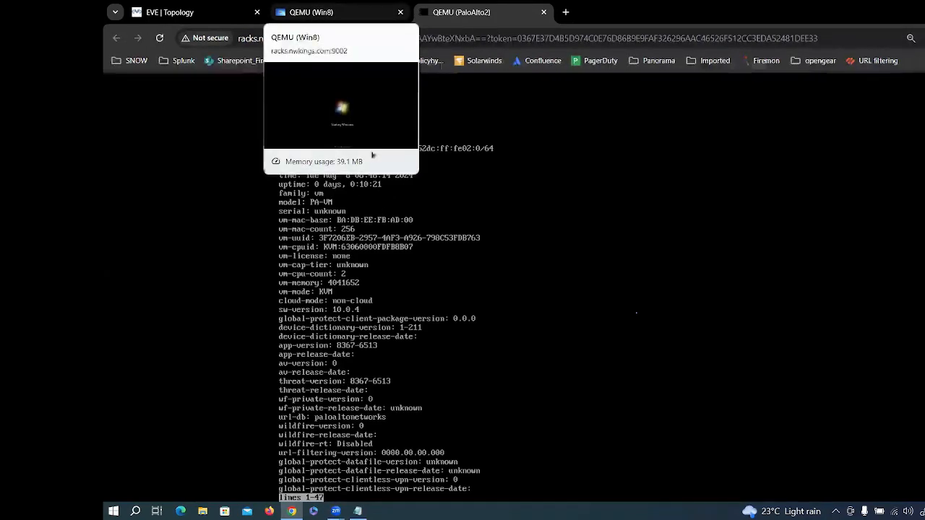
Step: On the Win8 node's Windows 7 logon screen, submit a password, then type another after rejection
click(333, 16)
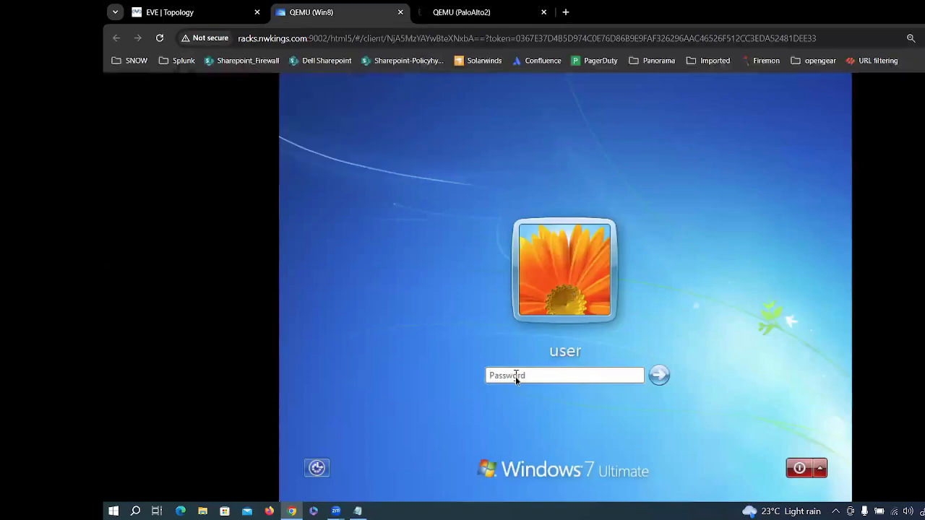
text(a)
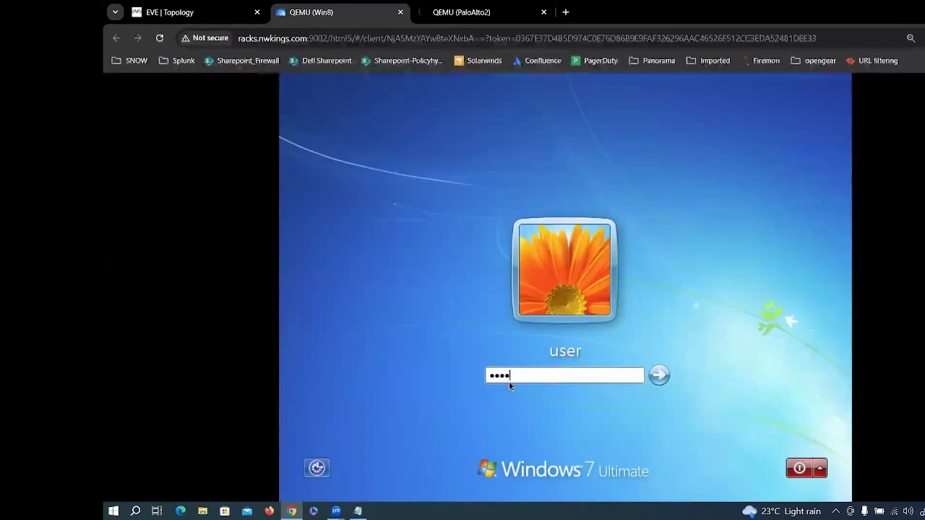
text(aaaa)
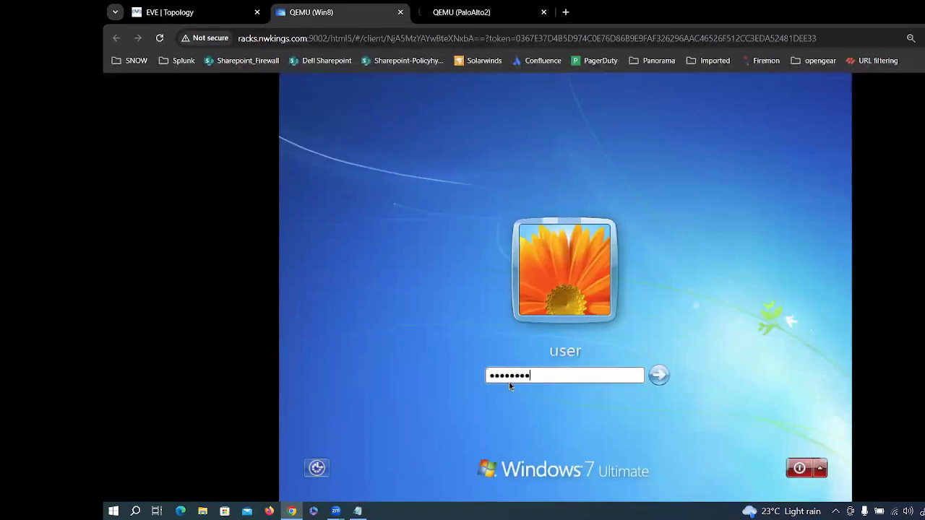
key(Return)
key(Return)
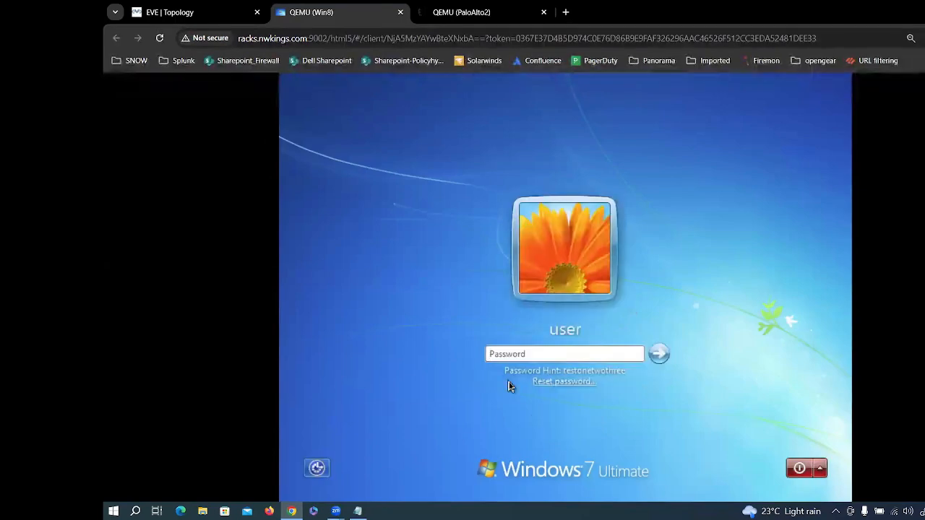
text(aaaaaaaa)
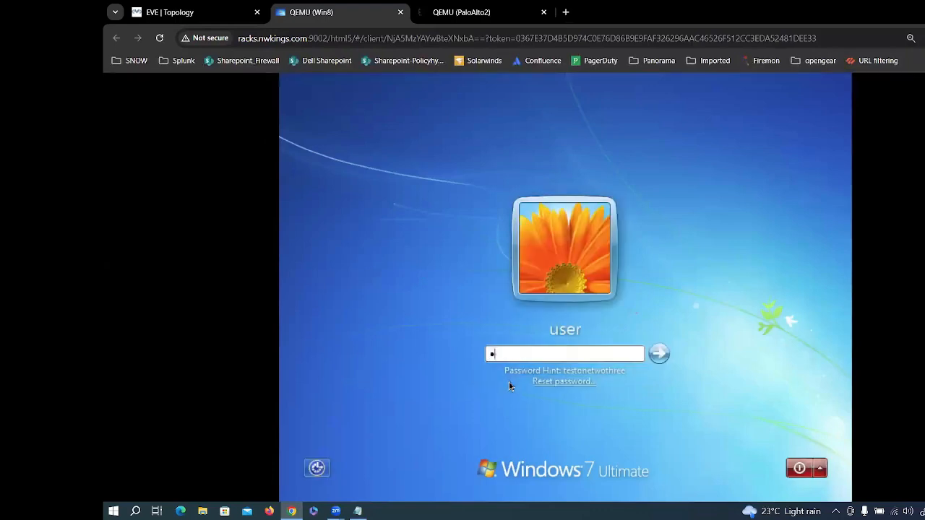
Step: Submit the Windows 7 password, glance at the PaloAlto2 console, then return to the Win8 session
key(Return)
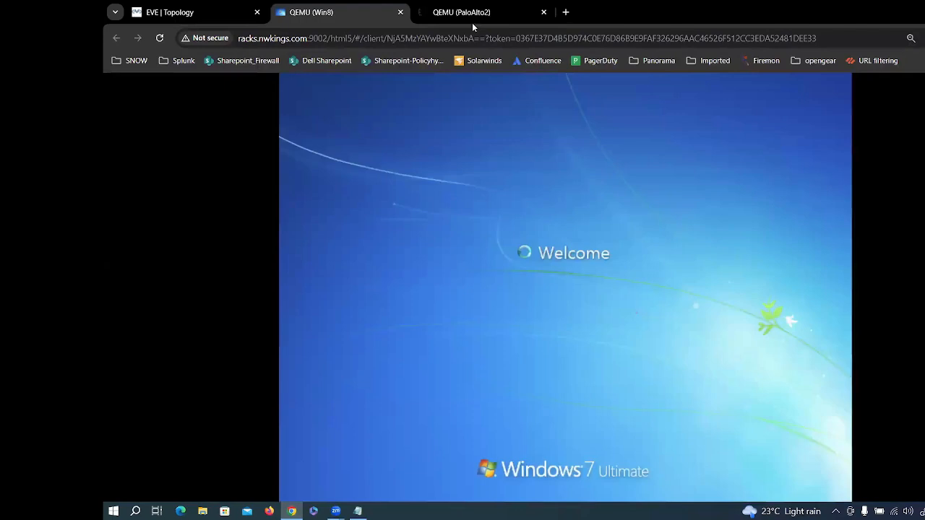
click(451, 13)
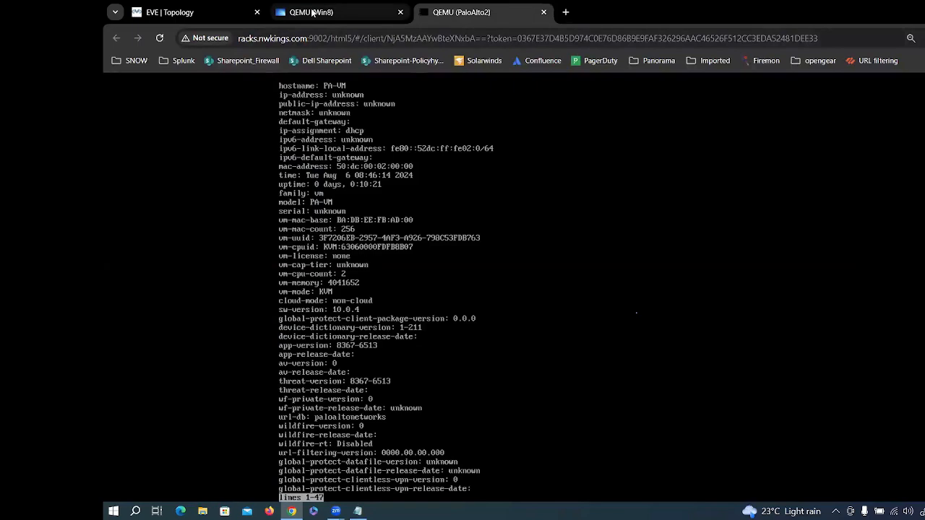
click(311, 12)
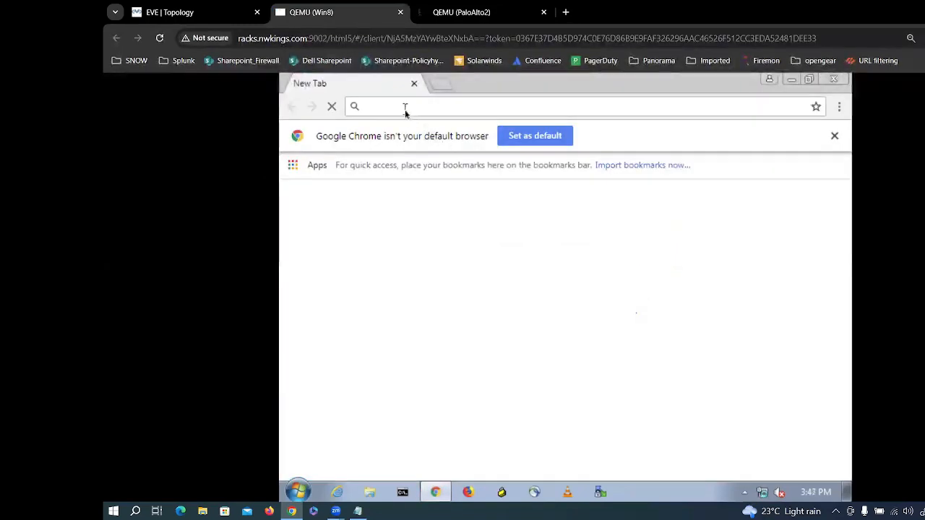
text(192)
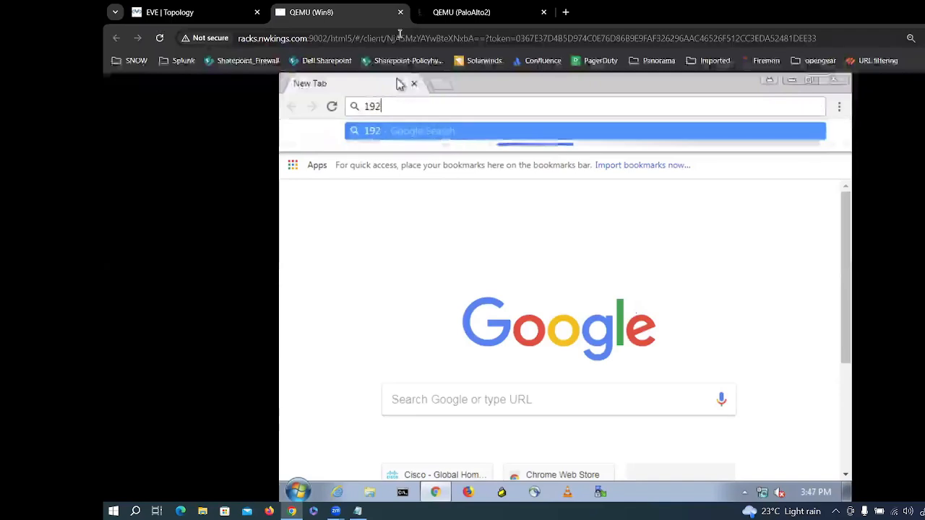
key(BackSpace)
key(BackSpace)
key(BackSpace)
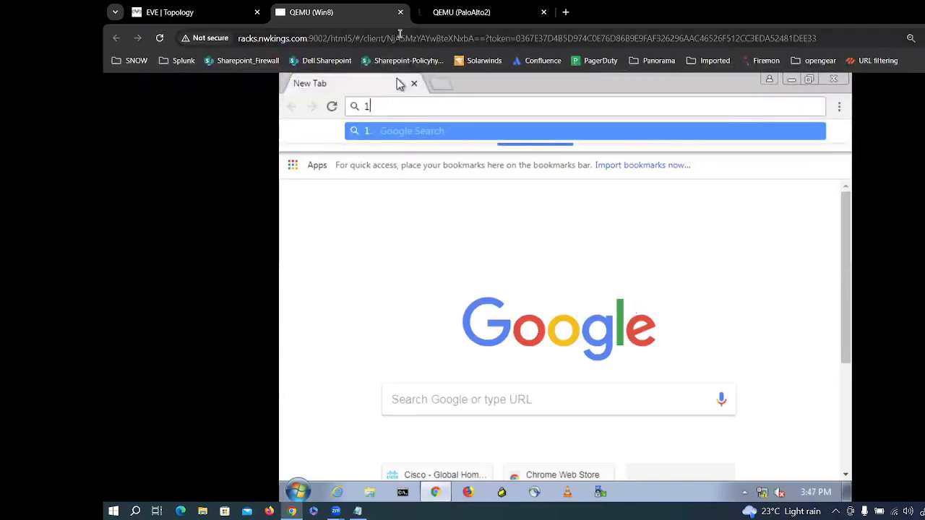
text(https)
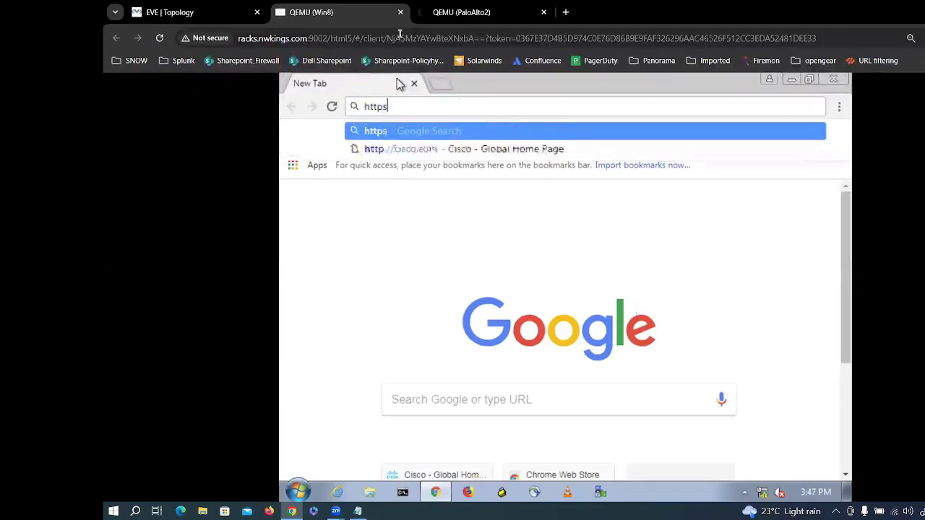
text(://)
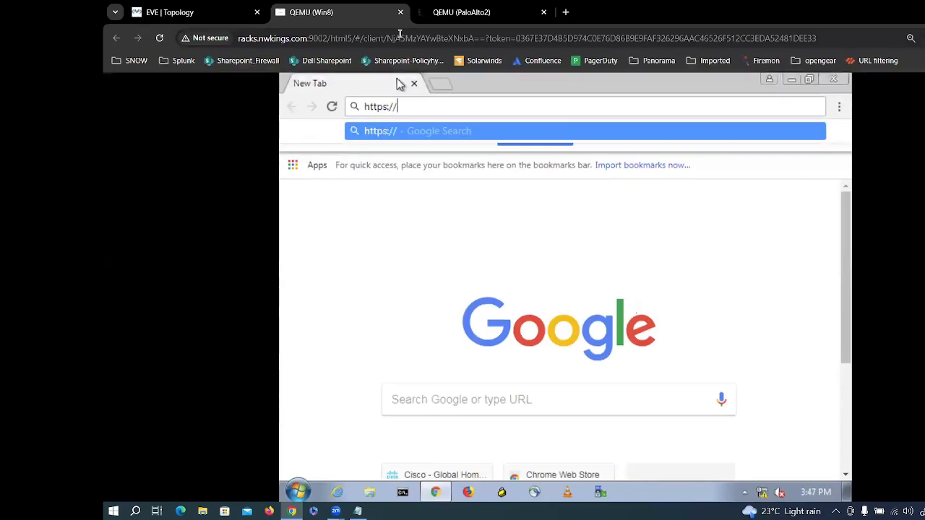
text(192.168.)
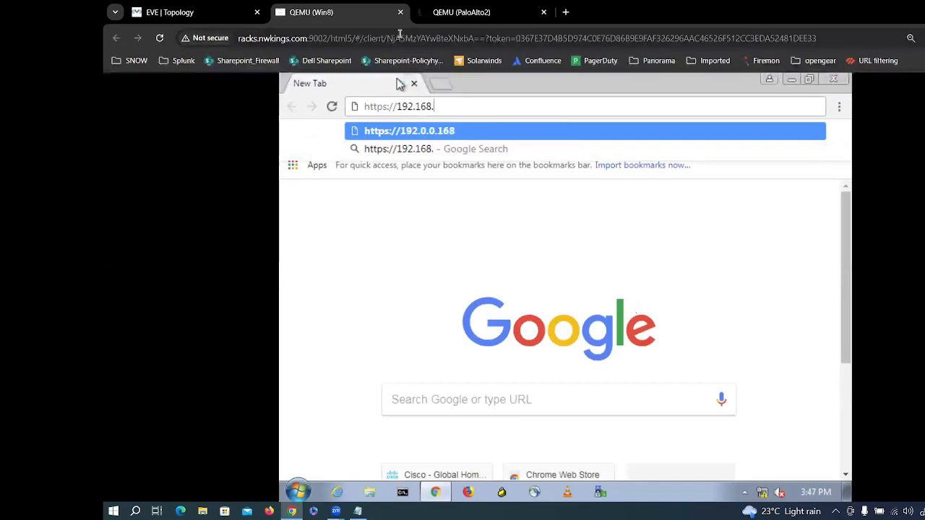
text(1)
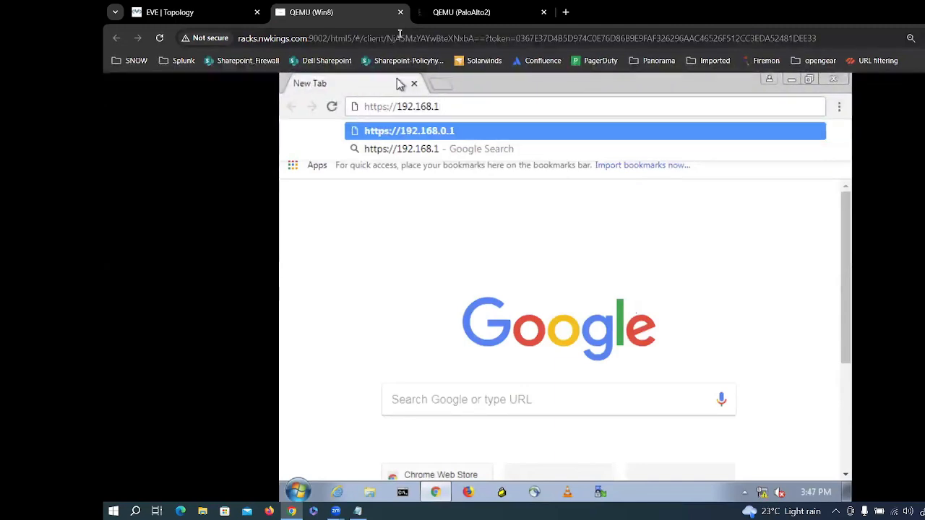
text(0.2)
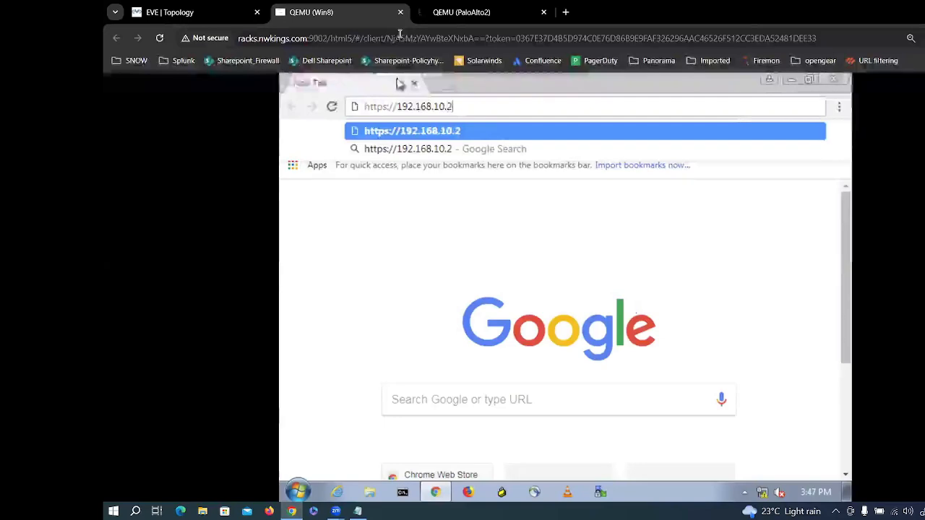
key(Return)
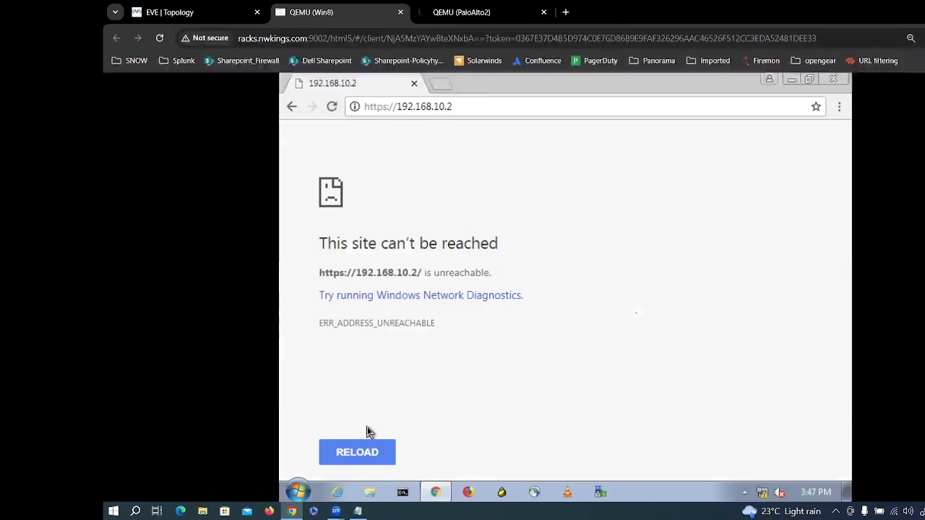
click(448, 108)
click(448, 109)
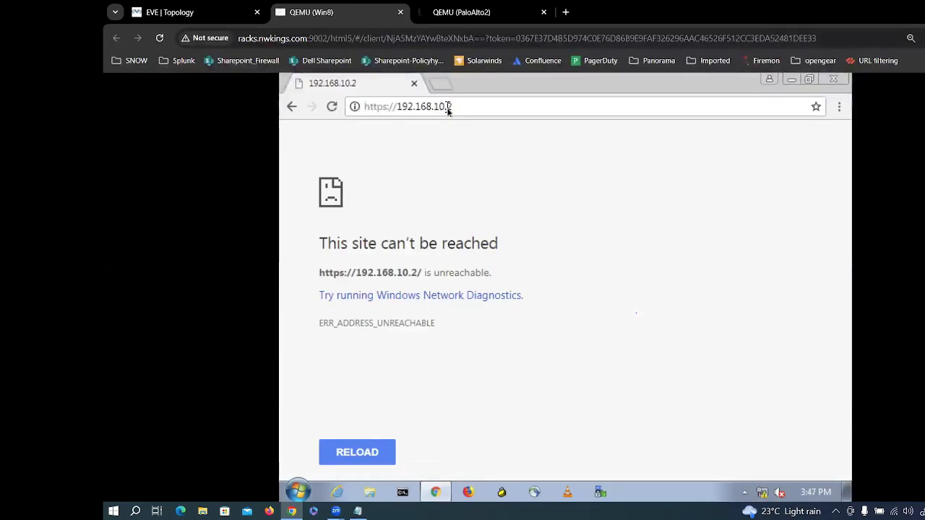
text(1)
key(Return)
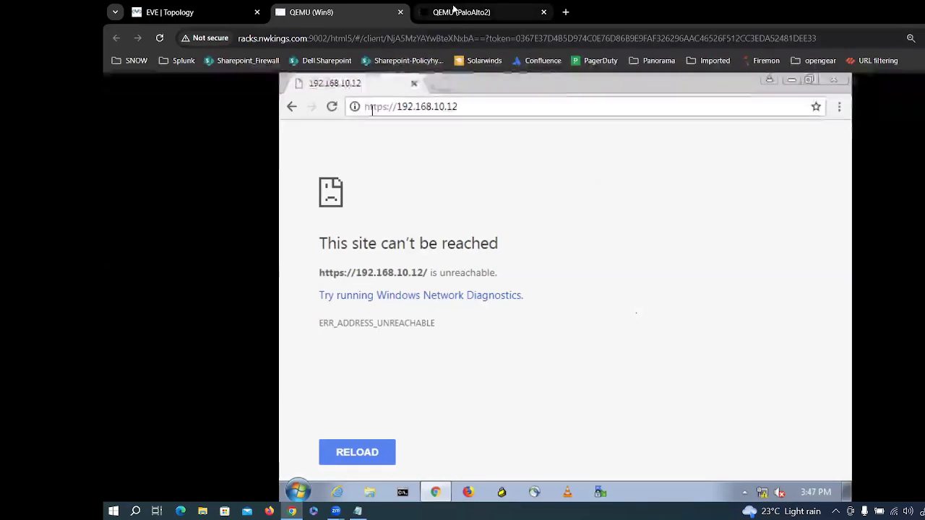
click(453, 10)
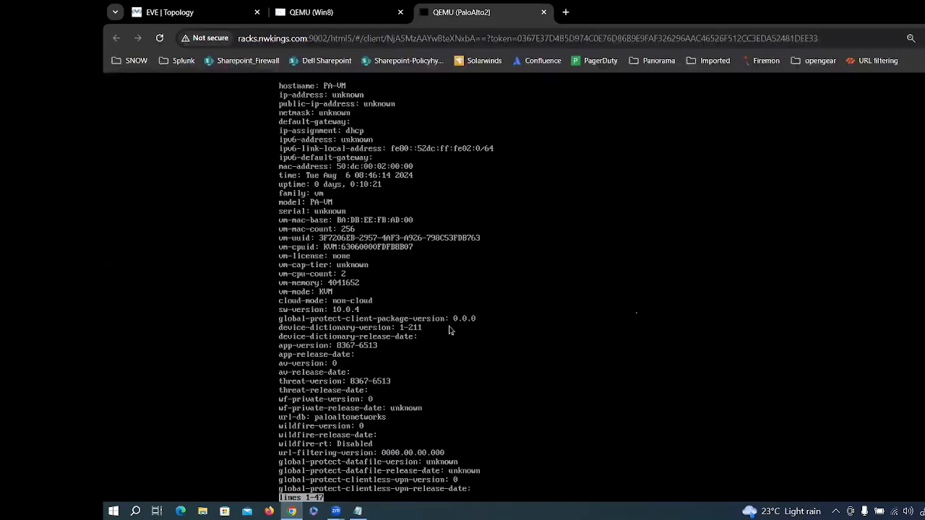
Step: Rerun 'show system info', confirming the IP is still unknown, and enter 'configure' mode
key(space)
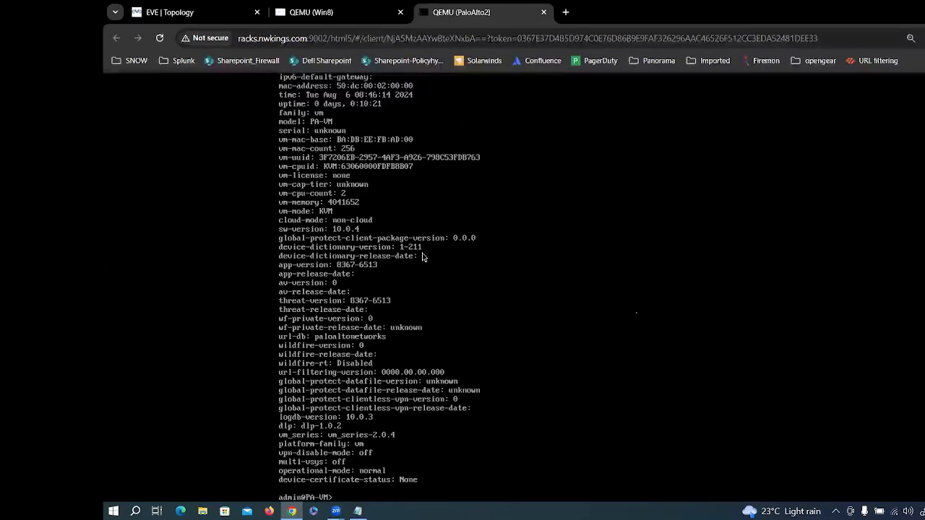
text(show)
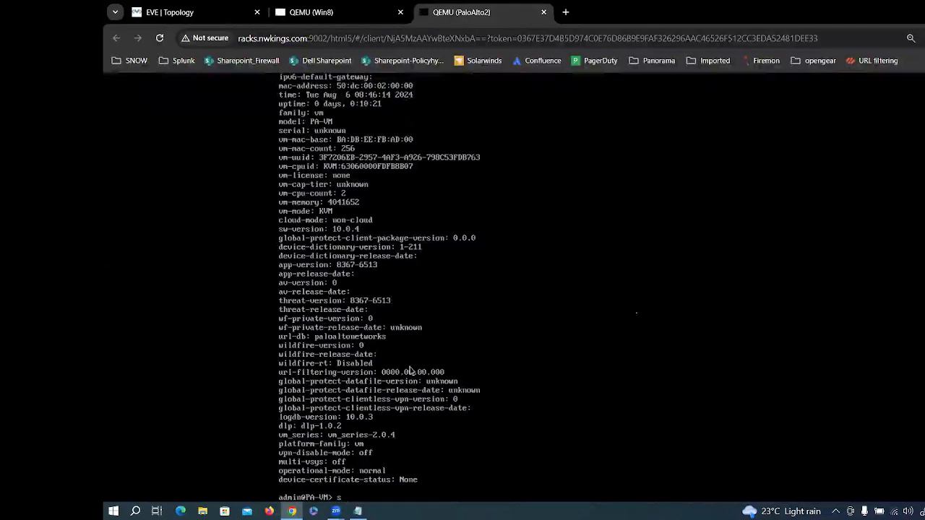
text( system )
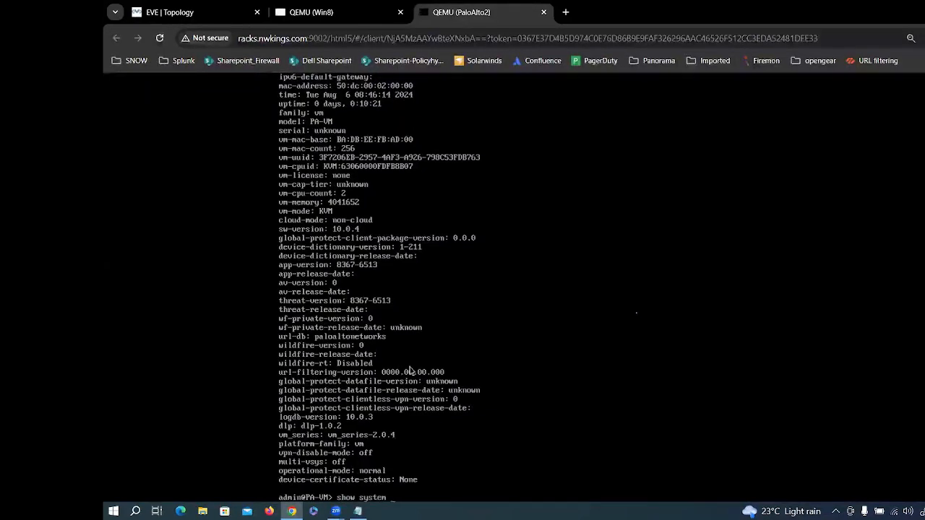
text(info)
key(Return)
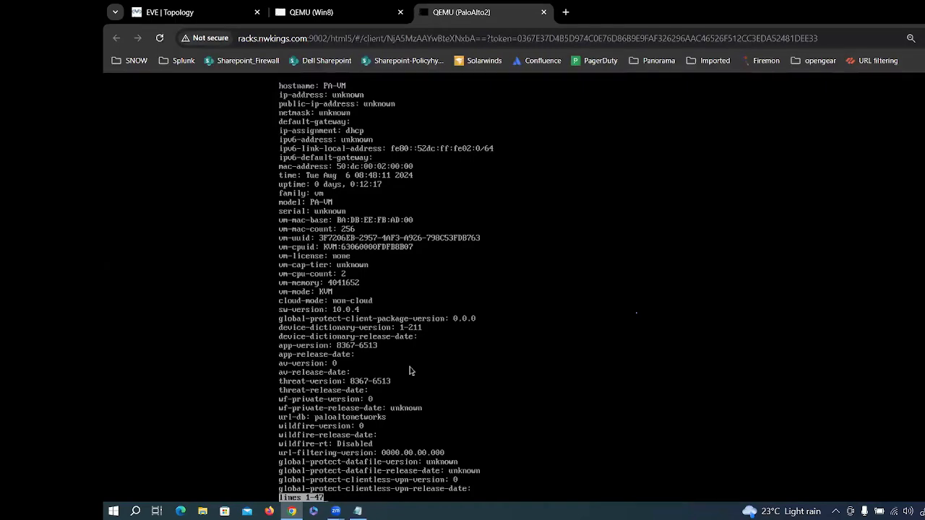
key(space)
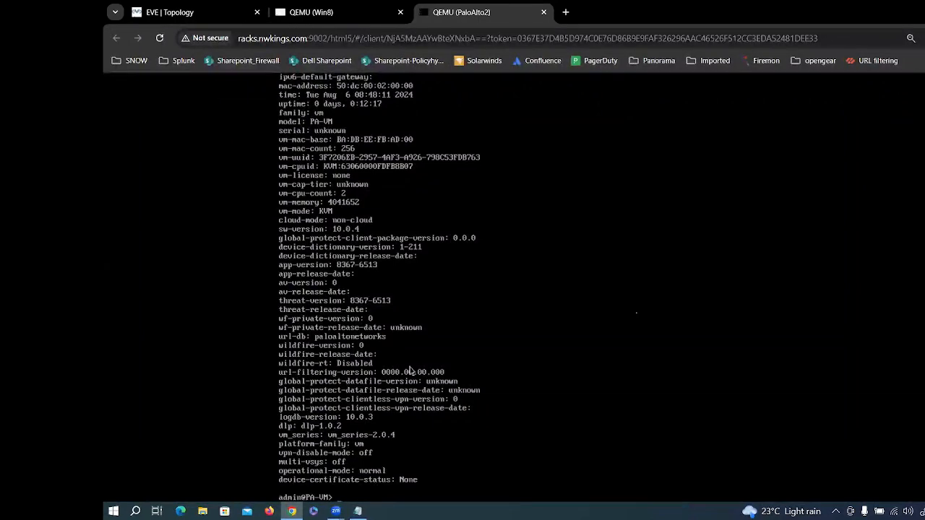
text(s)
text(onfigure)
key(Return)
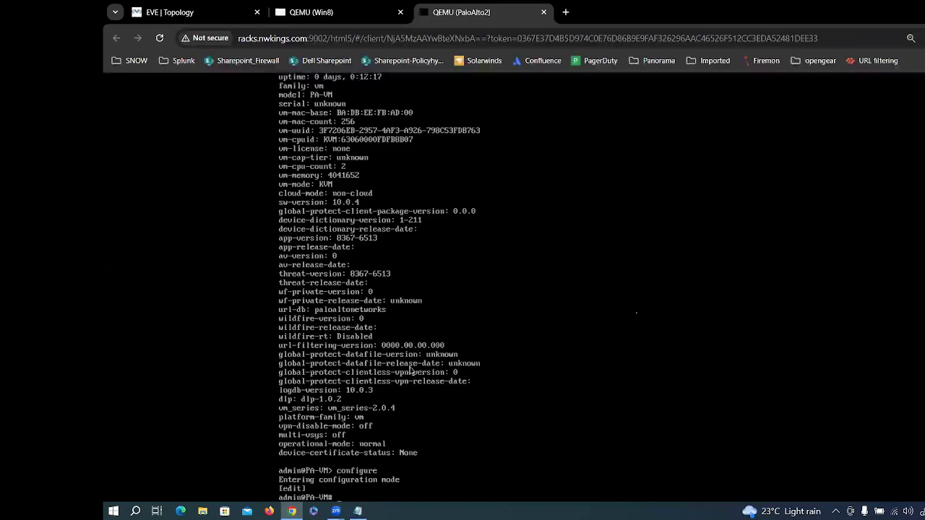
Step: Set the management address type to static with 'set deviceconfig system type static'
text(set device)
key(Tab)
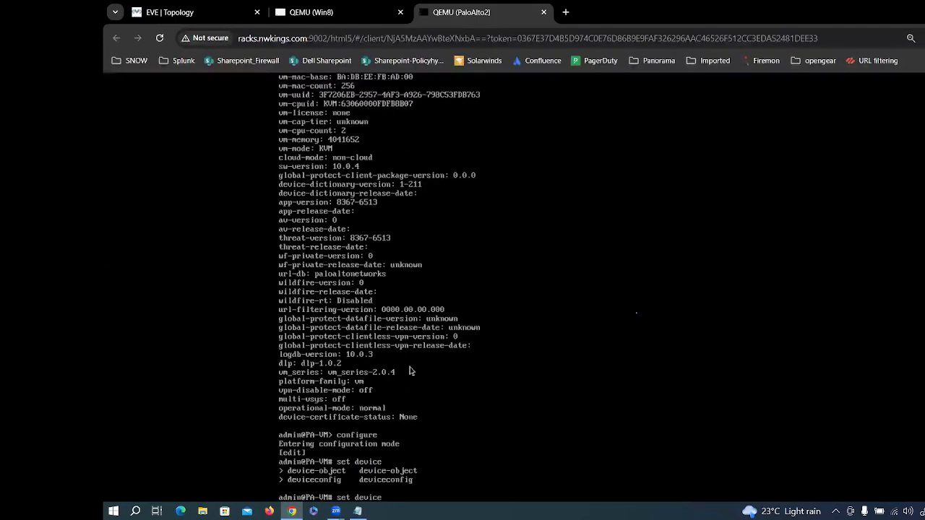
text(co)
key(Tab)
text(s)
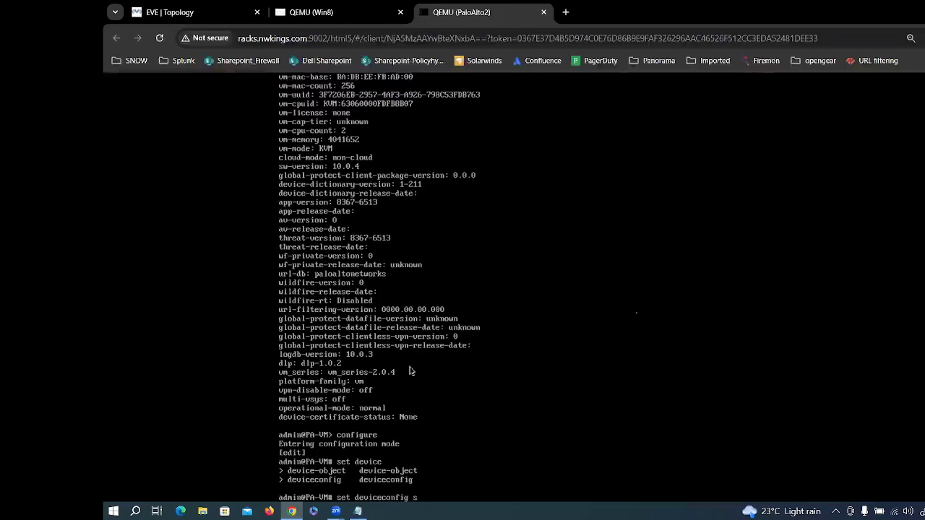
text(ystem)
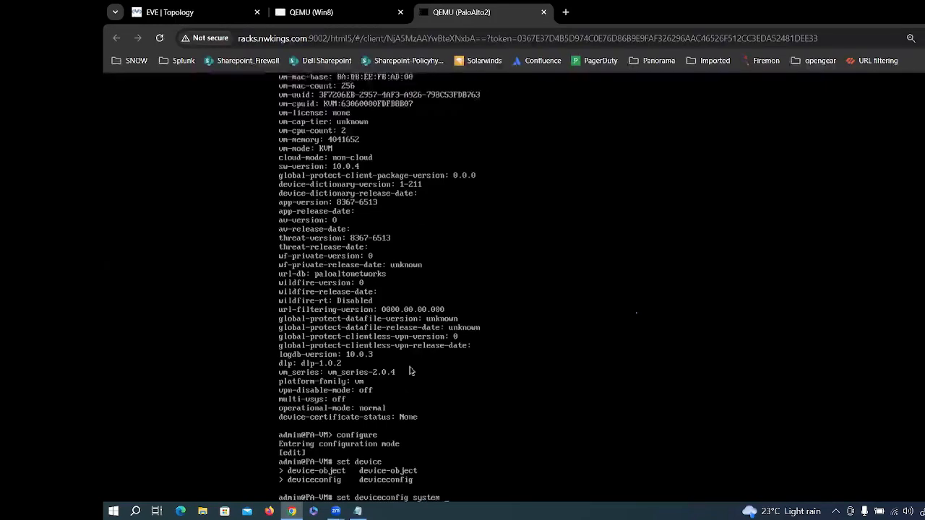
text( typ)
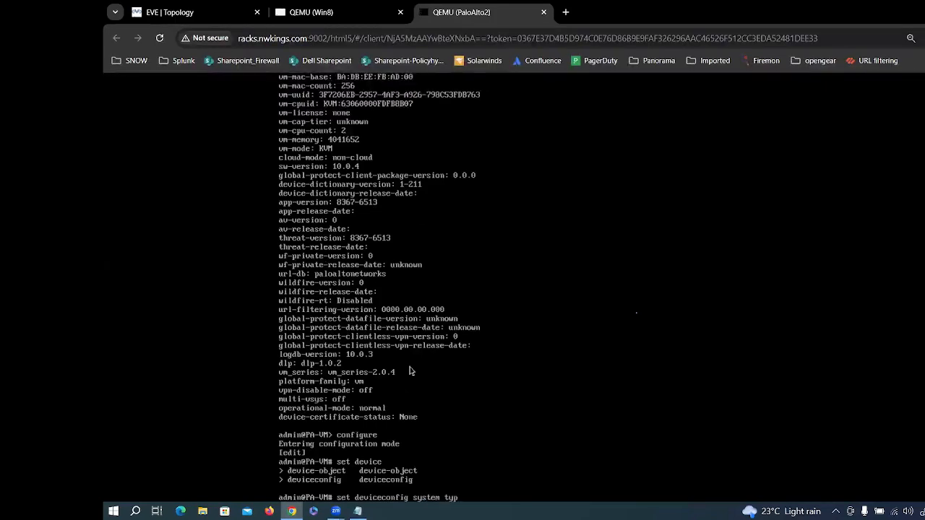
text(e e)
key(BackSpace)
key(BackSpace)
text(static)
key(Return)
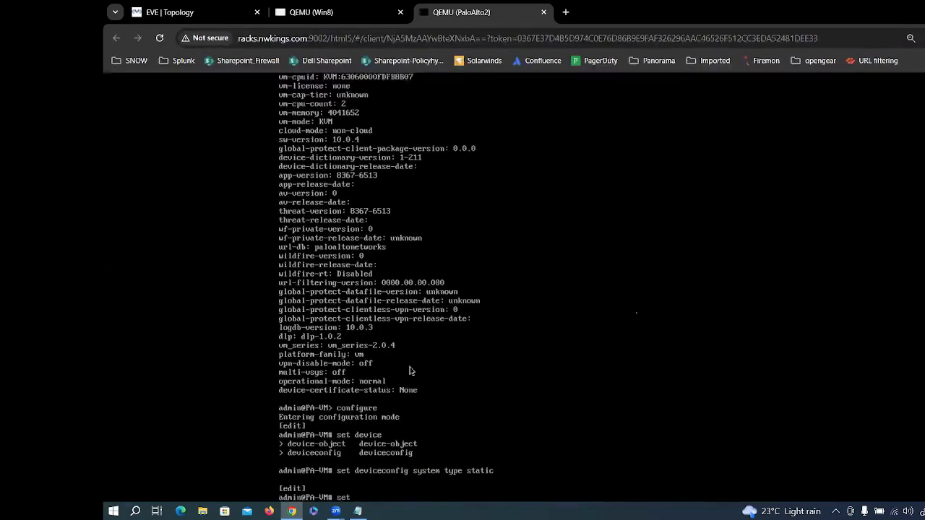
Step: Set management IP 192.168.10.2 with netmask 255.255.255.0 and run 'commit'
text(set device)
key(Tab)
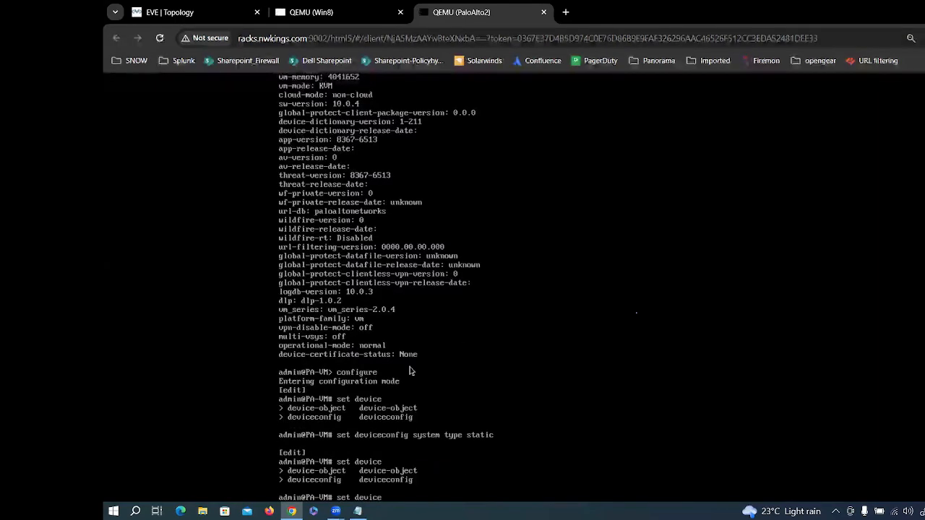
text(config)
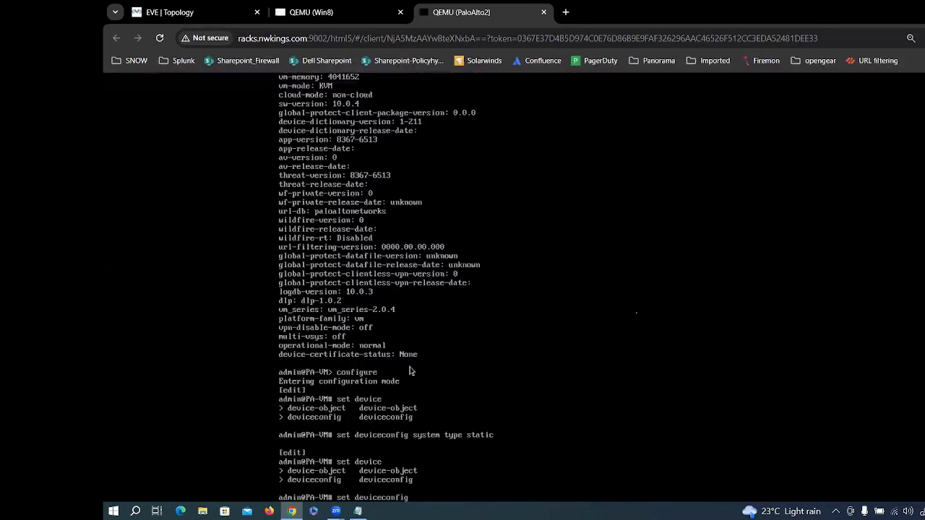
text( ip)
text(-)
text(add)
key(BackSpace)
key(BackSpace)
key(BackSpace)
key(BackSpace)
key(BackSpace)
key(BackSpace)
key(BackSpace)
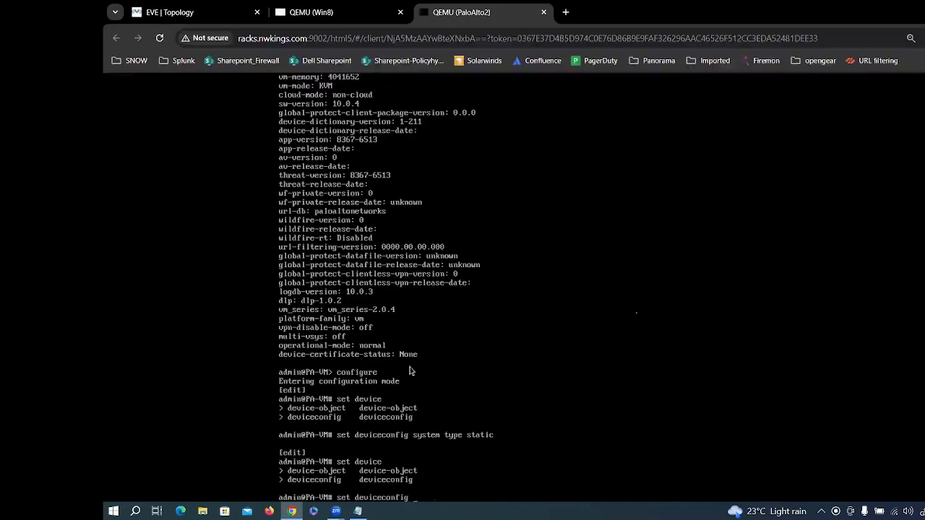
text(system ip-address 192.168)
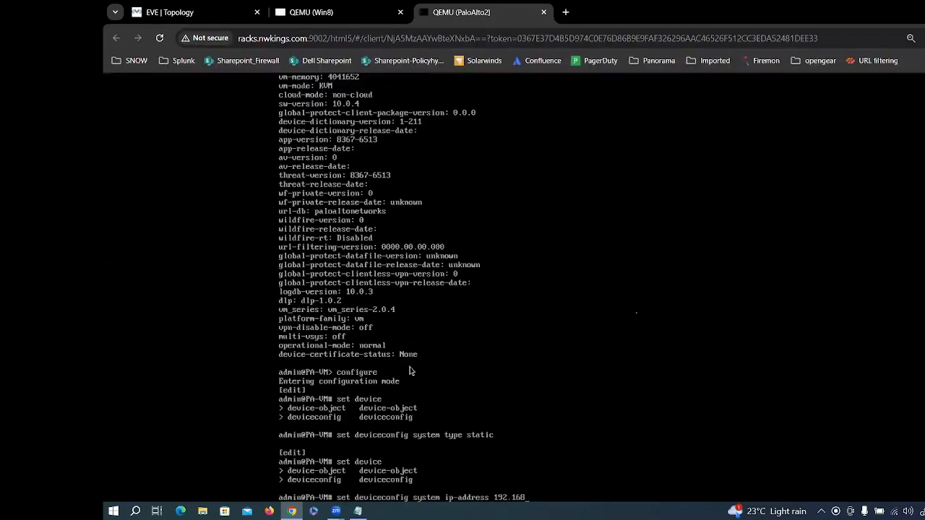
text(.10.2 netmask 255.2)
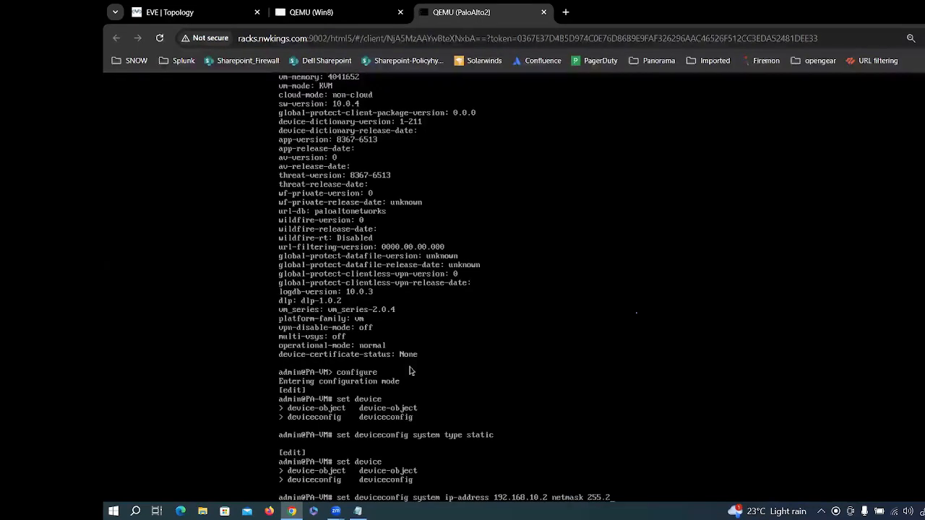
text(55.255.0)
key(Return)
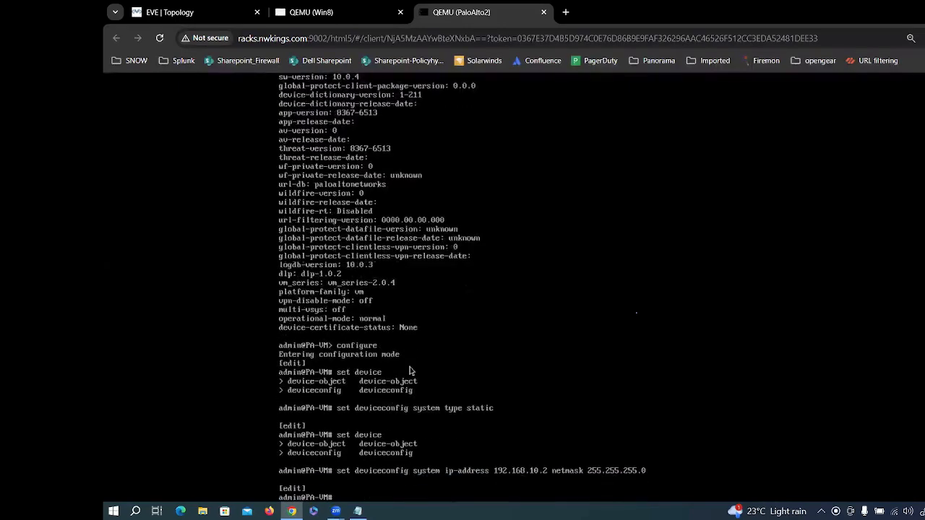
text(commit)
key(Return)
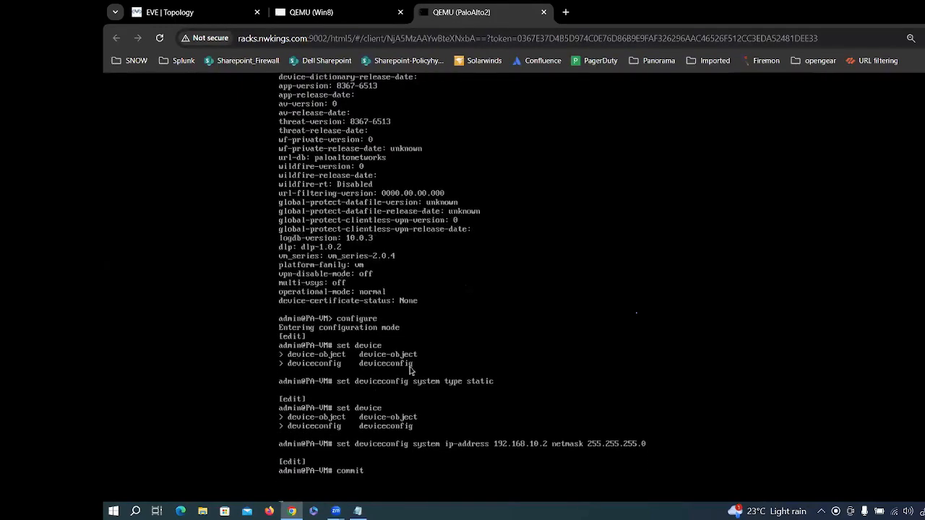
Step: On the Windows VM, open Network Connections by running ncpa.cpl
click(329, 11)
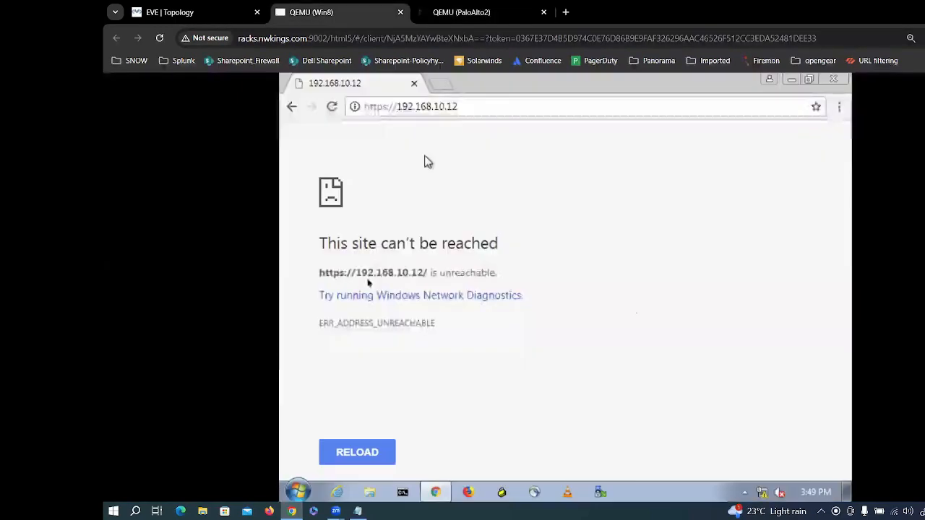
click(298, 489)
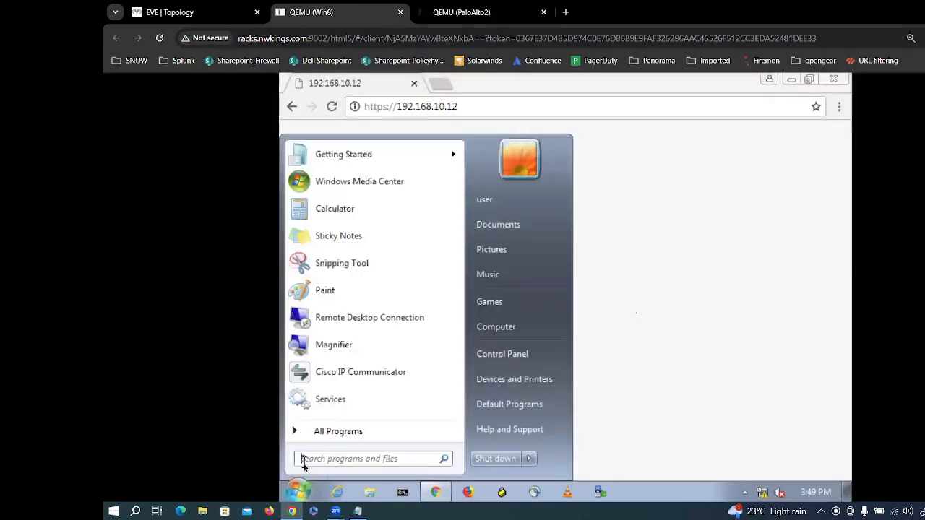
text(run)
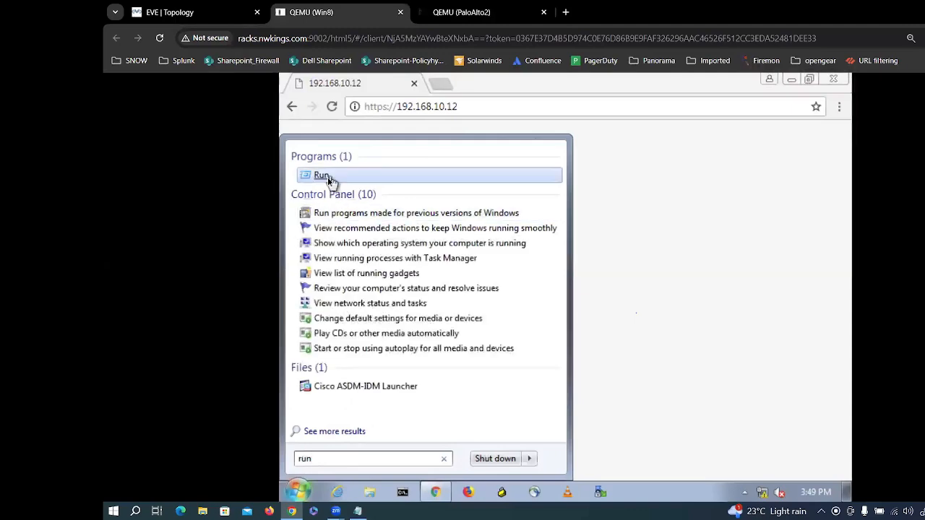
click(327, 177)
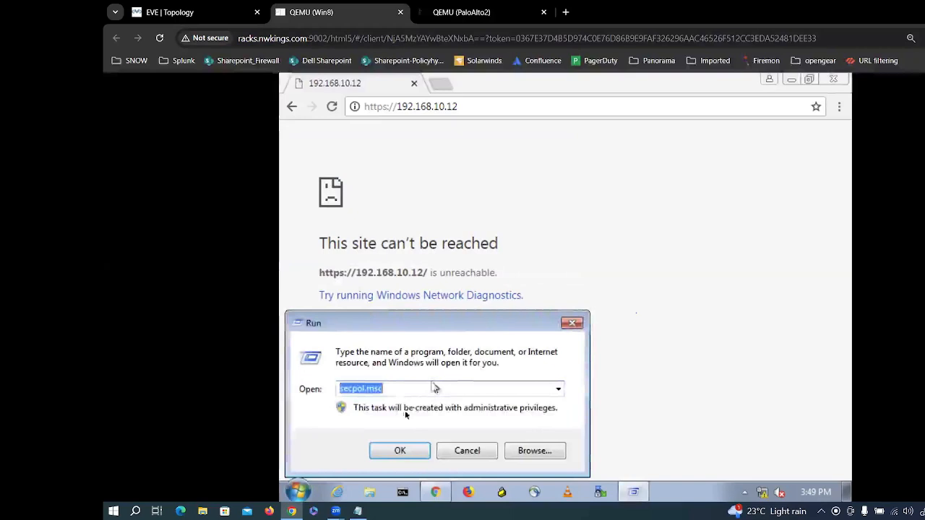
text(ncpa.cpl)
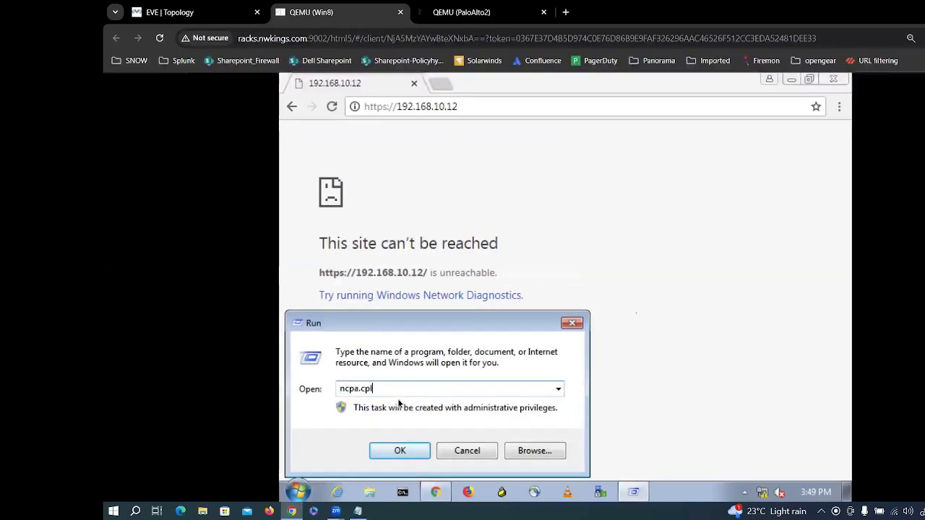
key(Return)
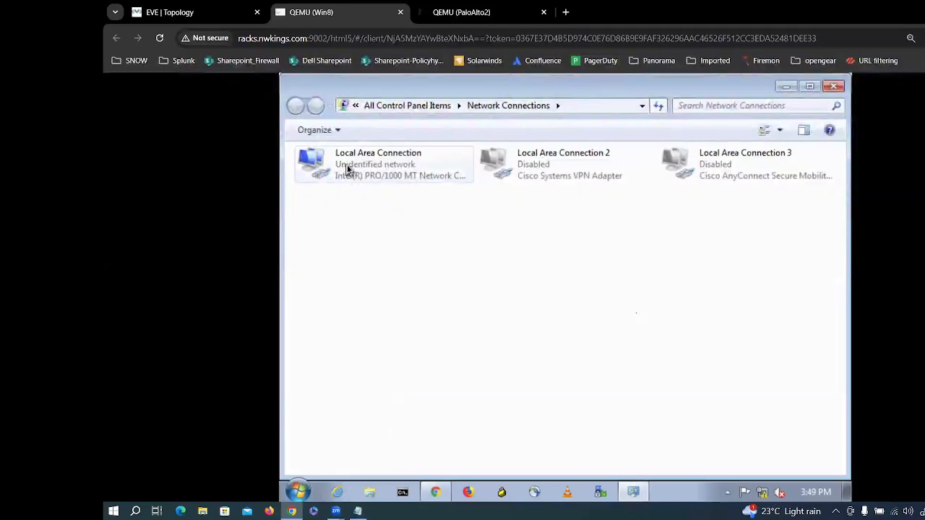
Step: Give Local Area Connection static IPv4 192.168.10.12 with mask 255.255.255.0 and confirm
right_click(346, 166)
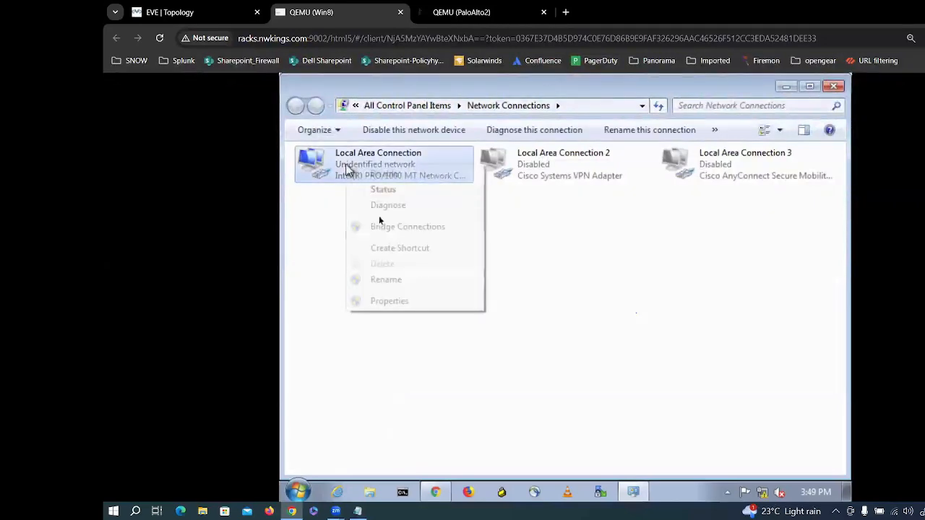
click(384, 300)
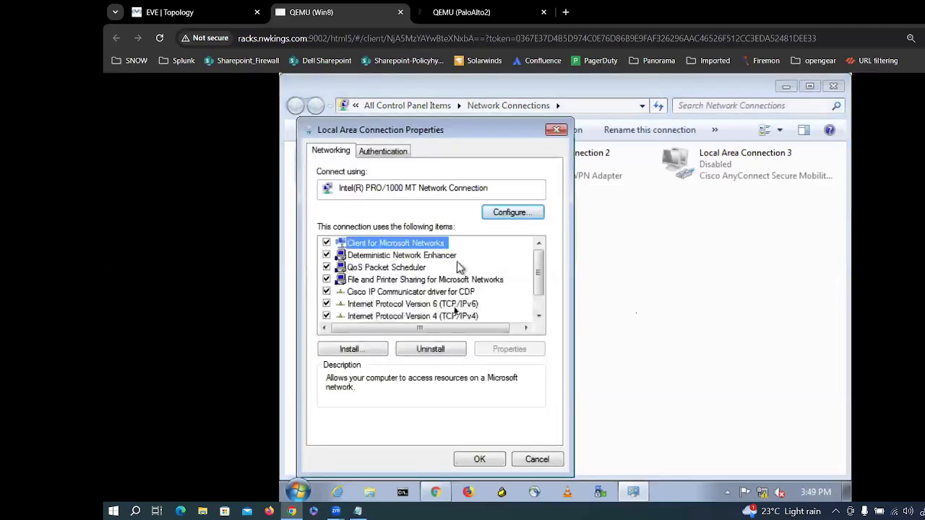
click(443, 318)
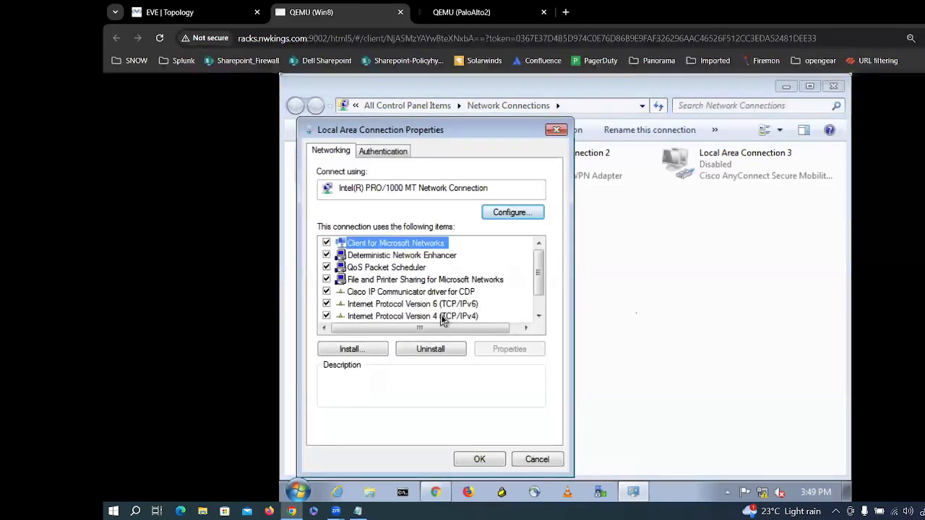
double_click(442, 318)
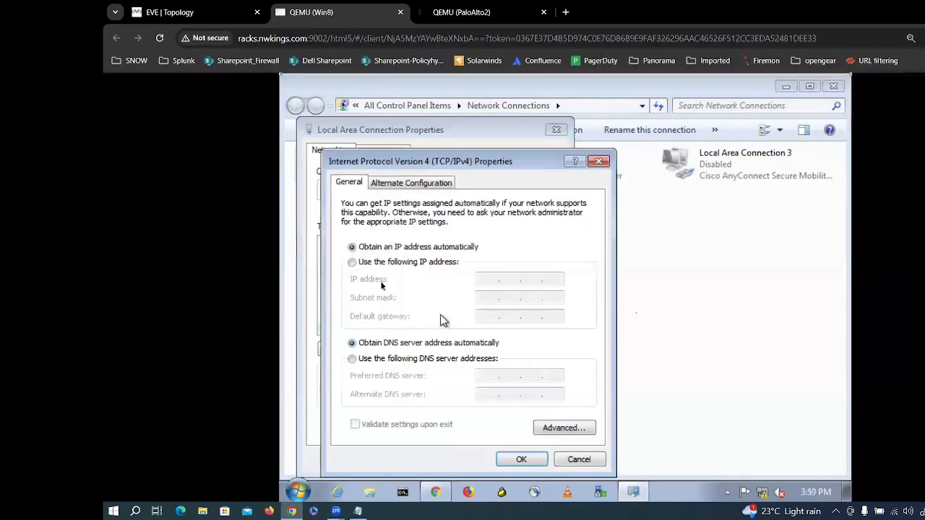
click(392, 264)
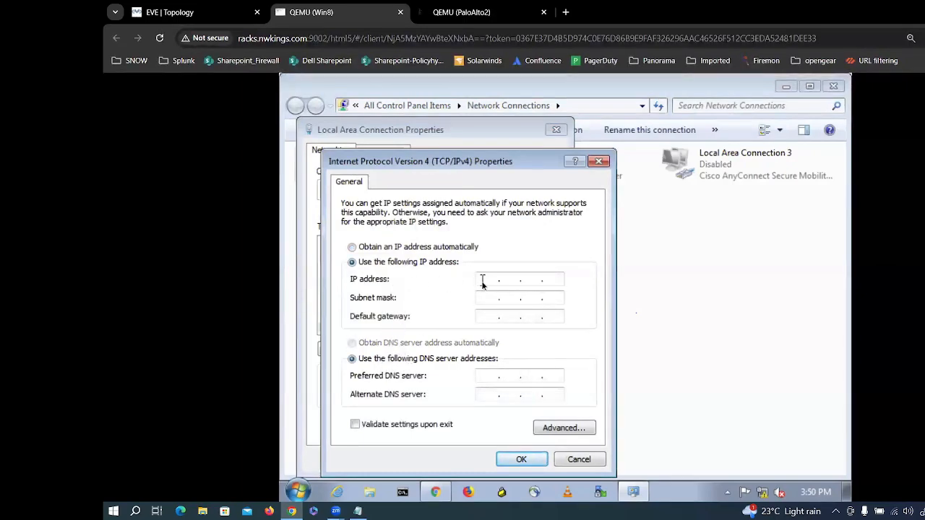
click(482, 282)
text(192 . )
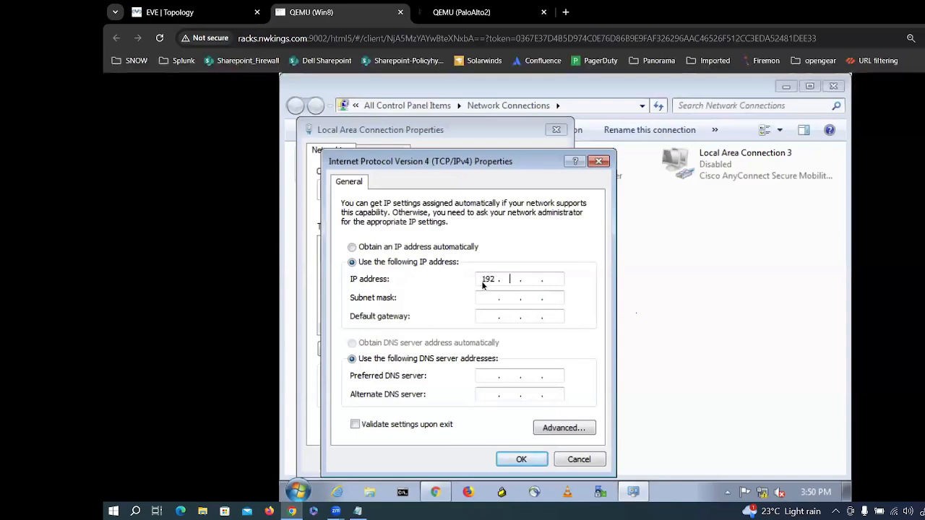
text(168 . )
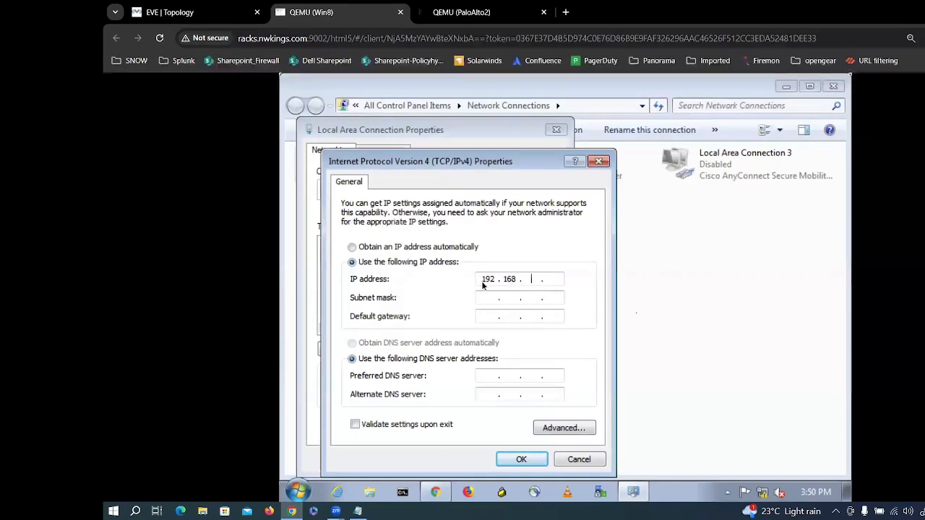
text(10 . 12)
click(491, 297)
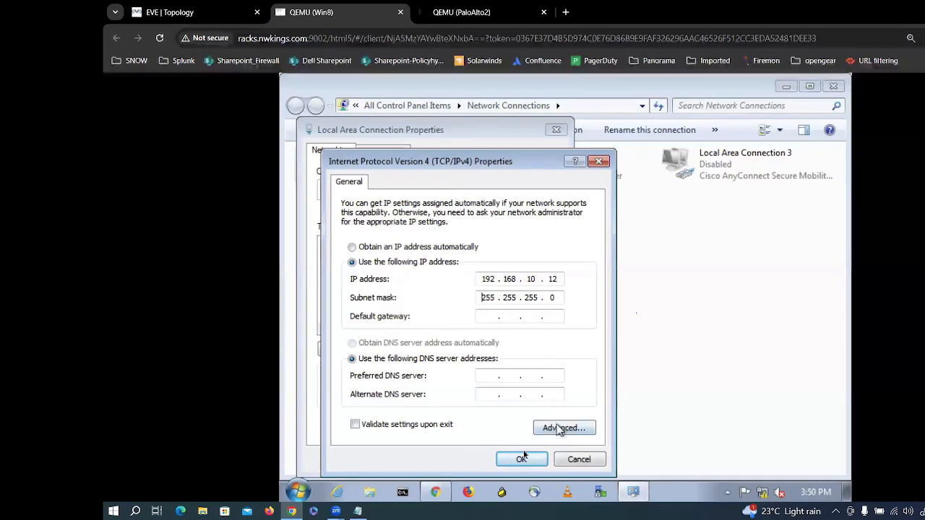
click(521, 460)
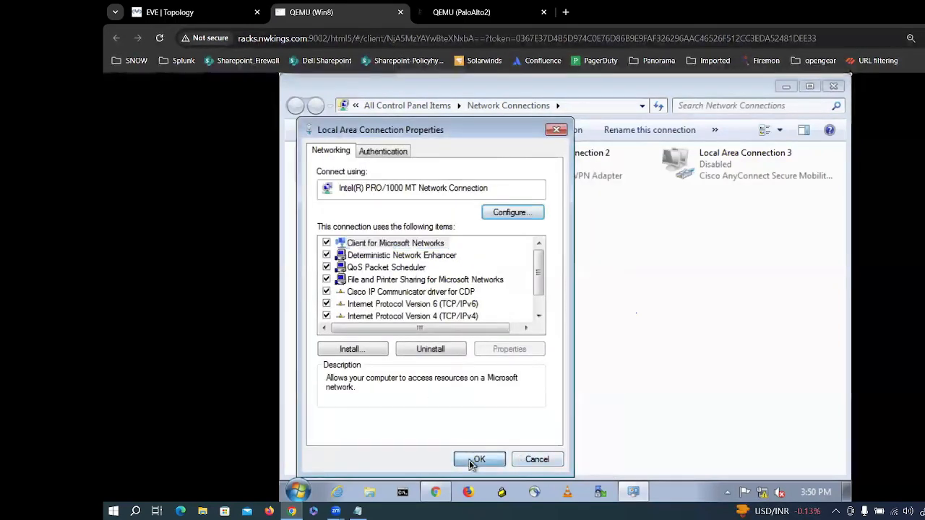
click(476, 460)
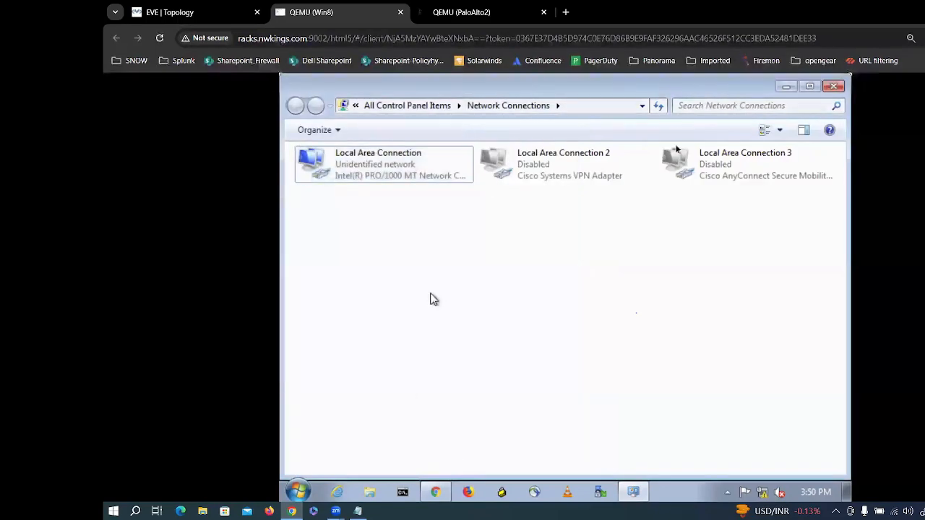
click(785, 87)
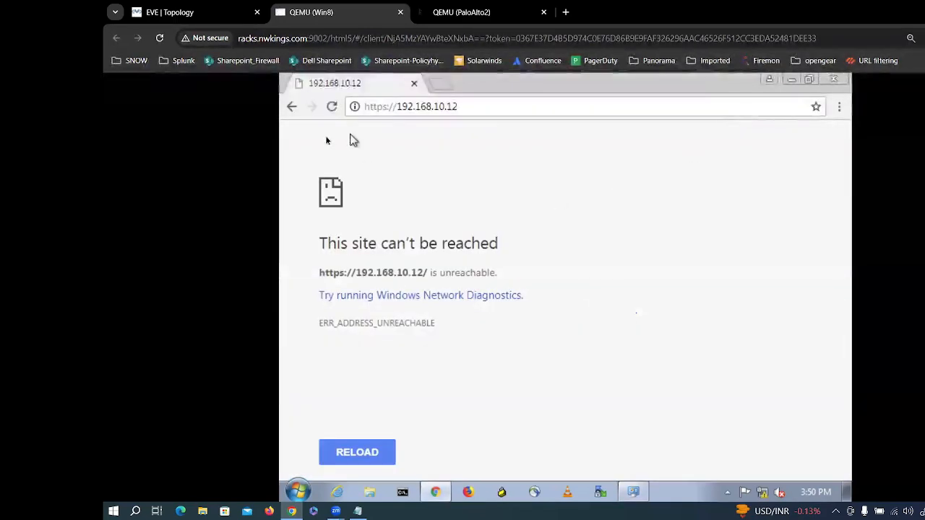
click(455, 13)
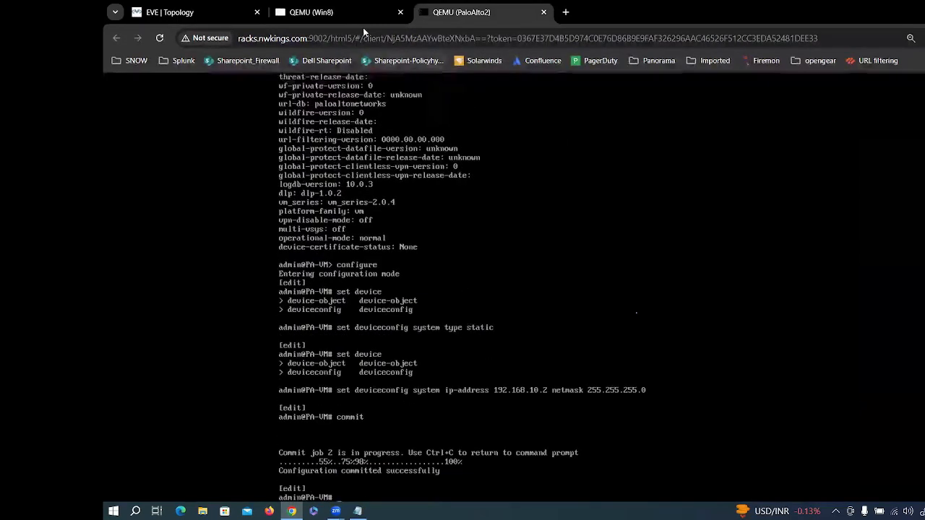
click(344, 15)
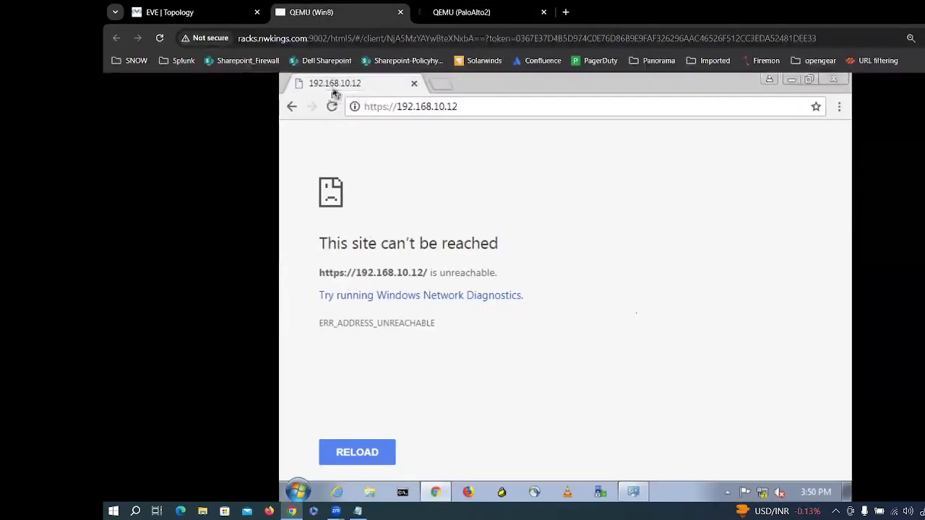
click(332, 106)
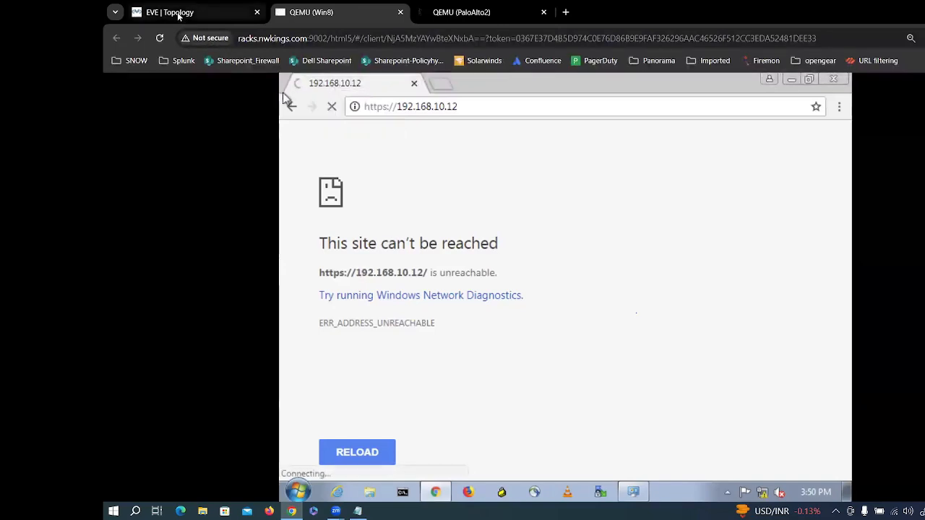
Step: View the topology, reload 192.168.10.12 again (connection refused), and edit the URL
click(179, 13)
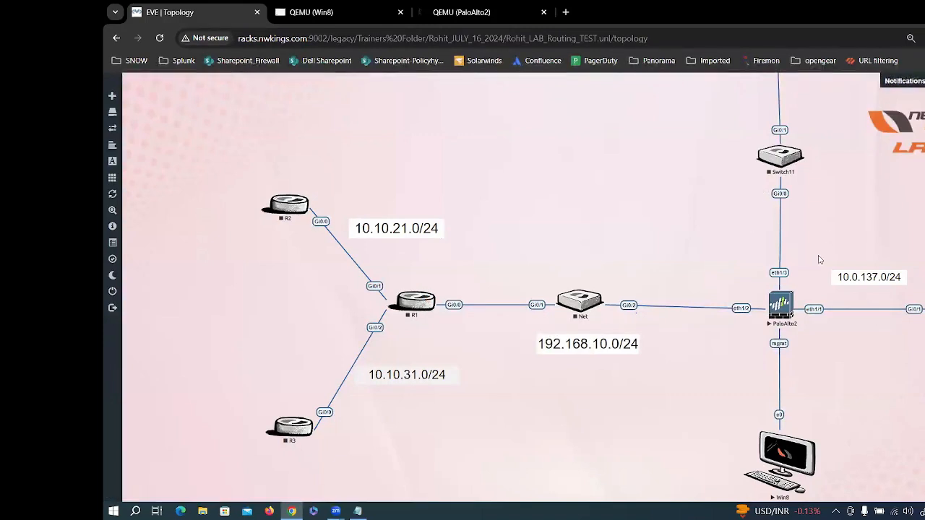
click(327, 14)
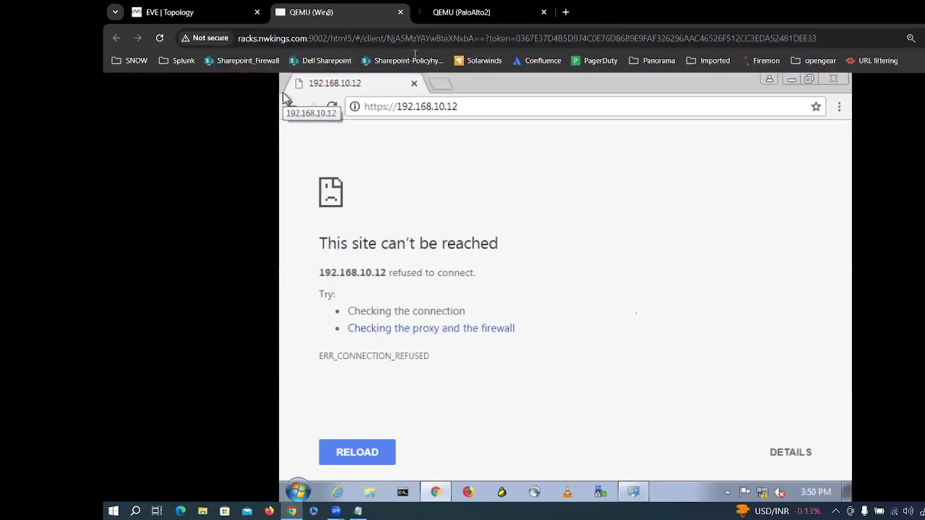
click(333, 108)
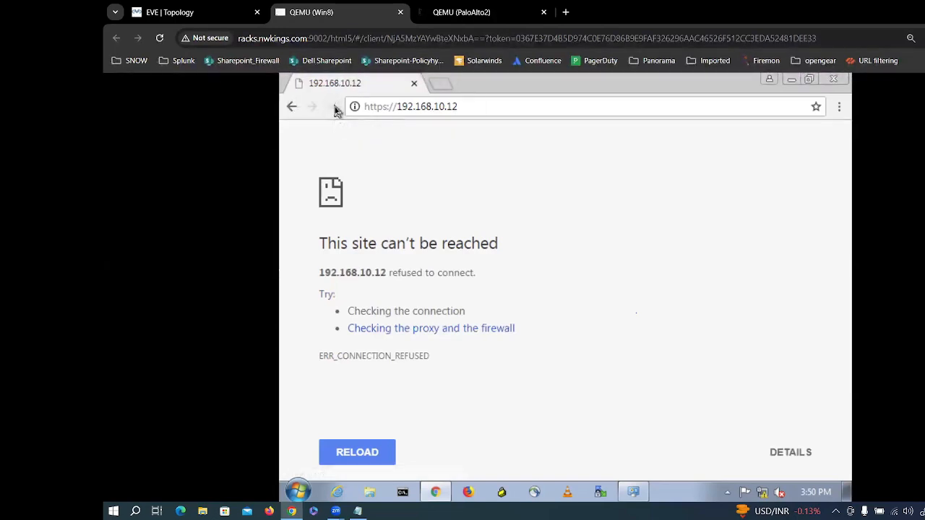
click(451, 109)
click(451, 108)
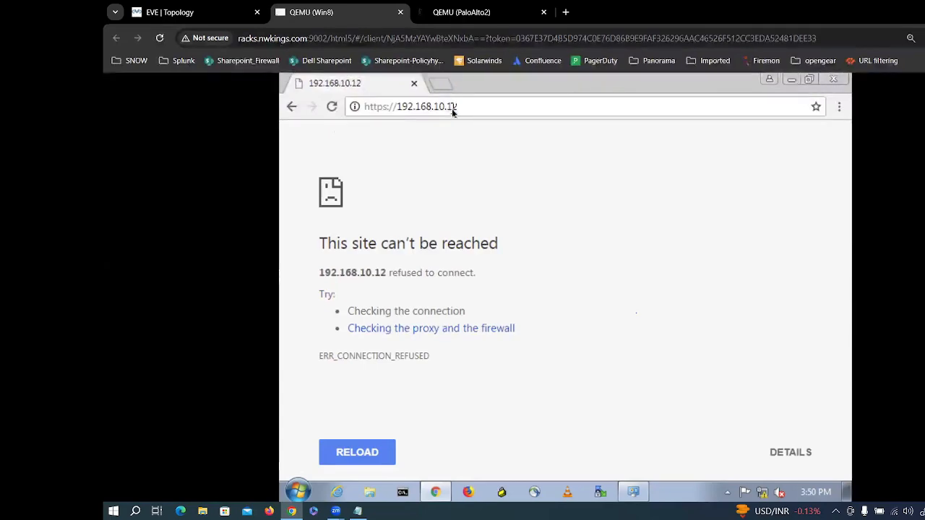
key(BackSpace)
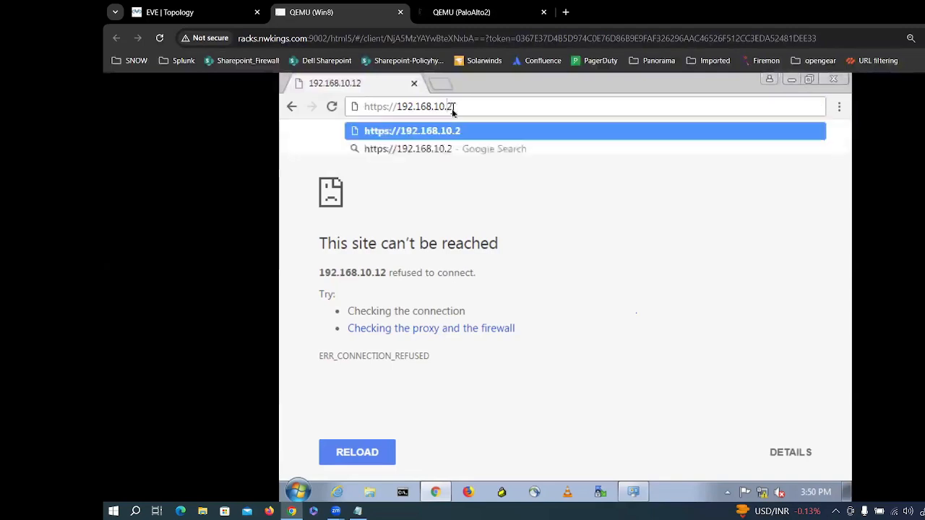
key(Return)
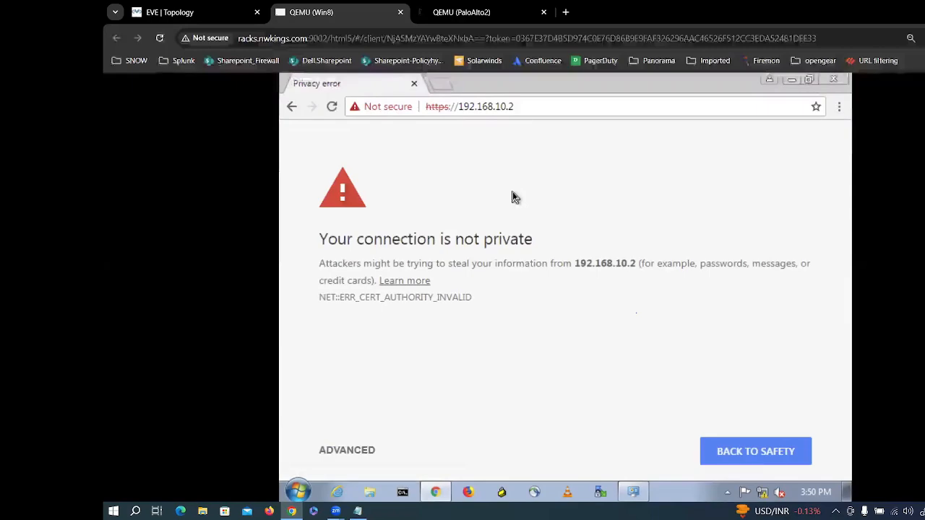
click(359, 450)
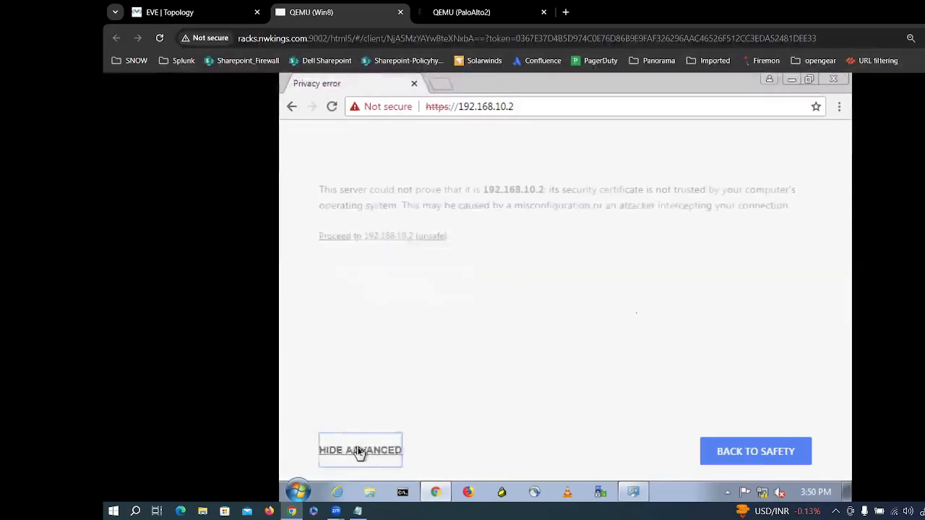
click(388, 236)
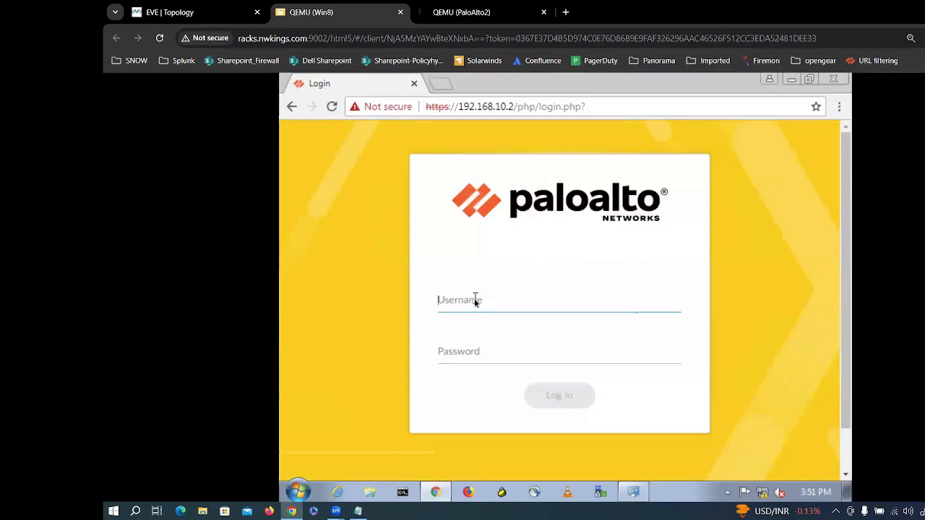
Step: Log in to the PA-VM web interface as admin with the account password and maximize the window
text(ad)
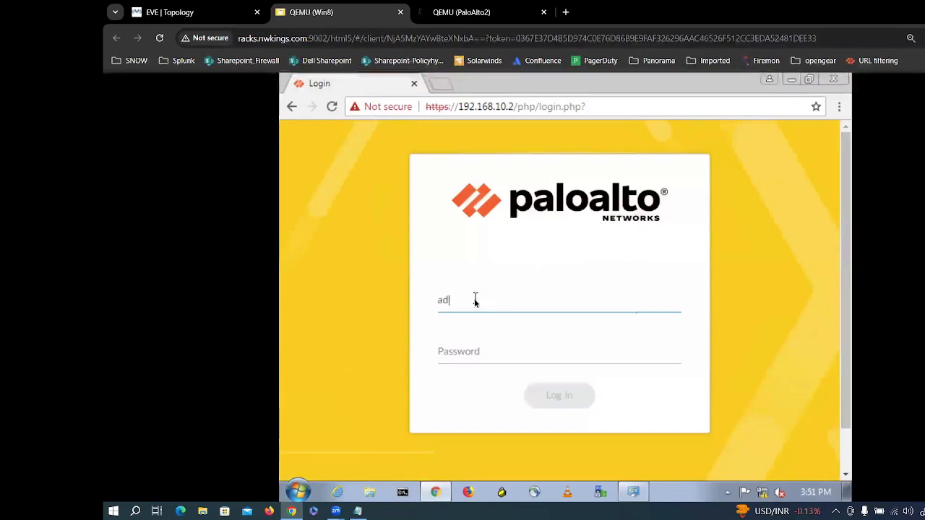
text(min)
key(Tab)
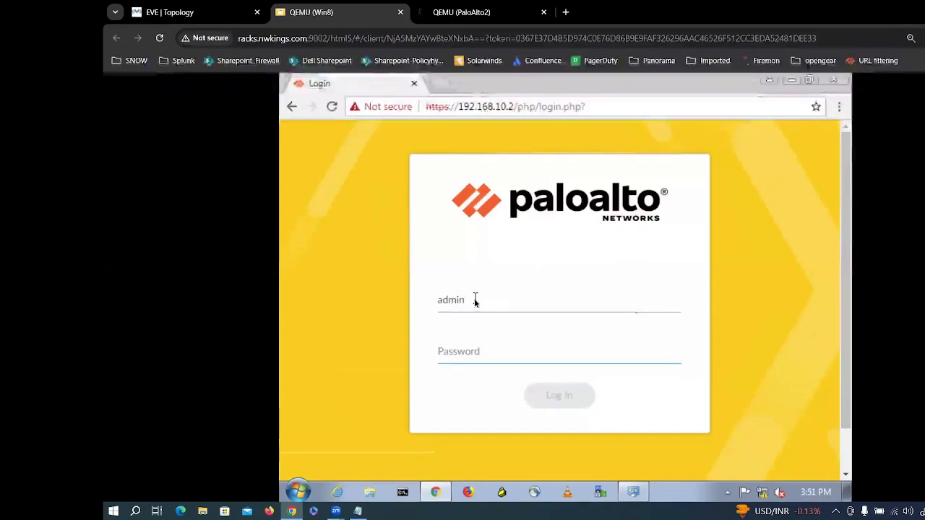
text(••••••)
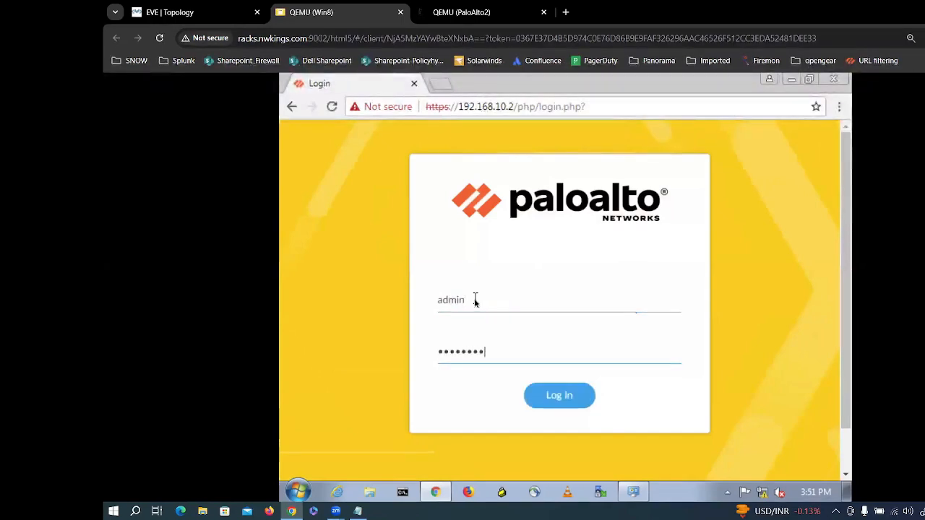
key(Return)
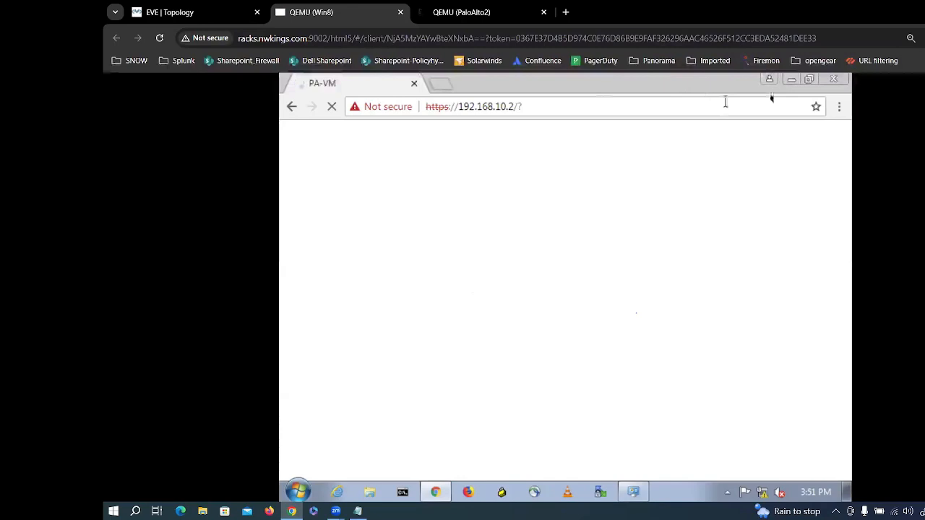
click(809, 80)
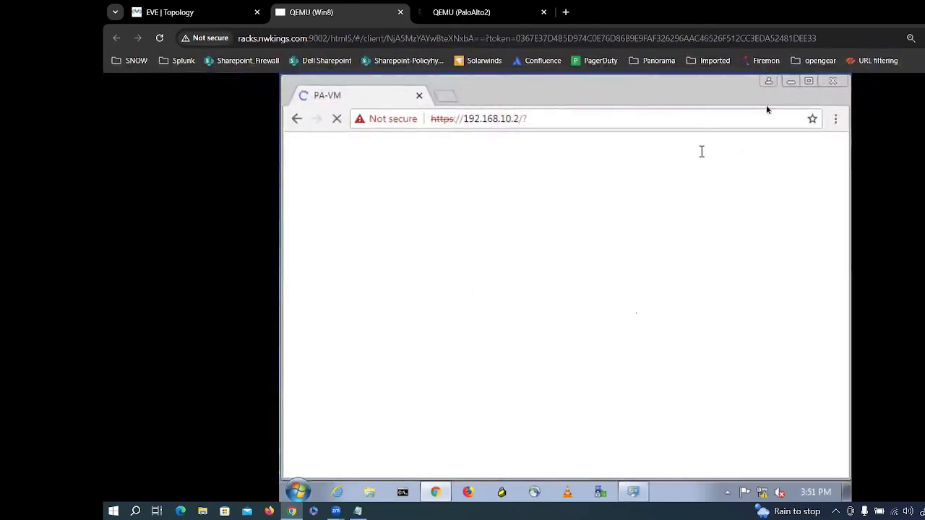
click(809, 82)
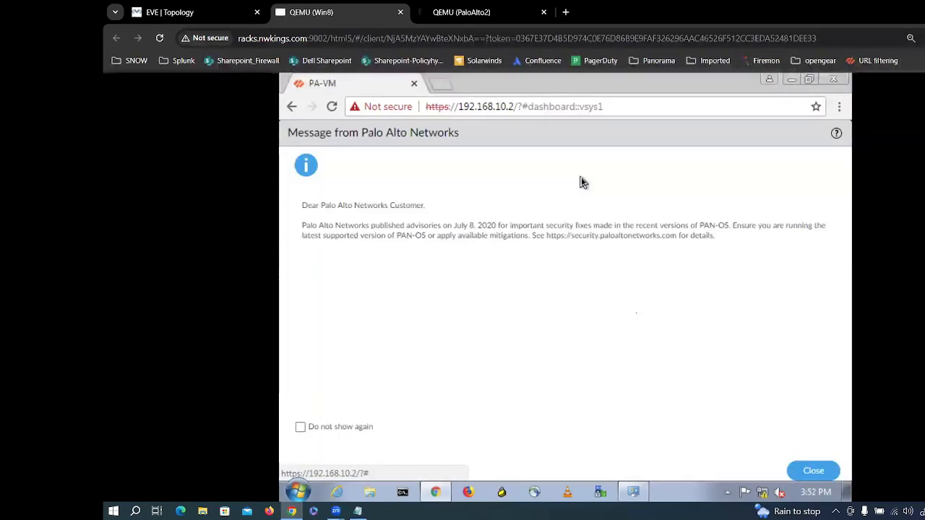
Step: Close the security advisory, postpone the Telemetry prompt, and scroll through the dashboard
click(816, 472)
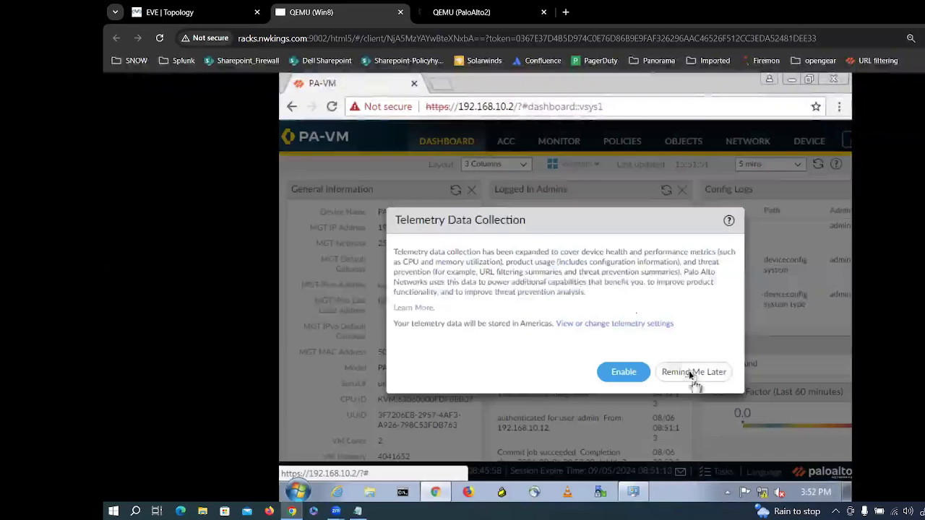
click(690, 373)
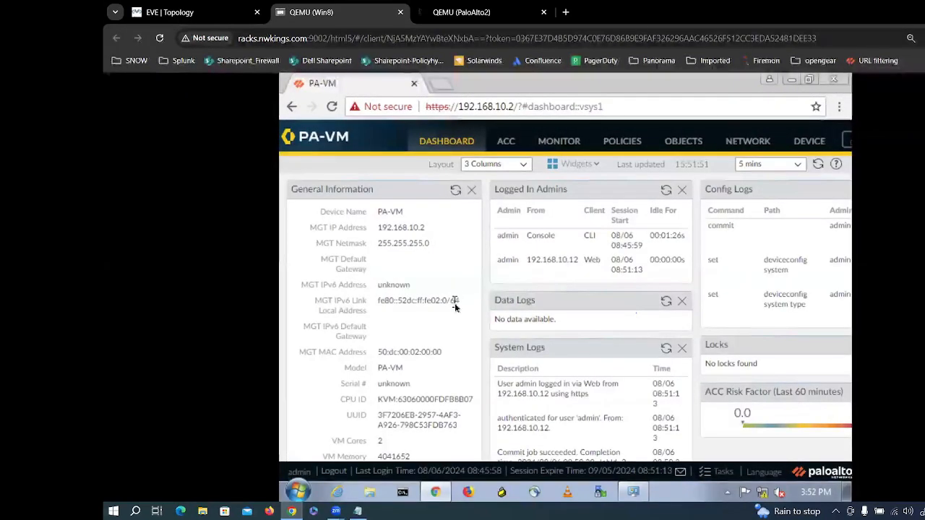
scroll(443, 352, down, 2)
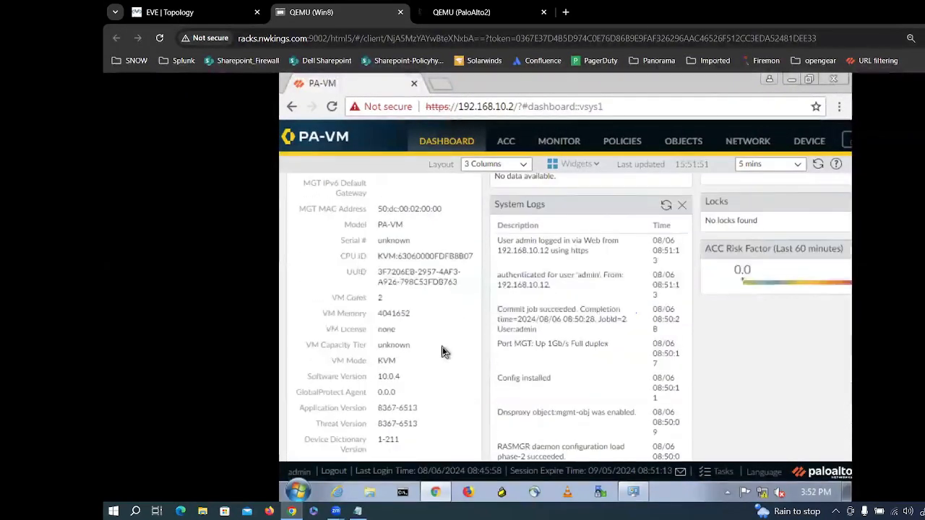
scroll(444, 352, down, 3)
scroll(443, 352, up, 5)
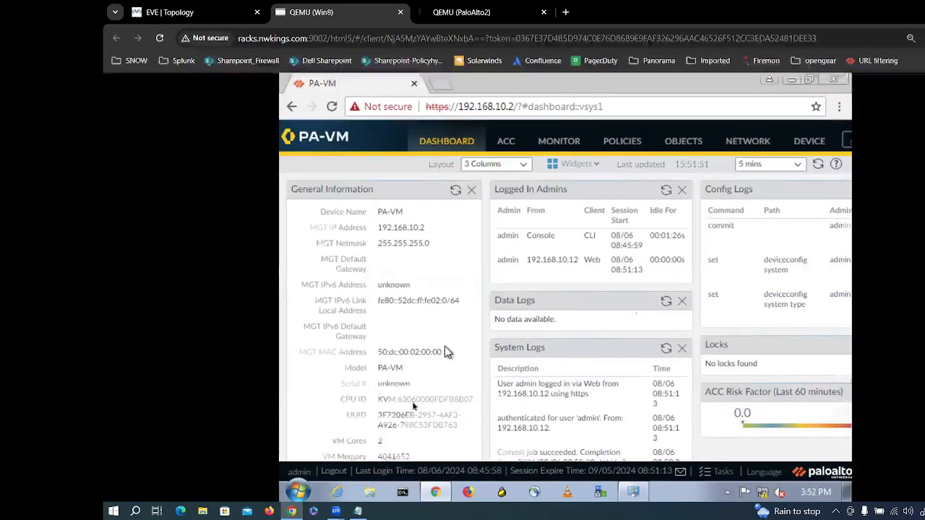
scroll(434, 333, down, 5)
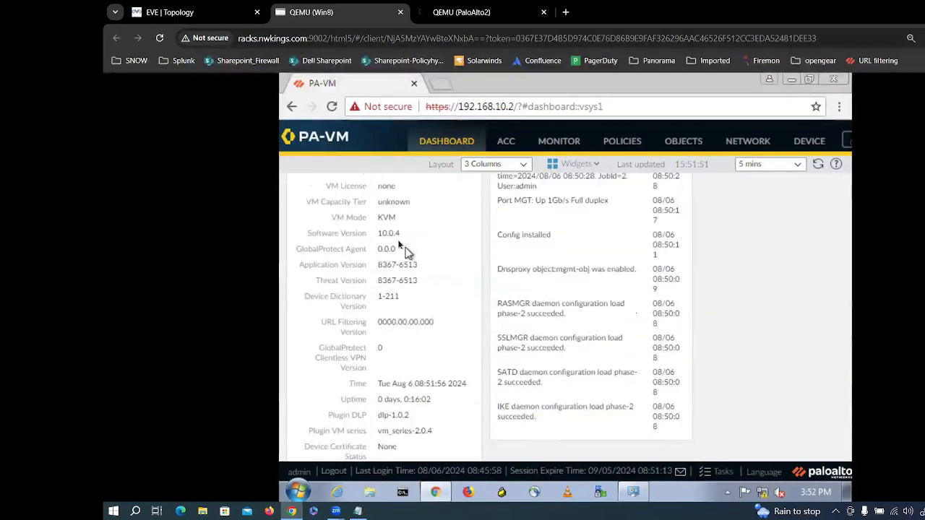
Step: Highlight the Software Version value 10.0.4, then restore the browser window size
drag(399, 237, 376, 235)
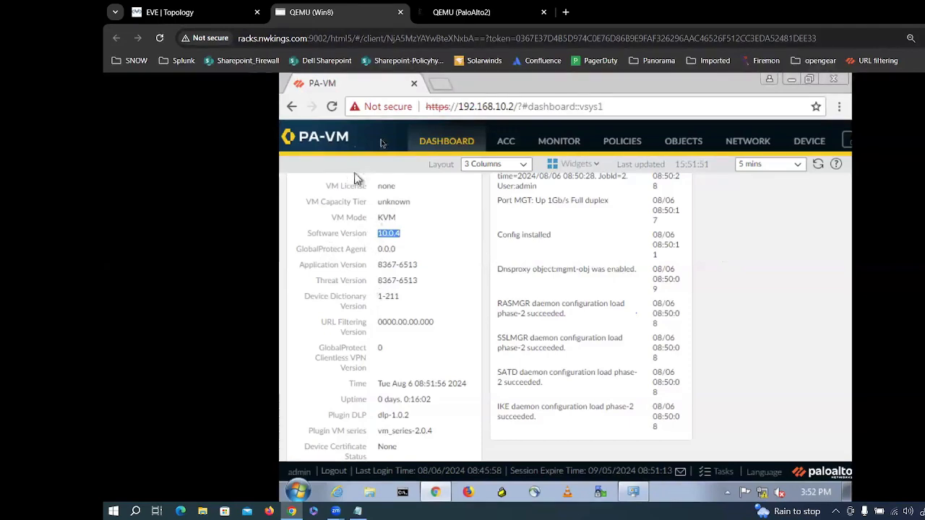
click(406, 236)
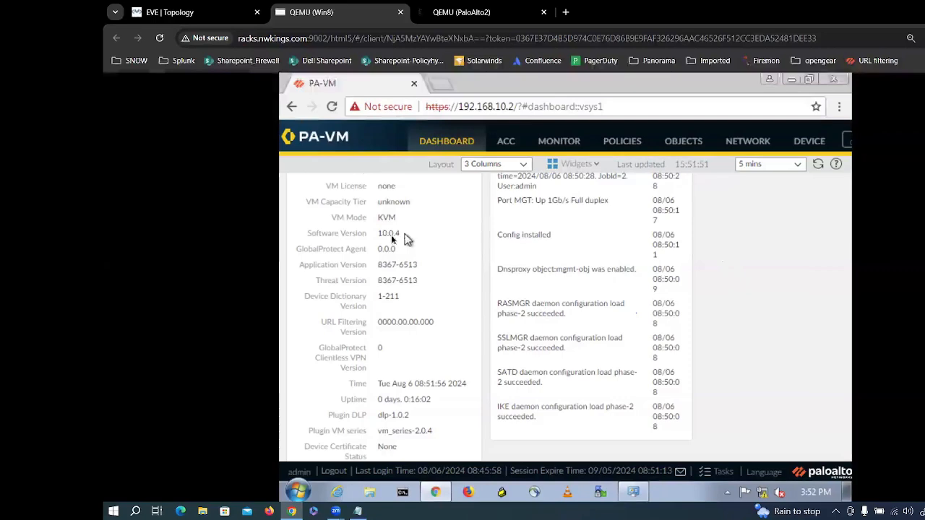
drag(406, 237, 383, 237)
click(416, 232)
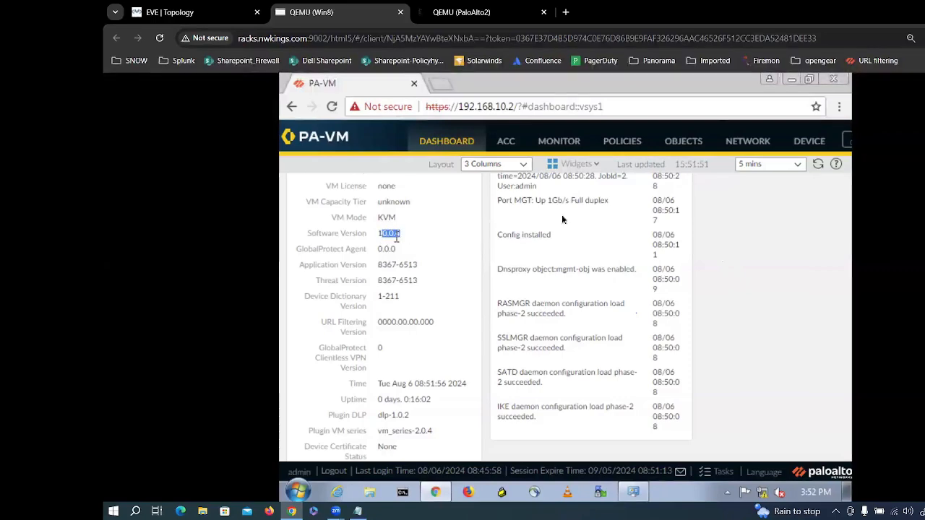
click(807, 80)
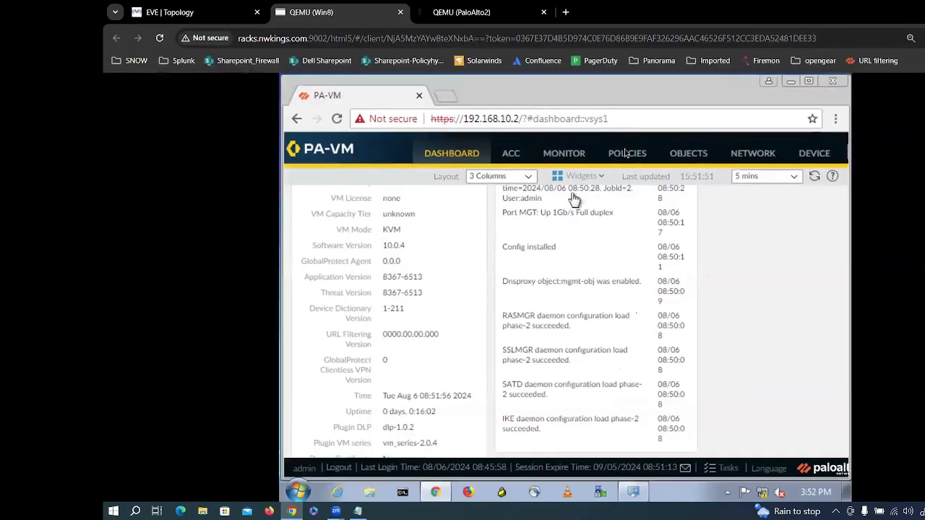
Step: Open POLICIES > Security showing intrazone-default and interzone-default, and collapse the Policy Optimizer
click(695, 162)
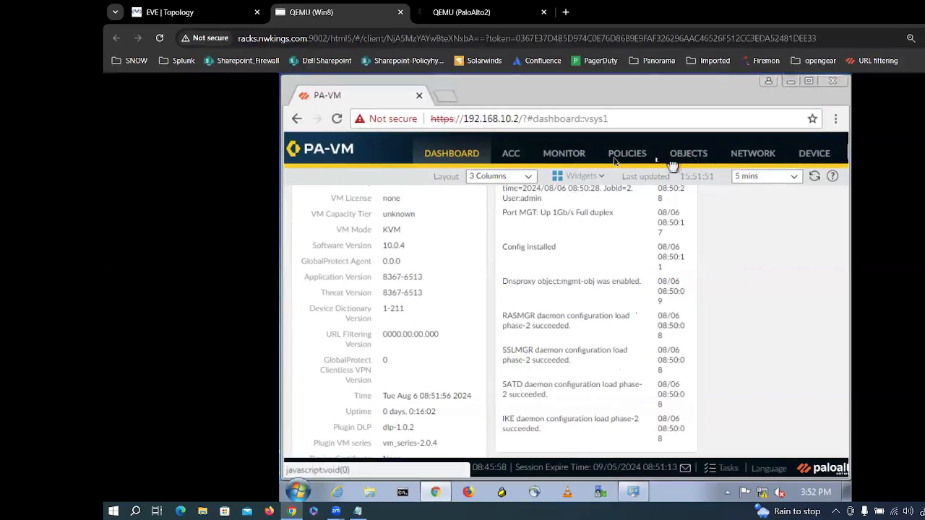
click(615, 162)
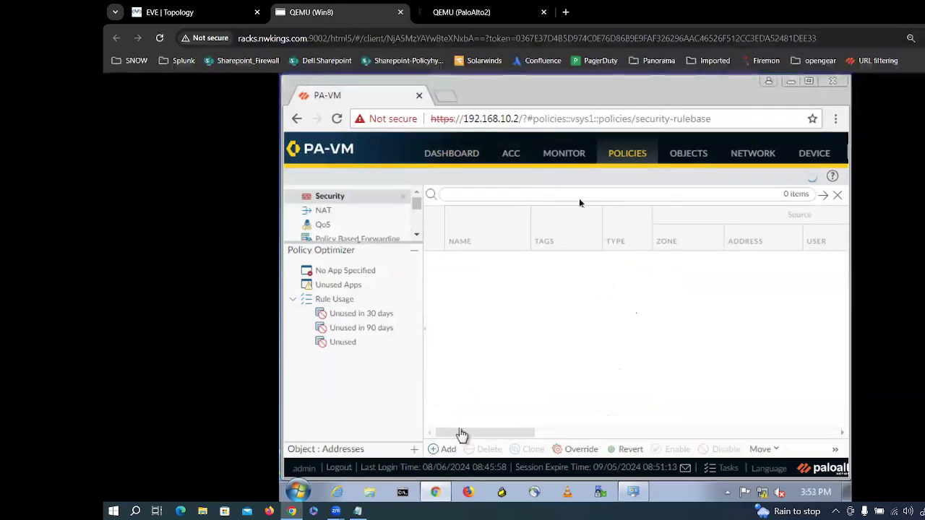
click(564, 153)
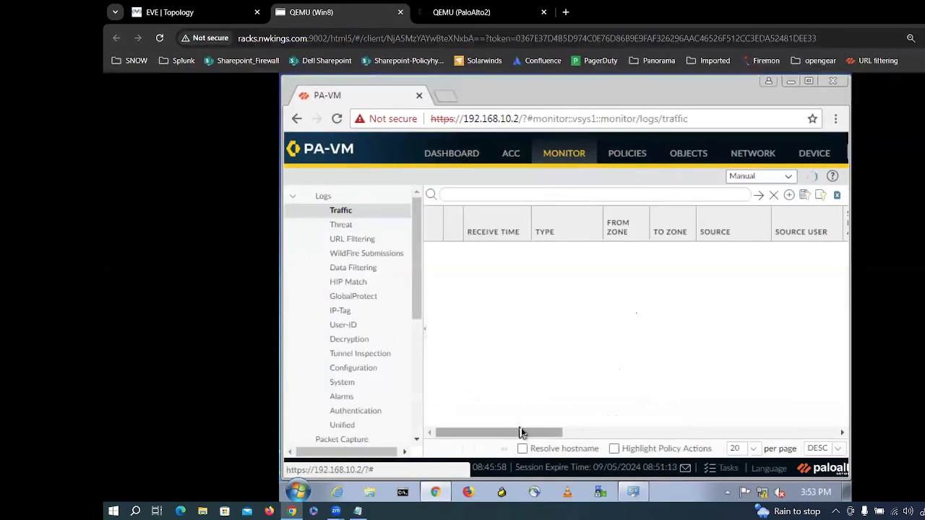
drag(533, 433, 421, 423)
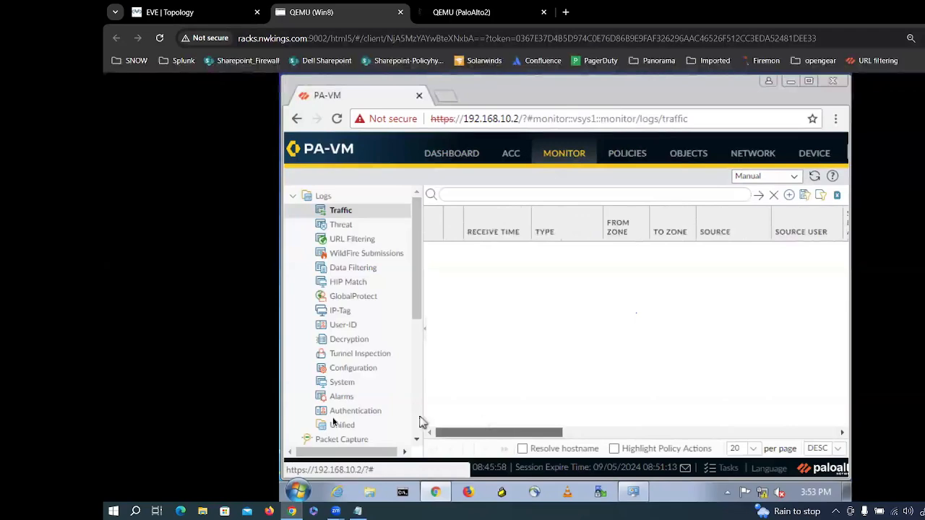
click(627, 154)
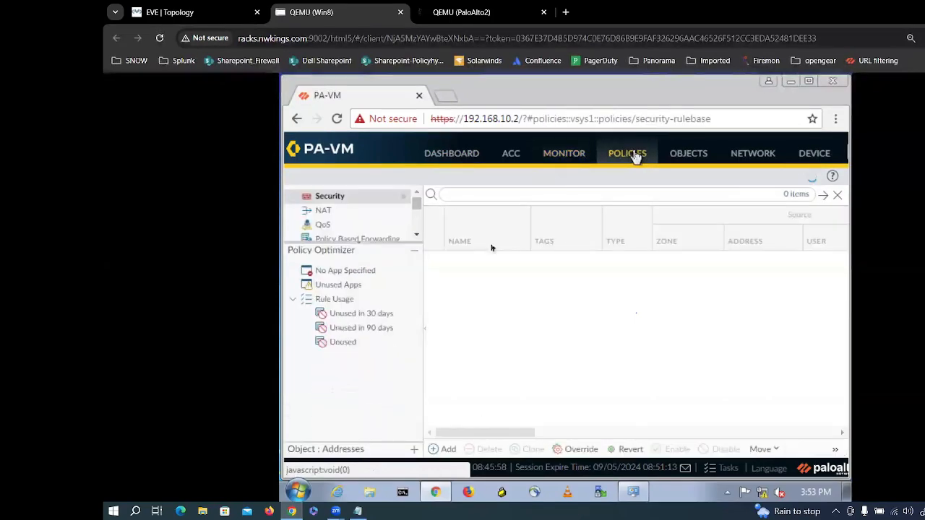
click(358, 244)
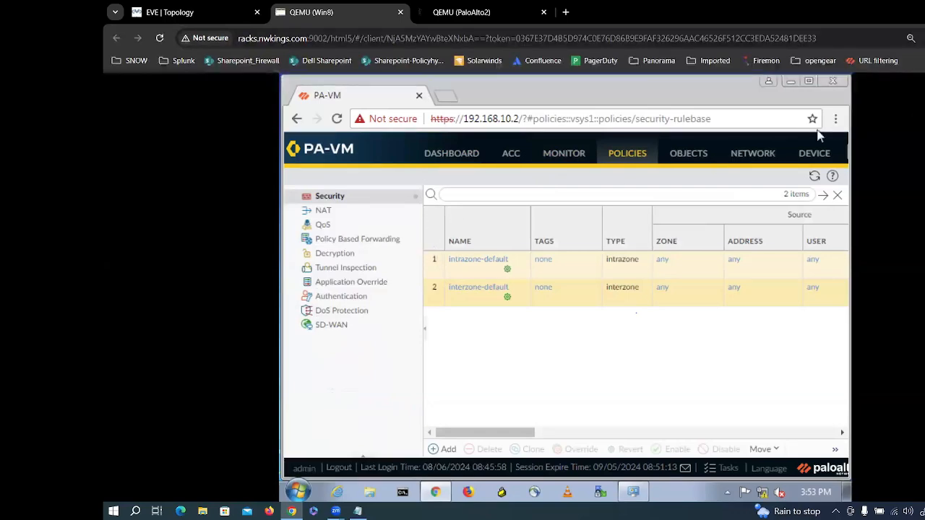
Step: Dismiss the browser menu and focus the security rule search filter
click(924, 38)
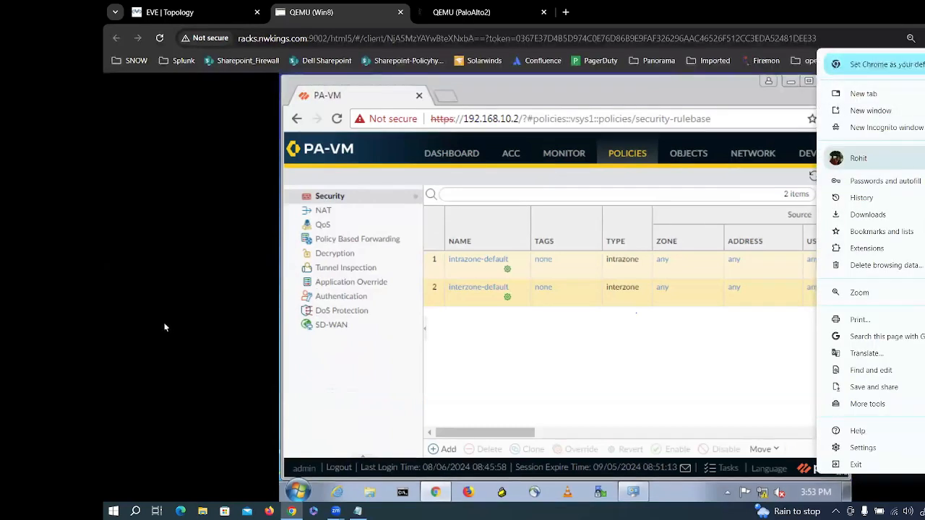
click(174, 259)
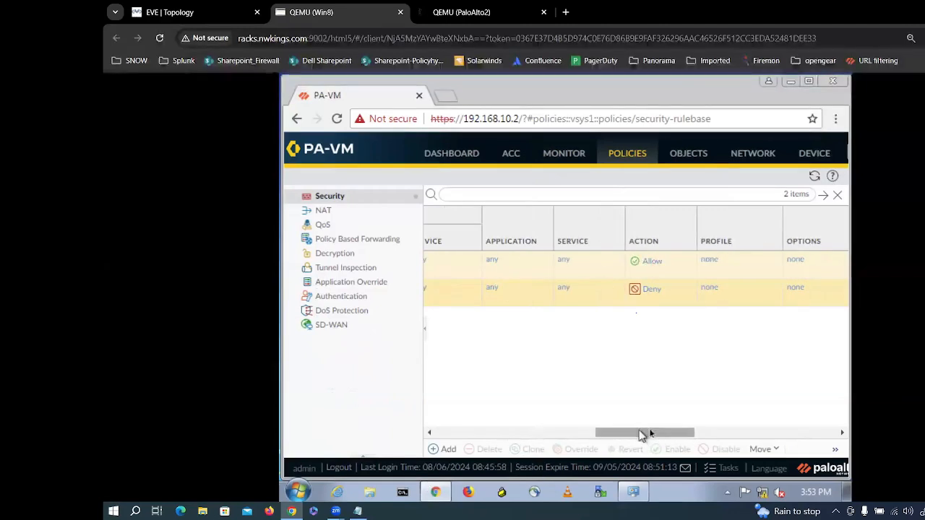
drag(651, 433, 426, 439)
click(483, 194)
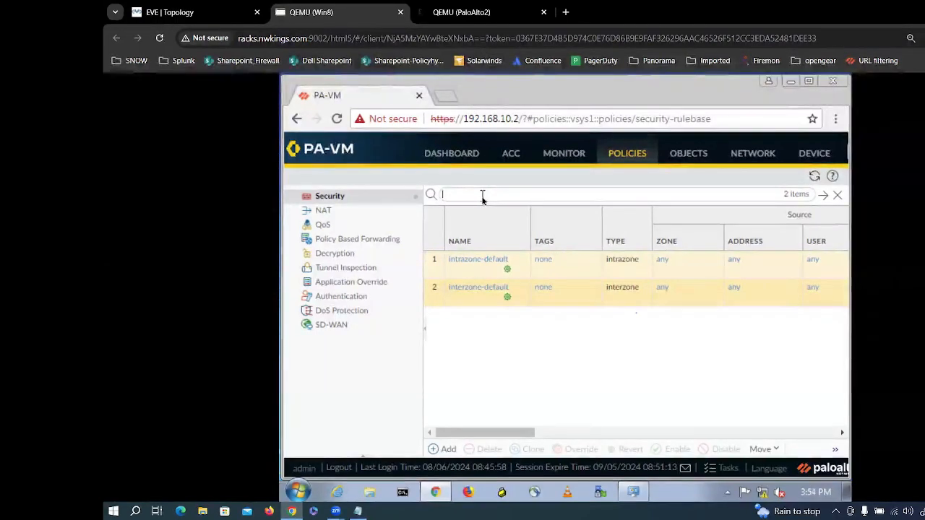
click(483, 195)
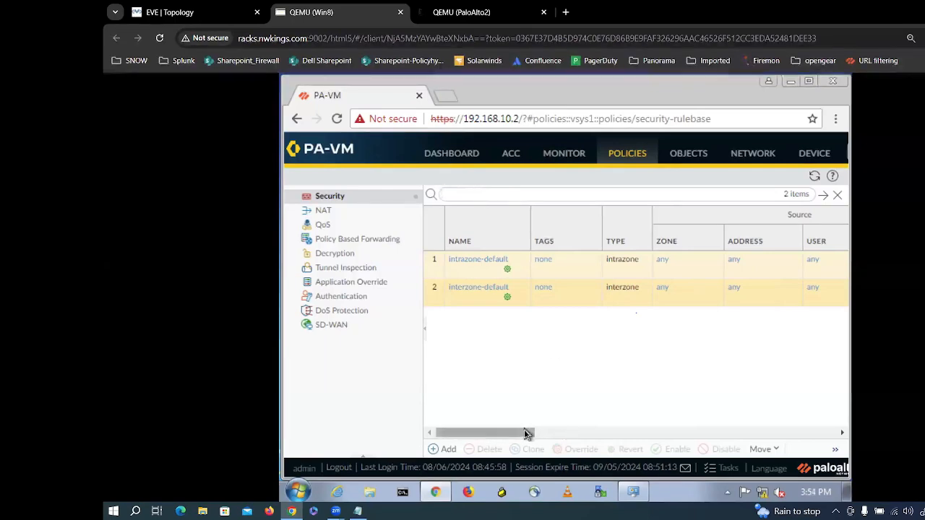
Step: Scroll the rules table back to the Name column and Add a new security rule
drag(526, 432, 870, 442)
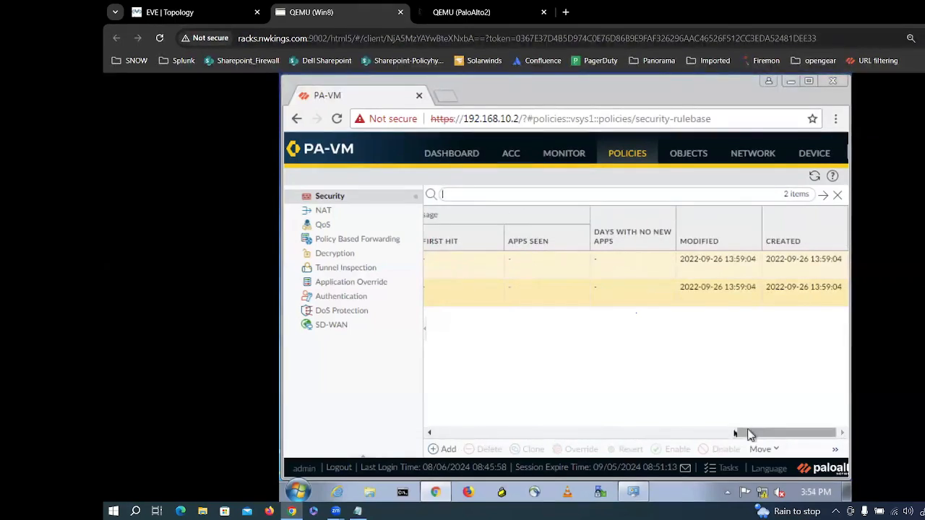
drag(748, 432, 328, 413)
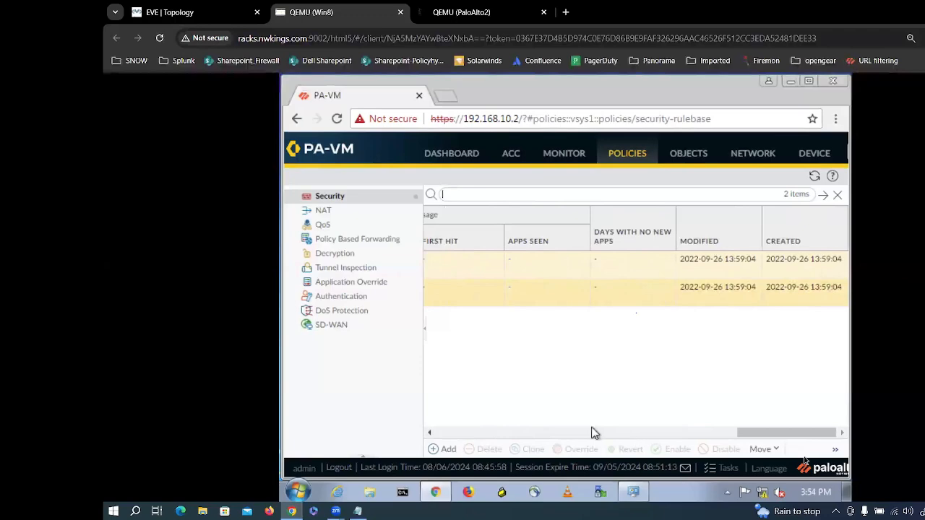
drag(780, 434, 427, 432)
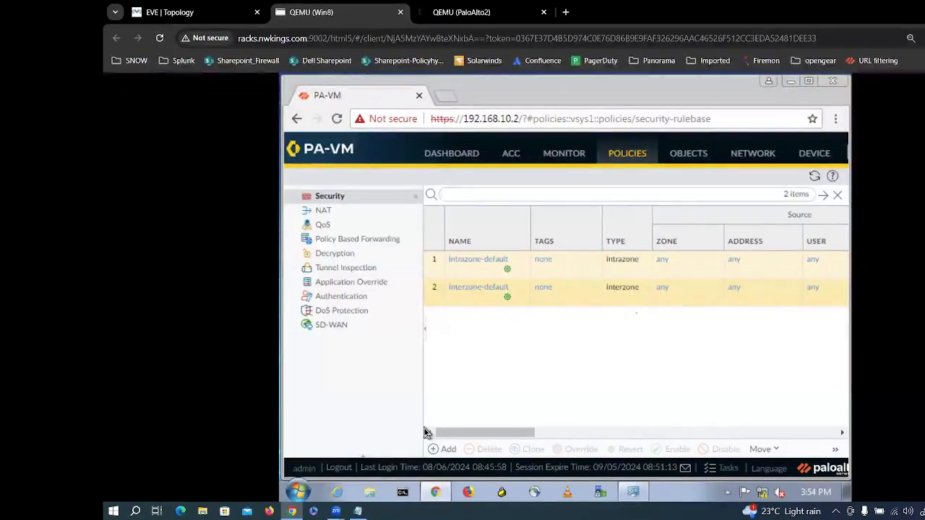
click(478, 195)
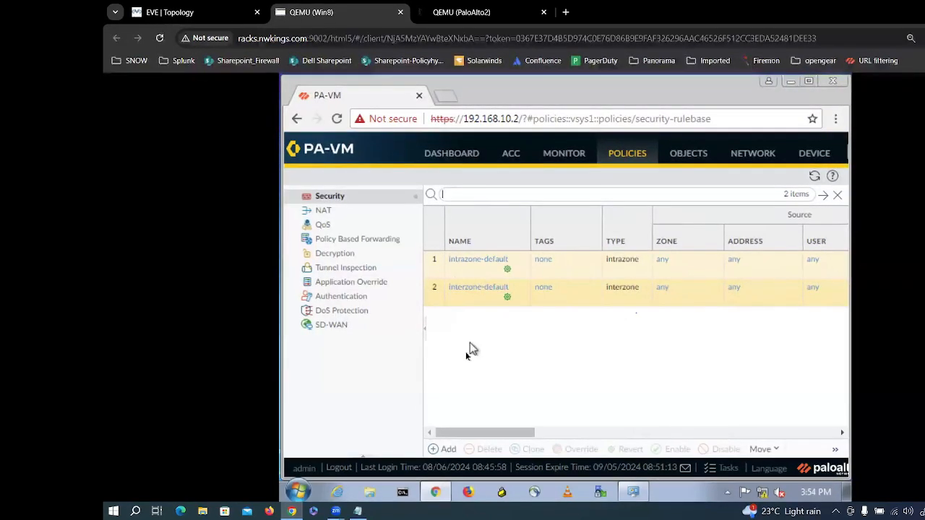
click(446, 450)
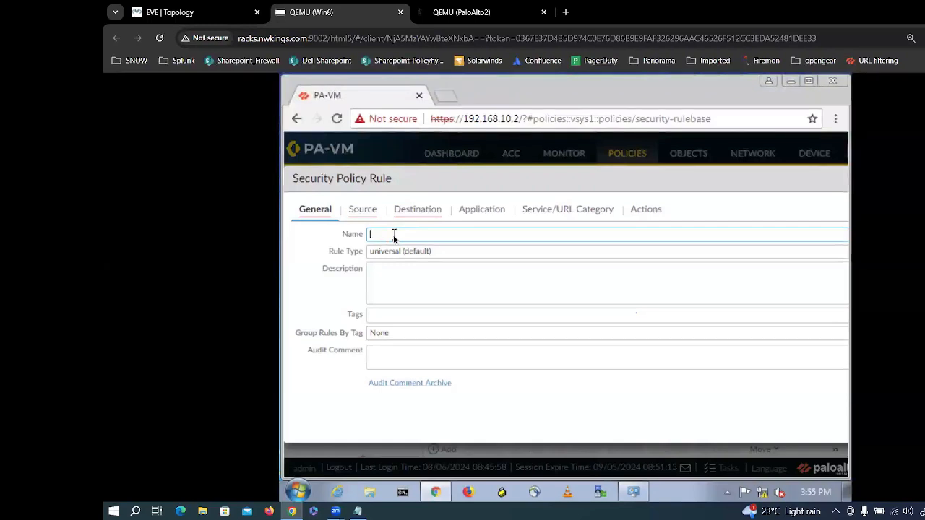
Step: Name the new security rule Policy_test and allow any source zone
text(Pol)
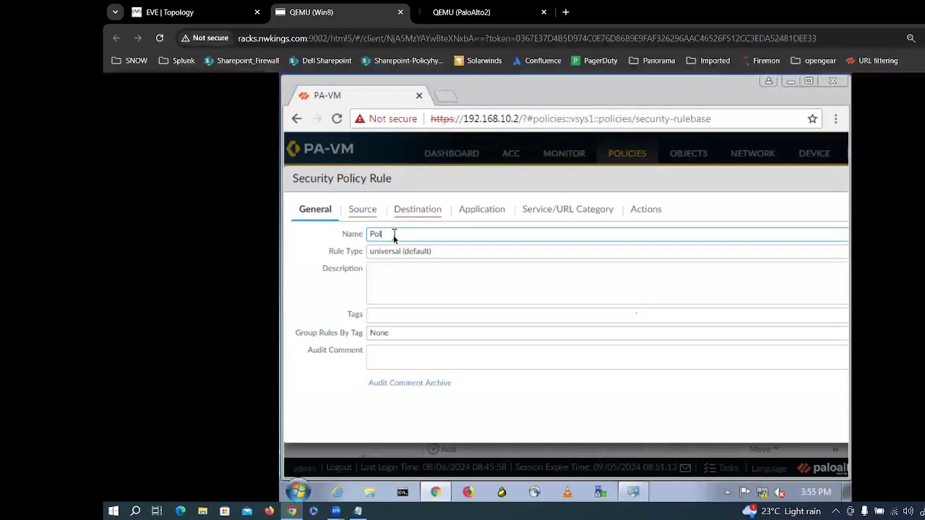
text(oicy)
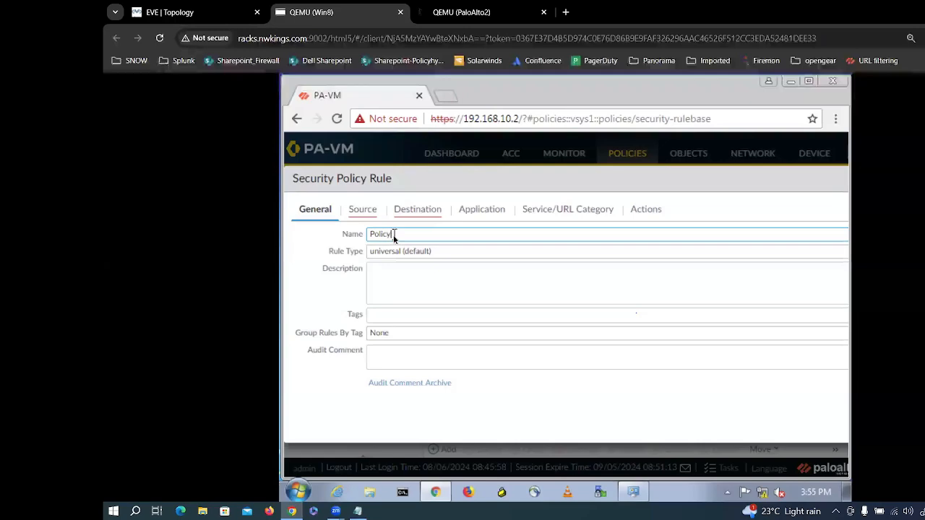
text( Test)
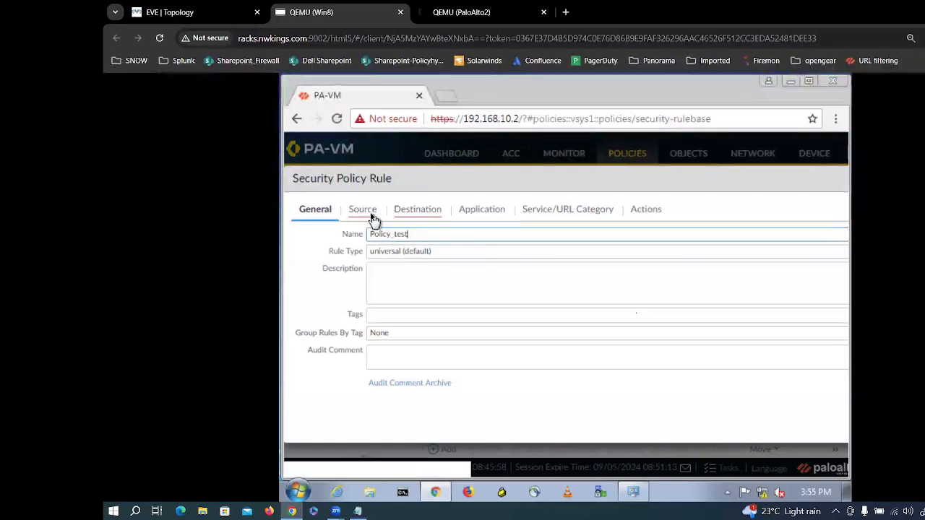
click(366, 214)
click(304, 390)
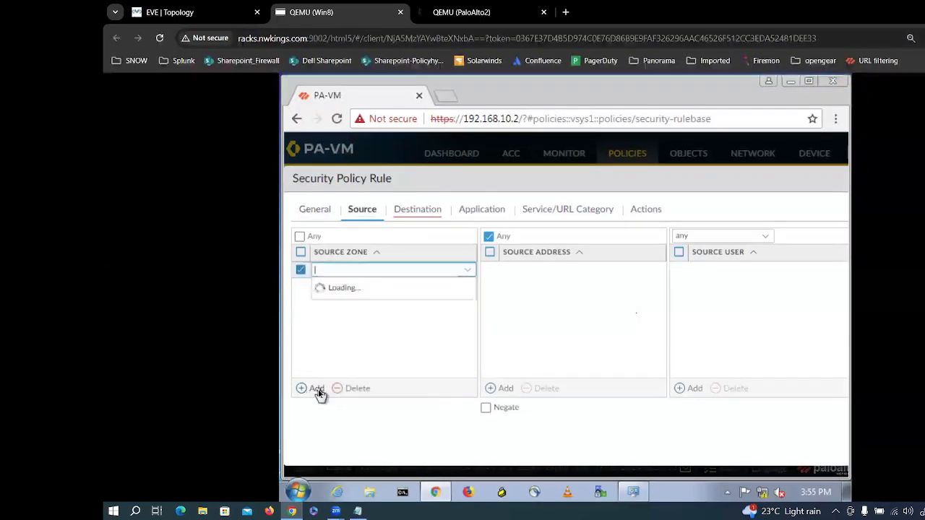
click(370, 333)
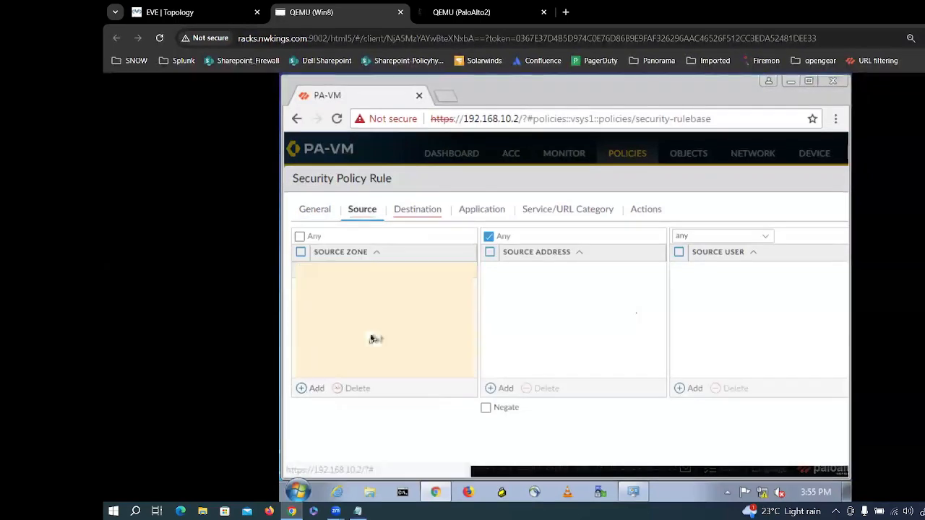
click(300, 237)
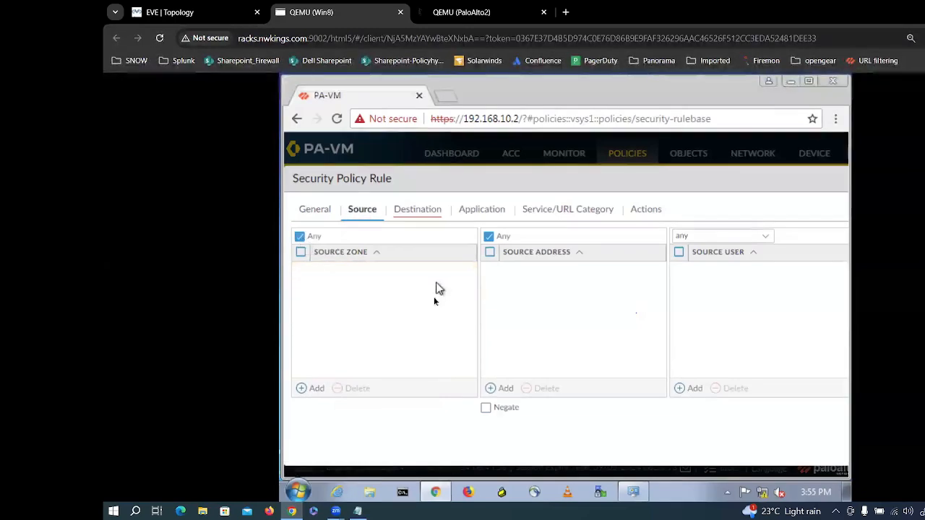
Step: Set the destination zone to any, then review the Application, Service/URL Category and Actions settings
click(432, 216)
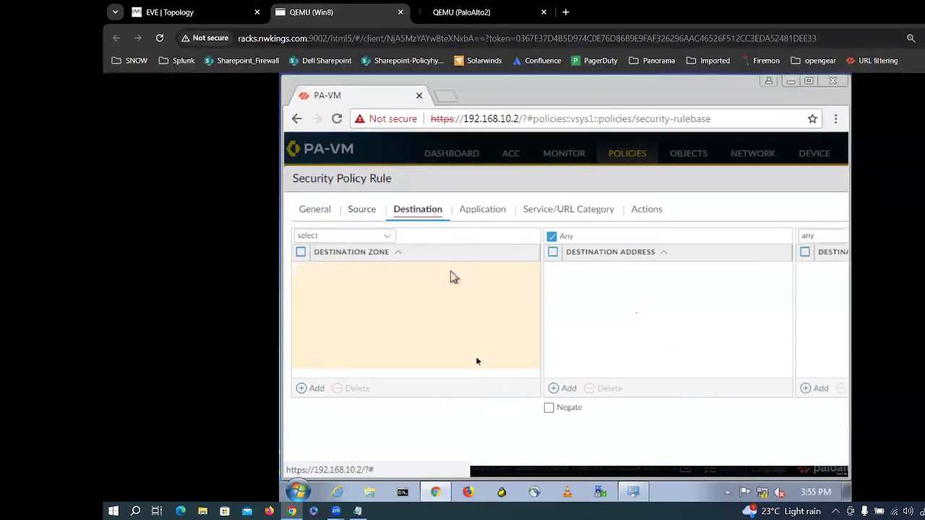
click(388, 238)
click(341, 271)
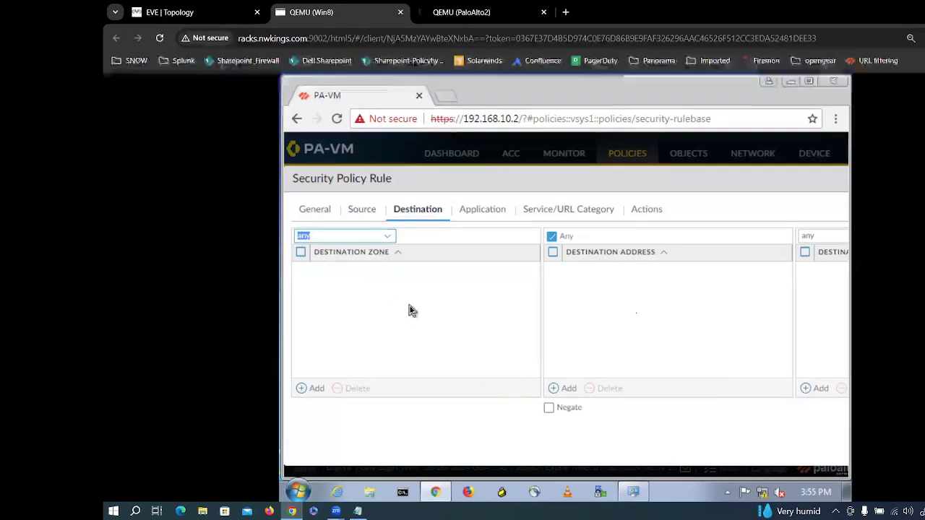
click(370, 211)
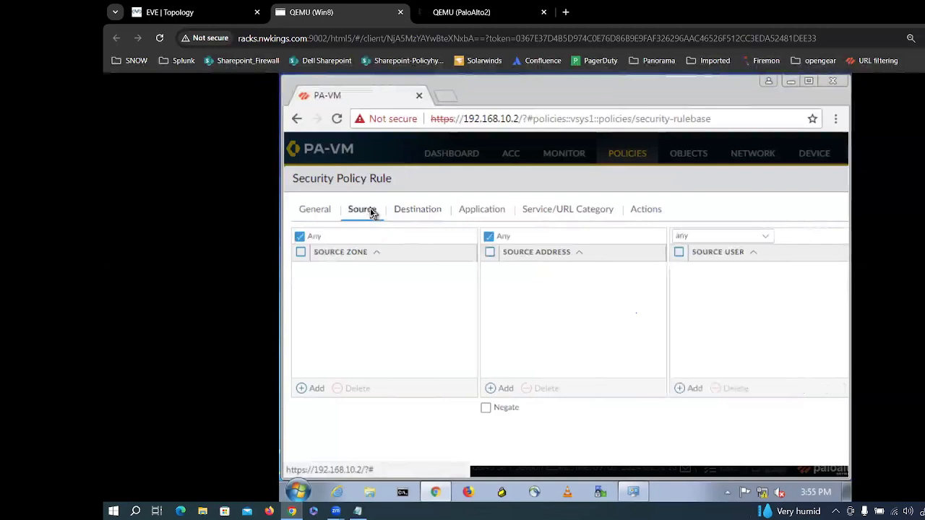
click(437, 209)
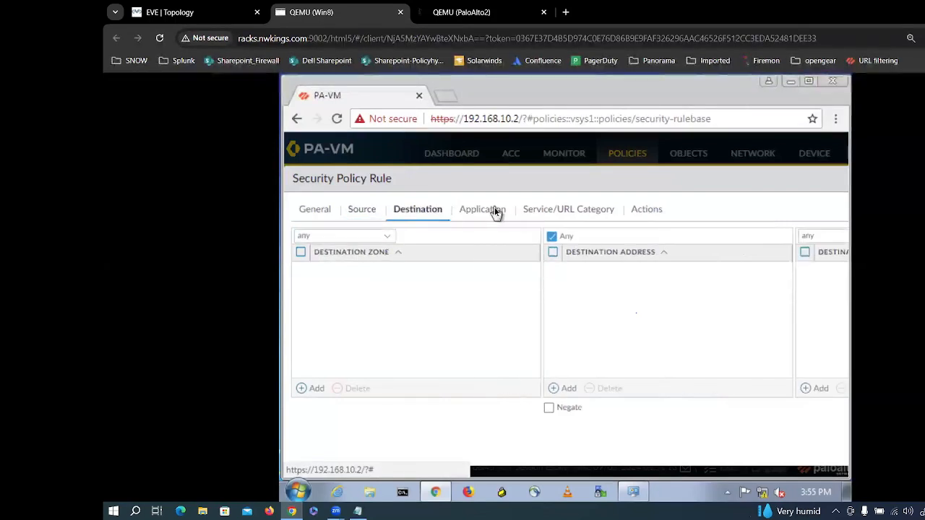
click(496, 211)
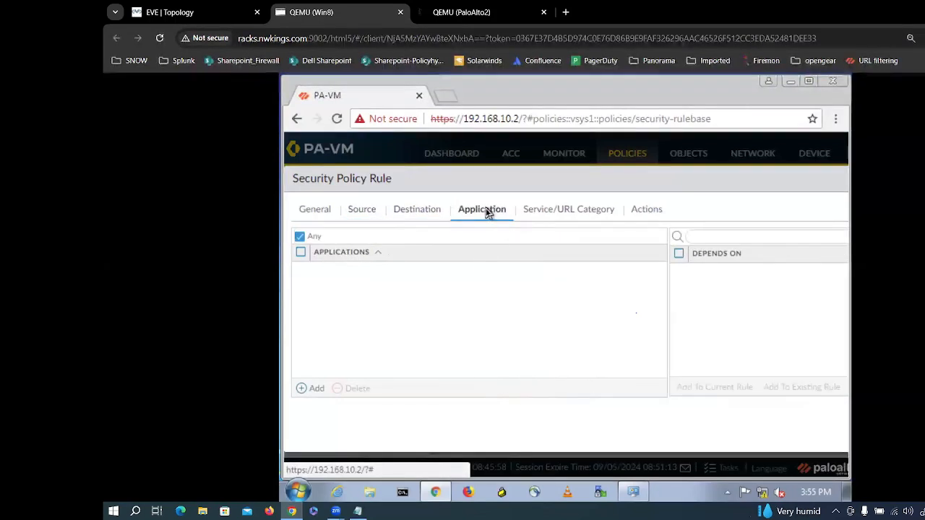
click(540, 214)
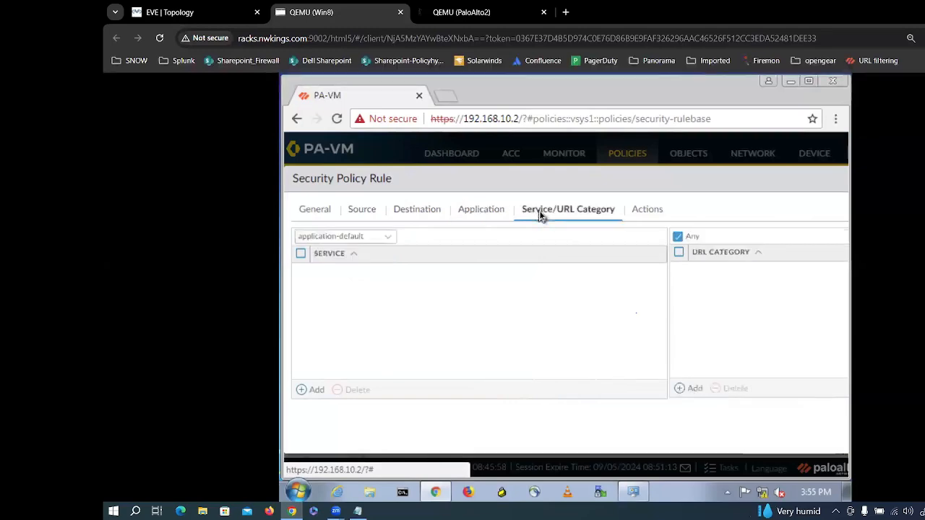
click(376, 238)
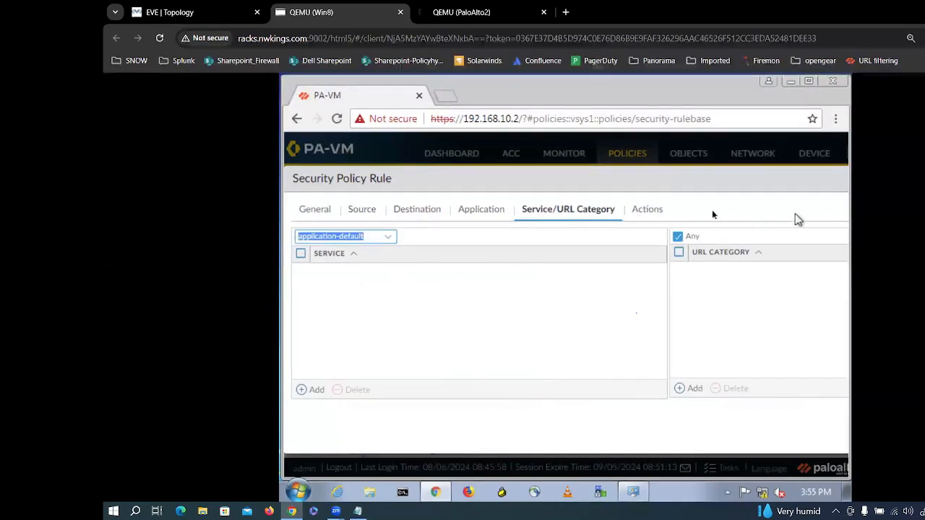
click(647, 210)
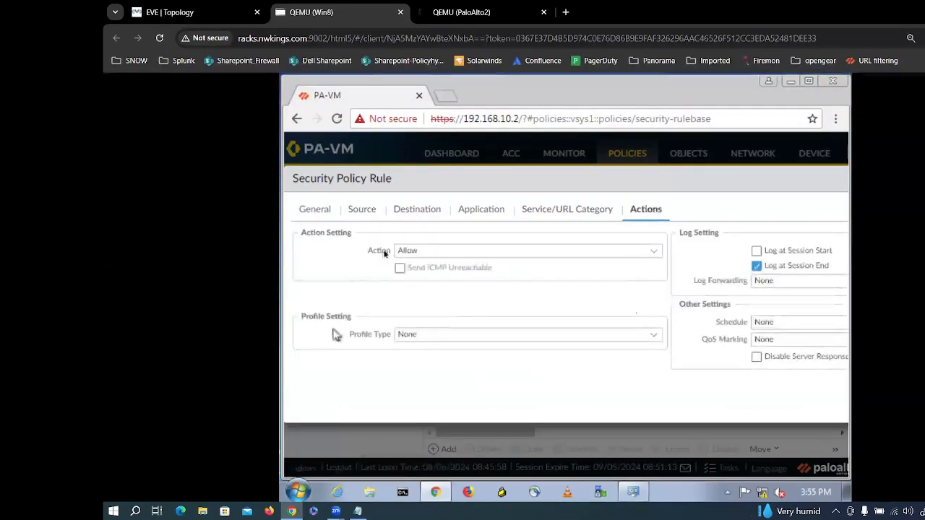
click(316, 210)
Step: Reposition the rule editor and inner browser window, then switch Chrome to full screen
drag(509, 180, 290, 183)
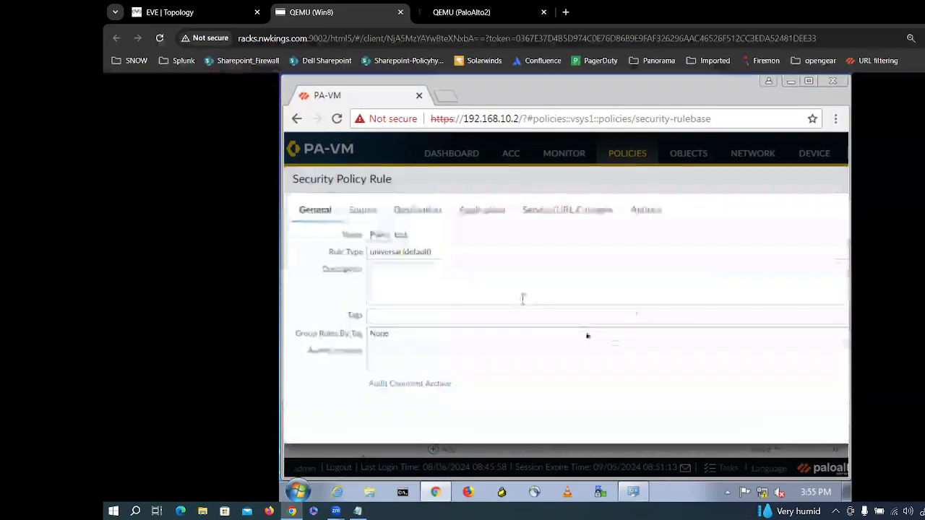
drag(421, 478, 580, 472)
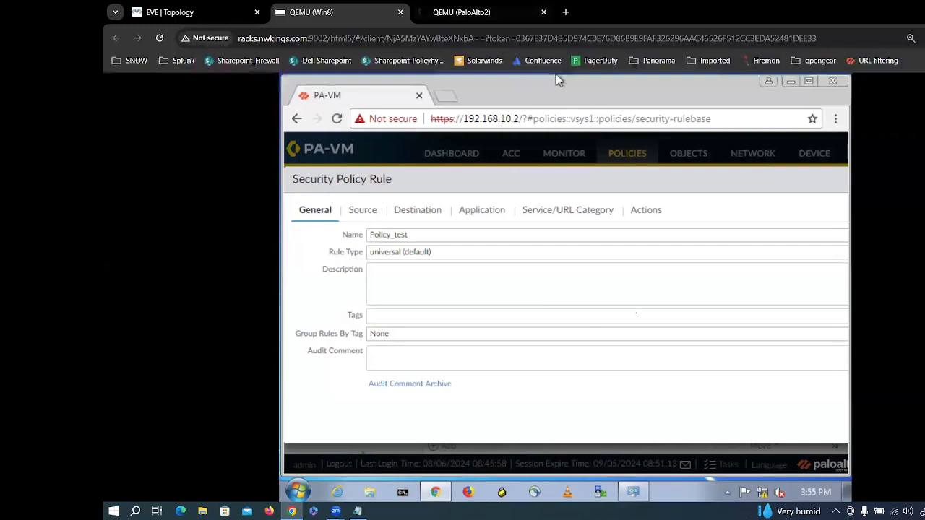
click(811, 82)
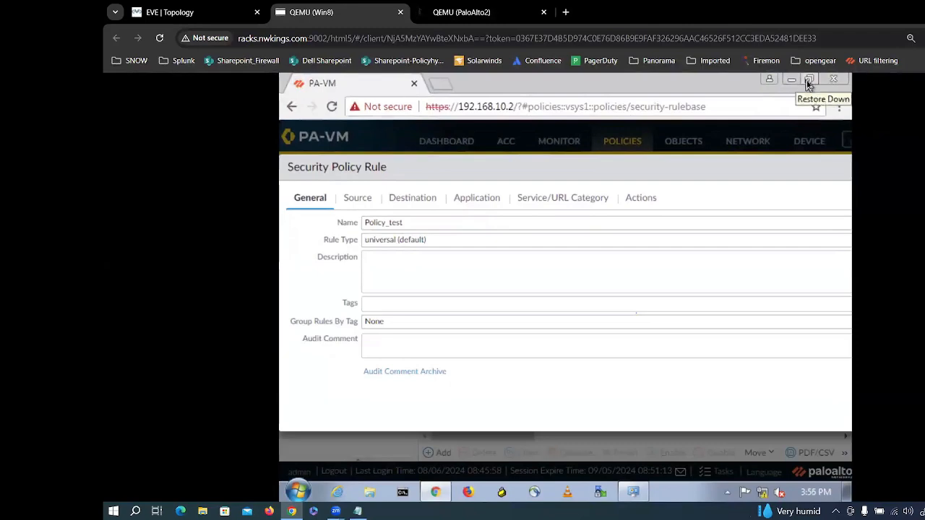
click(808, 81)
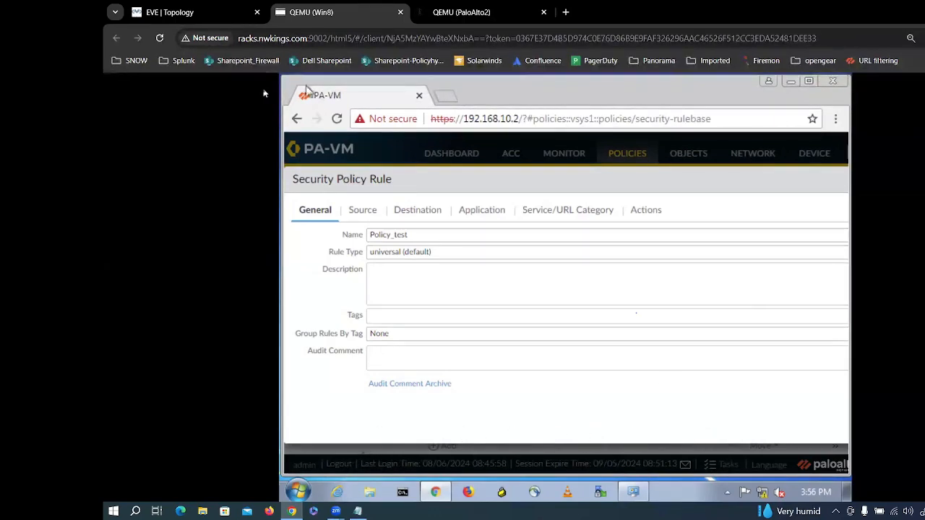
key(alt+f)
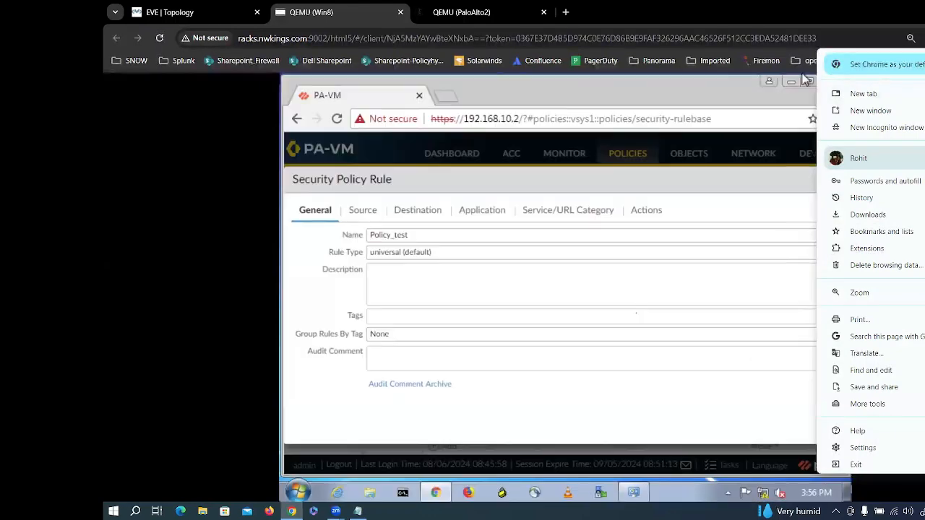
click(662, 268)
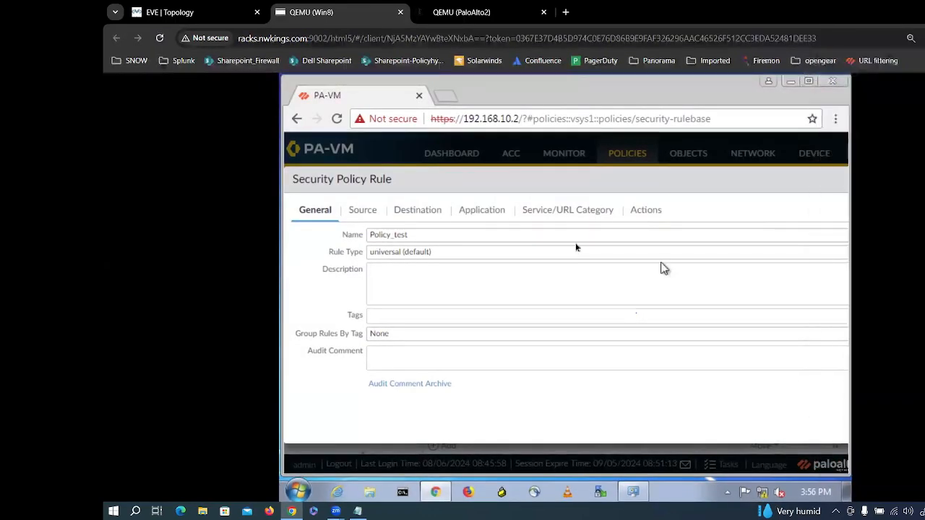
click(924, 39)
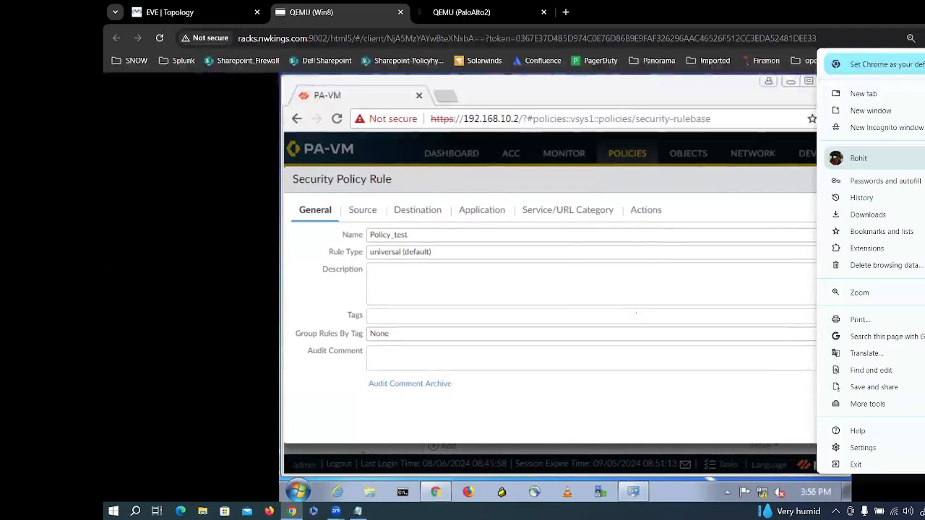
key(F11)
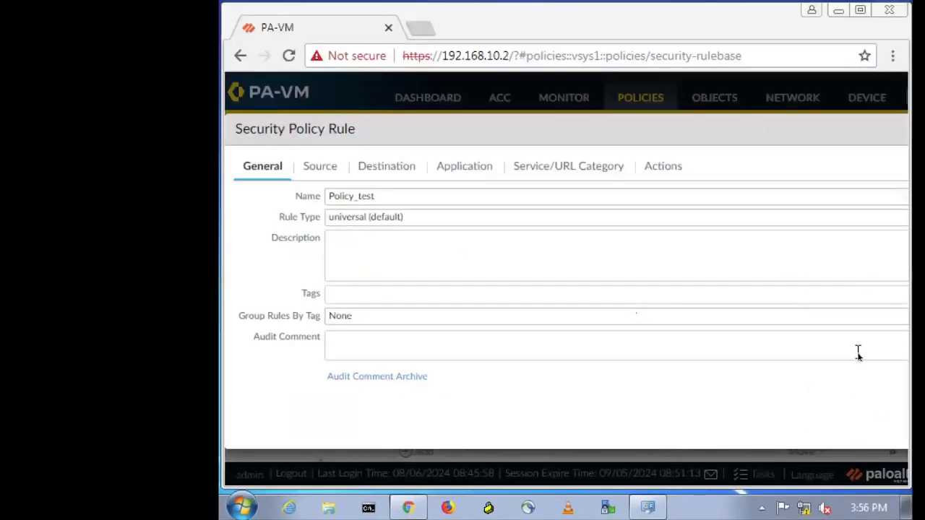
Step: Check the rule type, leave full screen and reload the HTML5 console to reconnect
click(826, 316)
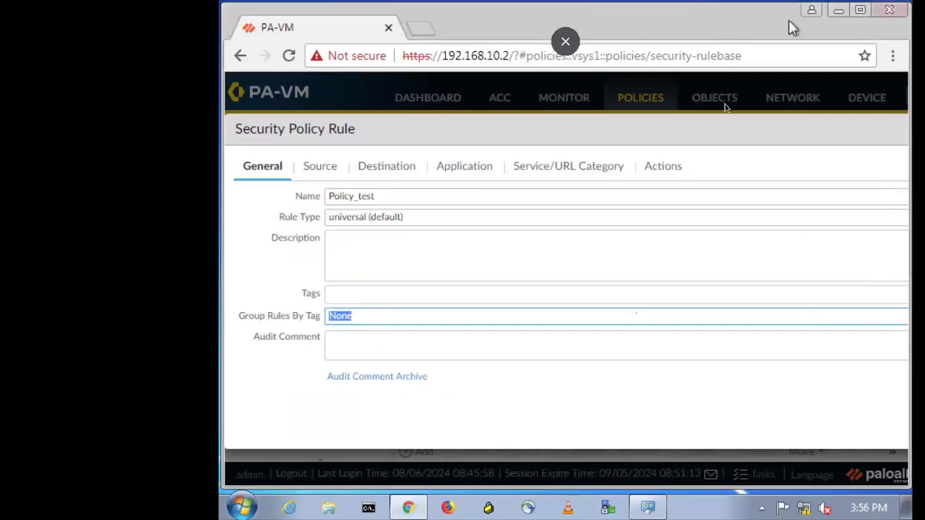
click(718, 224)
mouse_move(597, 4)
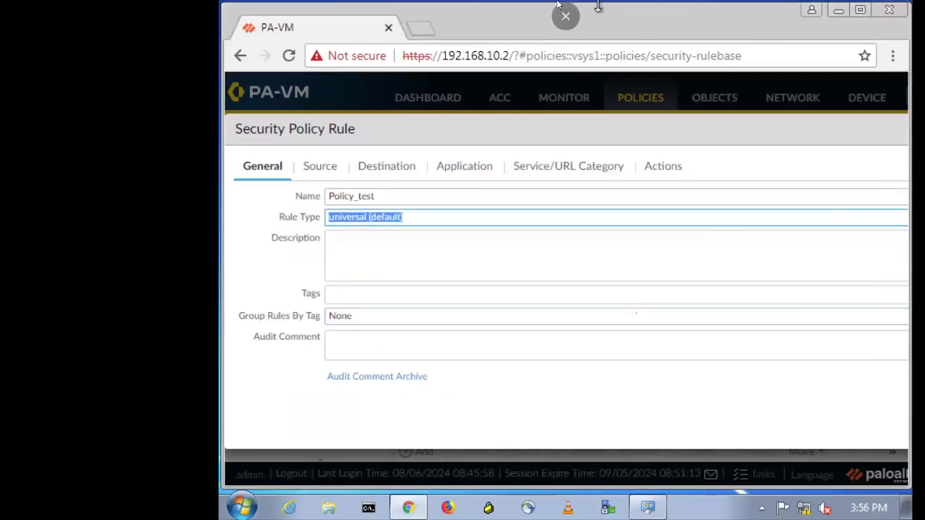
click(564, 40)
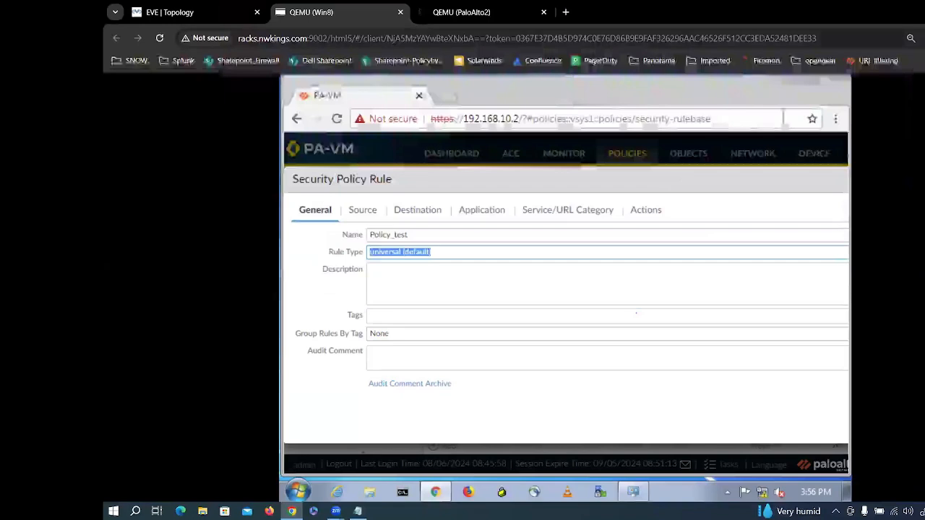
click(924, 38)
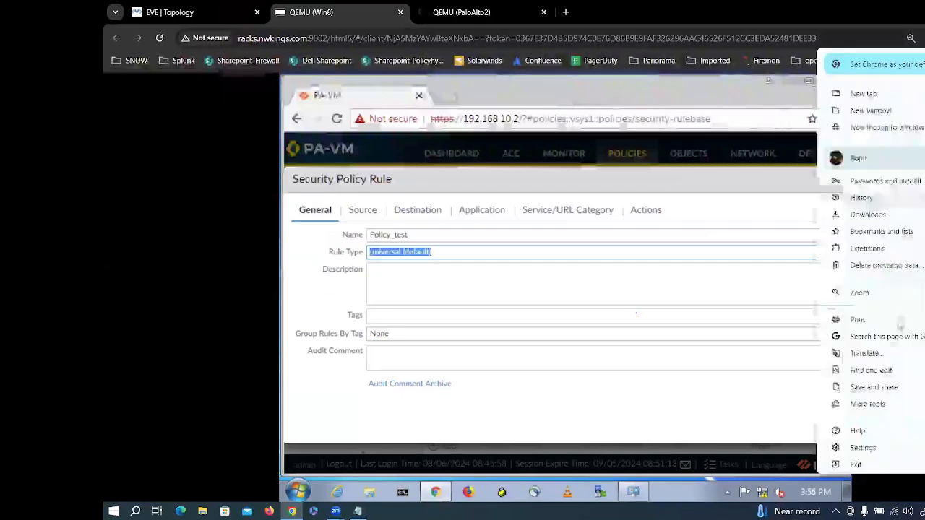
click(159, 39)
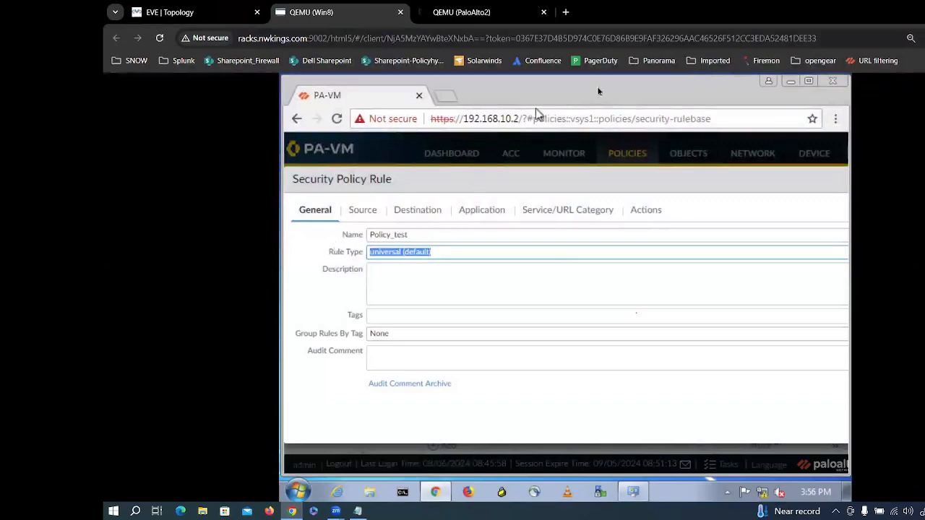
Step: Set the Chrome page zoom to 75% so the whole rule editor fits
click(835, 119)
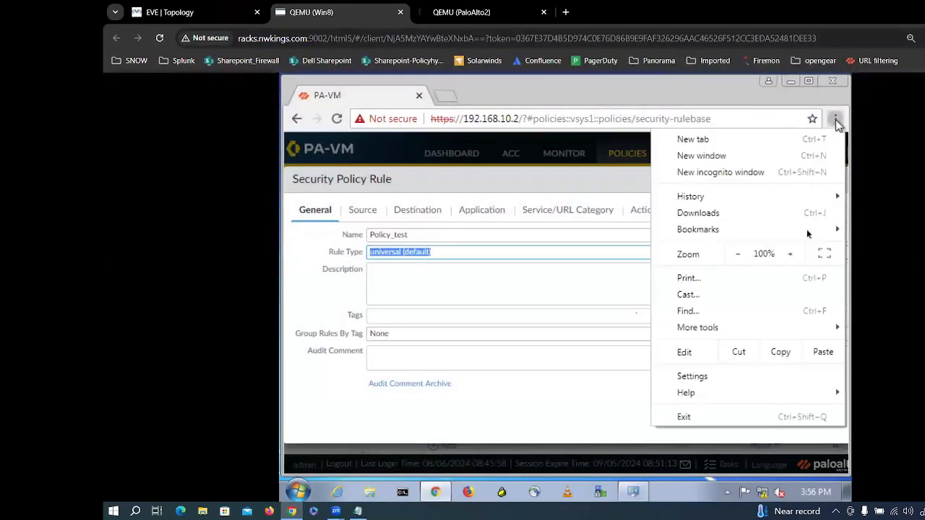
click(738, 254)
click(739, 255)
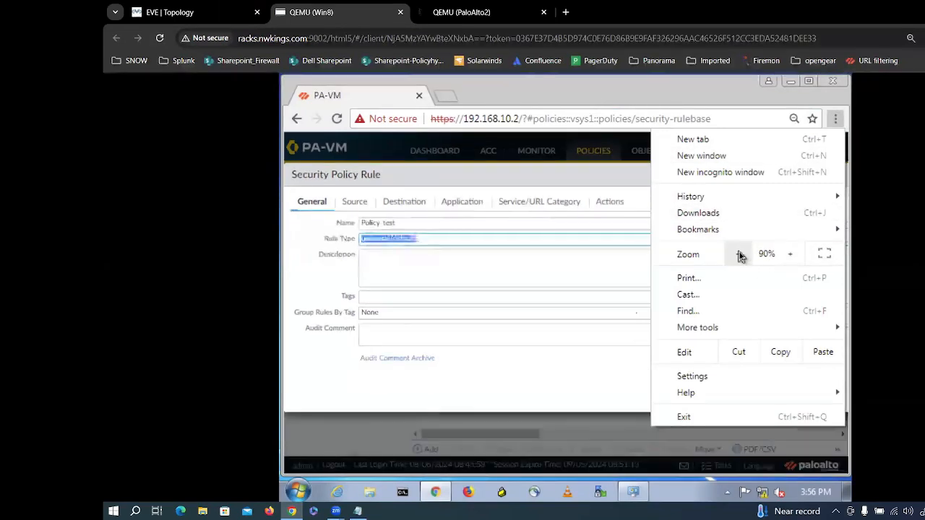
click(738, 254)
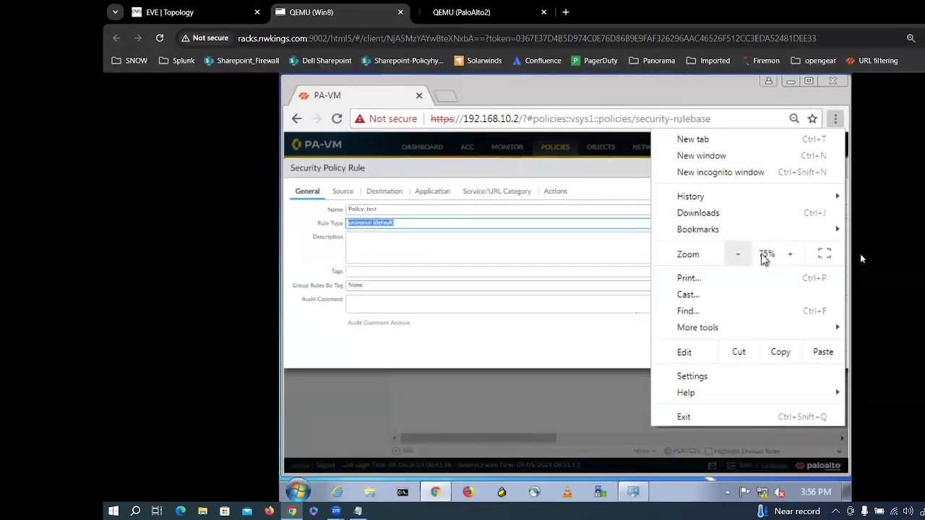
click(632, 88)
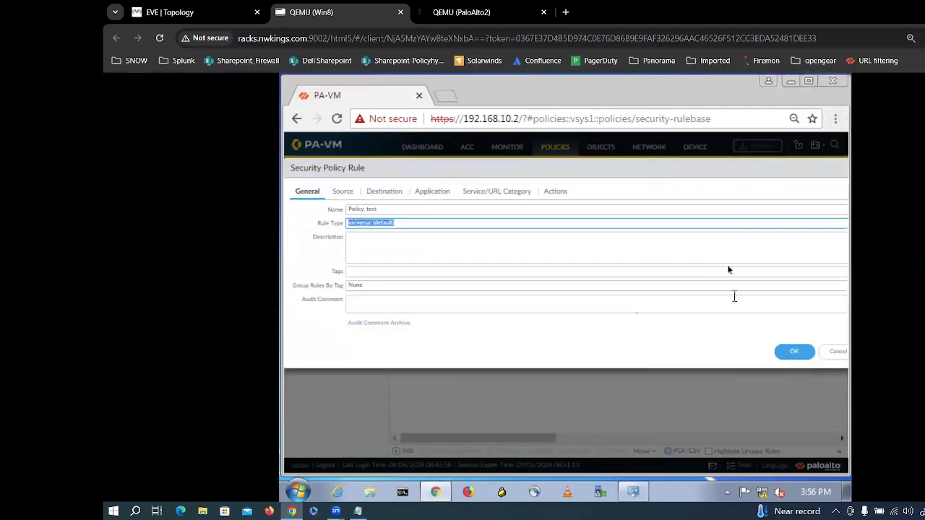
click(835, 118)
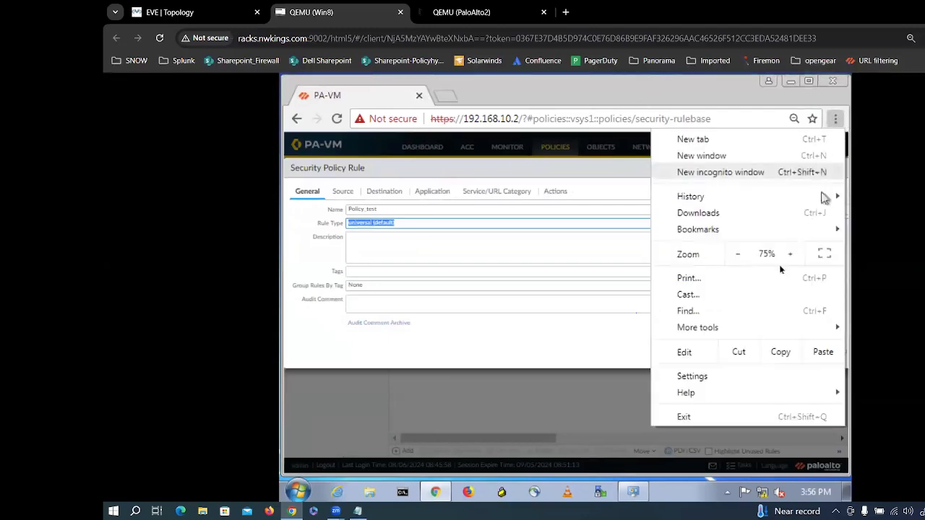
click(738, 255)
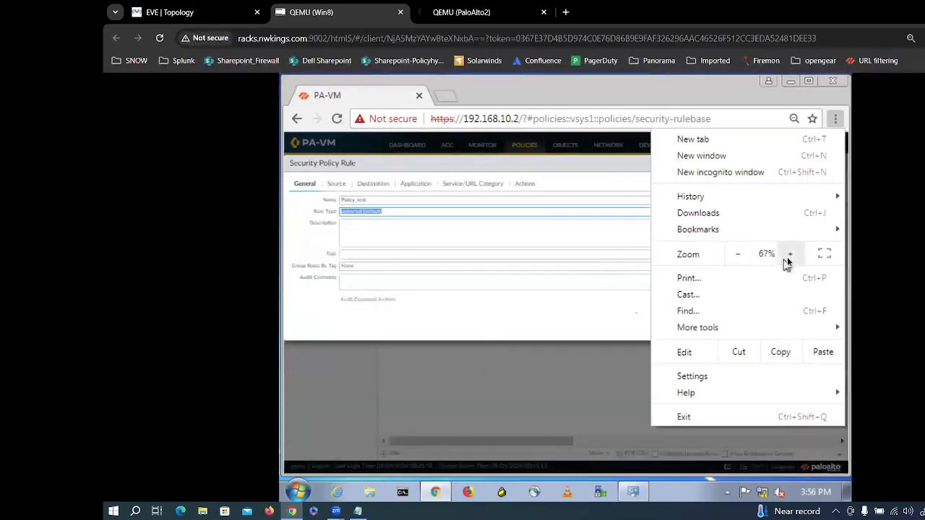
click(788, 256)
click(506, 353)
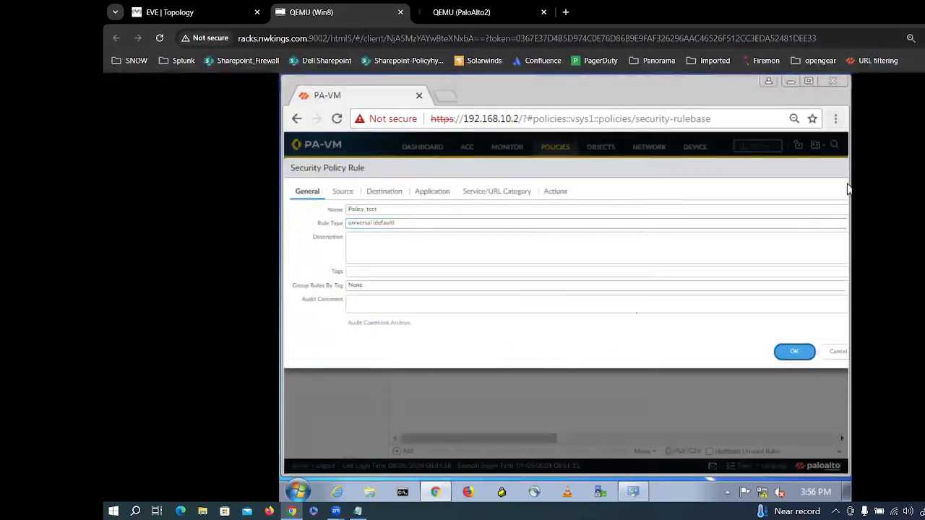
click(924, 38)
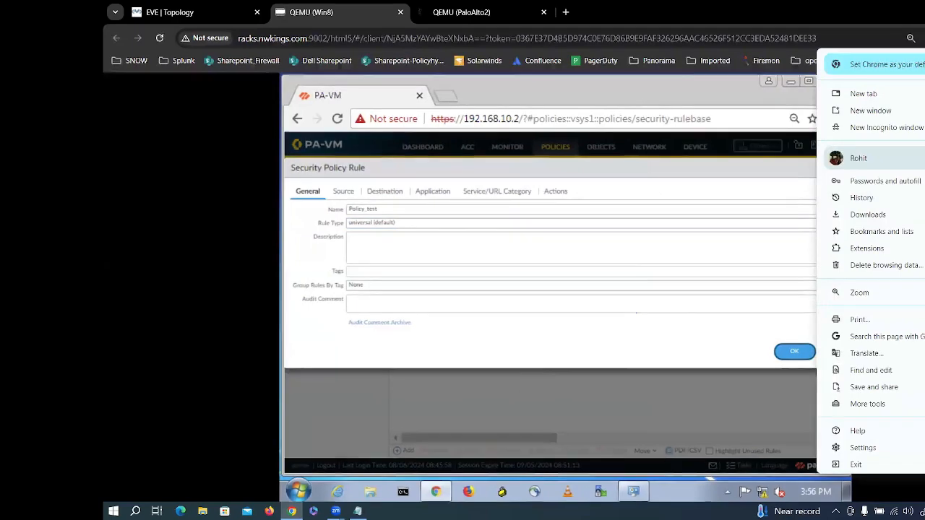
click(627, 381)
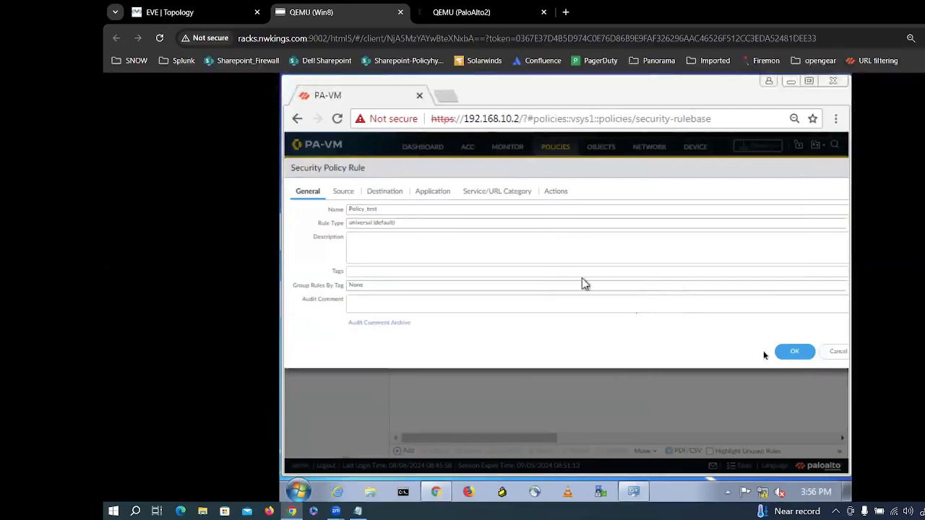
Step: Review the rule's Source and Destination settings, then save Policy_test with OK
click(346, 191)
click(383, 195)
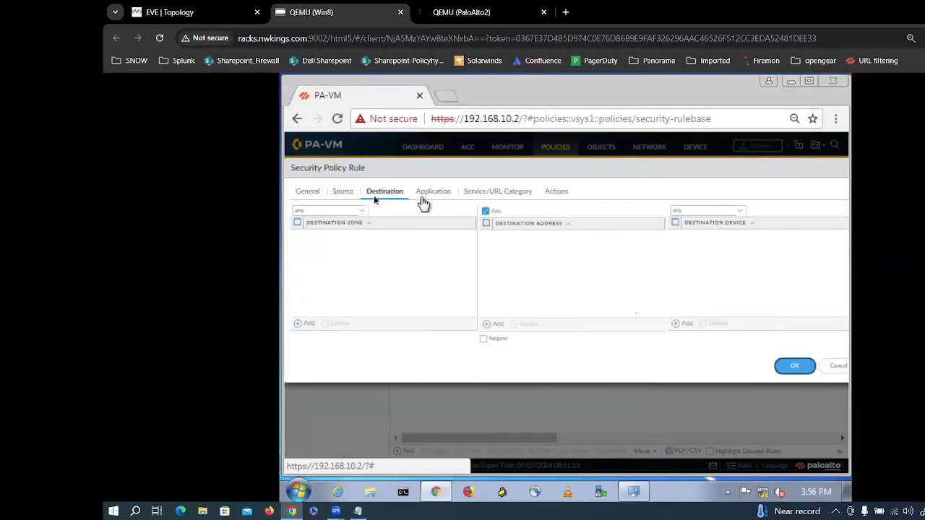
click(345, 192)
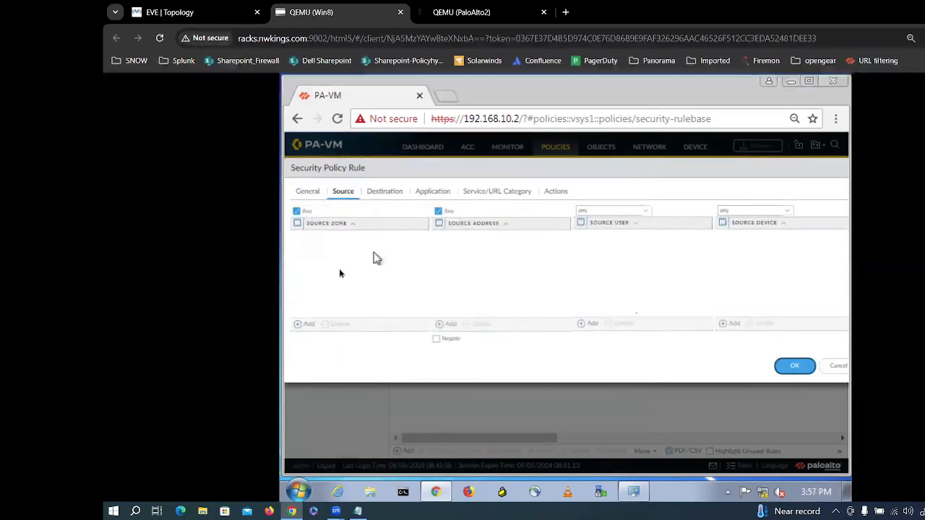
click(386, 193)
click(345, 192)
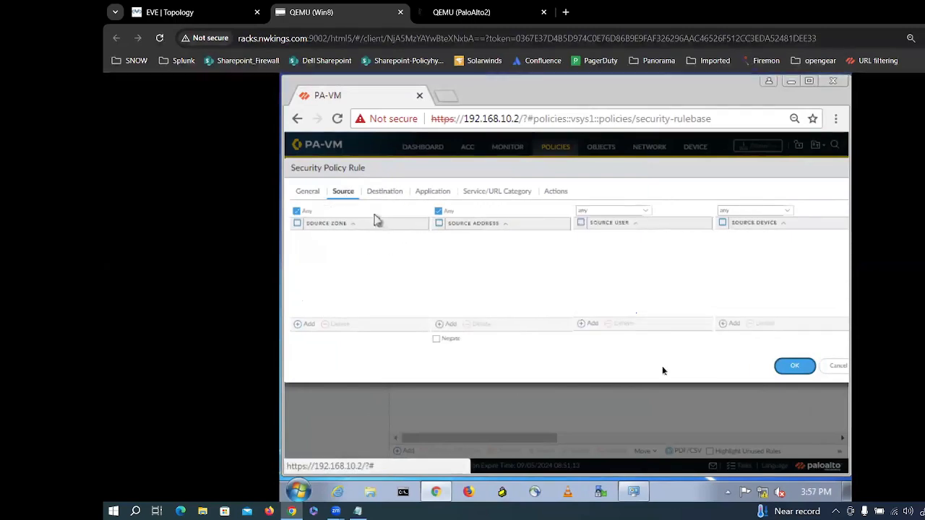
click(793, 365)
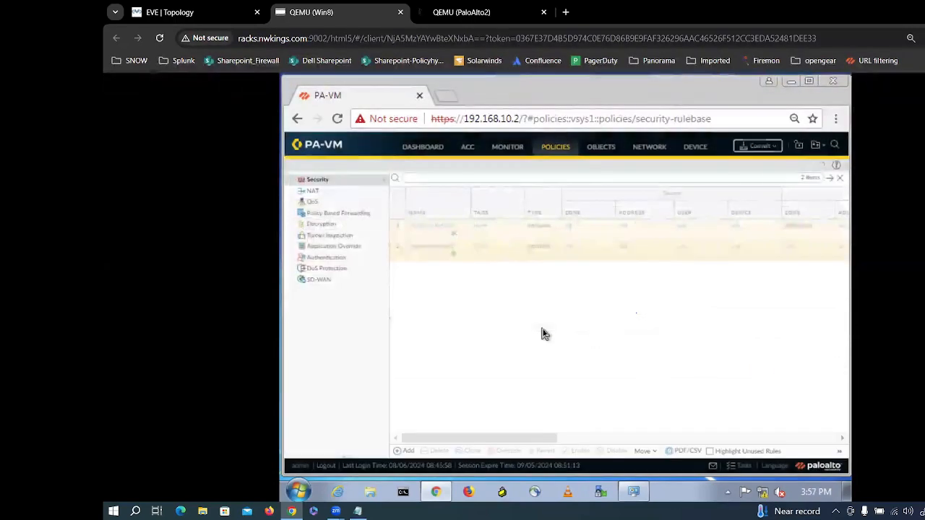
Step: Under Objects > Addresses, add windowspc_1 with IP Netmask 172.16.100.12
click(602, 147)
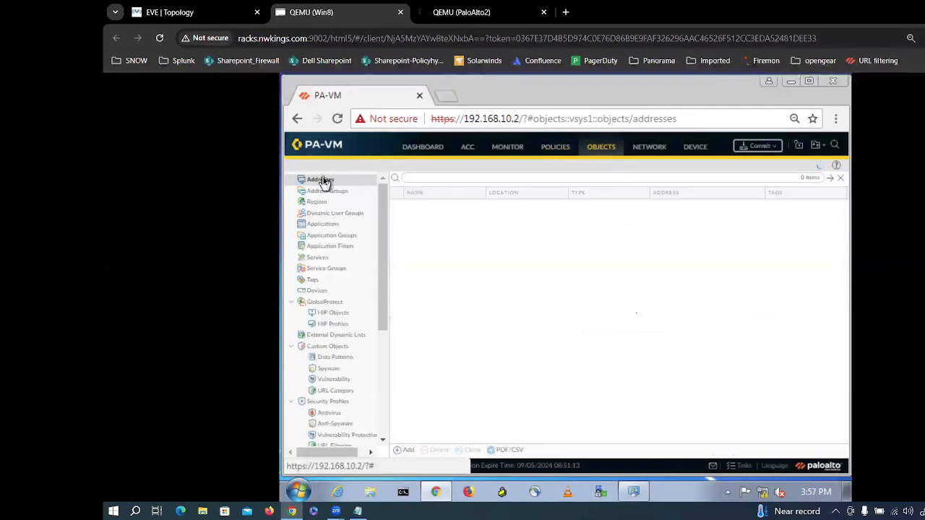
click(404, 450)
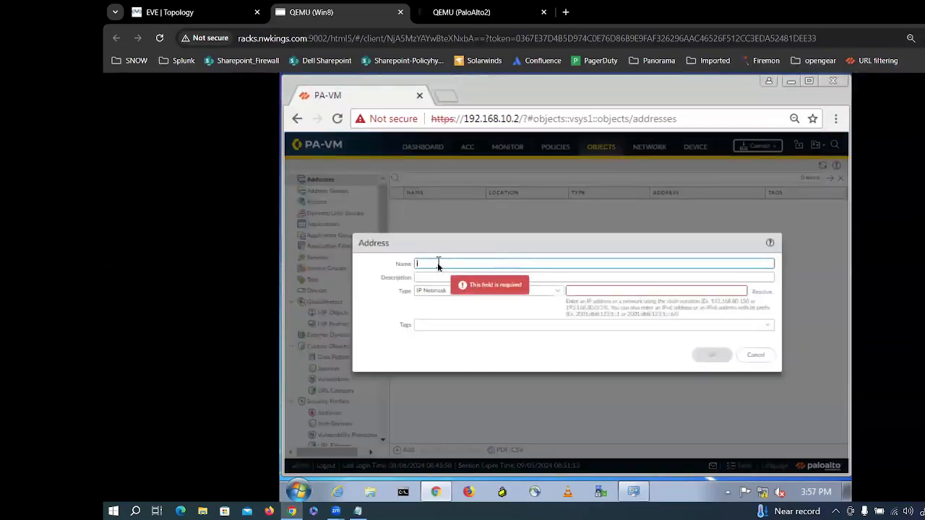
text(windo)
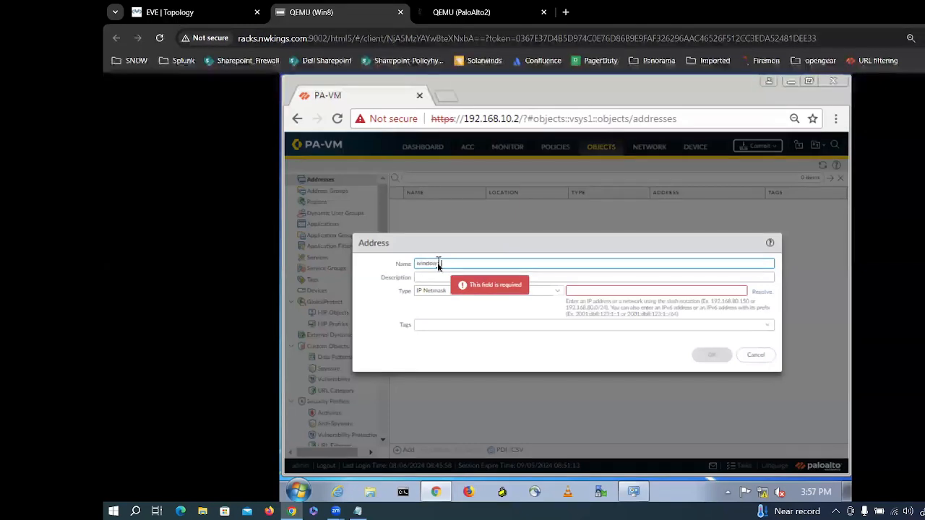
text(ws)
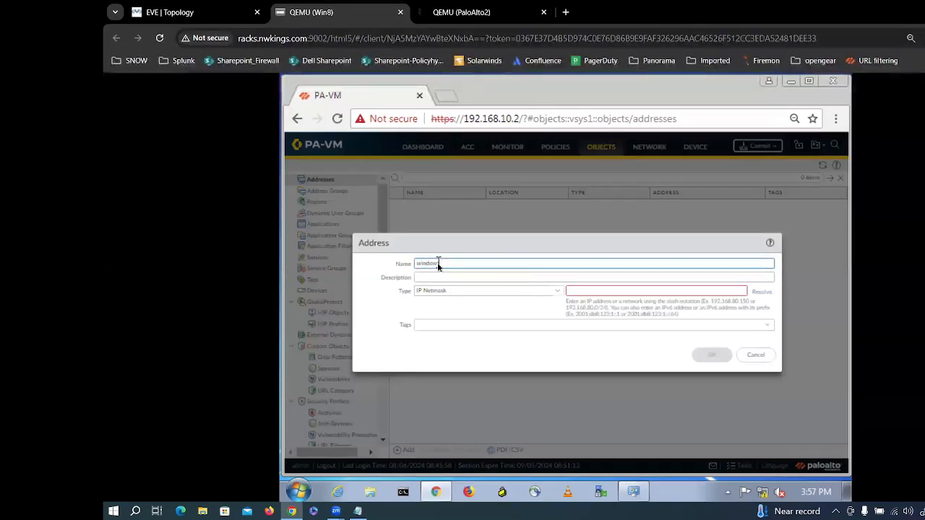
key(Tab)
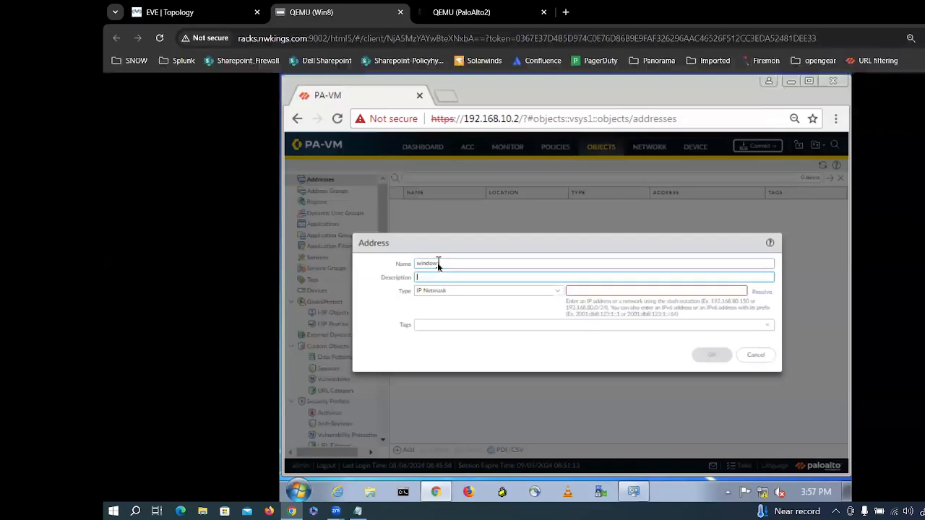
click(449, 263)
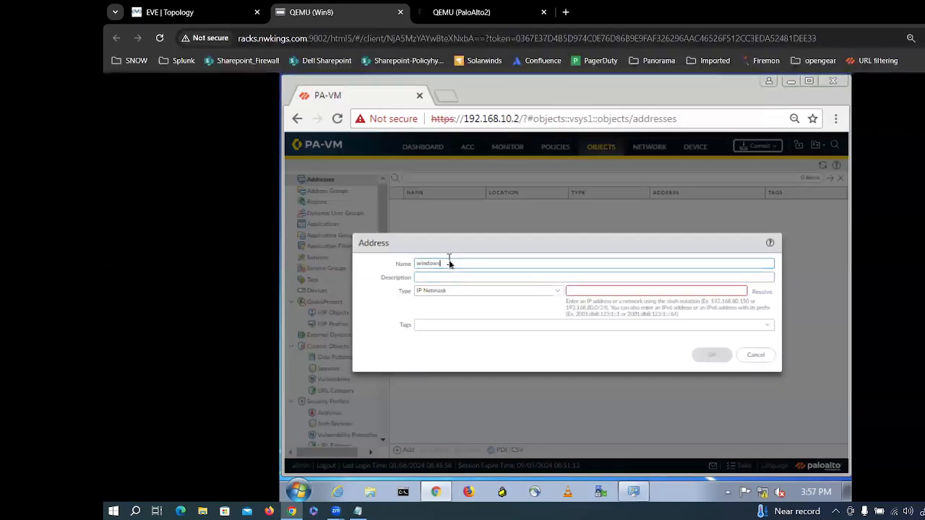
text(c_1)
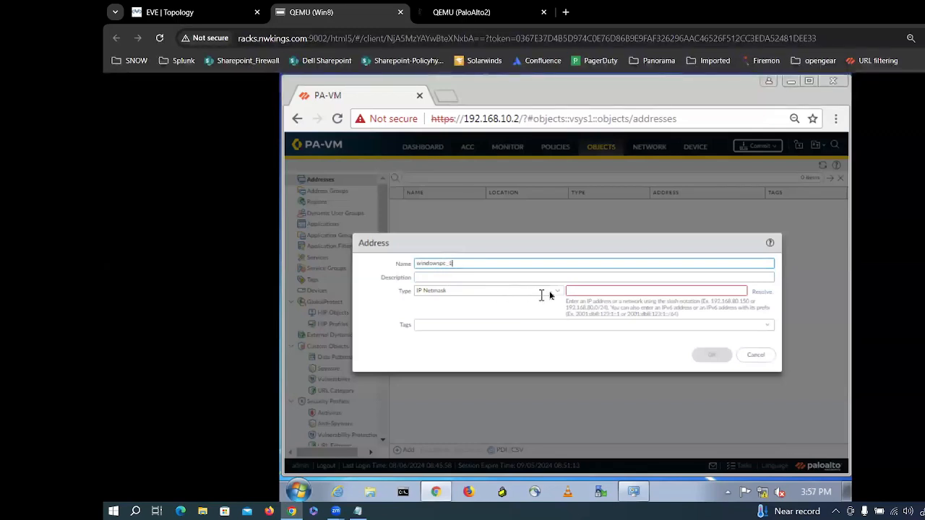
click(571, 292)
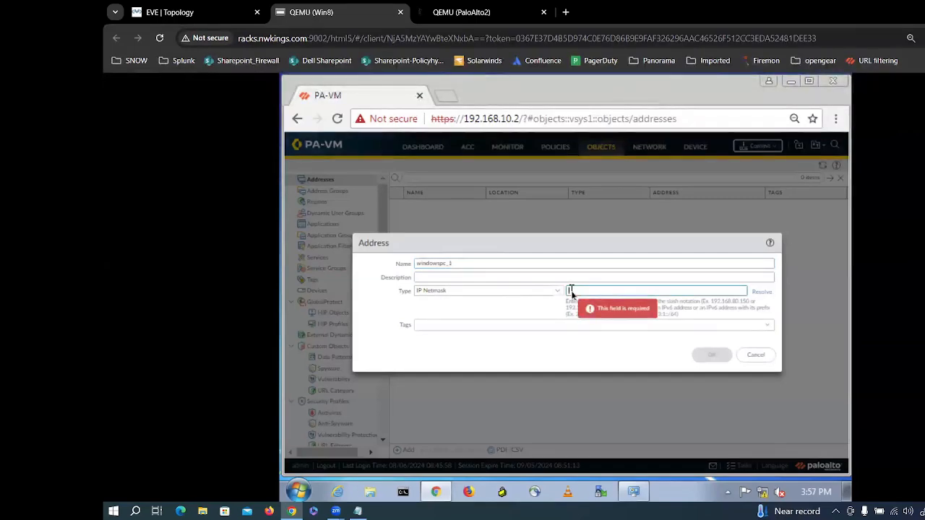
text(192.1)
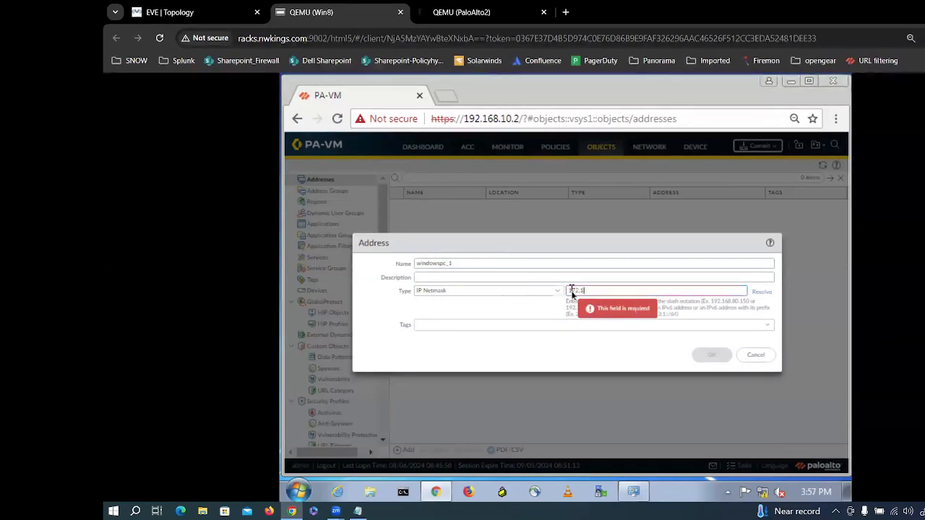
text(6.1)
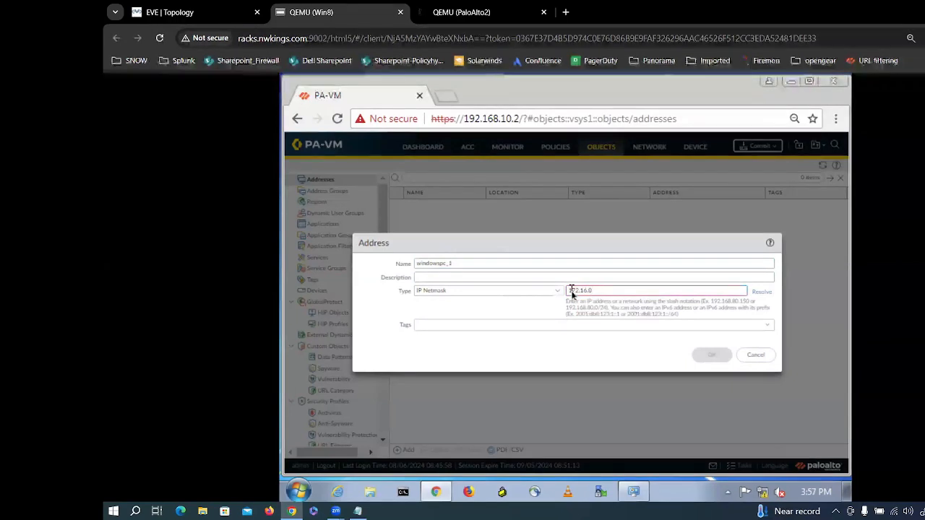
text(0.1)
key(BackSpace)
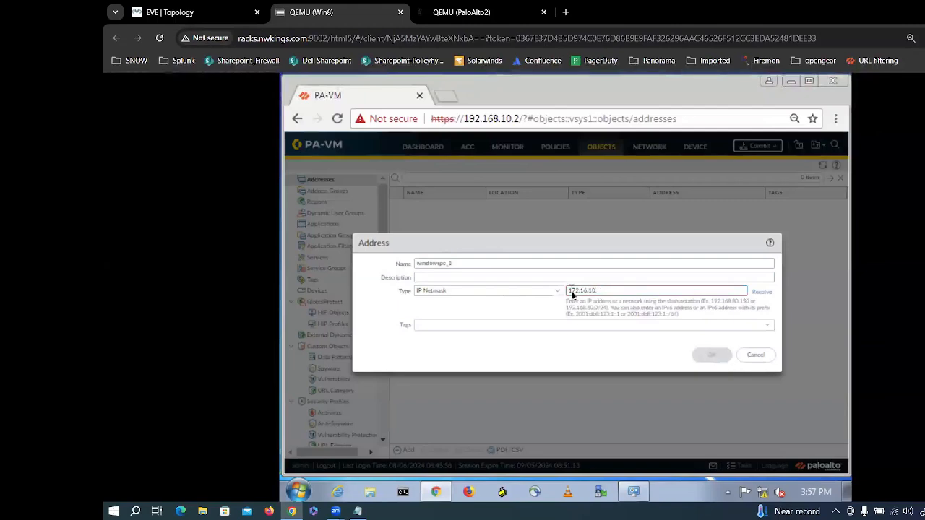
text(0.12)
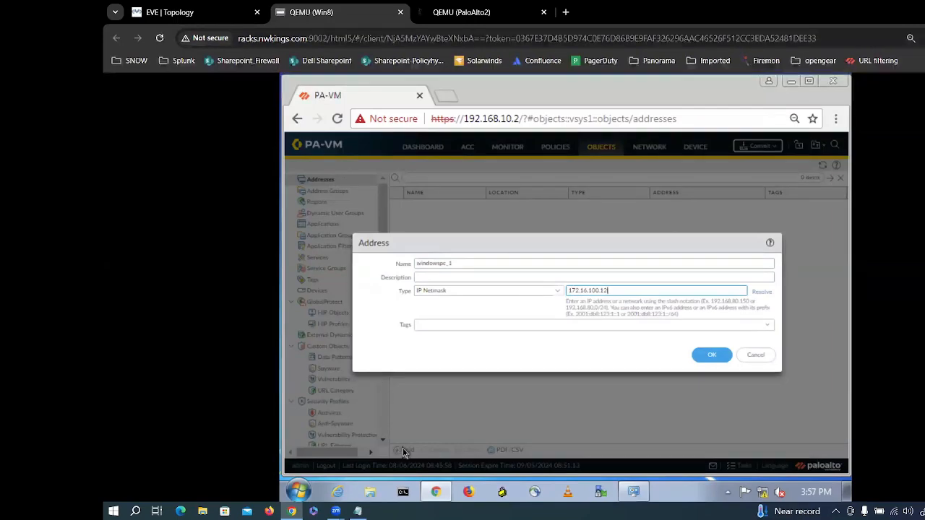
click(715, 357)
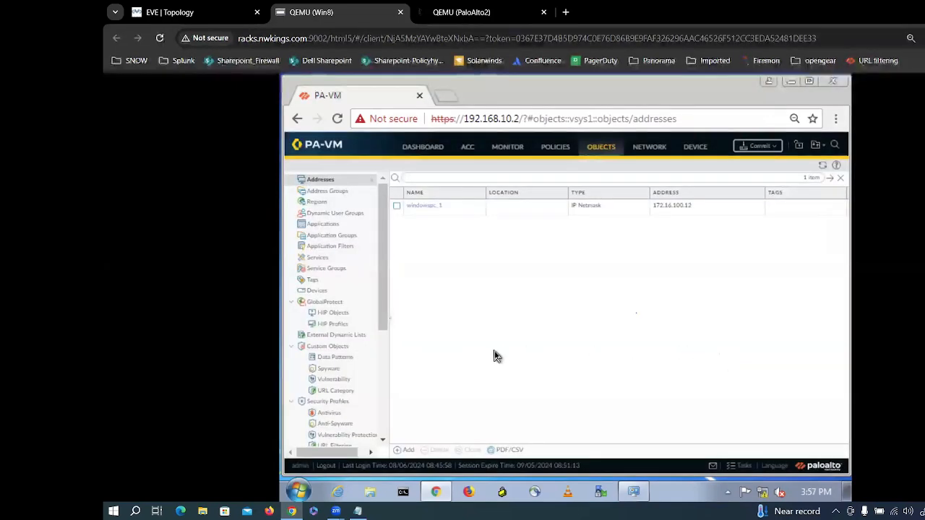
Step: Add address object windowspc2 with IP Netmask 172.16.100.13
click(408, 451)
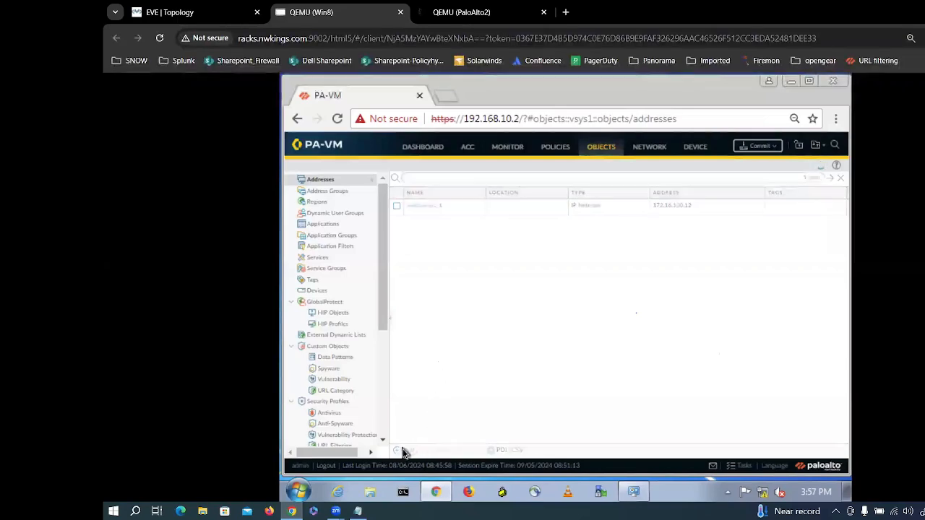
text(windows)
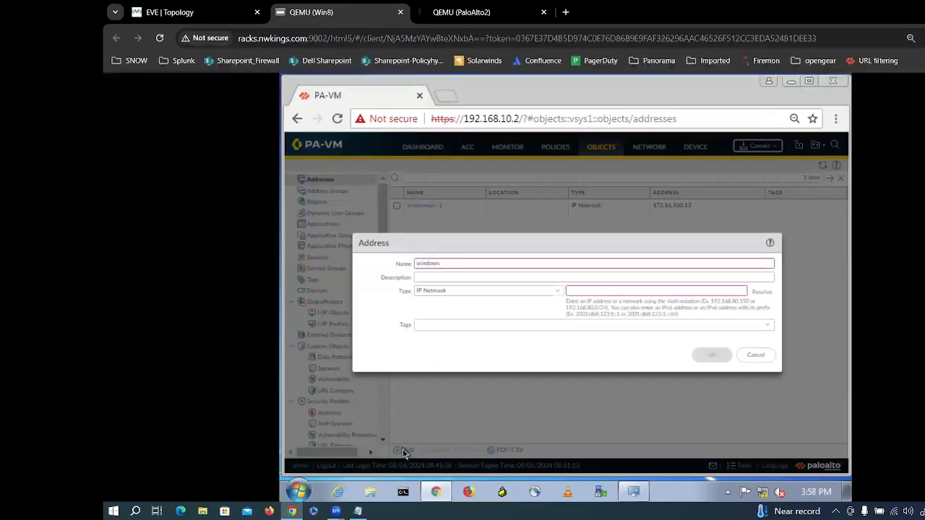
text(pc2)
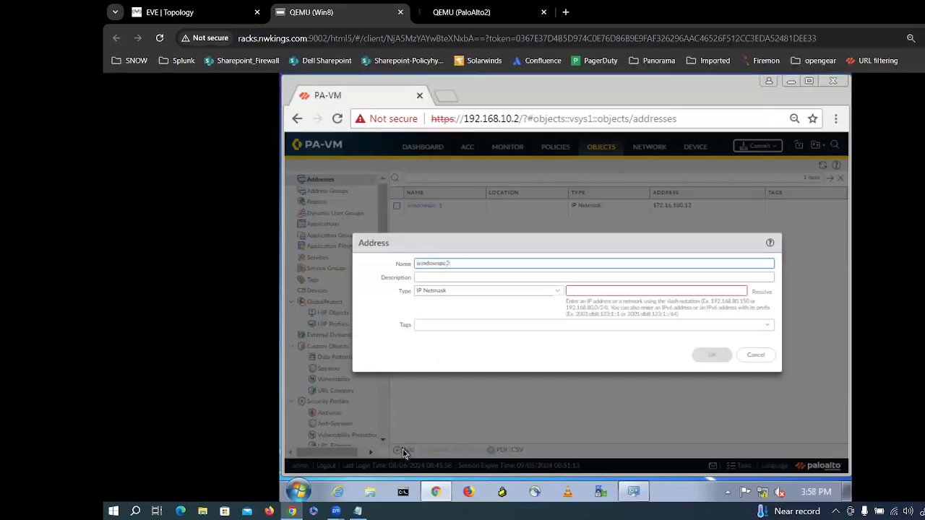
click(576, 292)
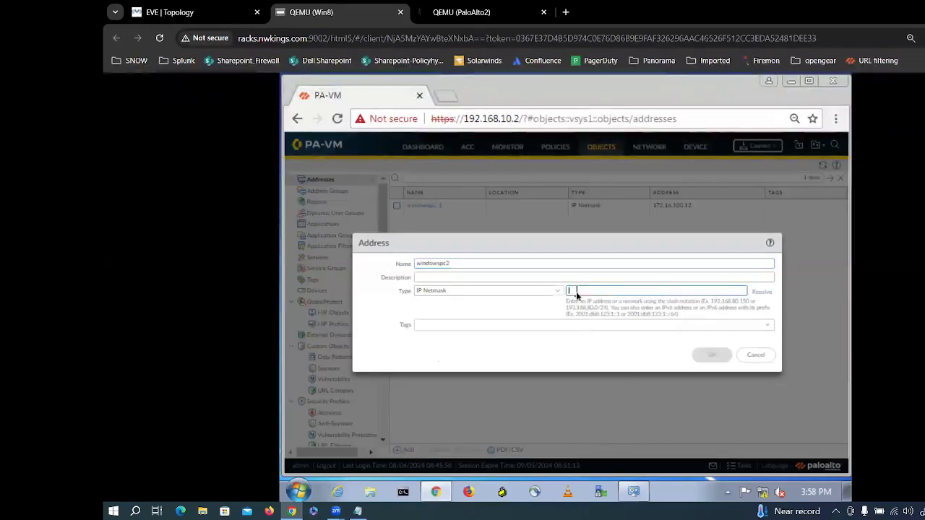
text(172.1)
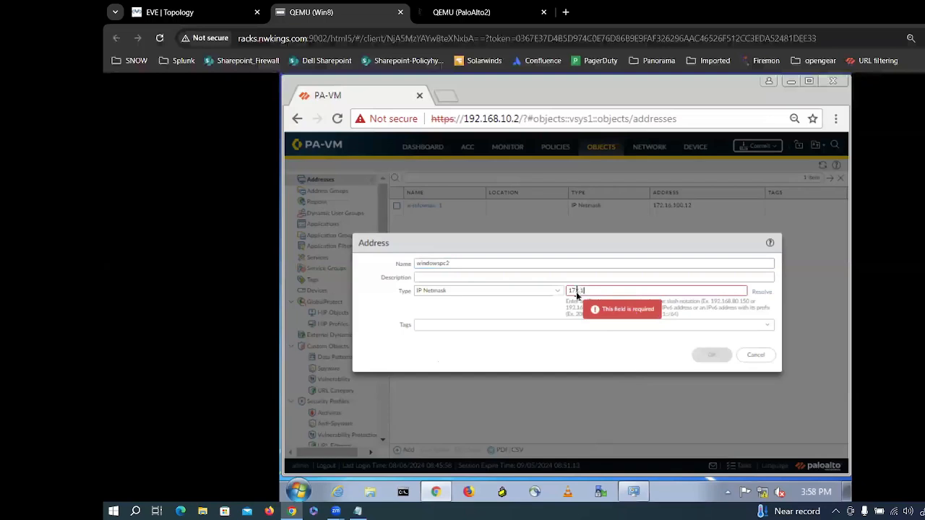
text(6.100.13)
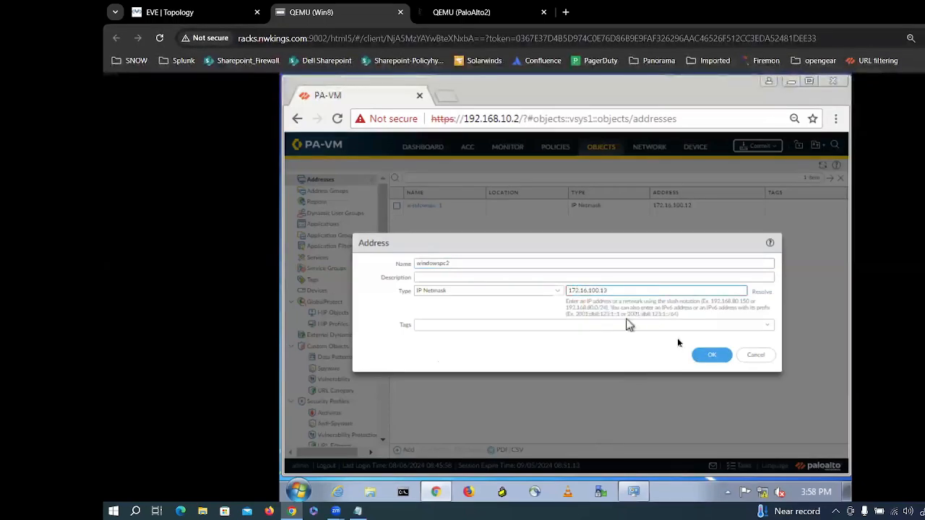
click(706, 357)
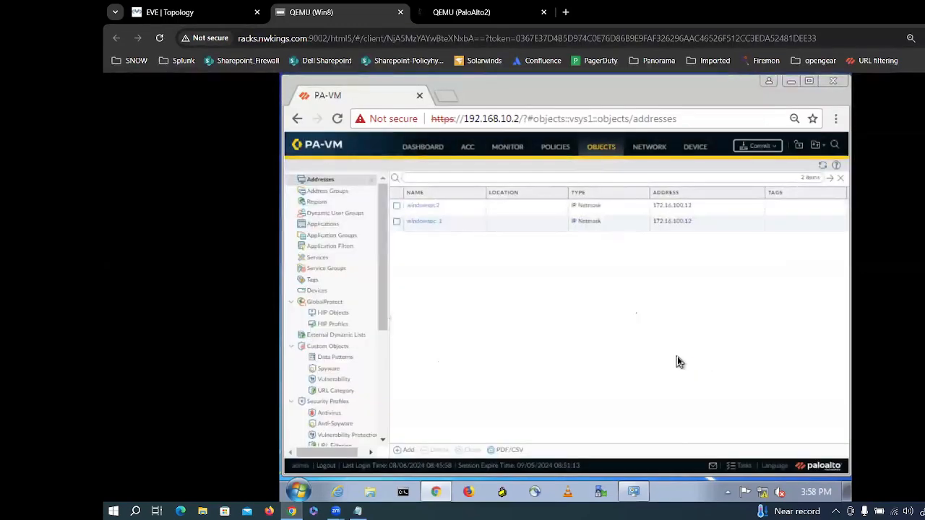
Step: Add address object Linuxpc1 with IP Netmask 10.10.11.11
click(408, 451)
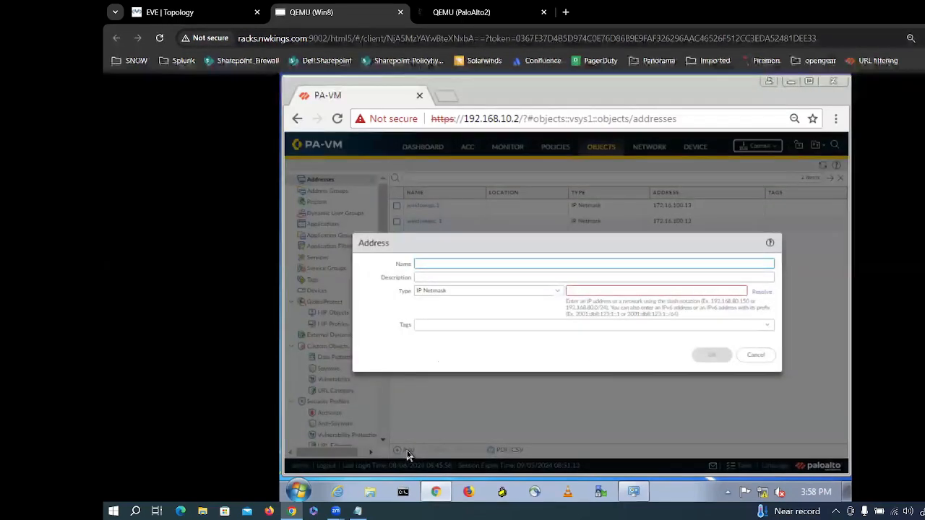
text(Linux)
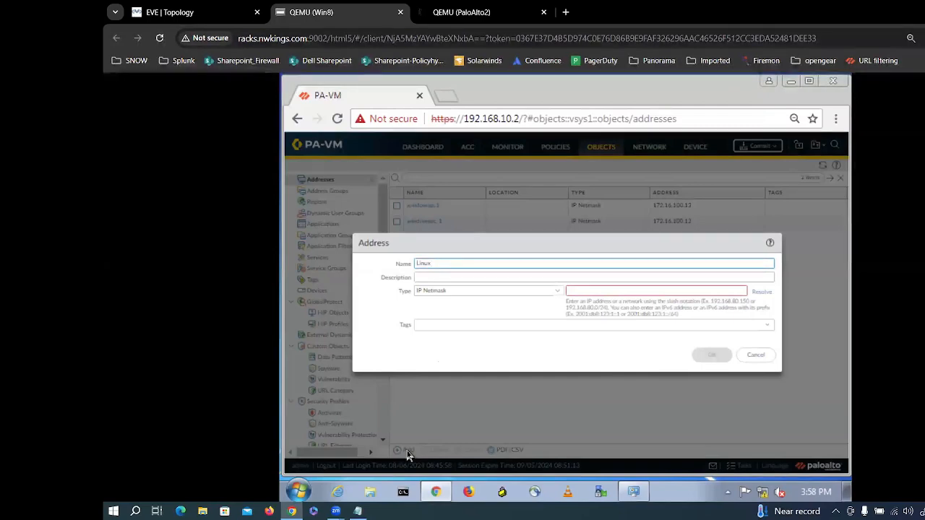
key(Tab)
key(Tab)
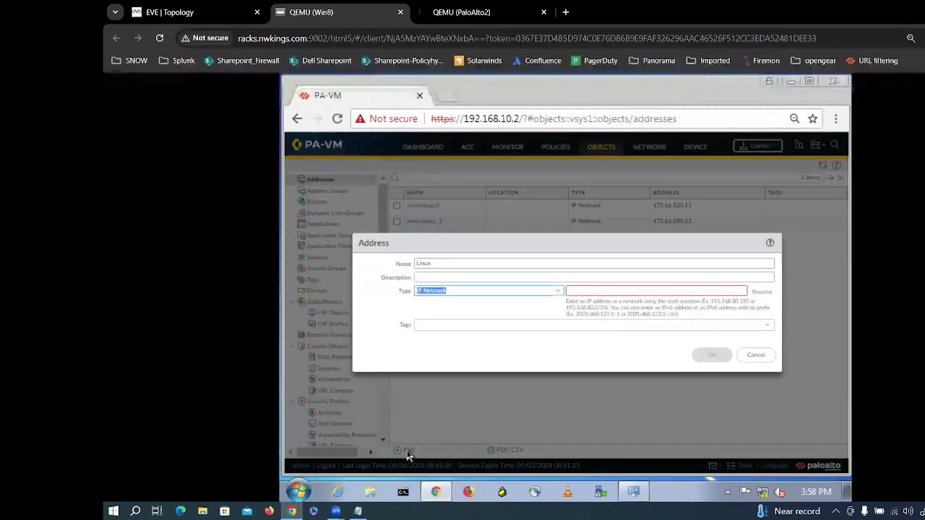
click(446, 264)
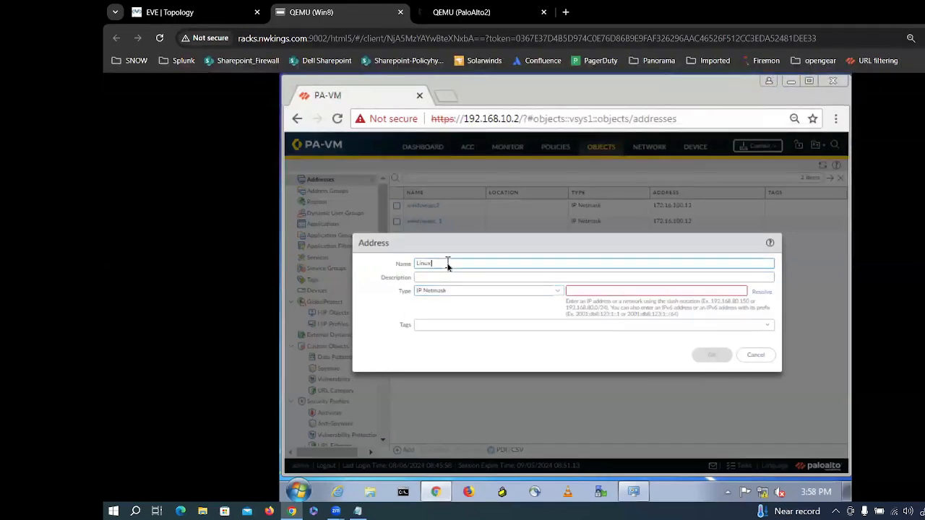
text(ps)
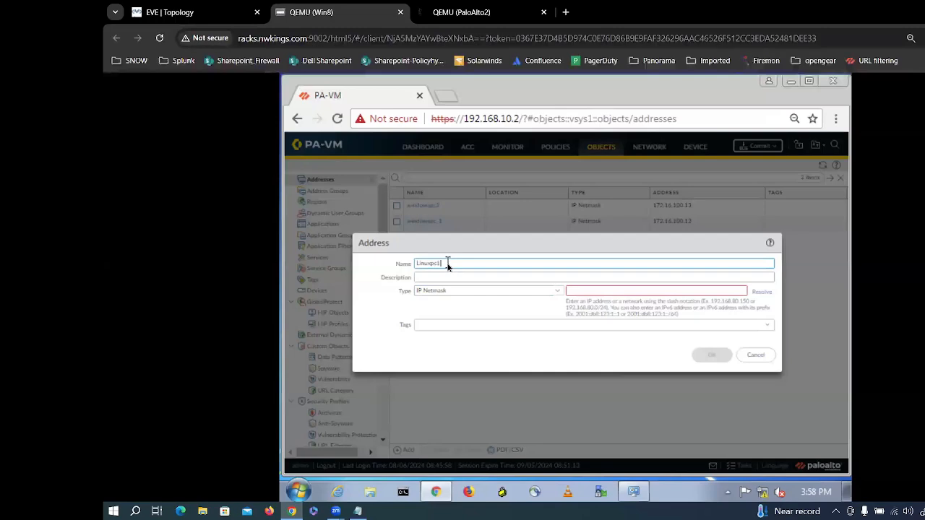
click(587, 290)
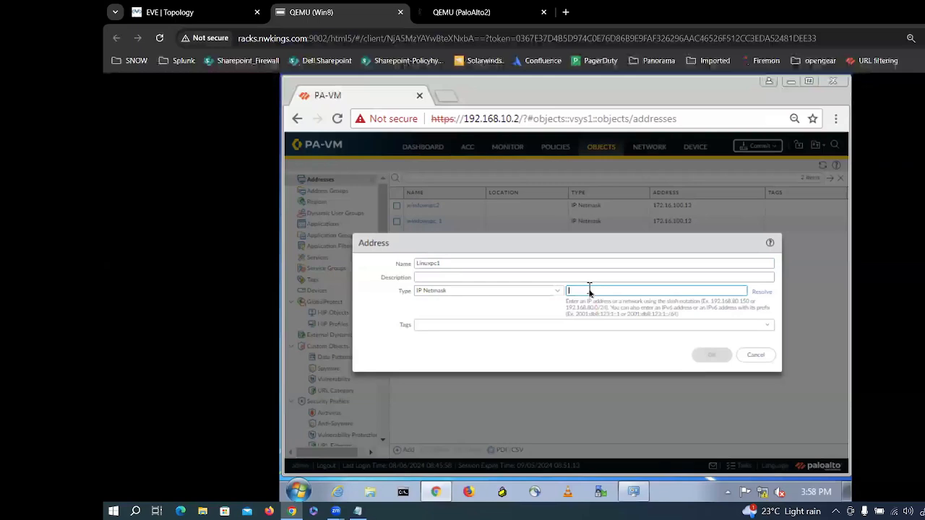
text(17)
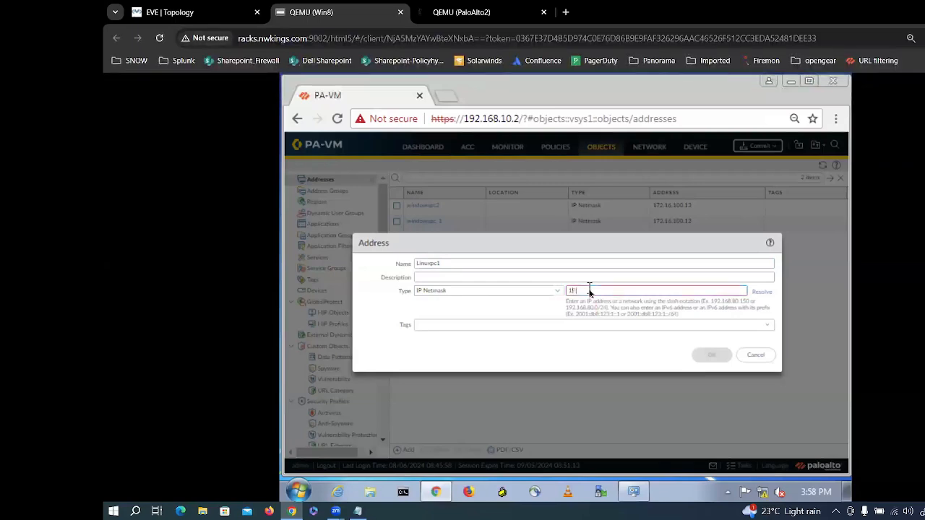
text(0.01)
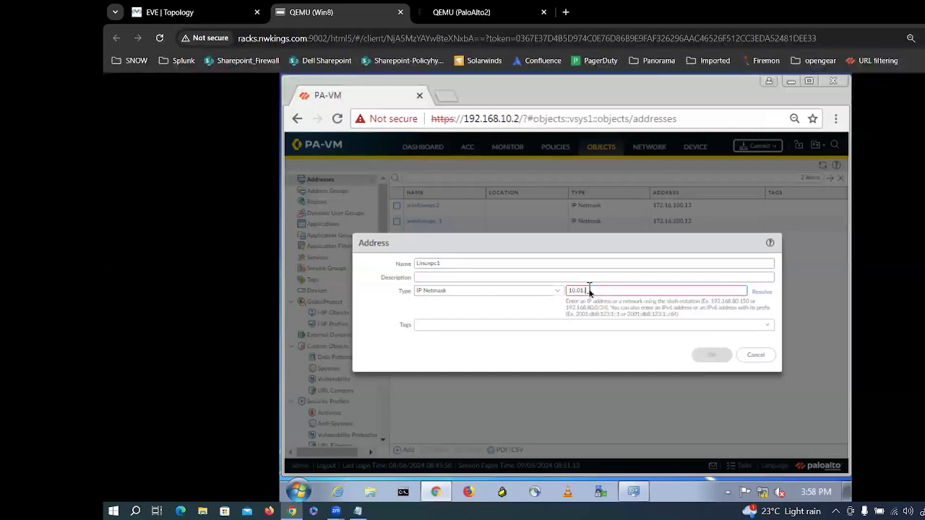
text(.)
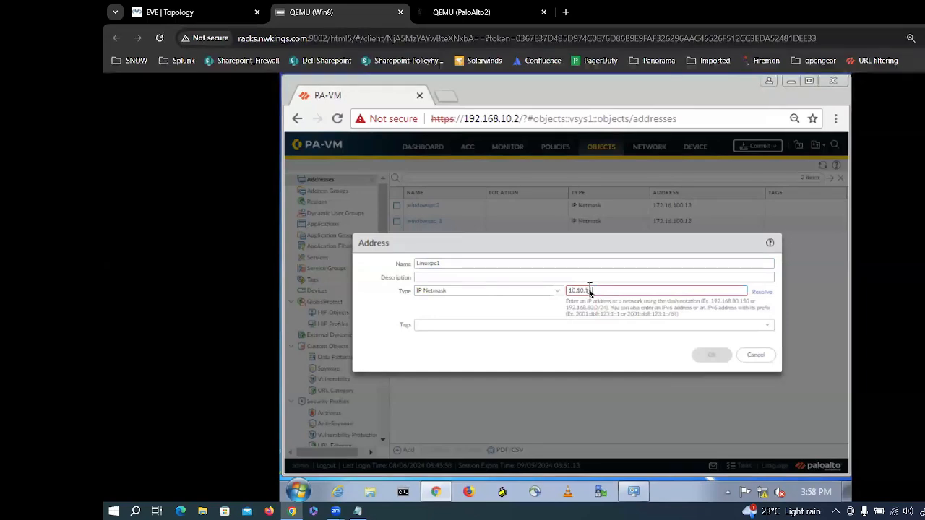
text(11.)
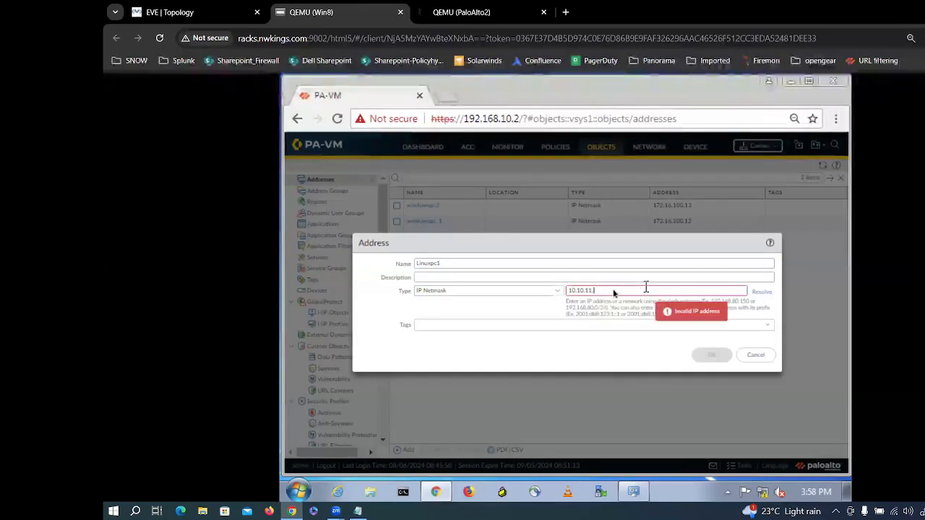
text(11)
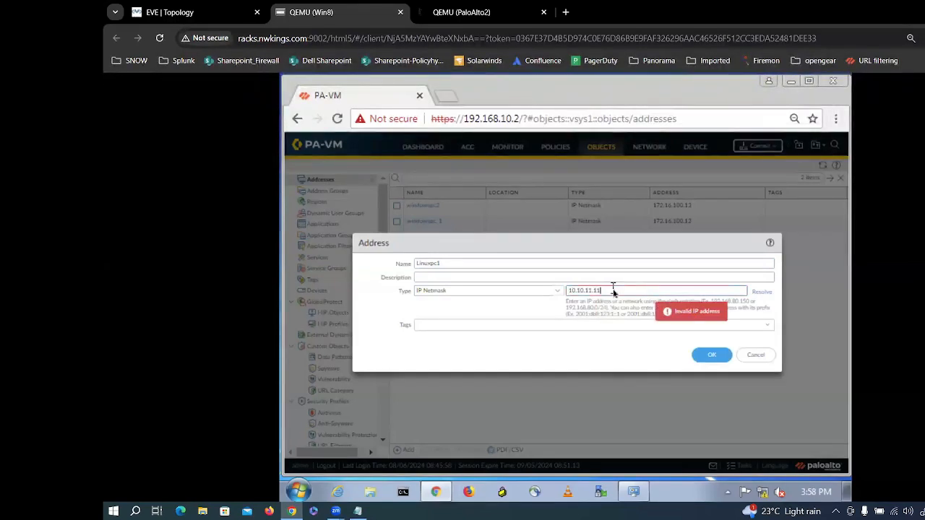
click(709, 358)
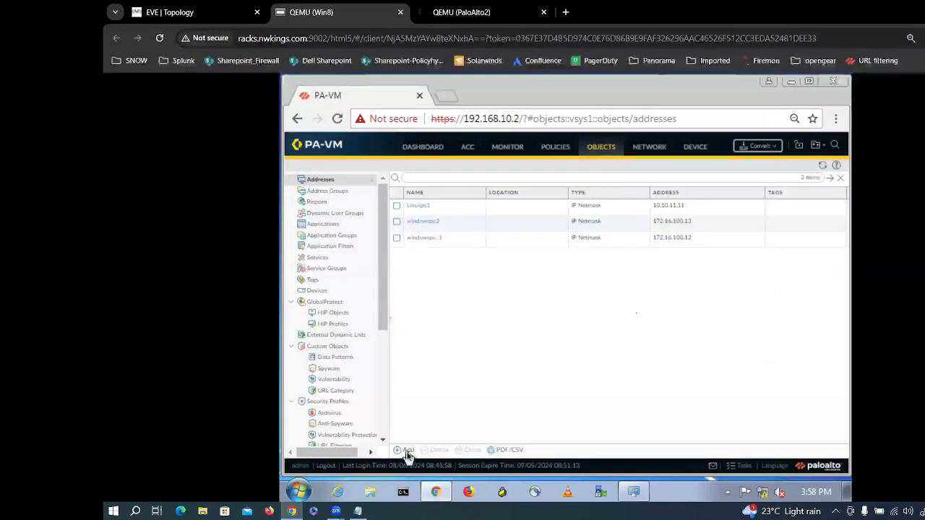
Step: Add address object Linuxpc2 with IP Netmask 10.10.11.12
click(406, 450)
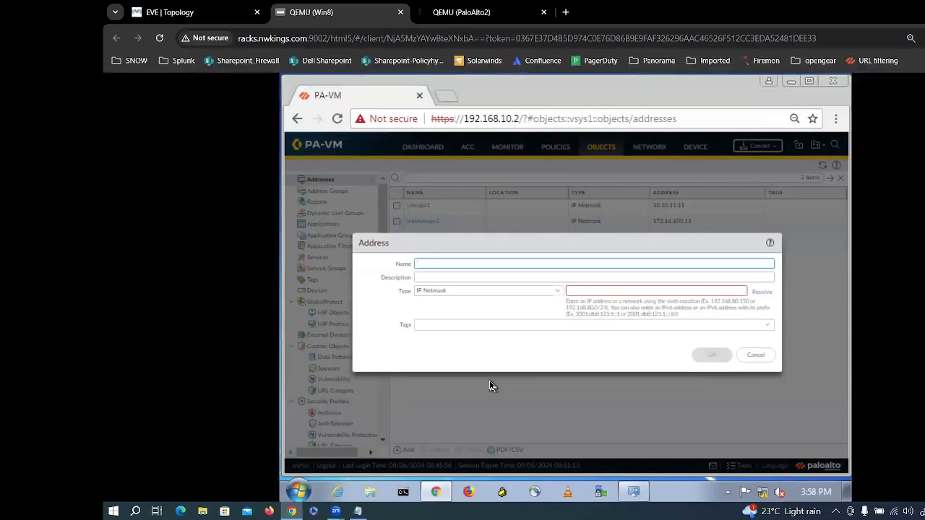
text(Linu)
key(Tab)
key(Tab)
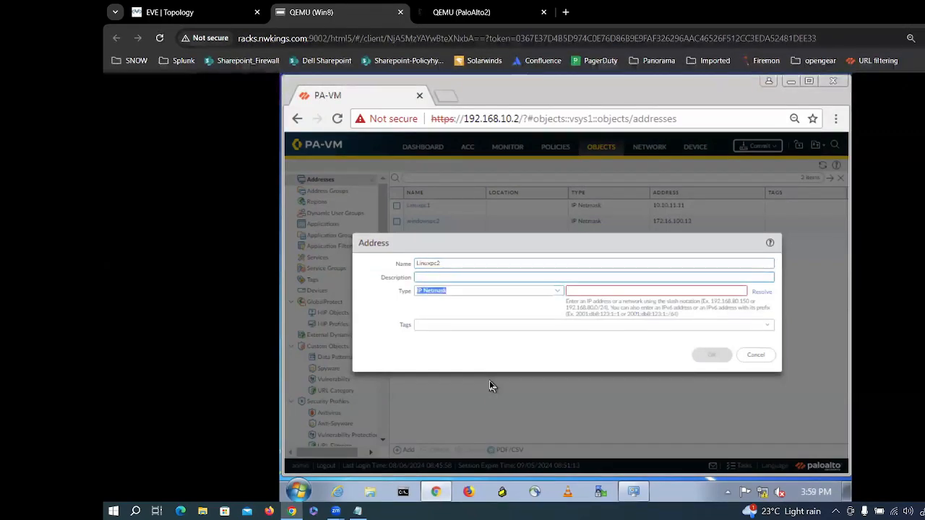
text(10.)
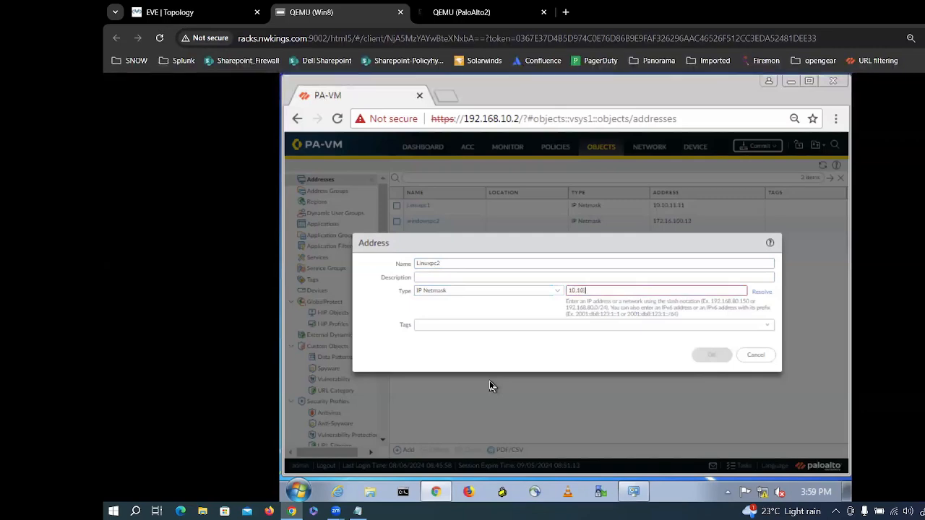
text(10.11)
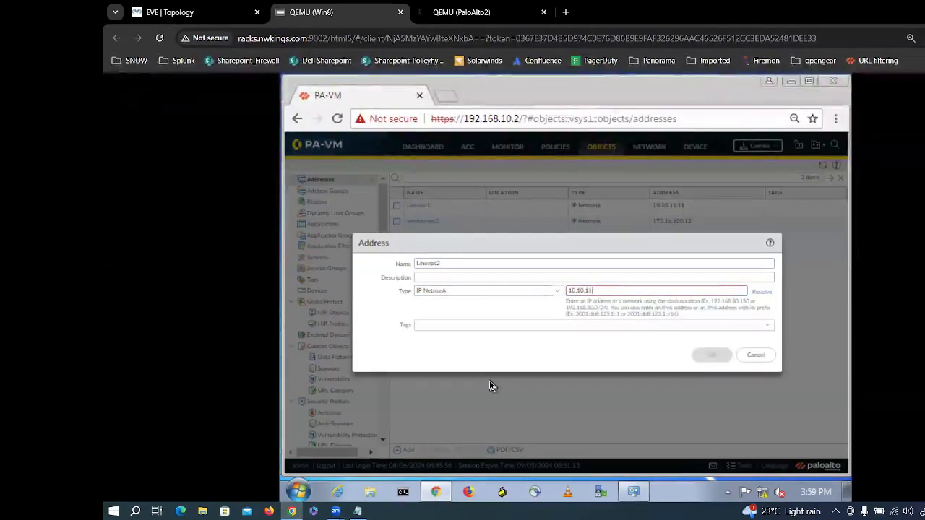
text(.12)
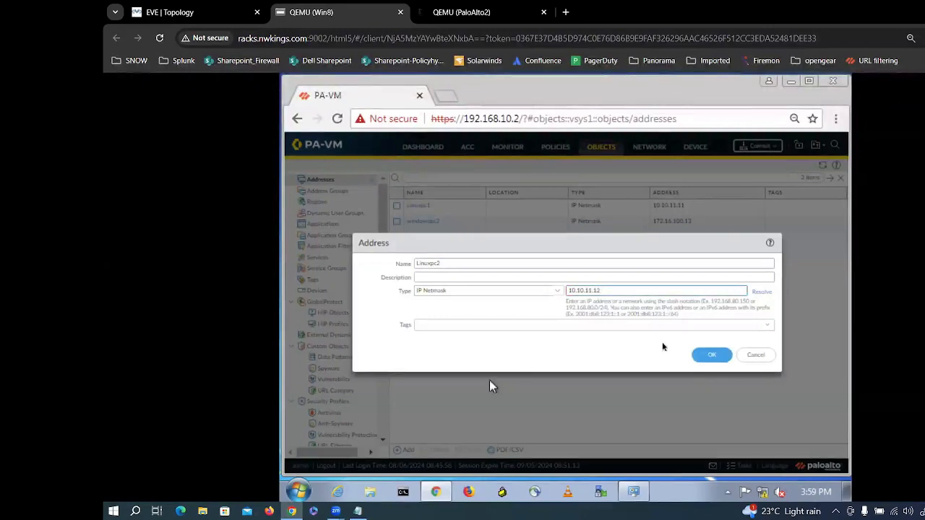
click(711, 356)
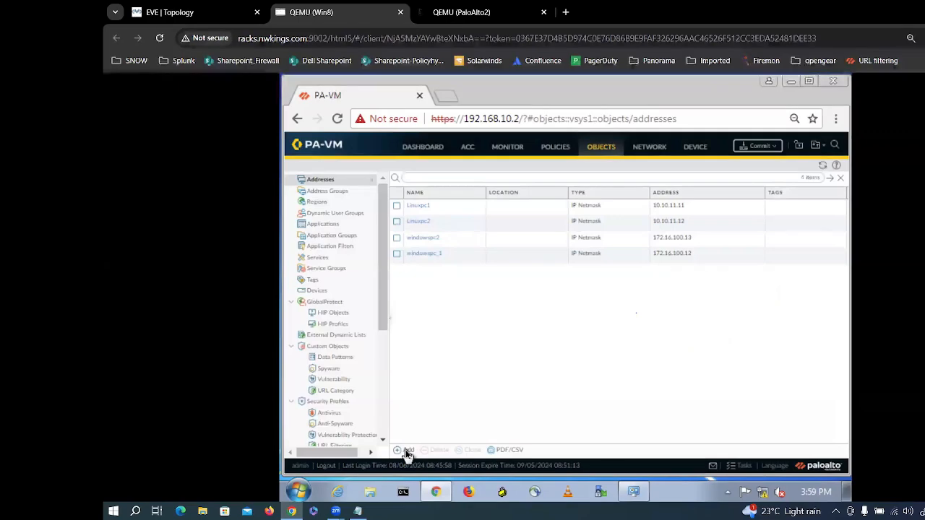
Step: Open Address Groups and start a new Static address group
click(342, 194)
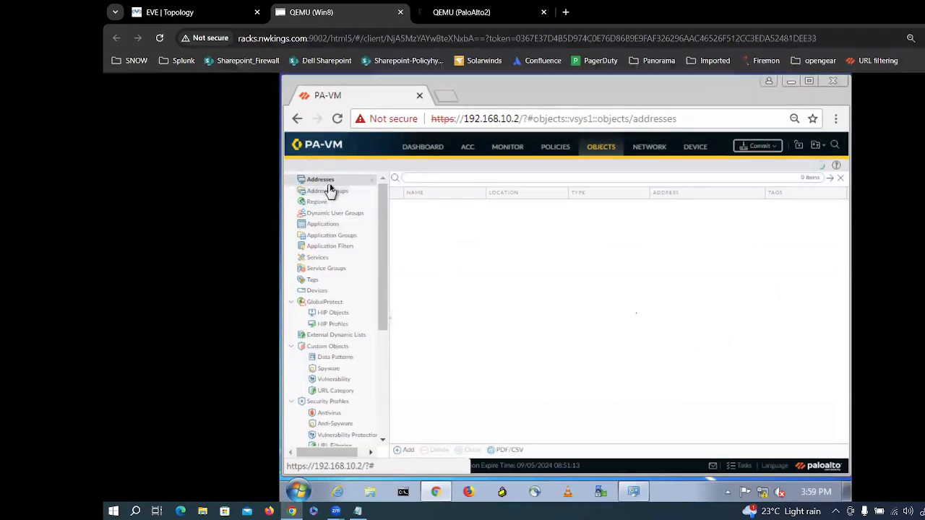
click(317, 193)
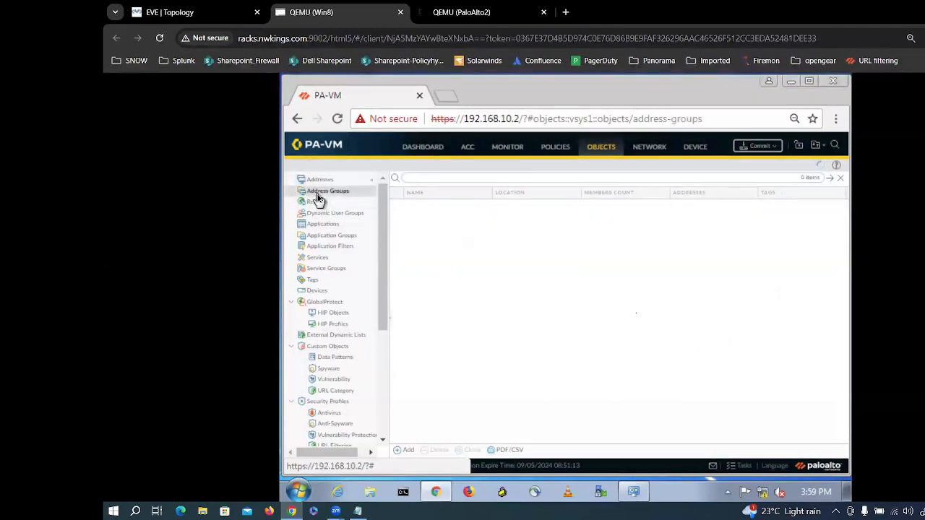
click(403, 450)
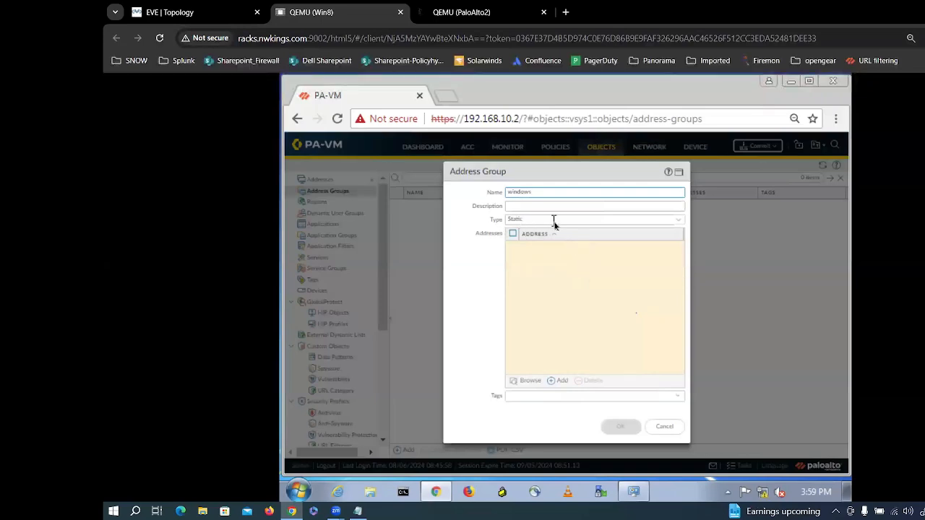
click(553, 220)
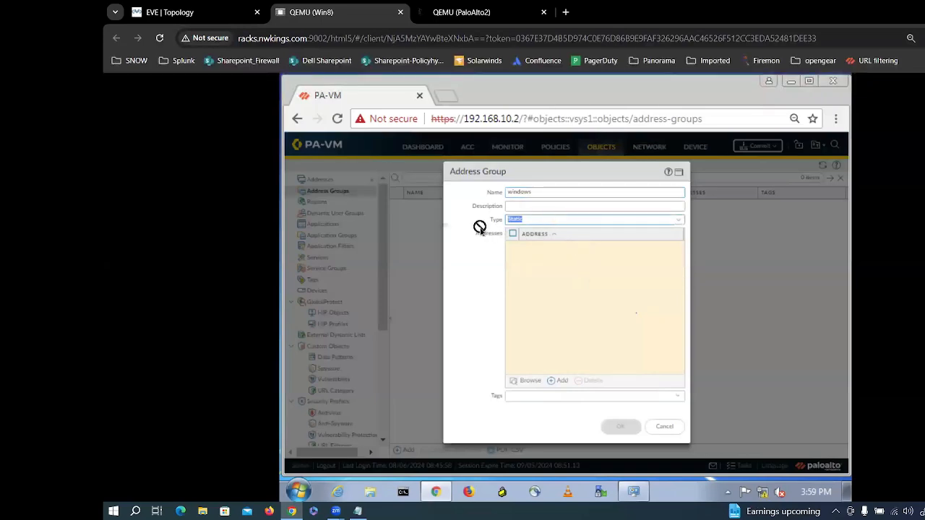
click(679, 220)
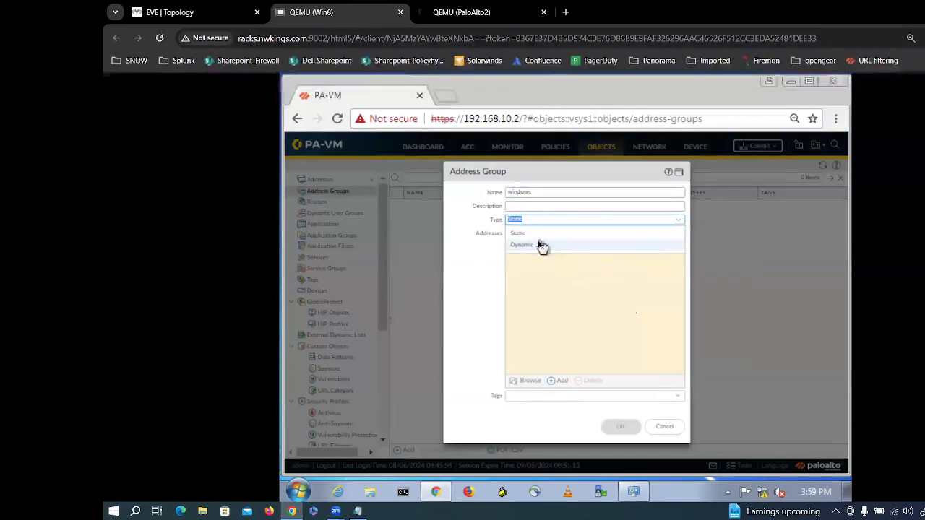
click(535, 236)
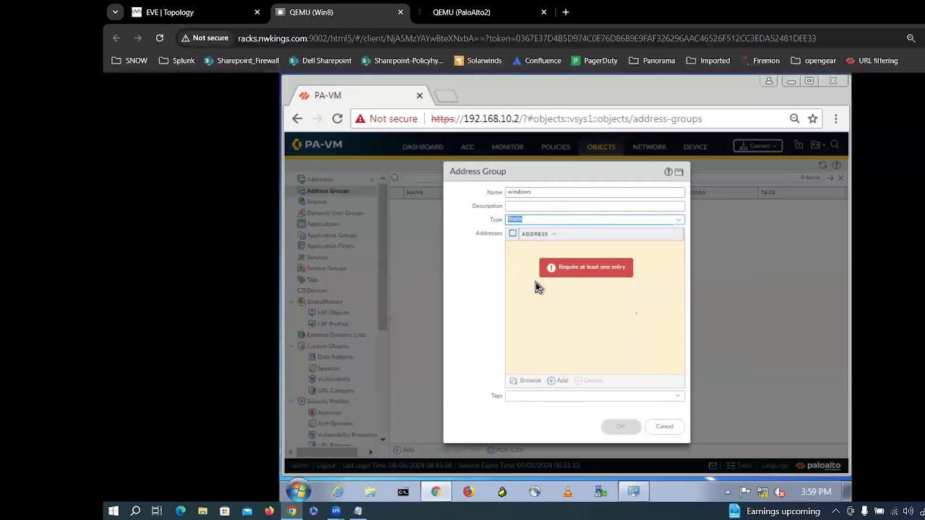
click(538, 289)
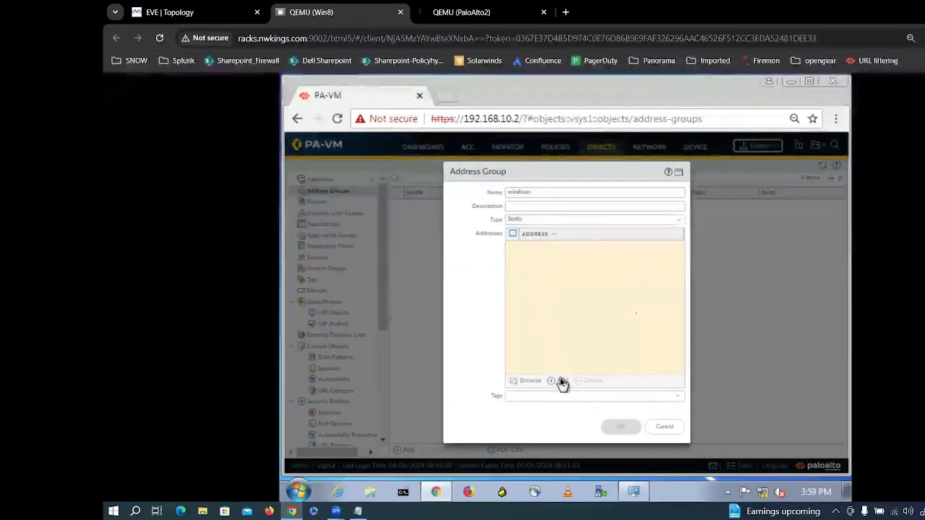
Step: Add windowspc_1 and windowspc2 as members and save the windows group
click(562, 381)
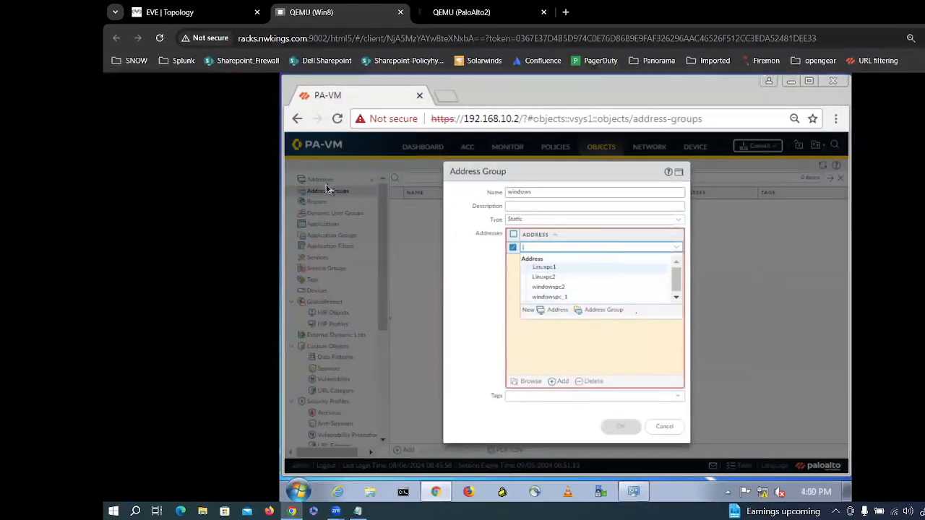
click(568, 298)
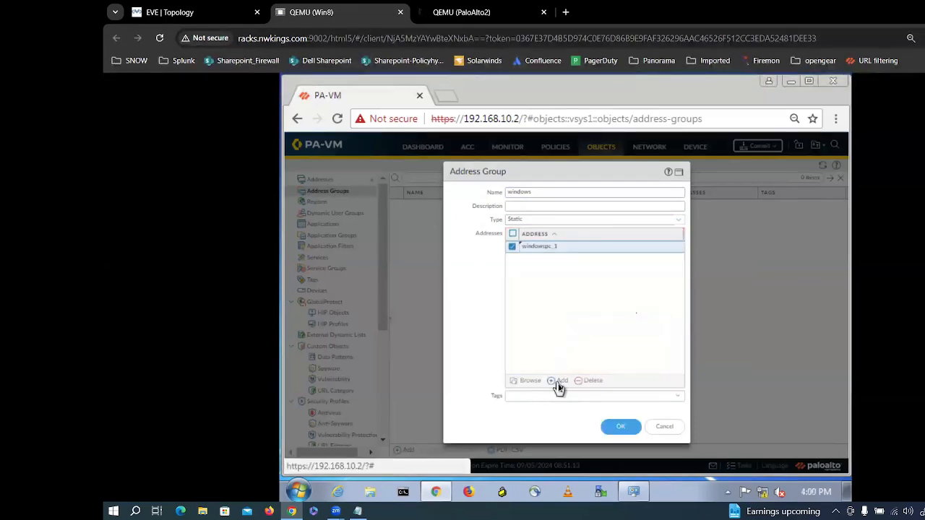
click(557, 381)
click(557, 306)
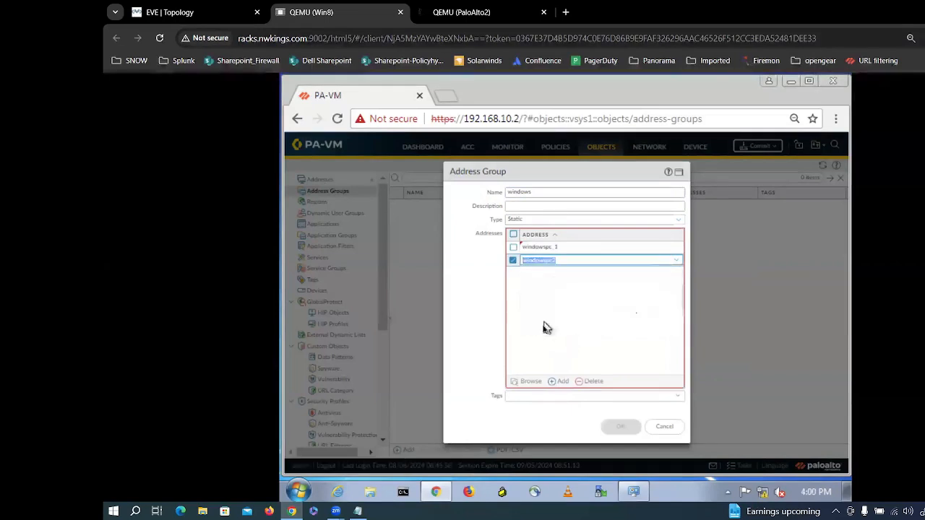
click(612, 428)
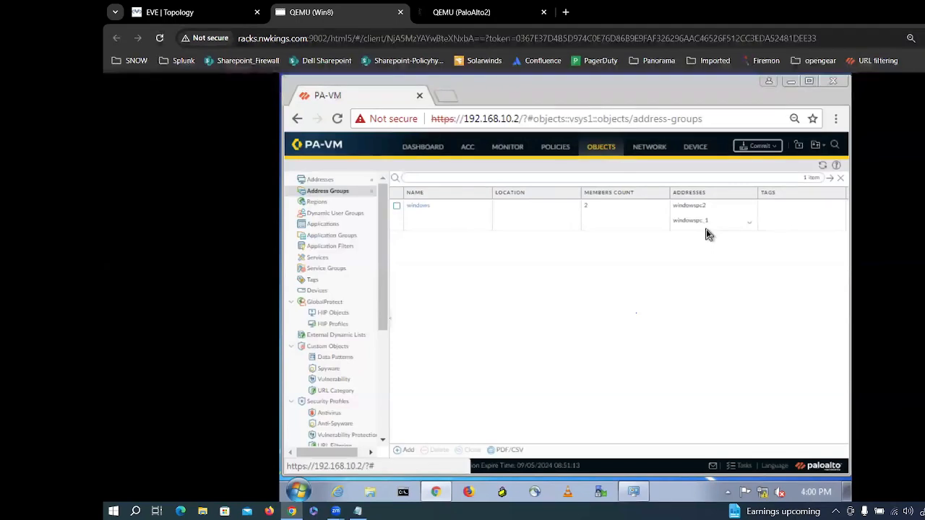
Step: Create address group linux with members Linuxpc1 and Linuxpc2
click(409, 451)
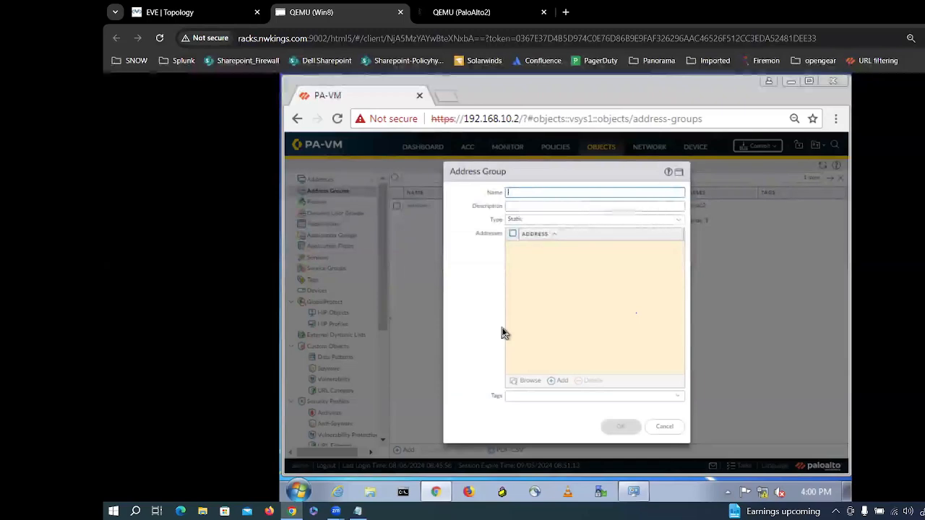
text(linux)
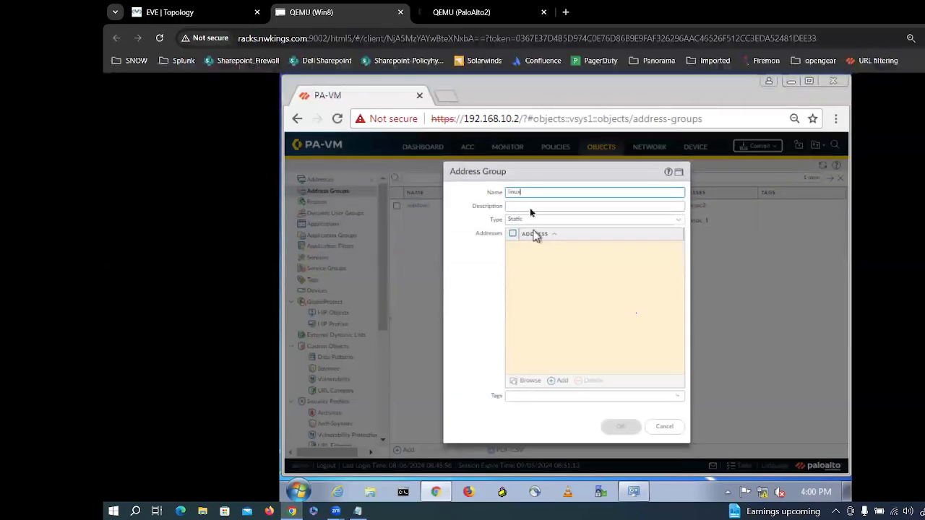
click(558, 388)
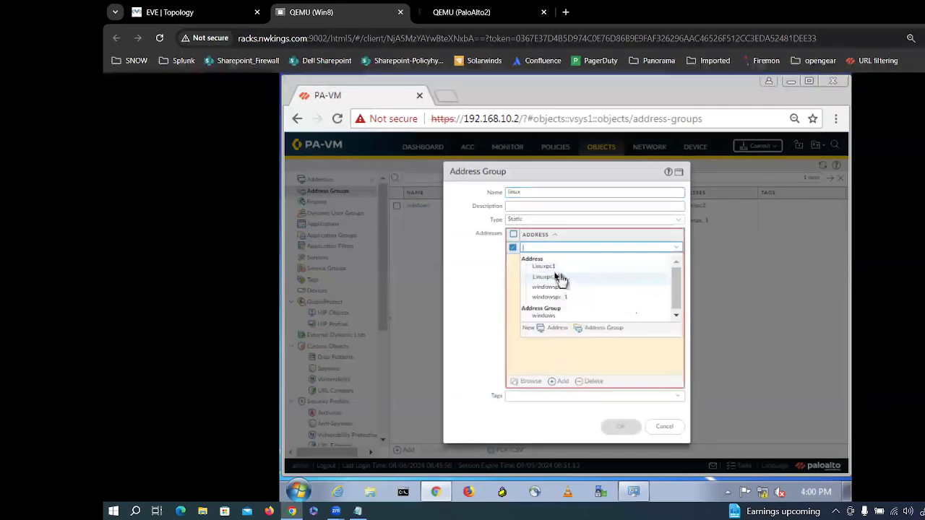
click(553, 270)
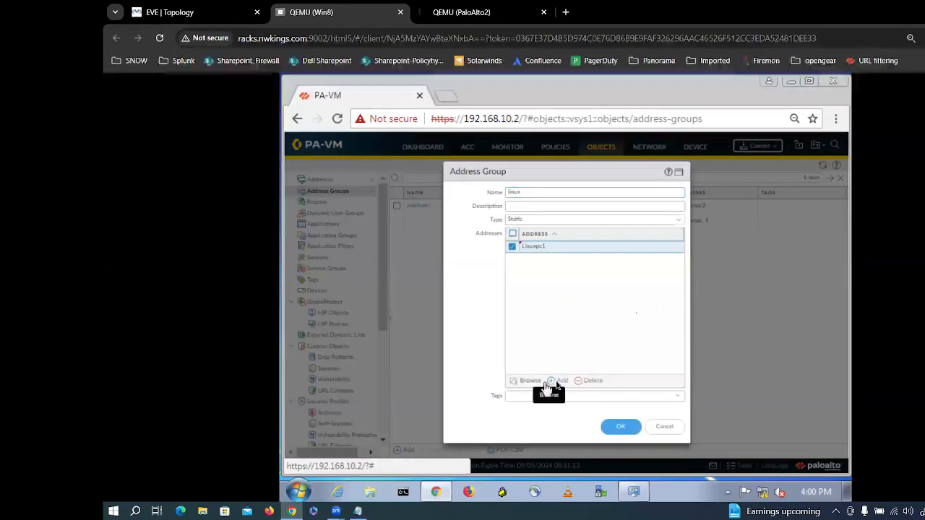
click(558, 388)
click(561, 293)
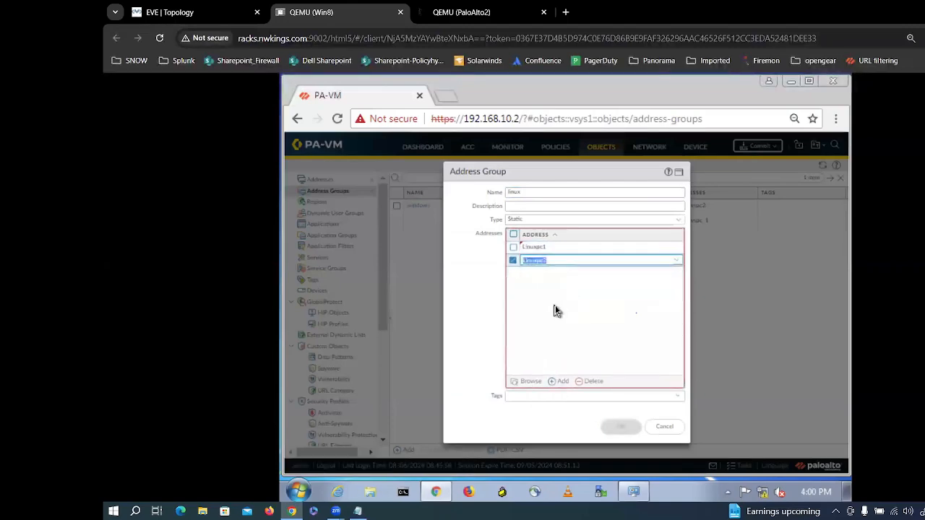
click(613, 426)
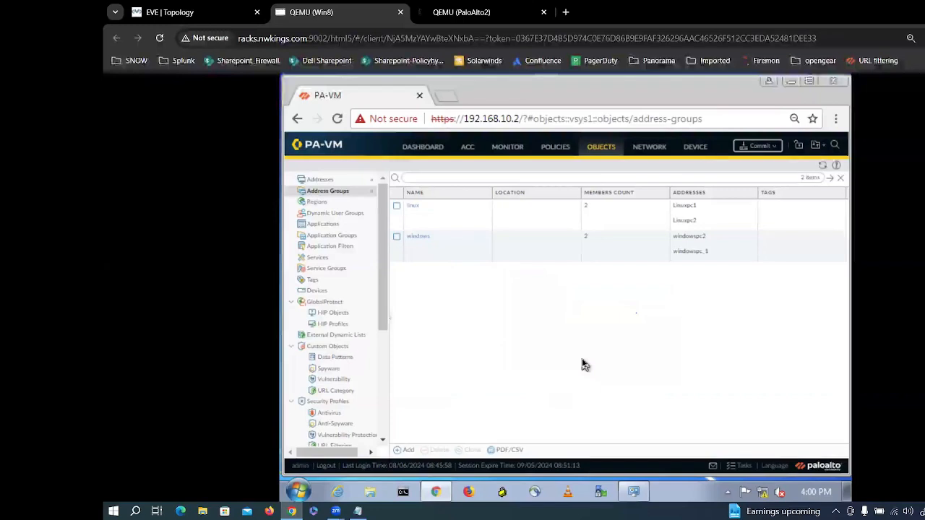
Step: Edit Policy_test and add windowspc_1 and the windows group as source addresses
click(553, 149)
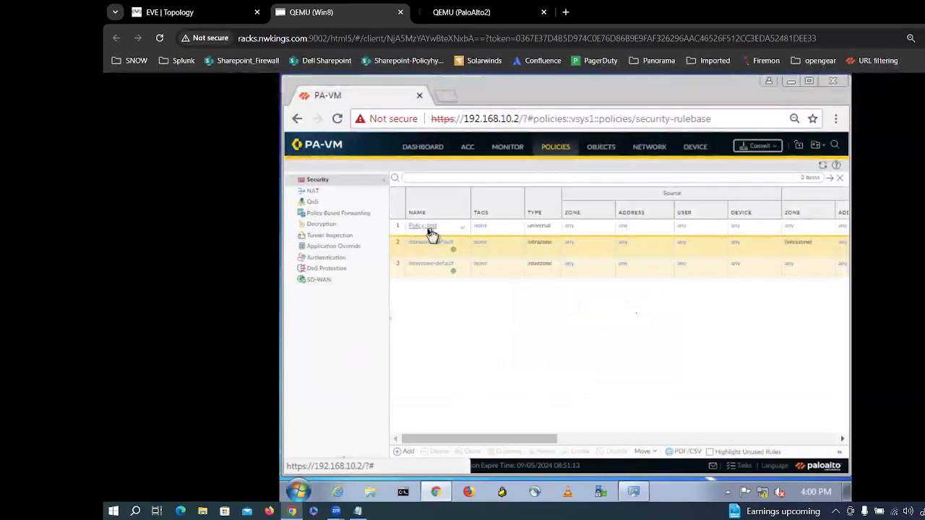
click(430, 233)
click(426, 227)
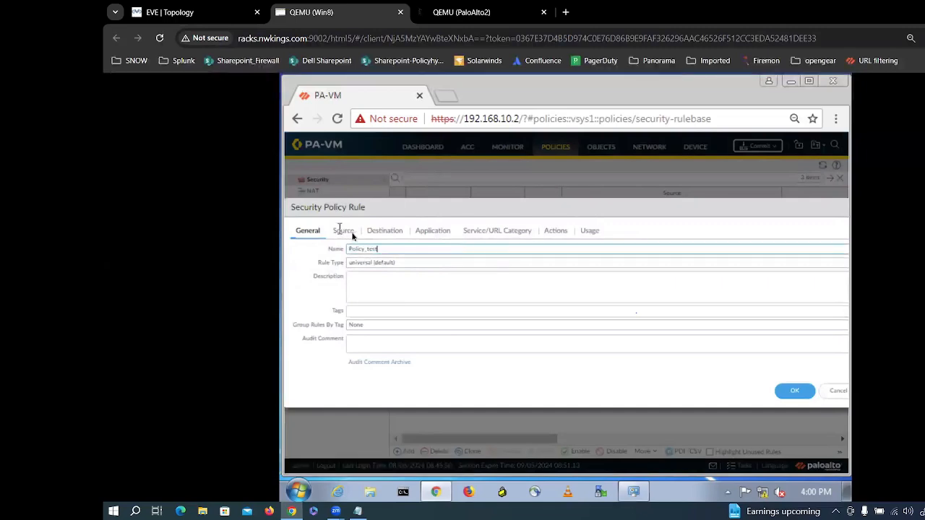
click(343, 231)
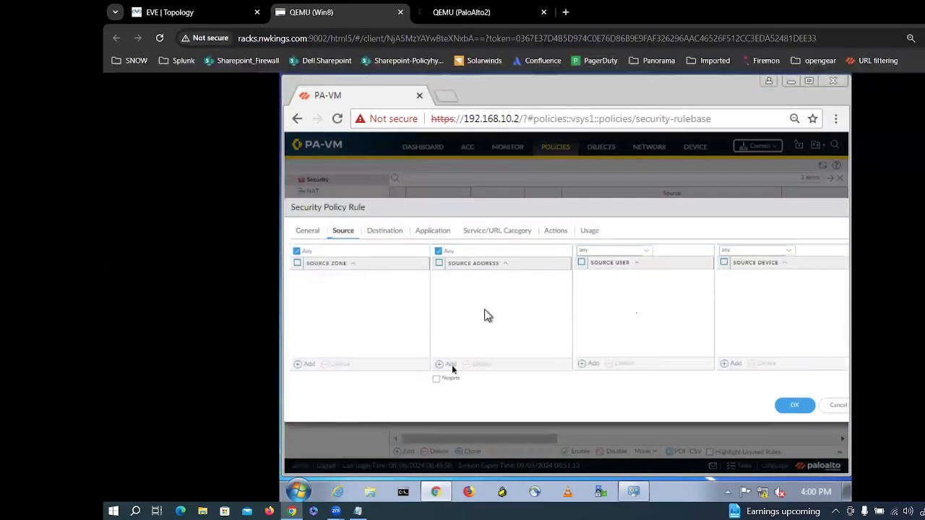
click(452, 368)
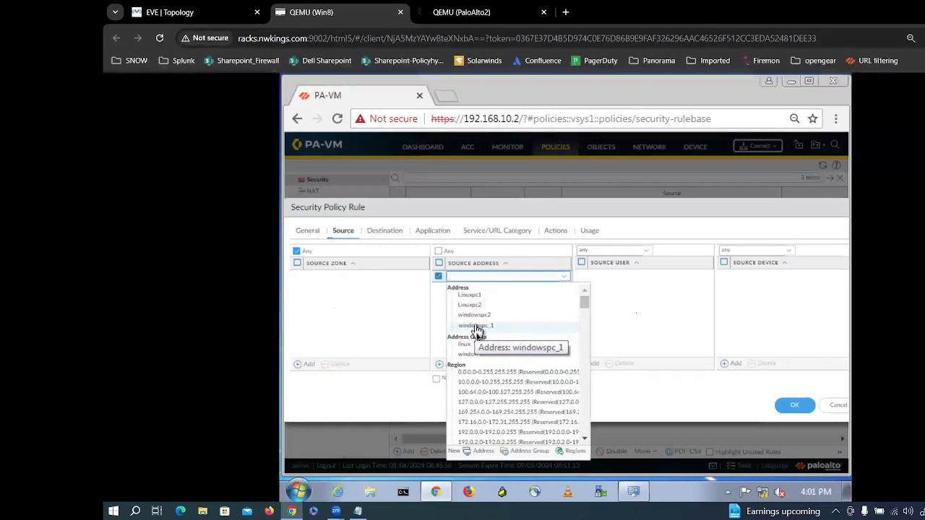
click(477, 326)
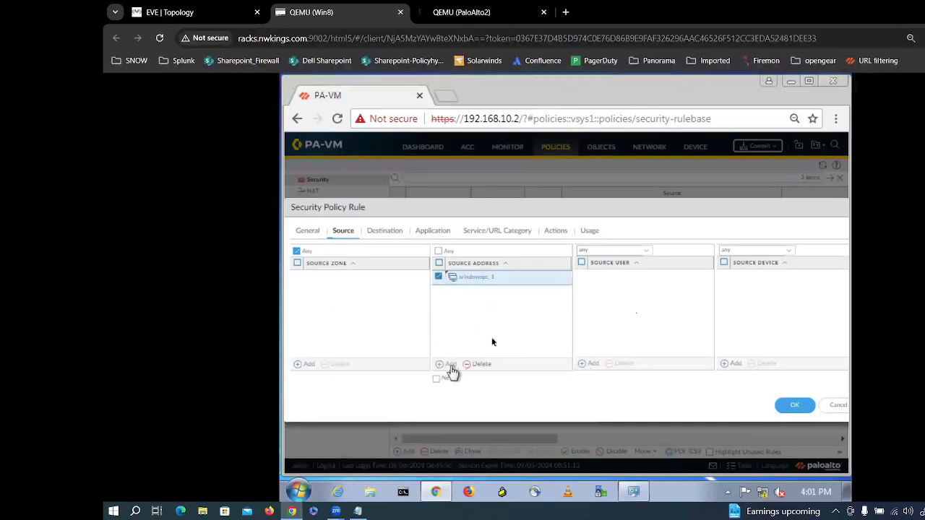
click(448, 365)
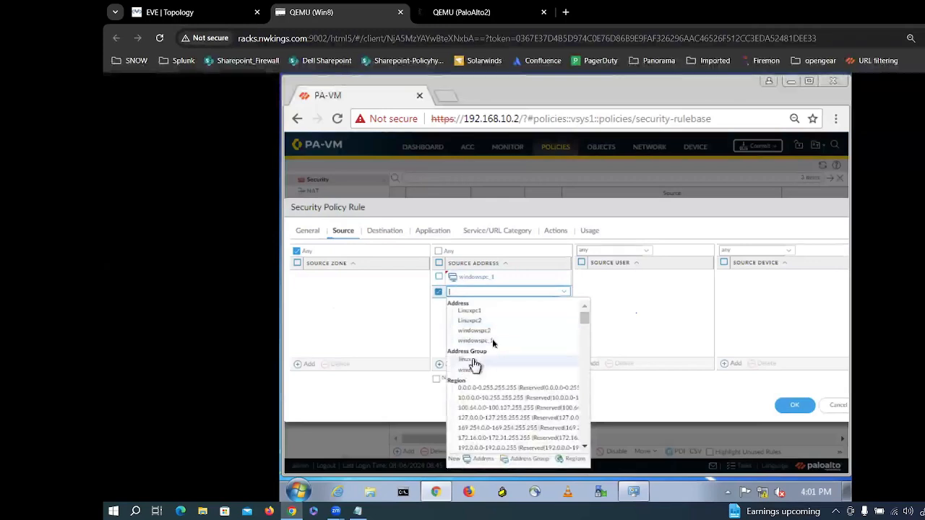
click(468, 370)
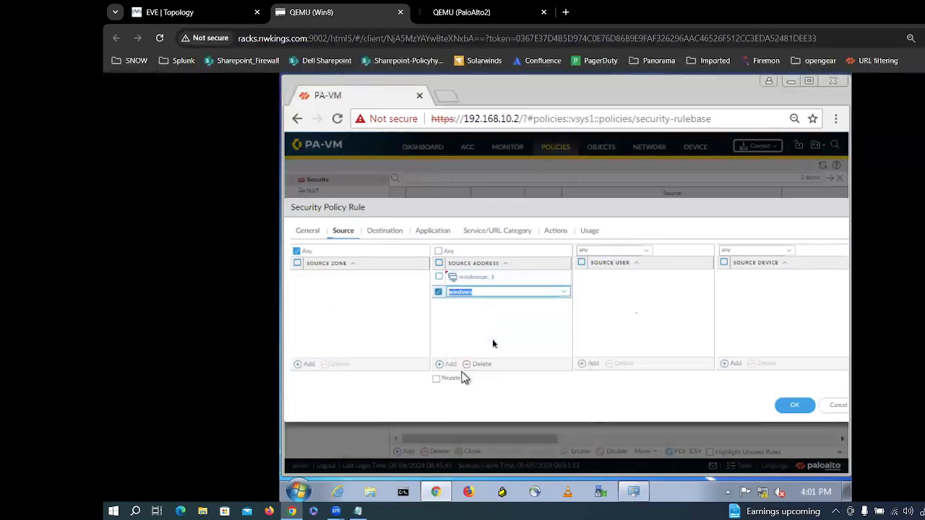
click(387, 233)
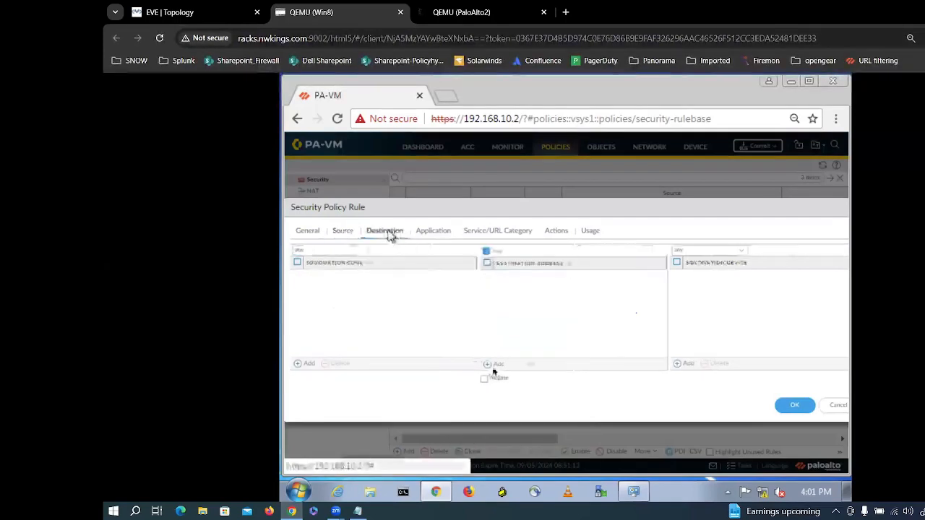
Step: Add Linuxpc1 and the linux group as Policy_test destinations, then cancel the rule edits
click(510, 365)
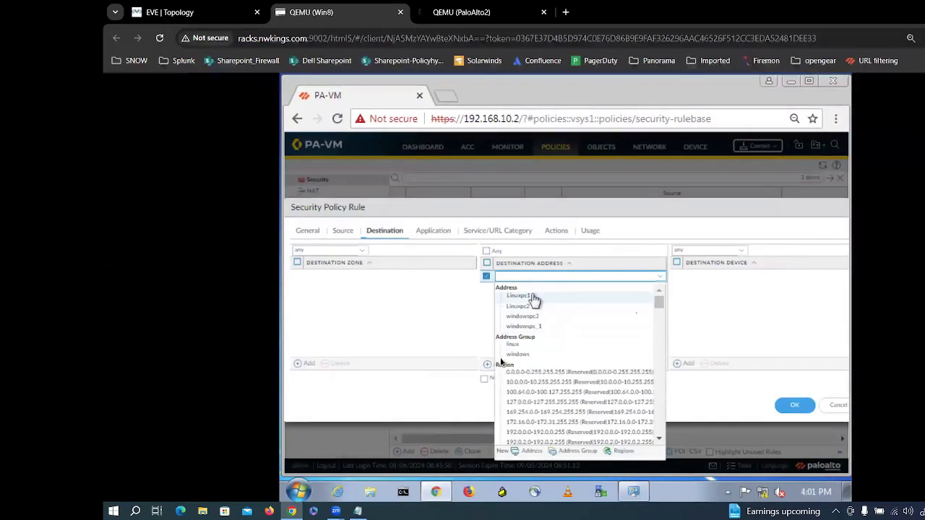
click(532, 296)
click(534, 314)
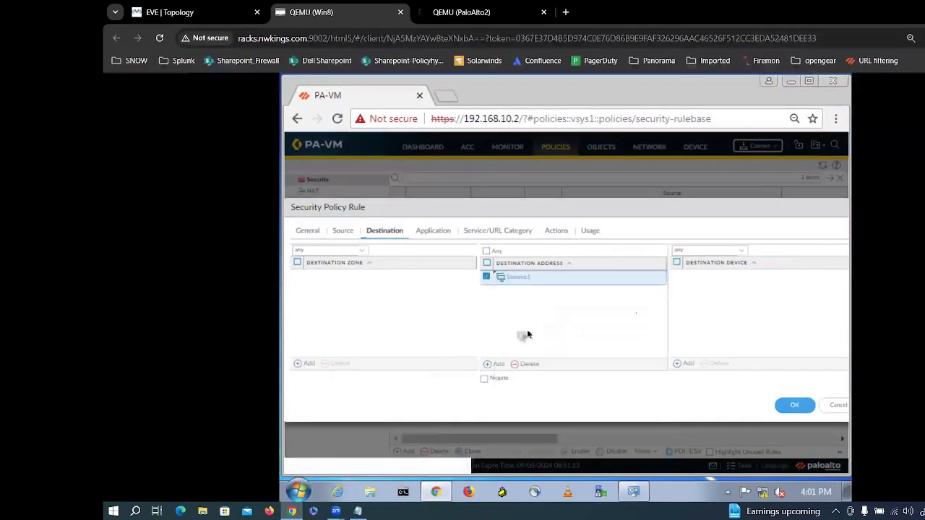
click(500, 366)
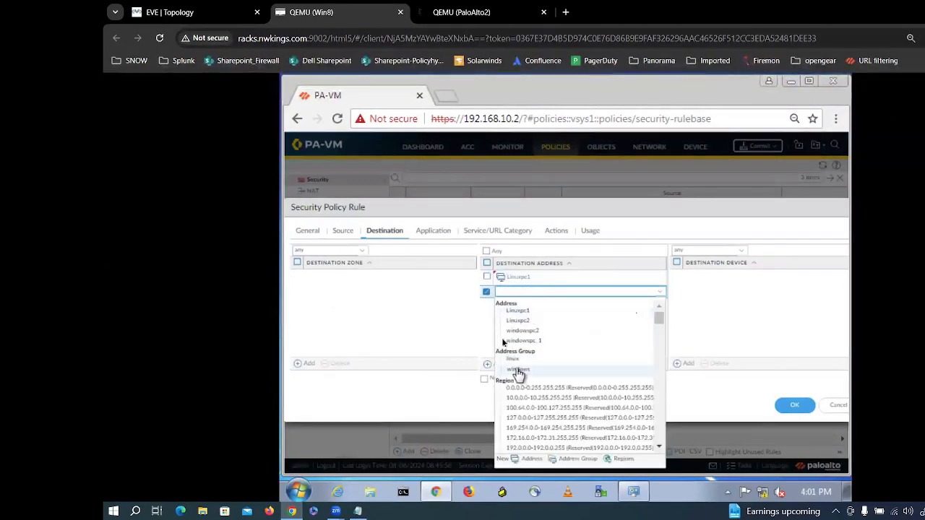
click(512, 359)
click(503, 342)
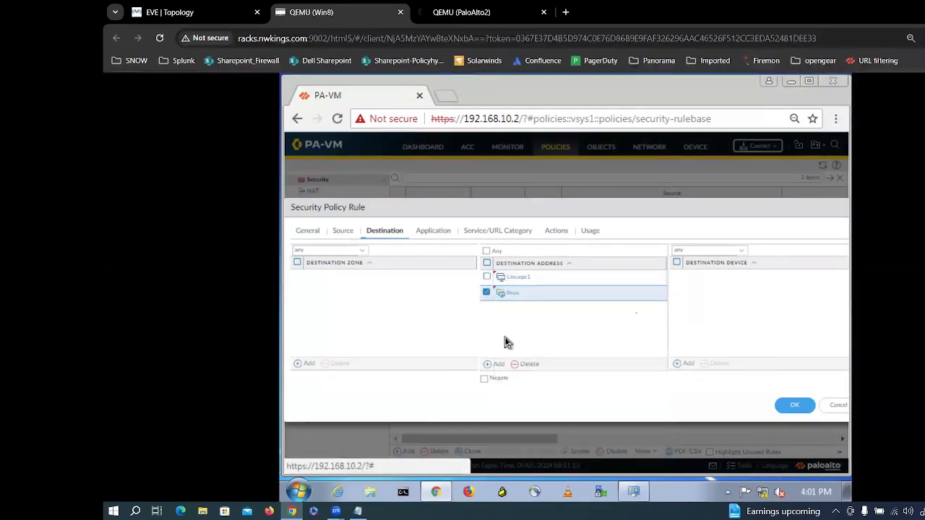
click(836, 409)
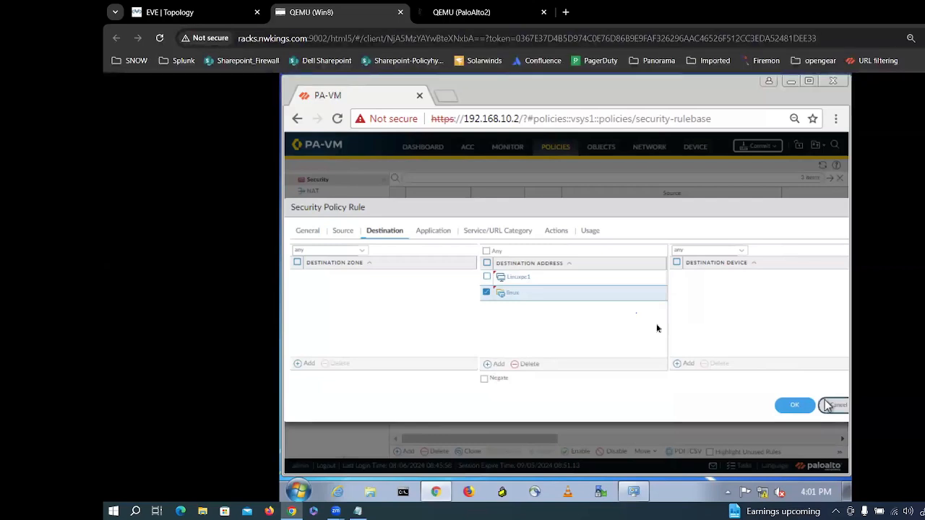
click(831, 405)
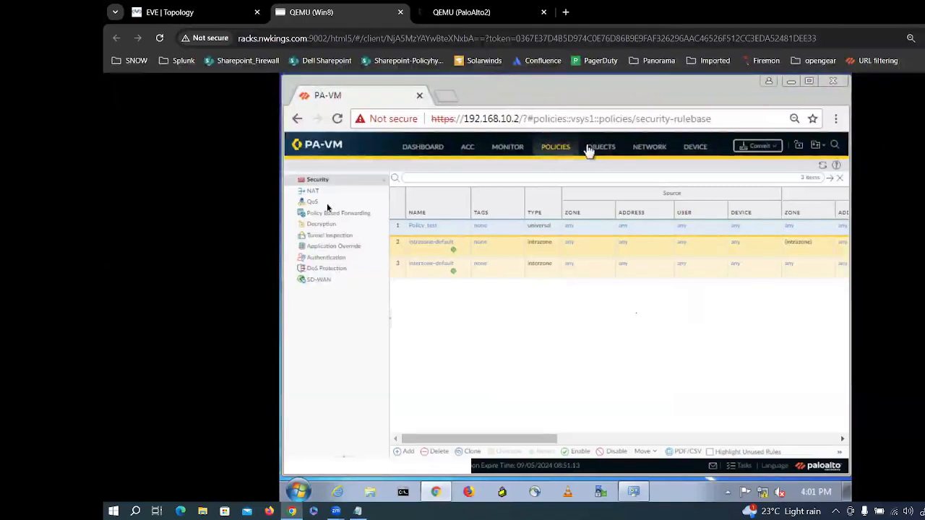
Step: Go to Regions and start a new region named IN (India)
click(598, 150)
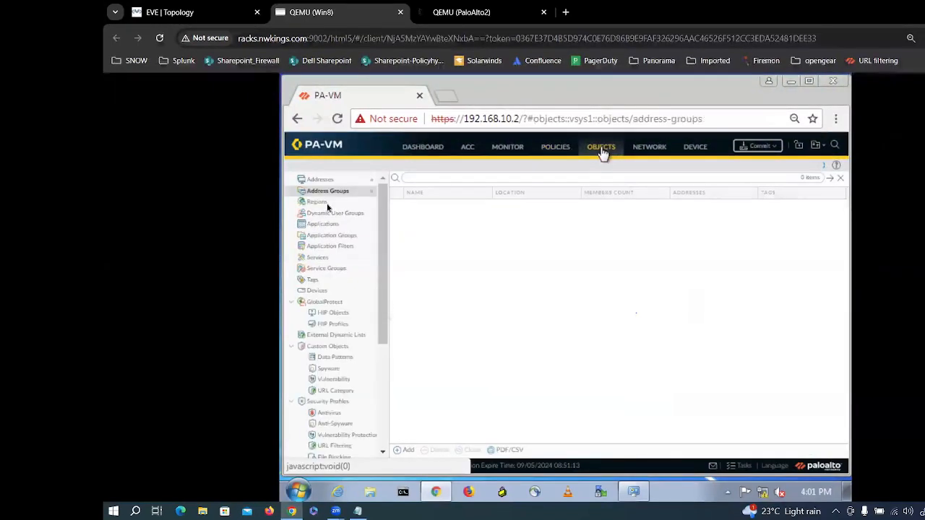
click(327, 204)
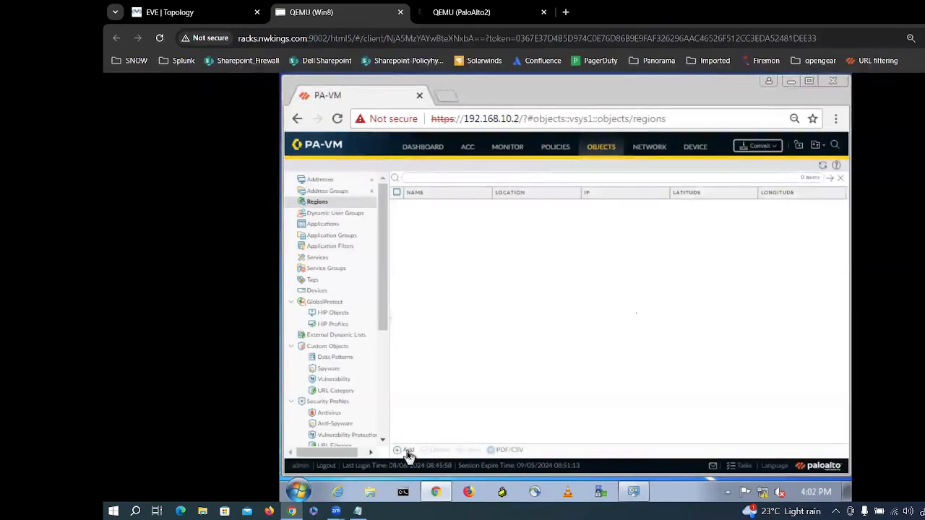
click(407, 451)
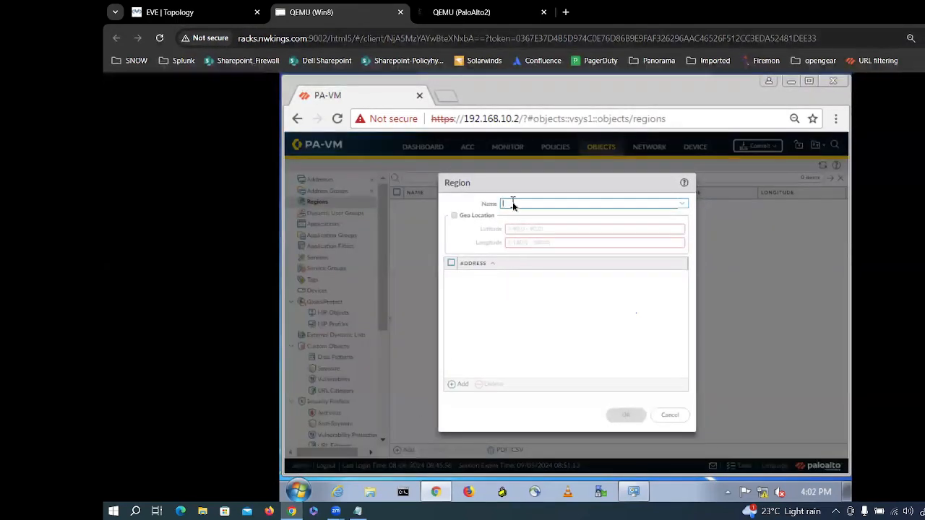
text(Indi)
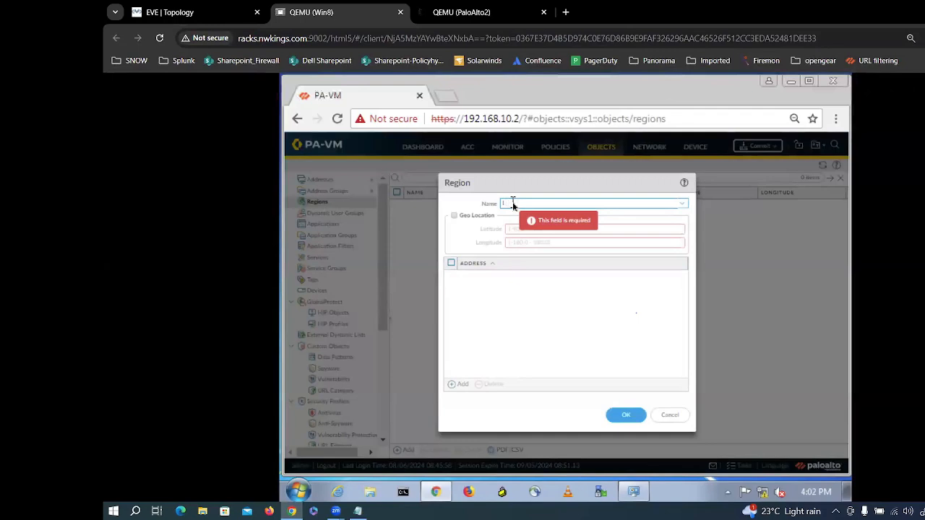
click(513, 205)
text(IND)
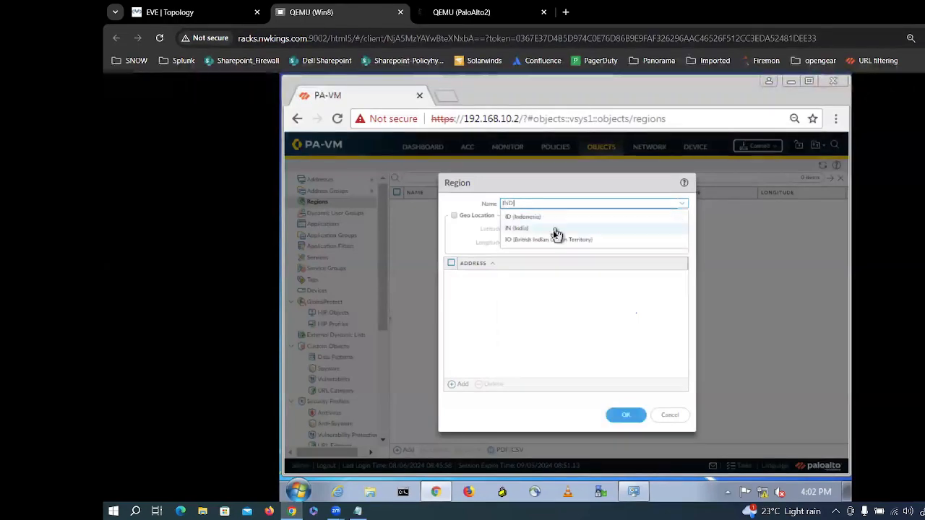
click(555, 233)
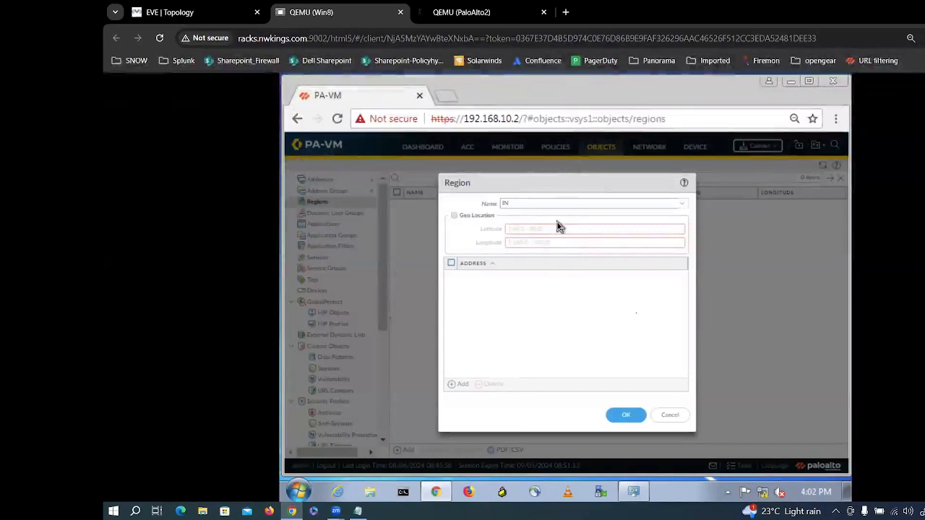
Step: Add and remove an address row, then cancel the India region
click(459, 390)
click(510, 344)
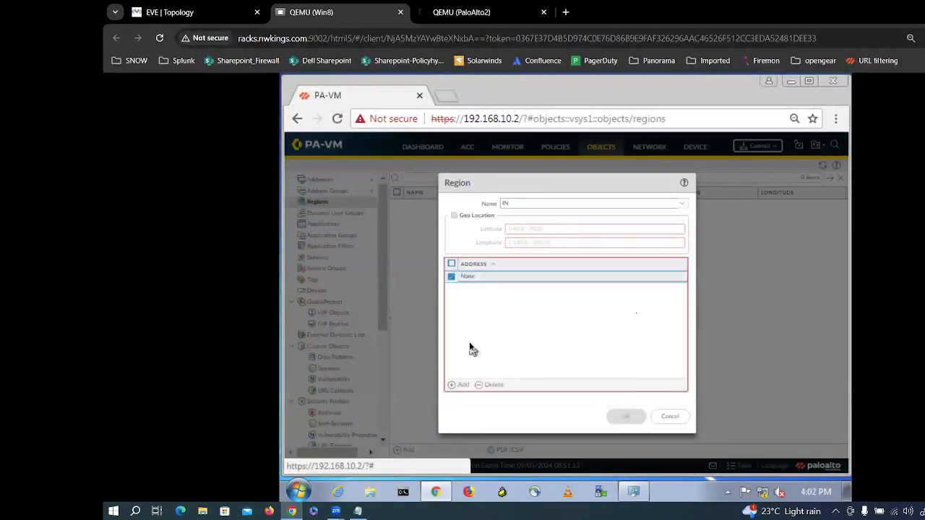
click(490, 389)
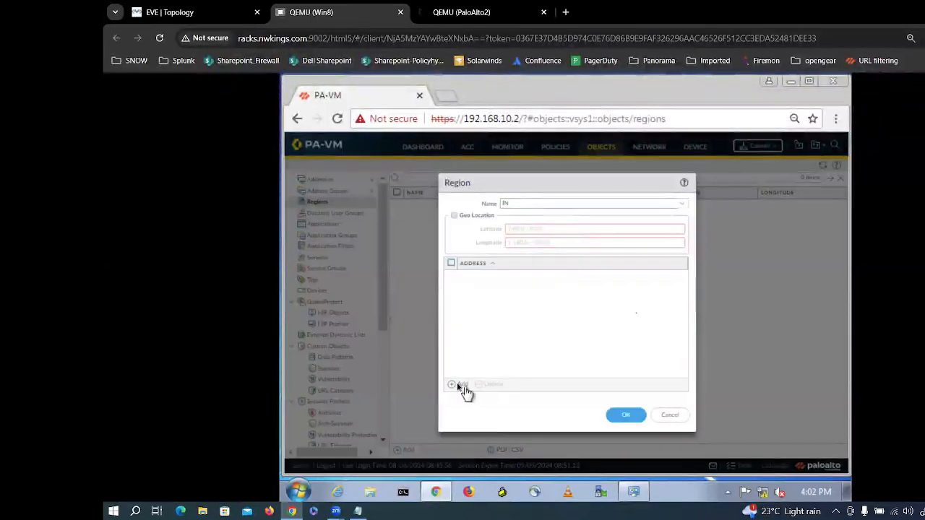
click(462, 387)
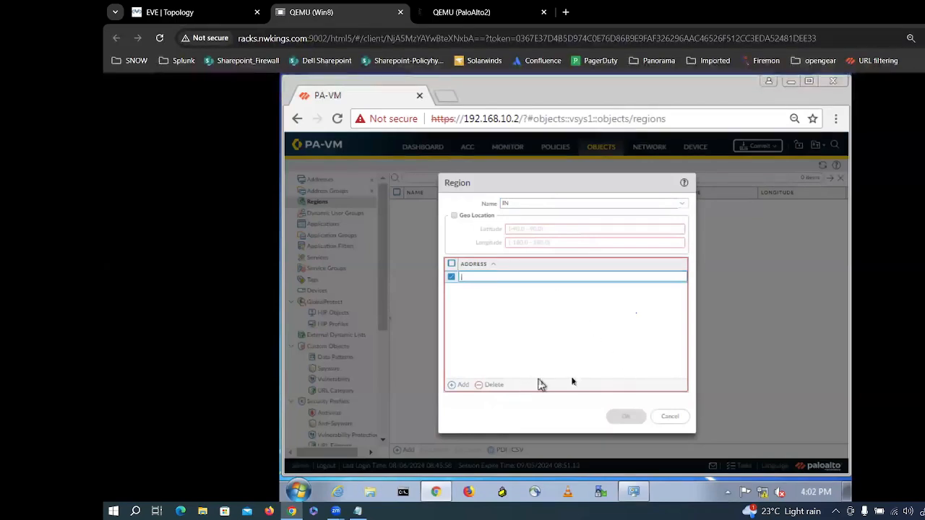
click(673, 416)
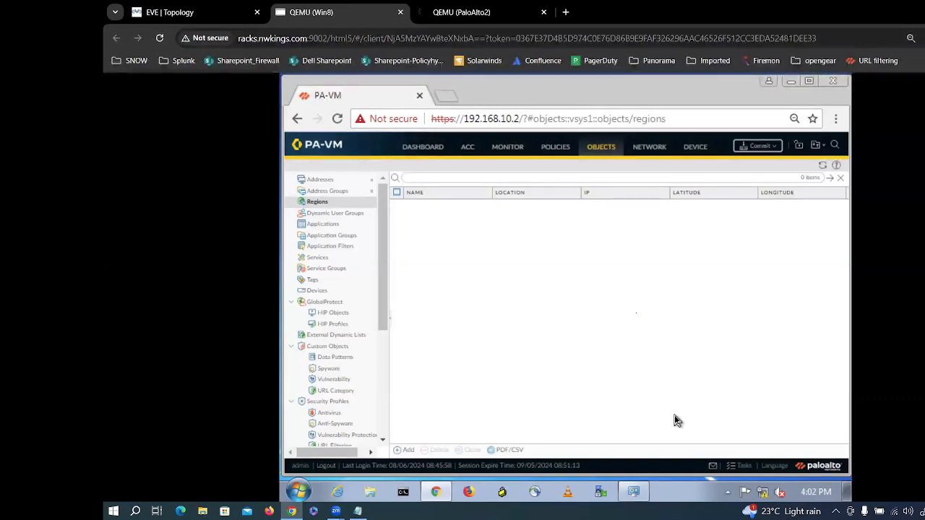
Step: Open the Objects Applications list showing 3442 applications
click(332, 226)
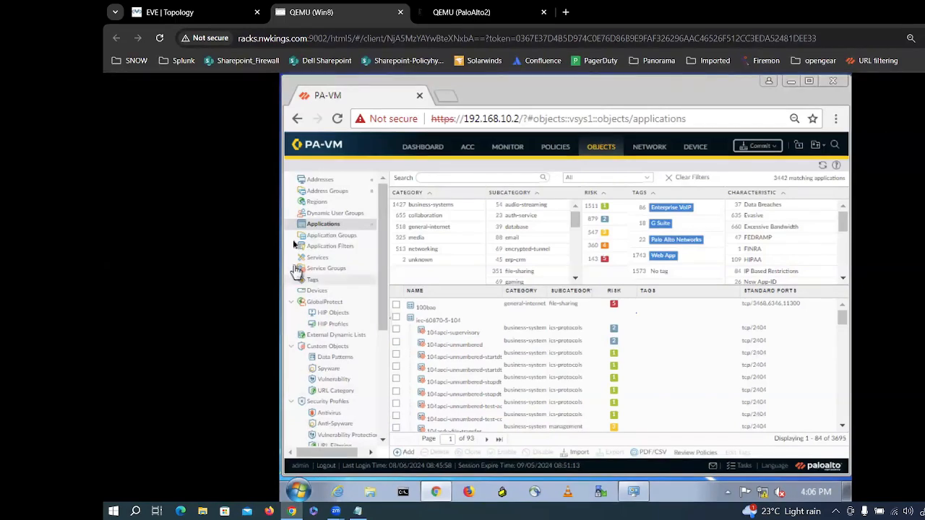
Step: Create a new application named 'Social network' with category media and subcategory gaming
click(409, 456)
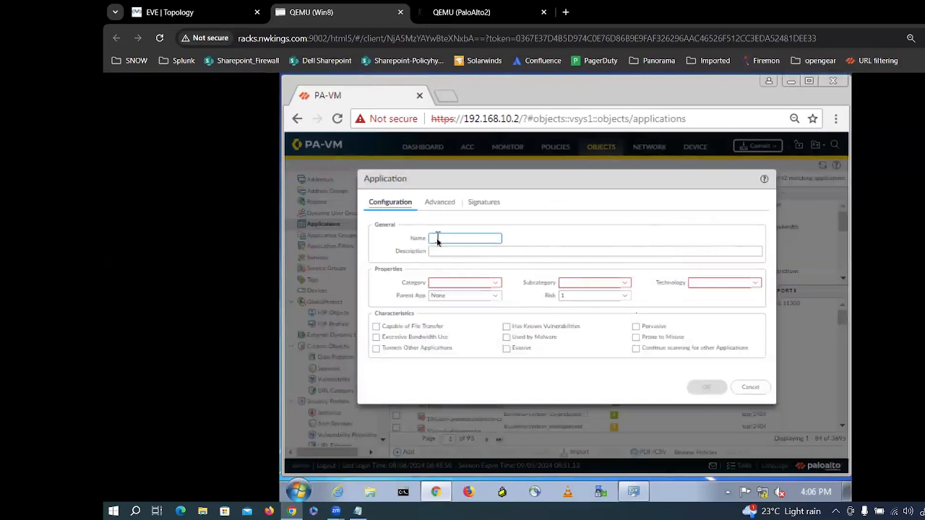
text(Soci)
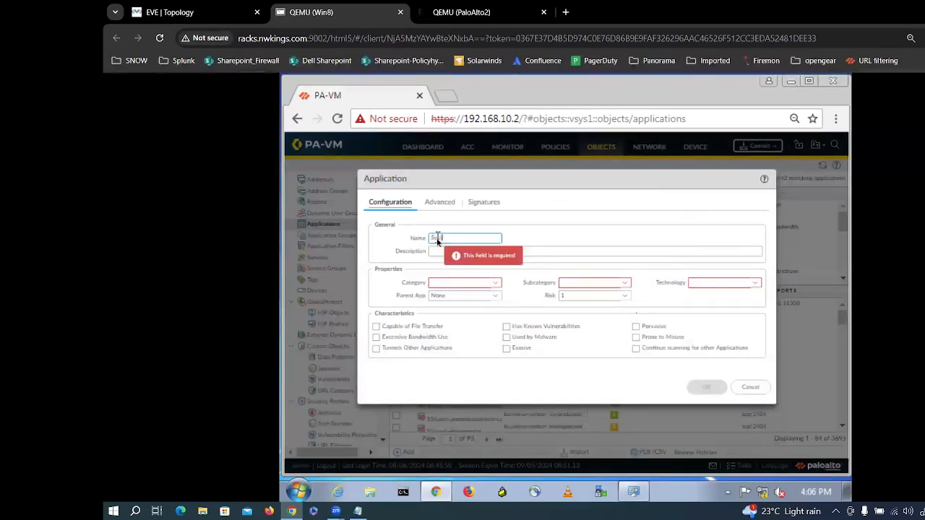
text(al network)
click(489, 281)
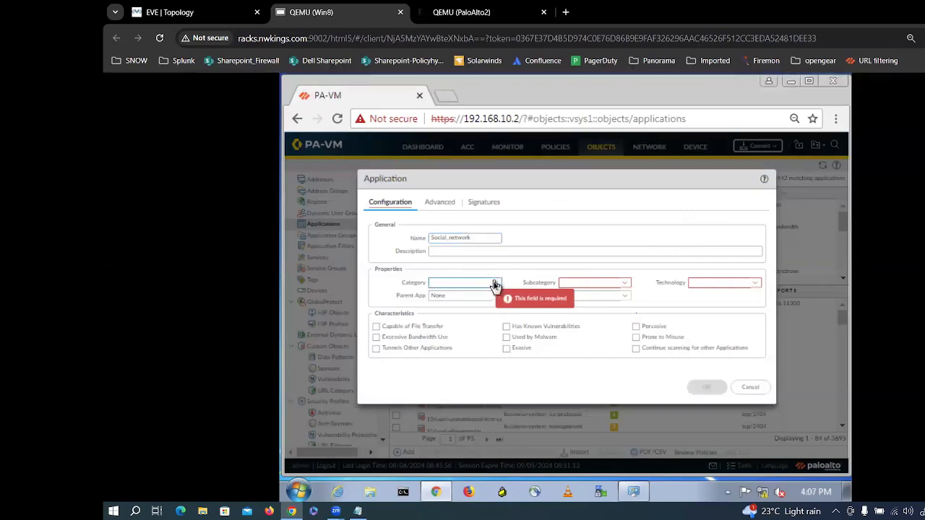
click(495, 284)
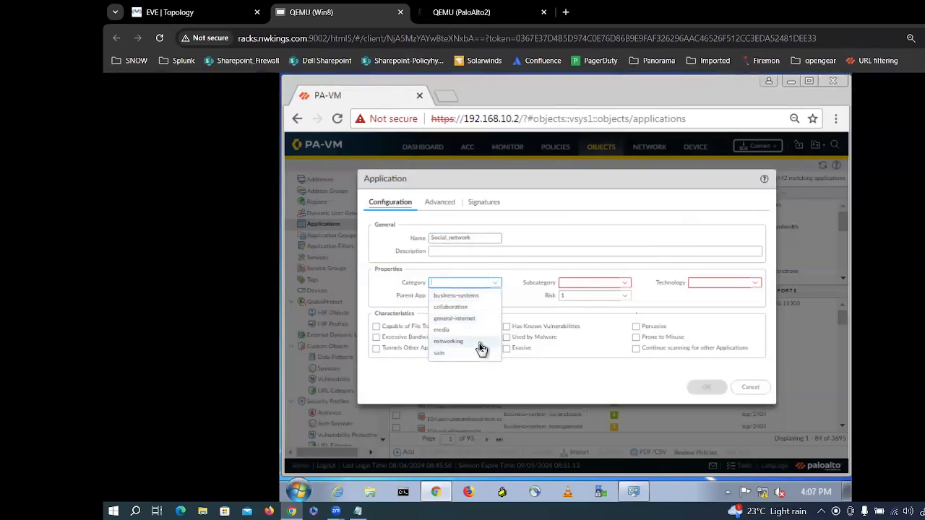
click(481, 349)
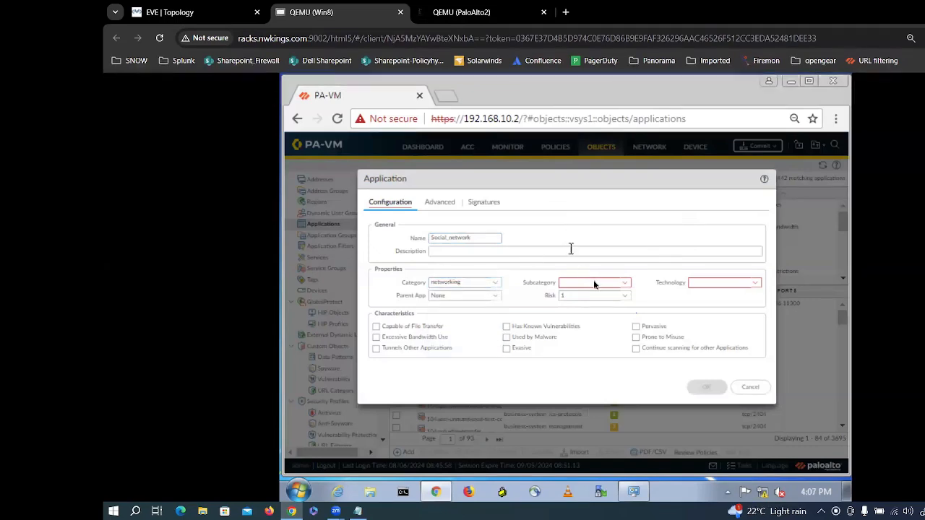
click(624, 284)
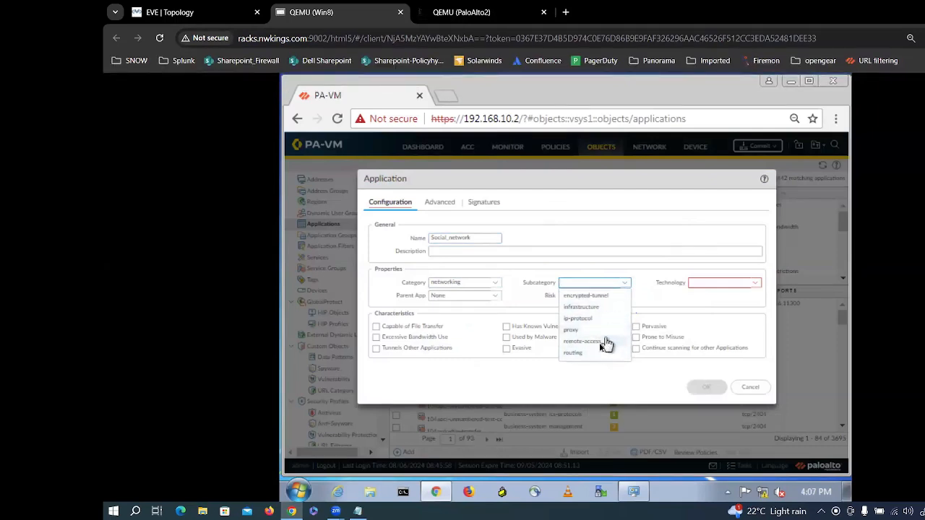
click(489, 282)
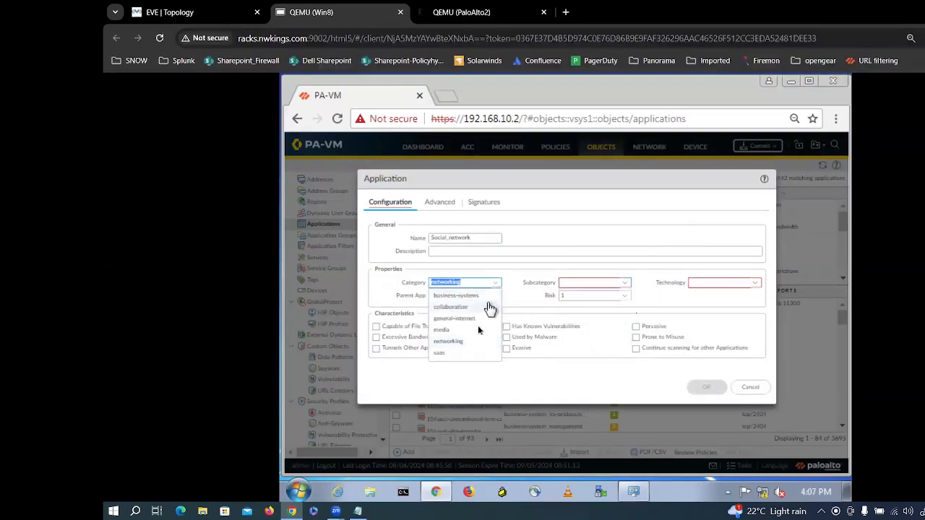
click(448, 330)
click(622, 282)
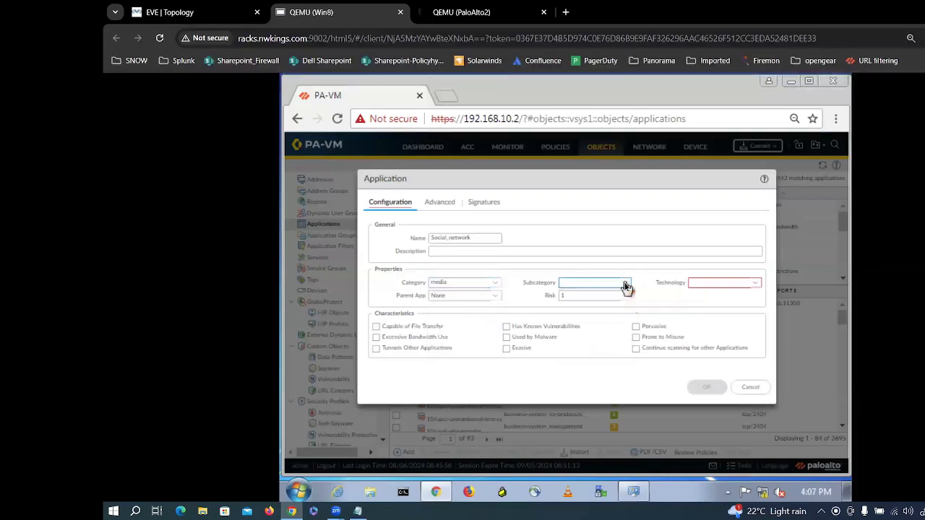
click(625, 284)
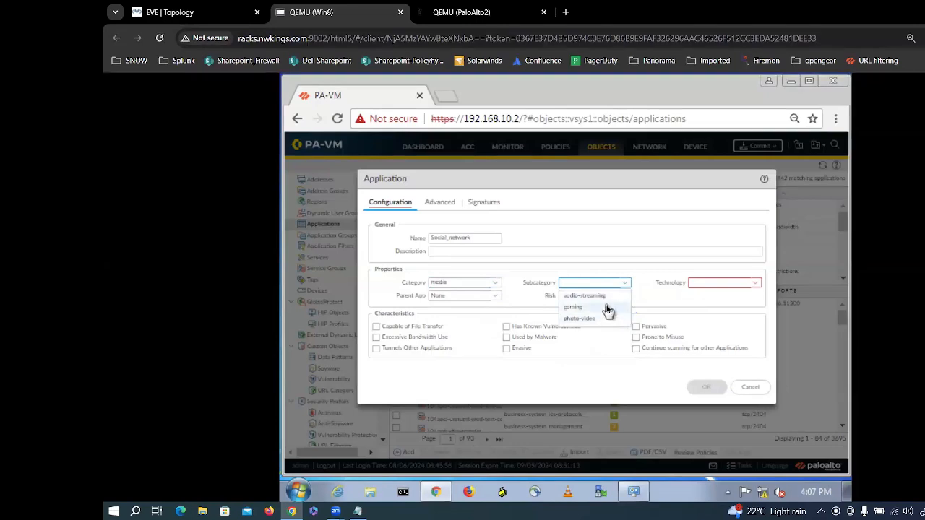
click(606, 307)
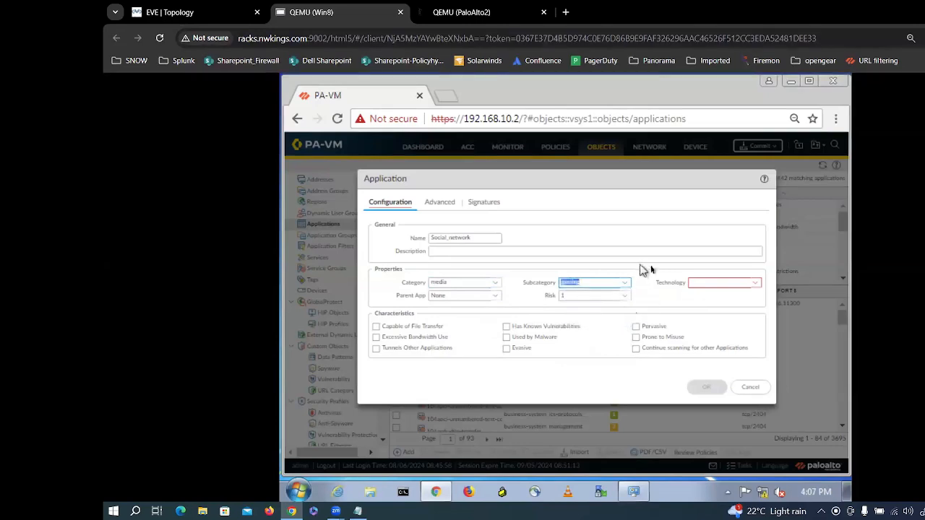
Step: Set technology to browser-based and risk level 1, then save the application
click(723, 281)
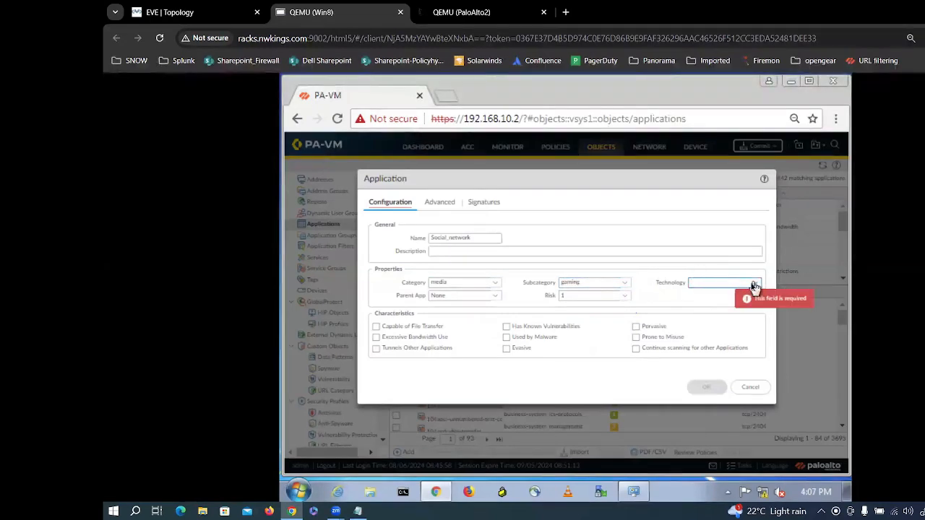
click(751, 284)
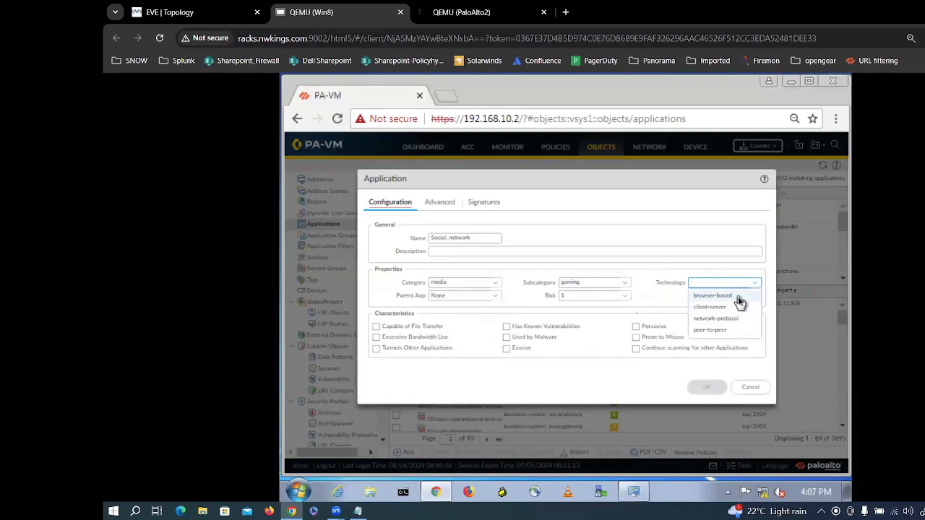
click(738, 296)
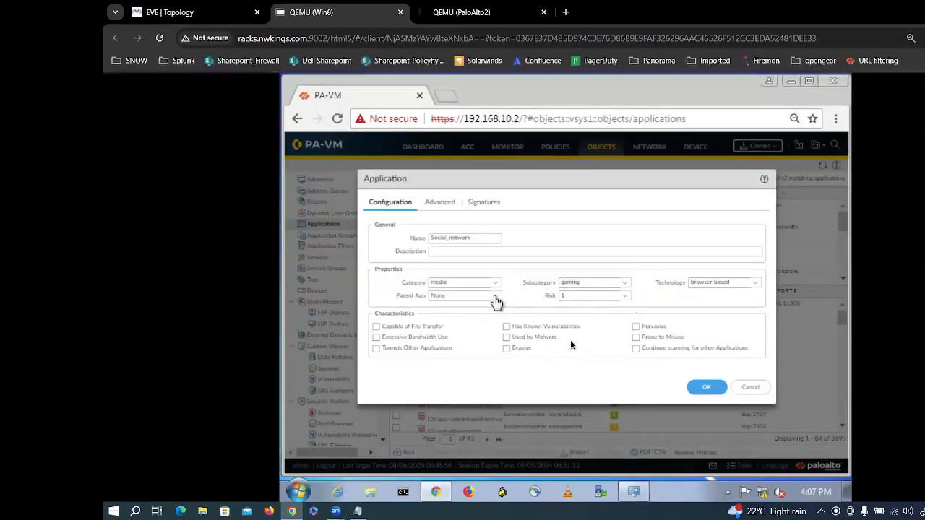
click(578, 295)
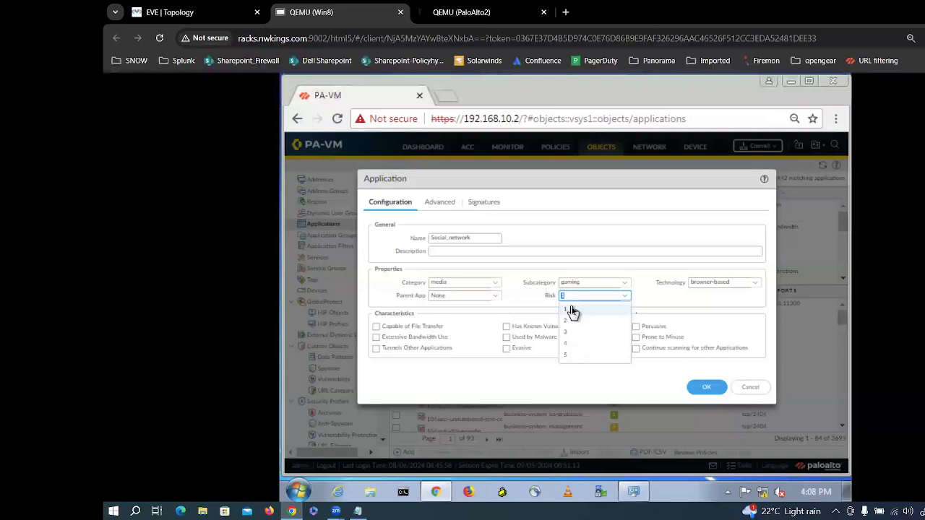
click(585, 356)
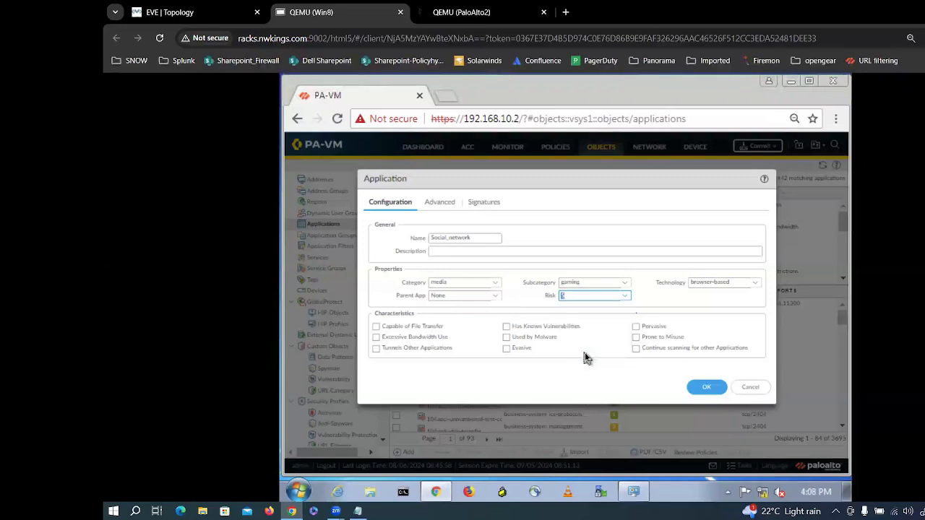
click(631, 302)
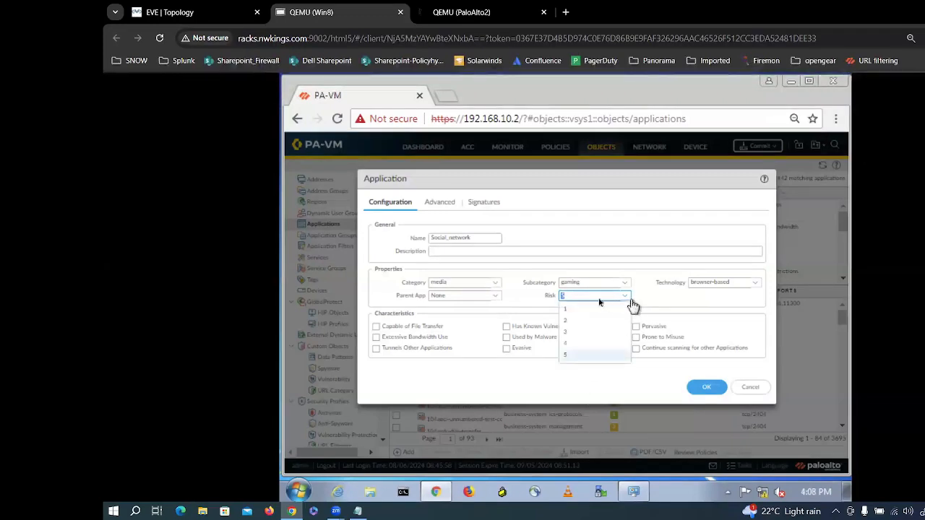
click(575, 312)
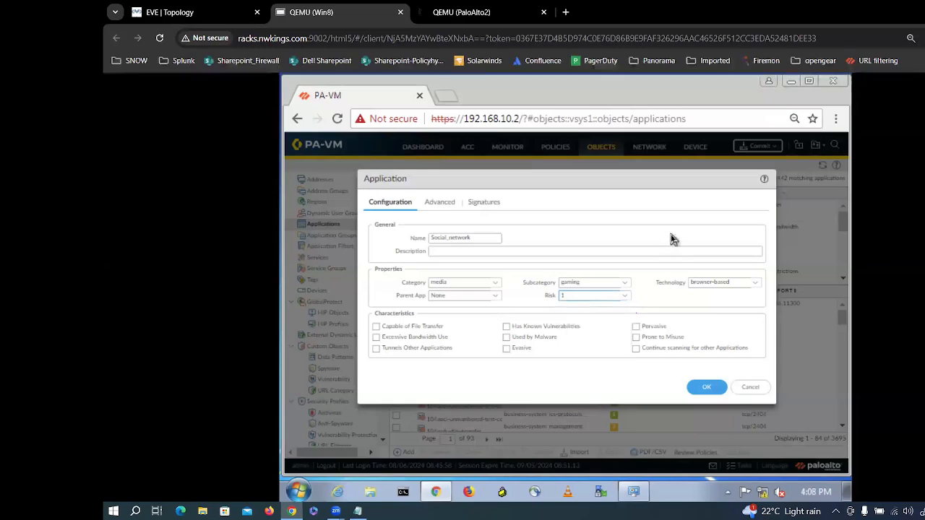
click(713, 390)
click(714, 390)
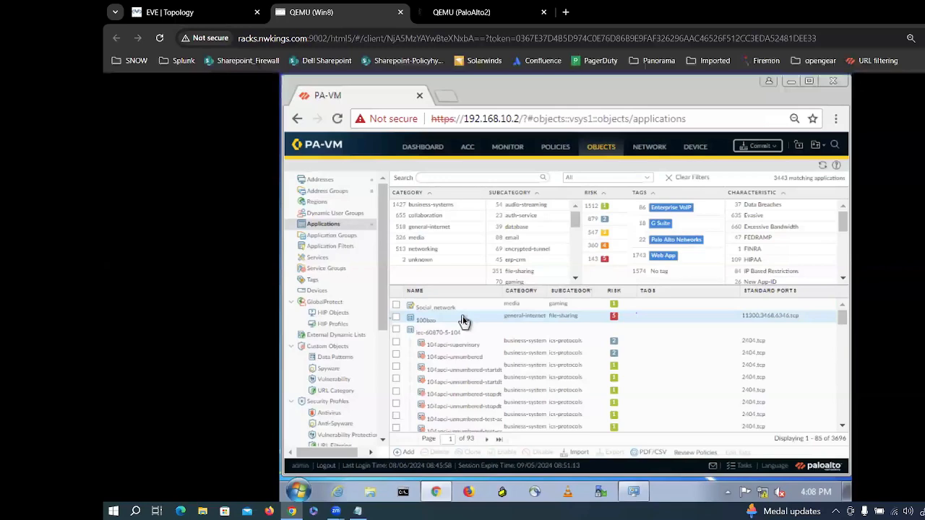
Step: Scroll the reloaded Applications list and tick the Social_network checkbox
scroll(460, 376, down, 10)
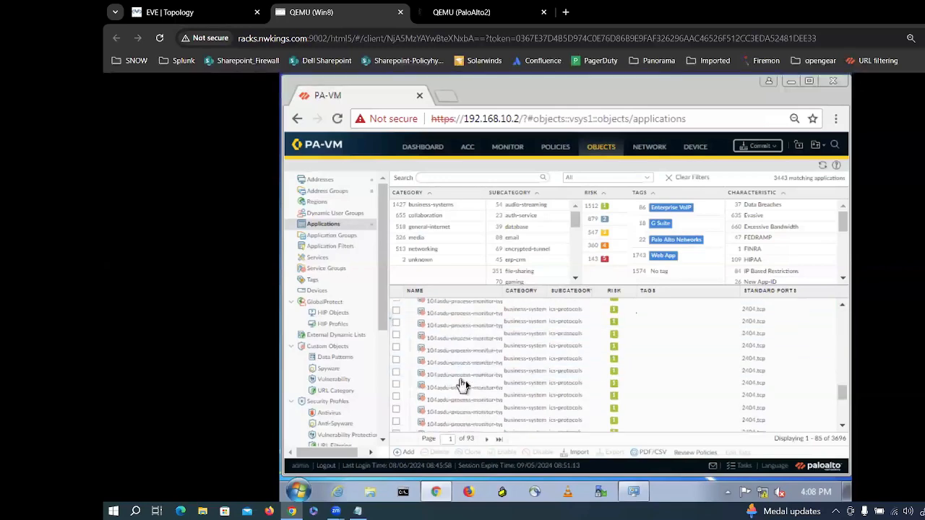
scroll(466, 384, up, 5)
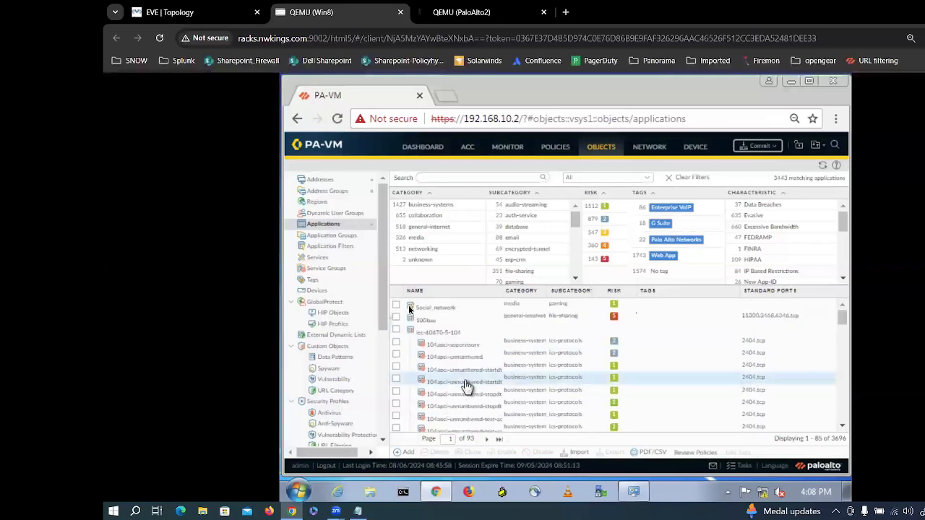
click(423, 310)
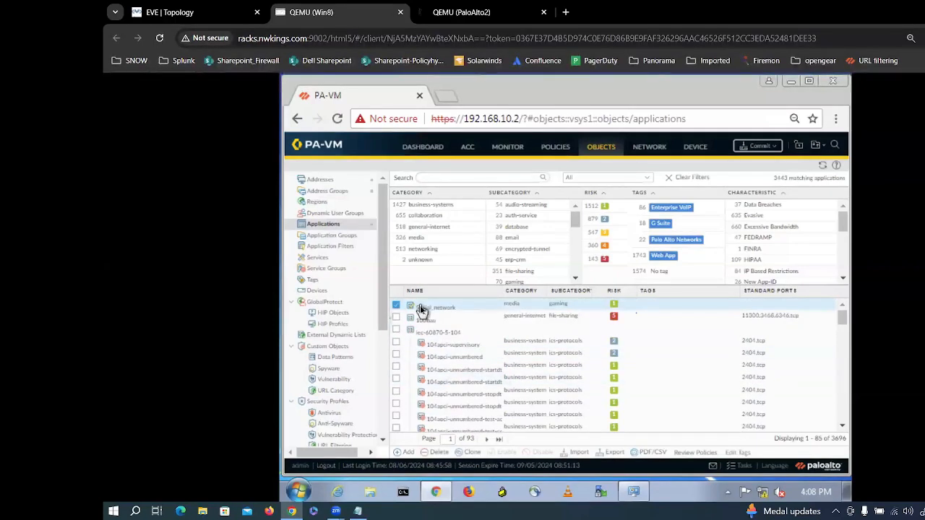
Step: Untick Social_network, now listed as media / gaming among 3443 applications
click(422, 309)
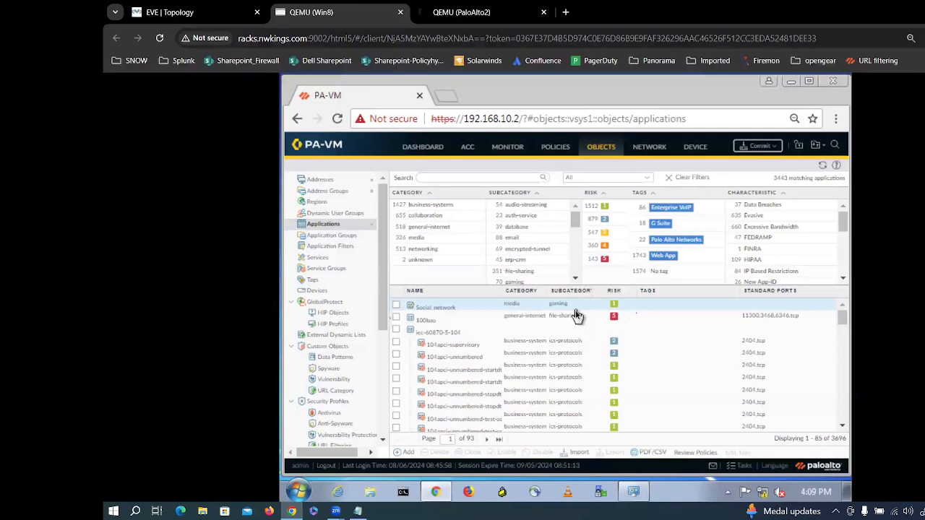
Step: Open Application Groups and start a new group named social
click(318, 238)
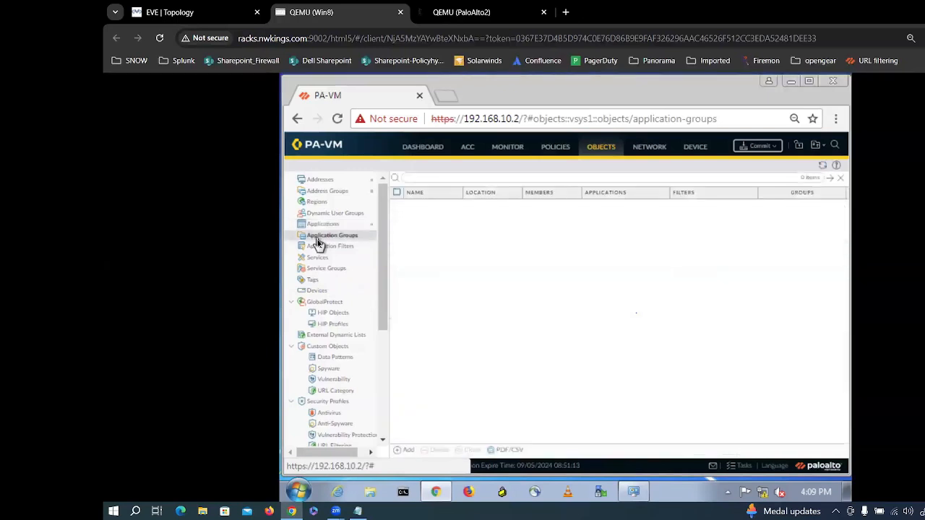
click(407, 452)
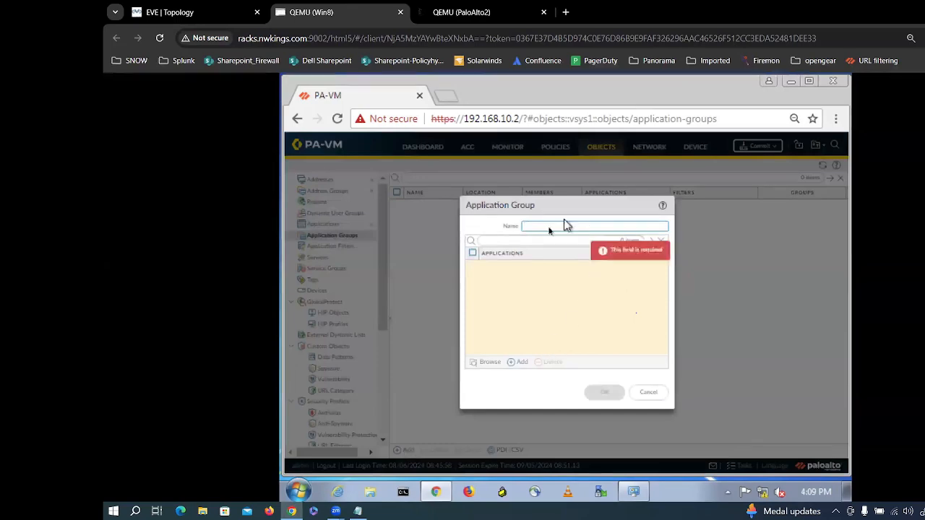
text(sco)
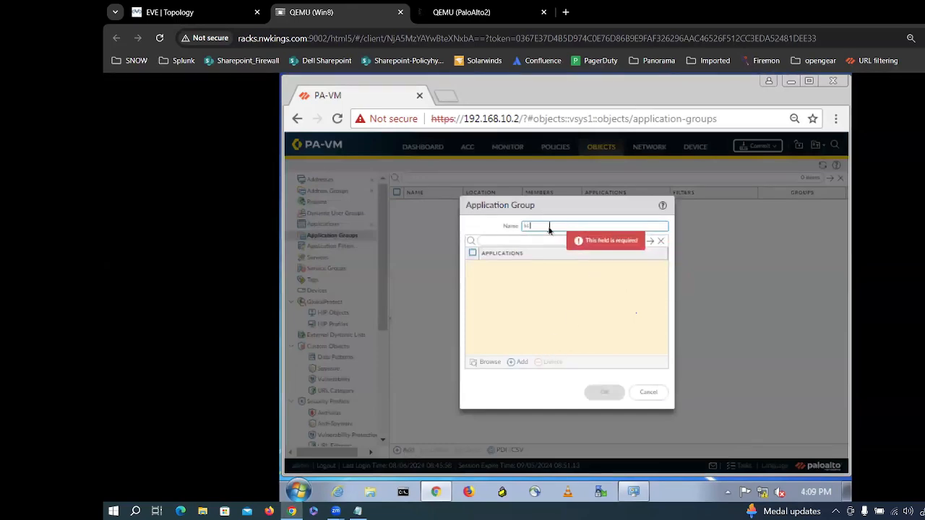
key(BackSpace)
key(BackSpace)
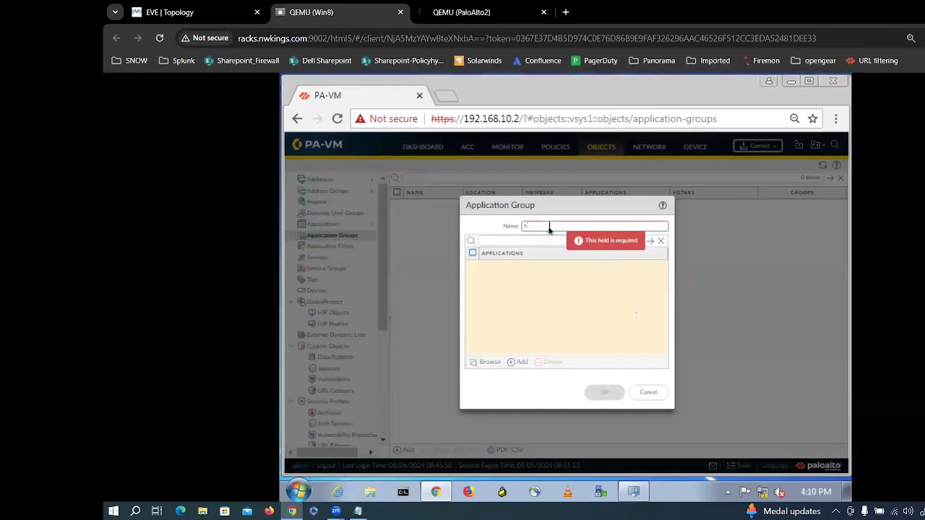
text(social)
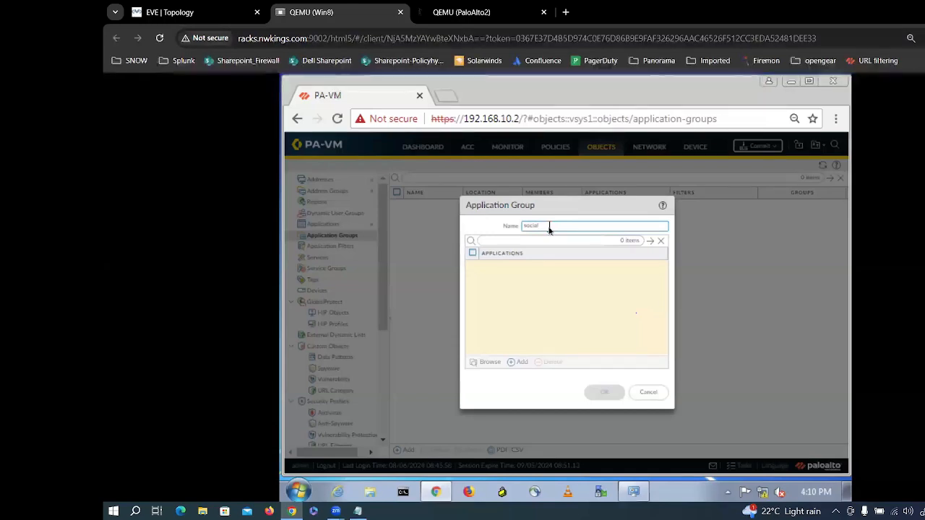
Step: Add google-base as the first member of the social group
click(520, 362)
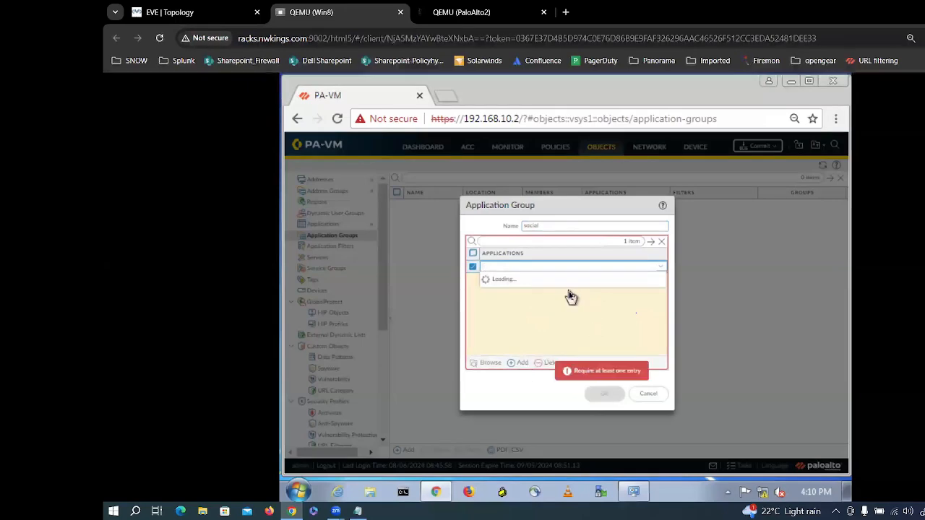
scroll(570, 296, down, 5)
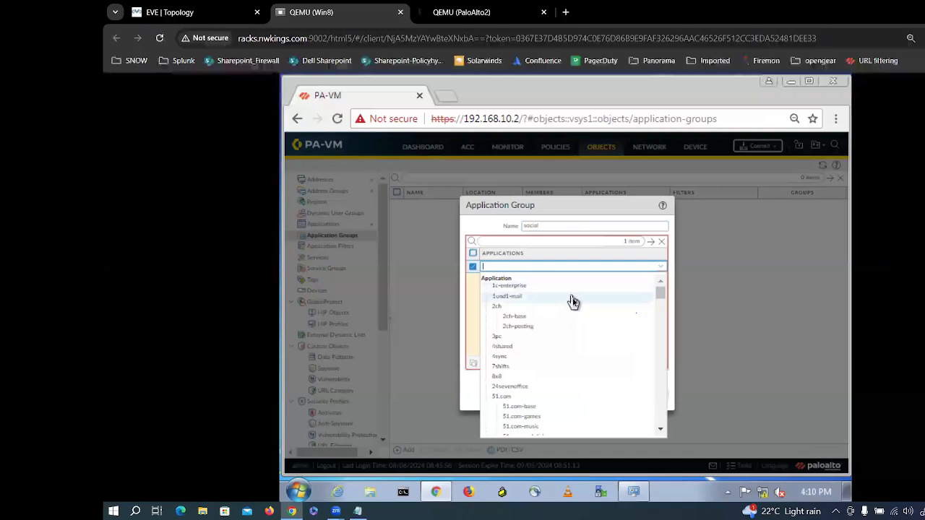
scroll(575, 318, down, 10)
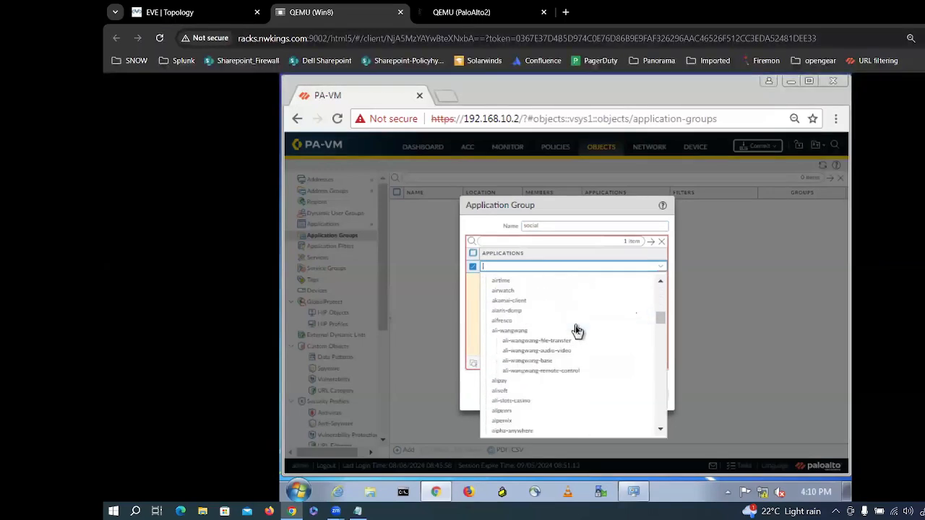
scroll(578, 339, down, 10)
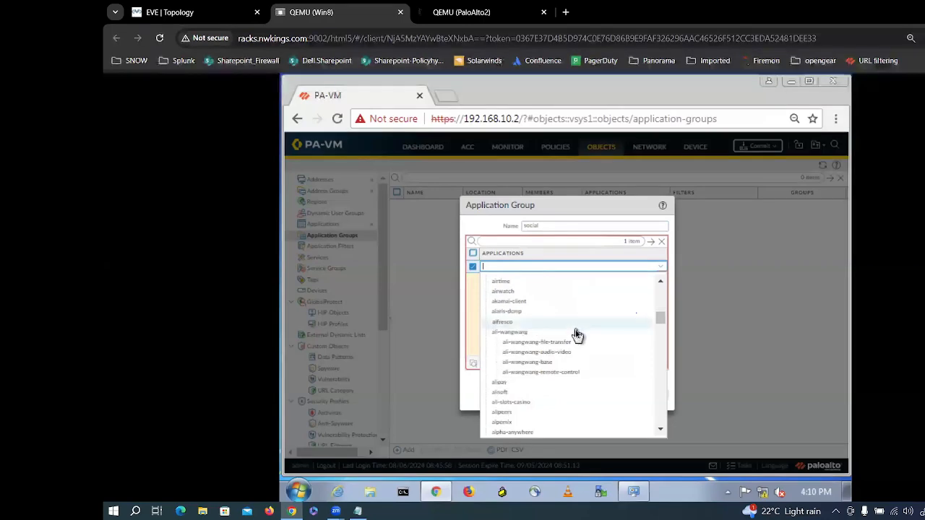
scroll(584, 358, down, 10)
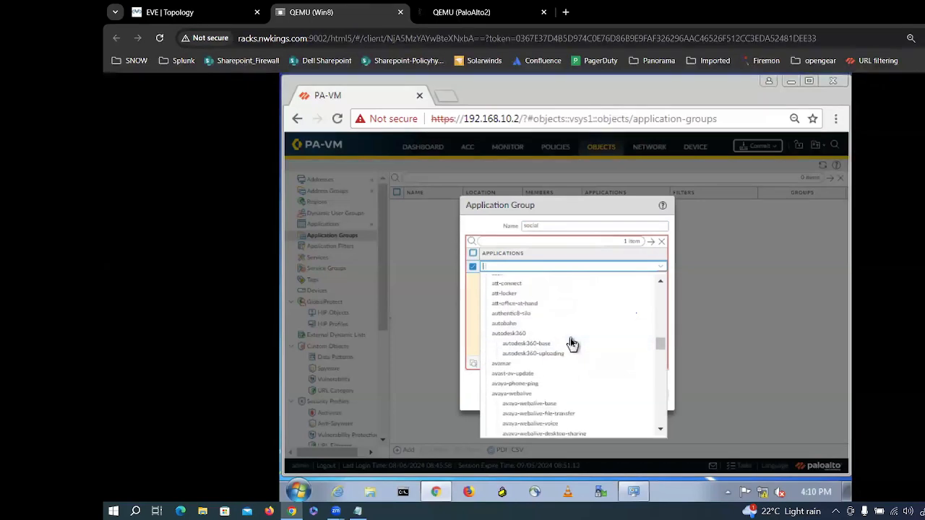
text(zoom)
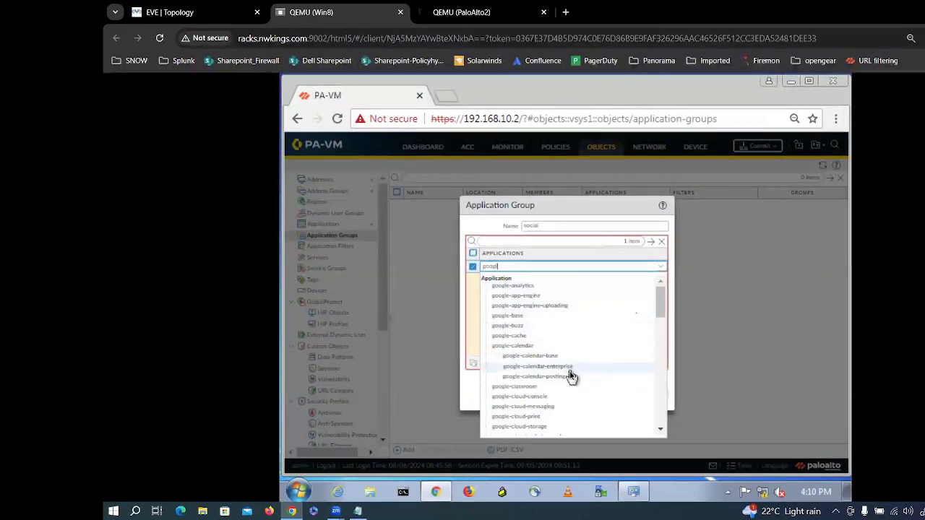
click(511, 321)
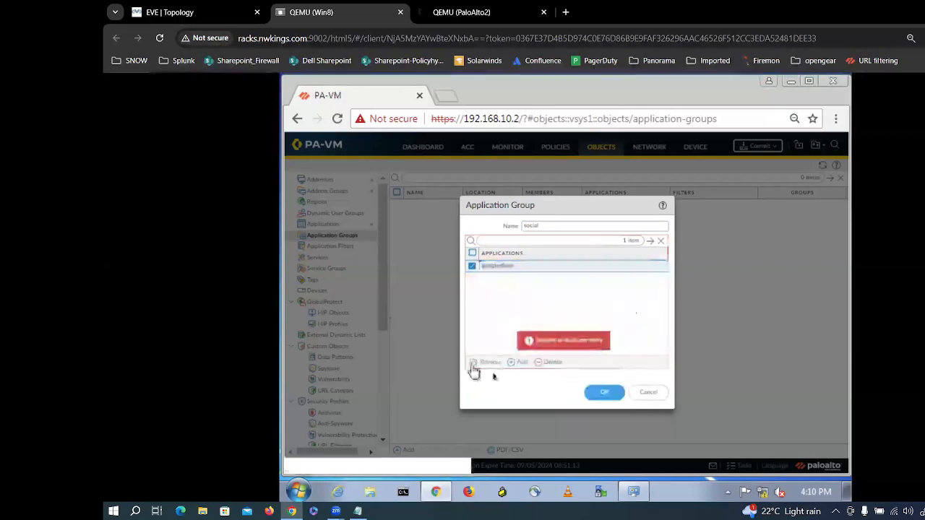
Step: Add facebook as the second member of the social group
click(517, 363)
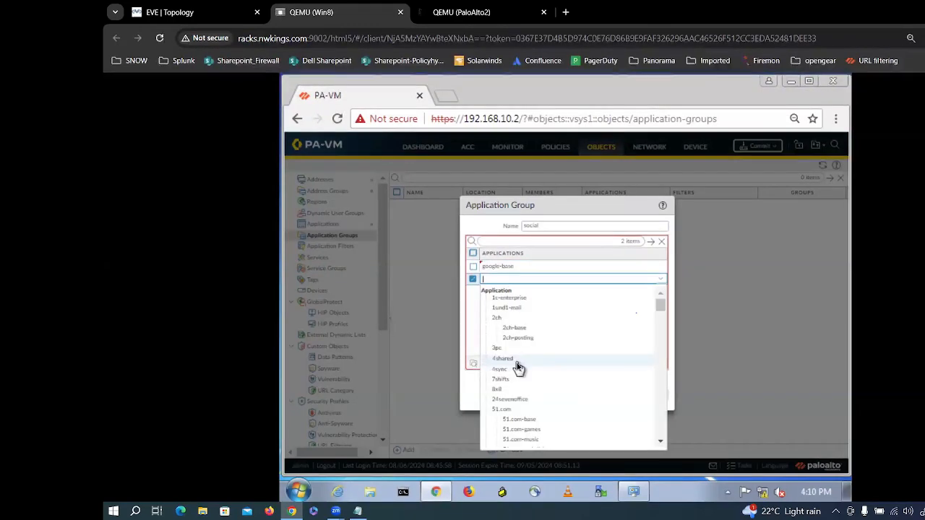
text(face)
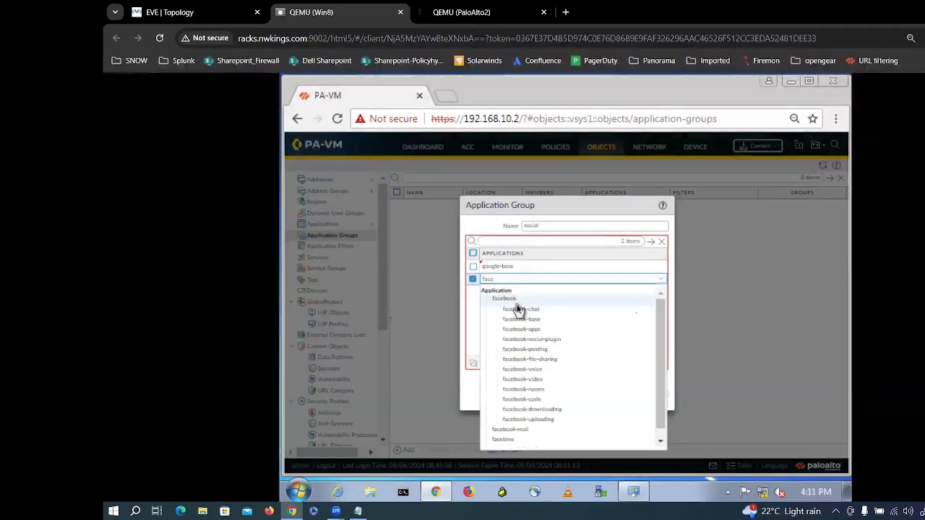
click(516, 300)
click(512, 327)
click(513, 367)
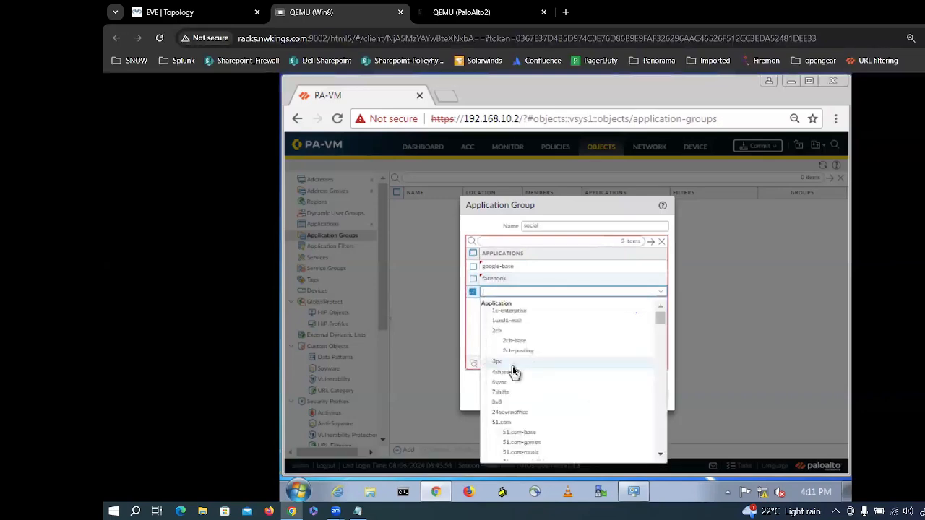
Step: Abandon the meta search and delete the empty extra application row
text(me)
key(BackSpace)
key(BackSpace)
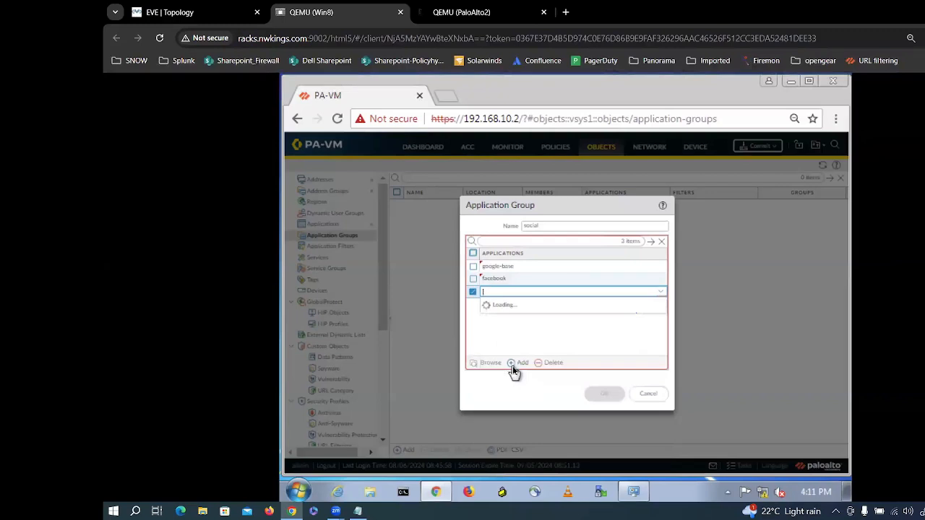
text(me)
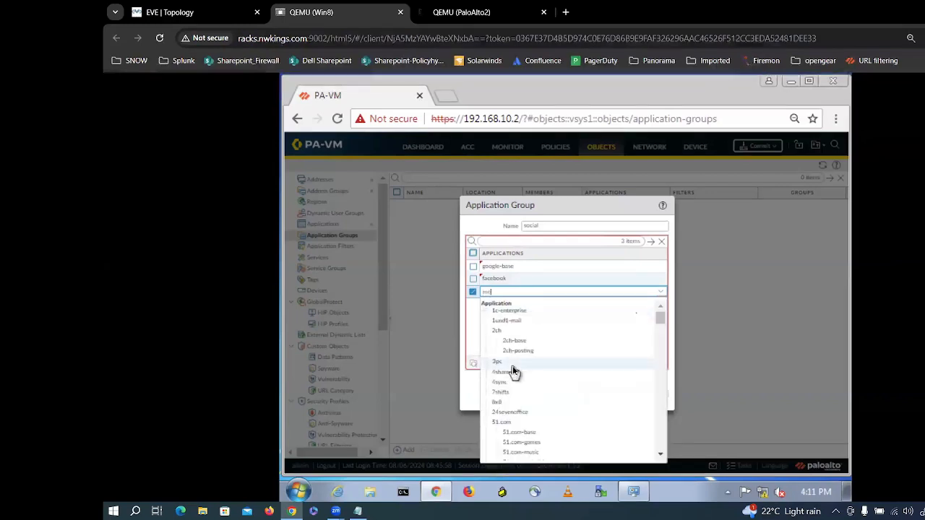
text(ta)
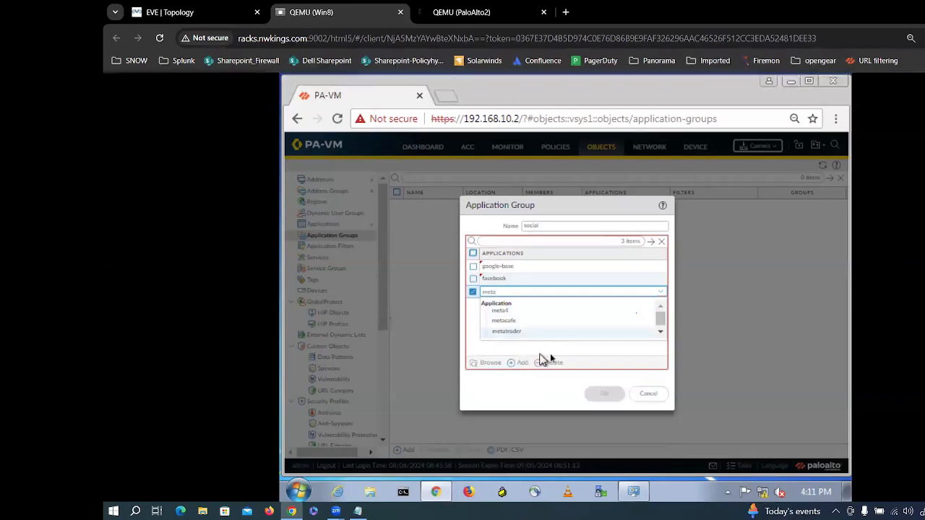
click(474, 293)
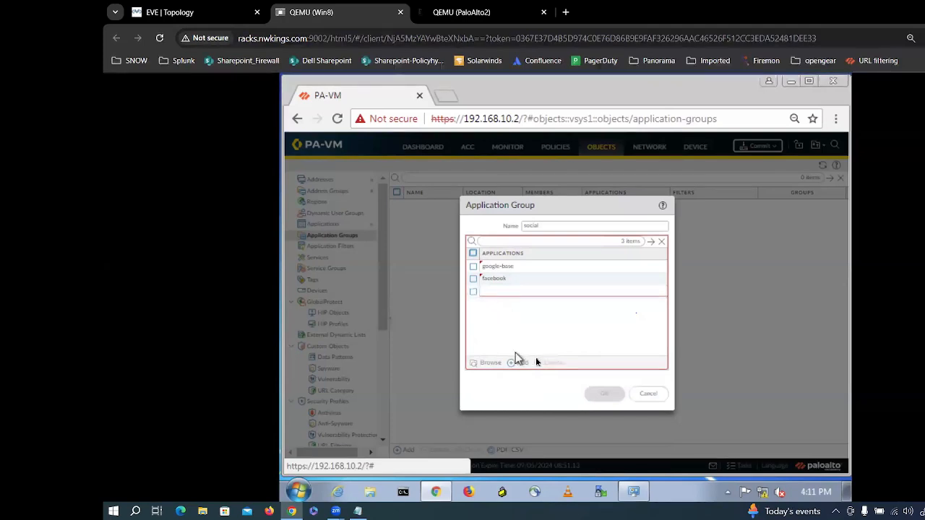
click(473, 292)
click(549, 365)
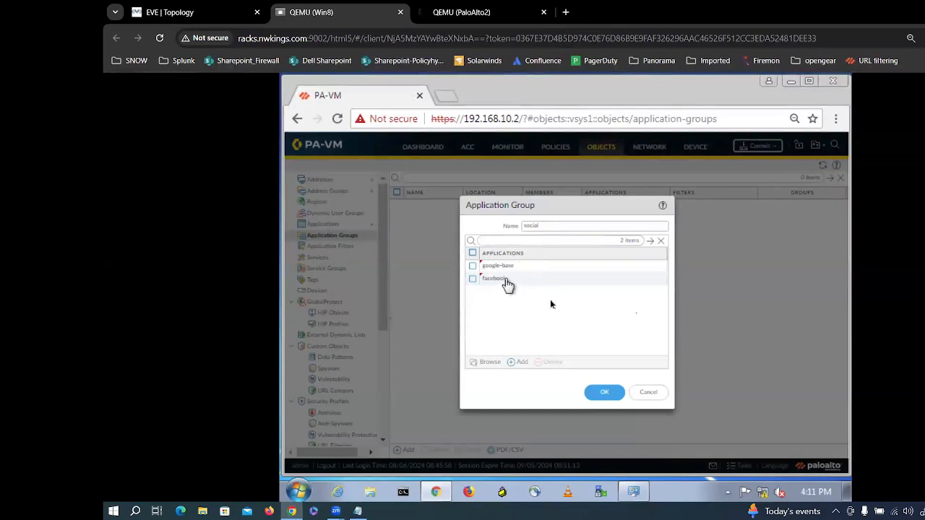
Step: Add facebook-video as the third member of the social group
click(517, 364)
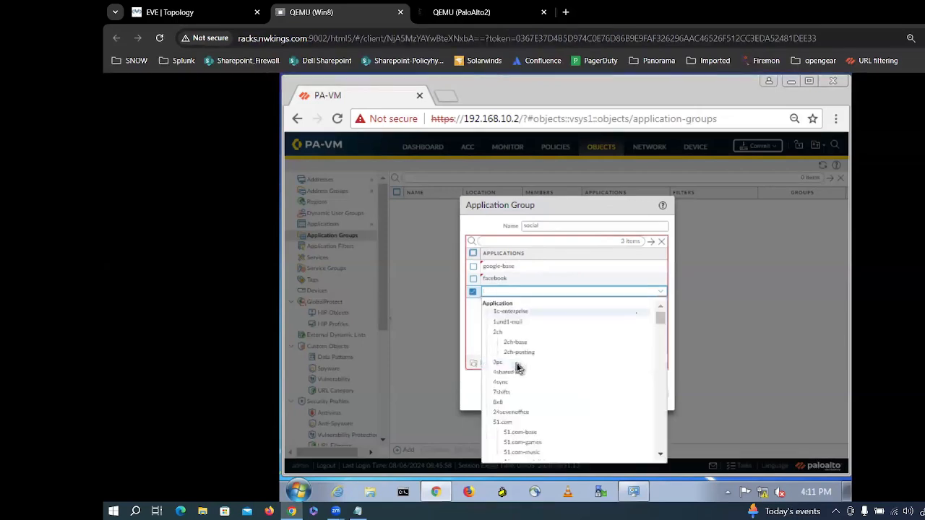
text(face)
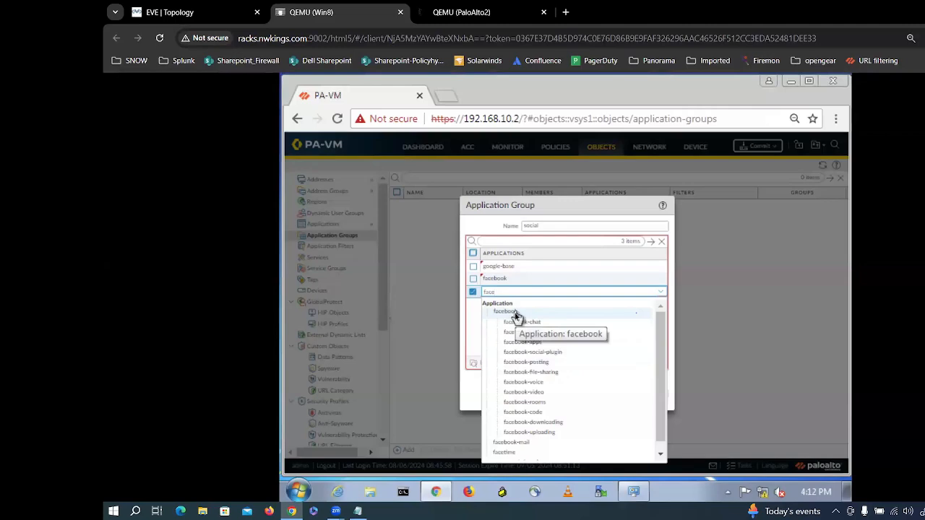
click(571, 401)
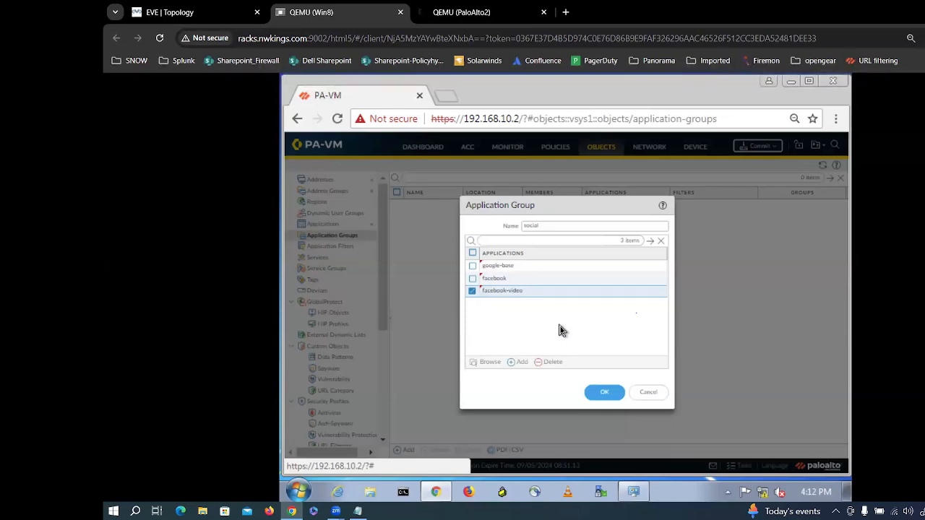
Step: Start a fourth application row and enter a meta search
click(520, 363)
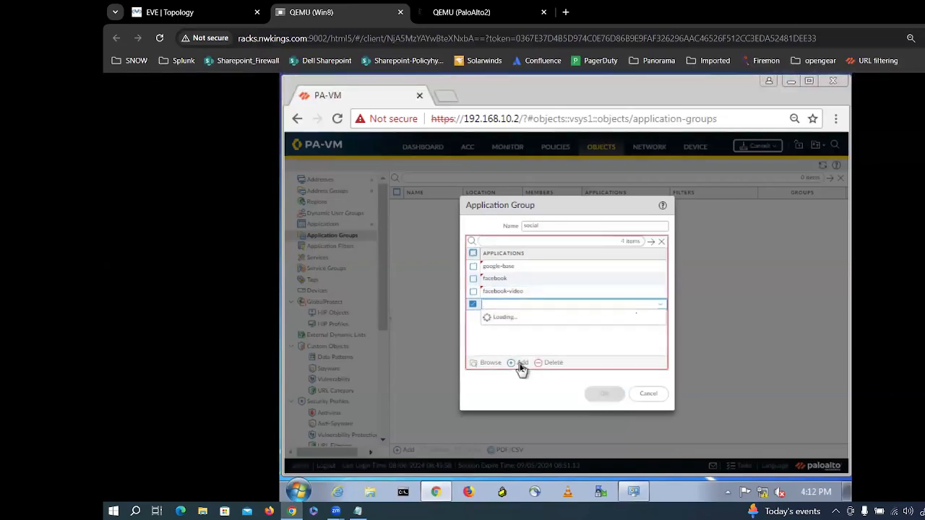
text(m)
key(BackSpace)
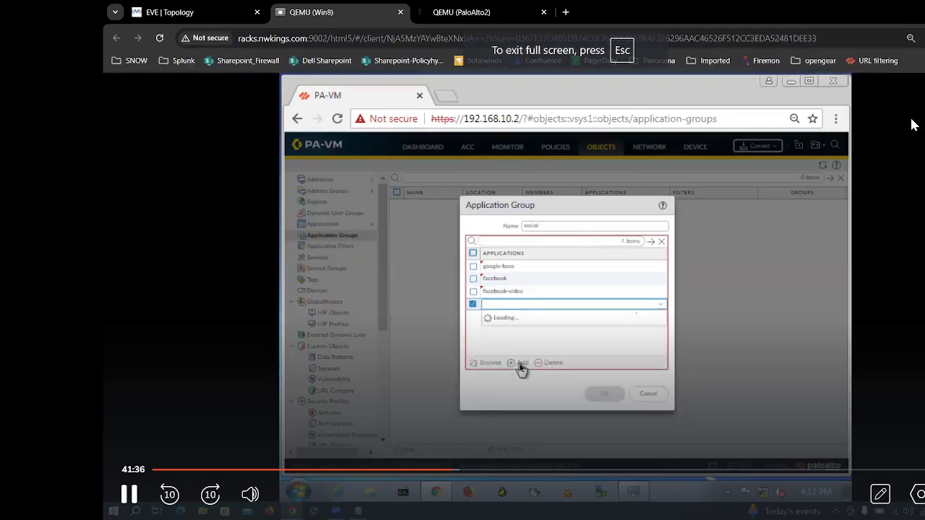
text(meta)
key(BackSpace)
key(BackSpace)
key(BackSpace)
key(BackSpace)
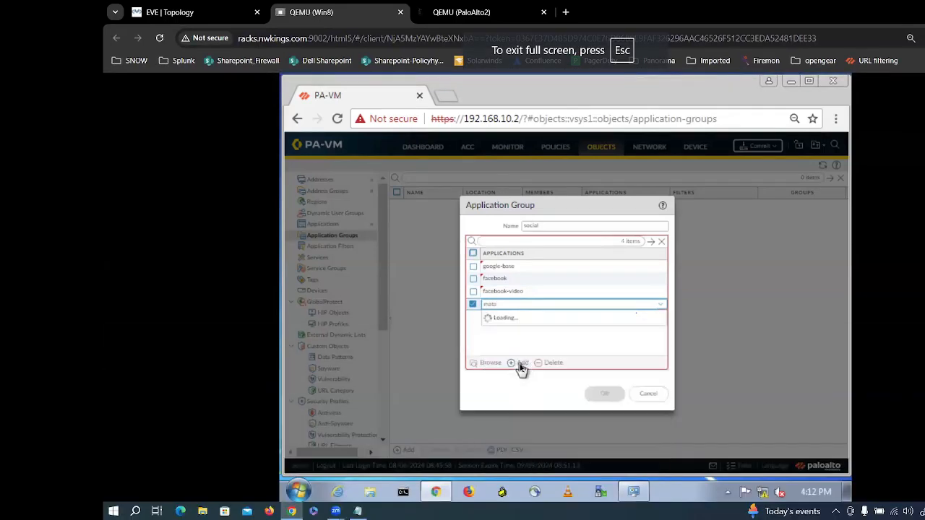
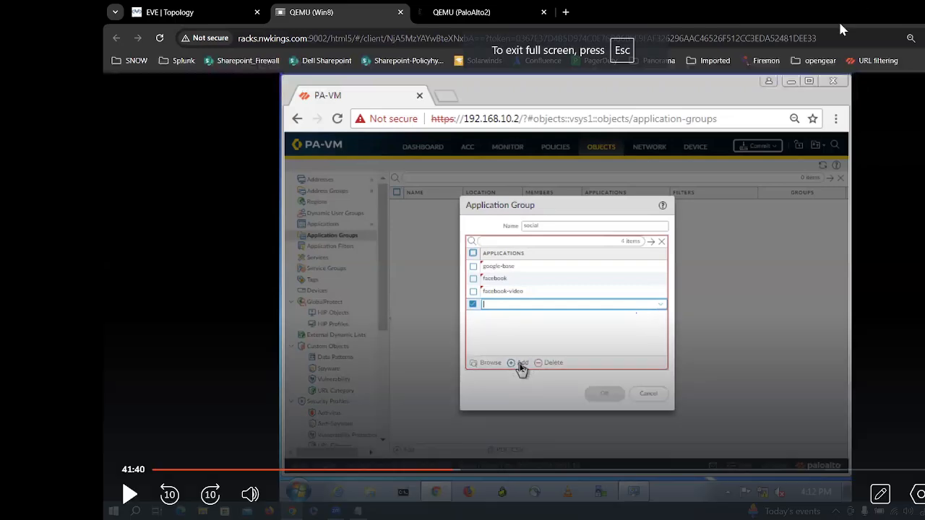
Step: Close the social application group and bring up the Security rulebase listing Policy_test
click(693, 191)
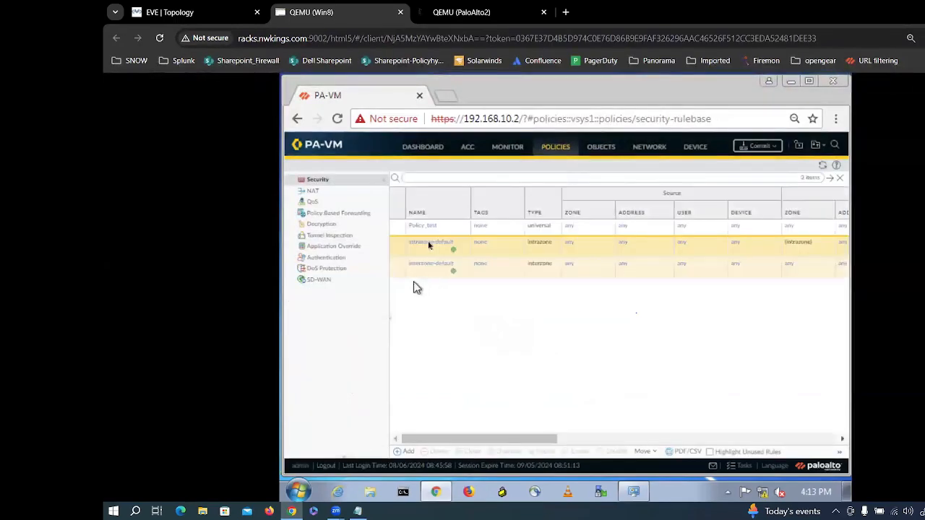
Step: Add an application entry to Policy_test, search 'sslia' then 'meta', and clear the search
click(426, 226)
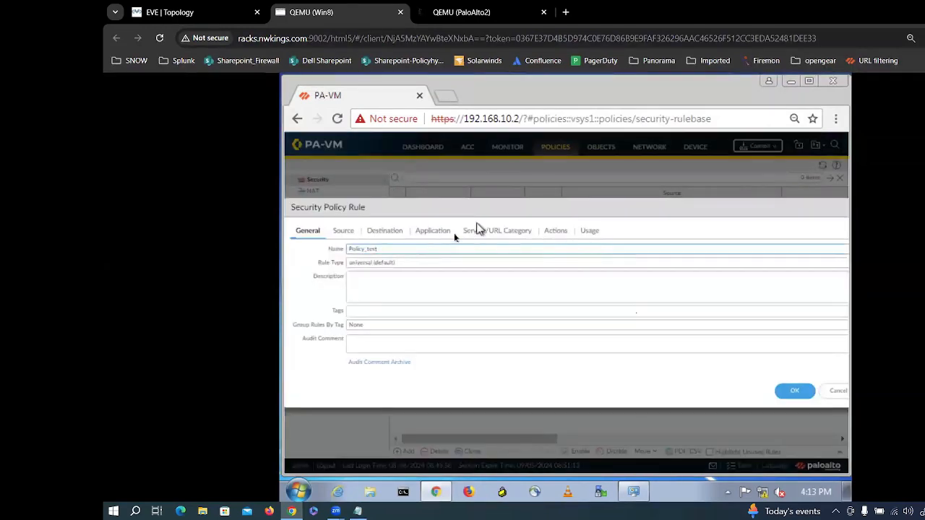
click(426, 238)
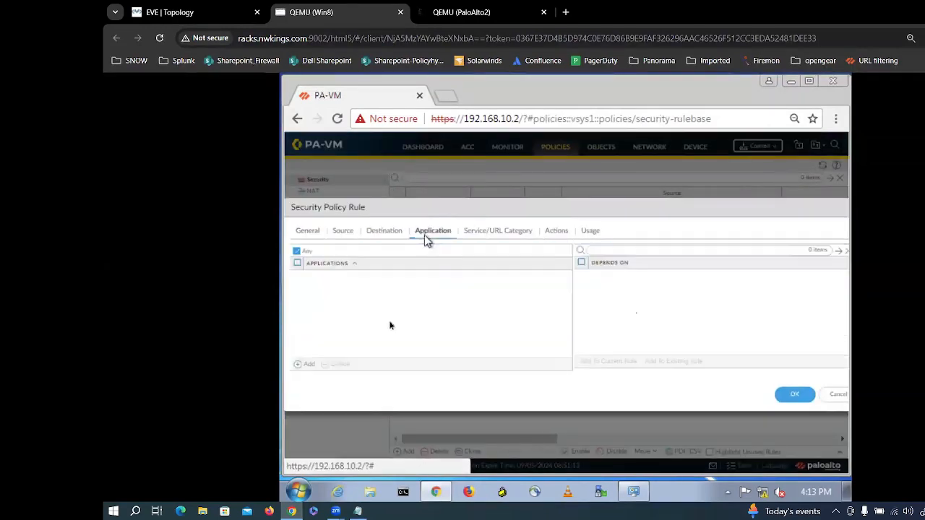
click(303, 364)
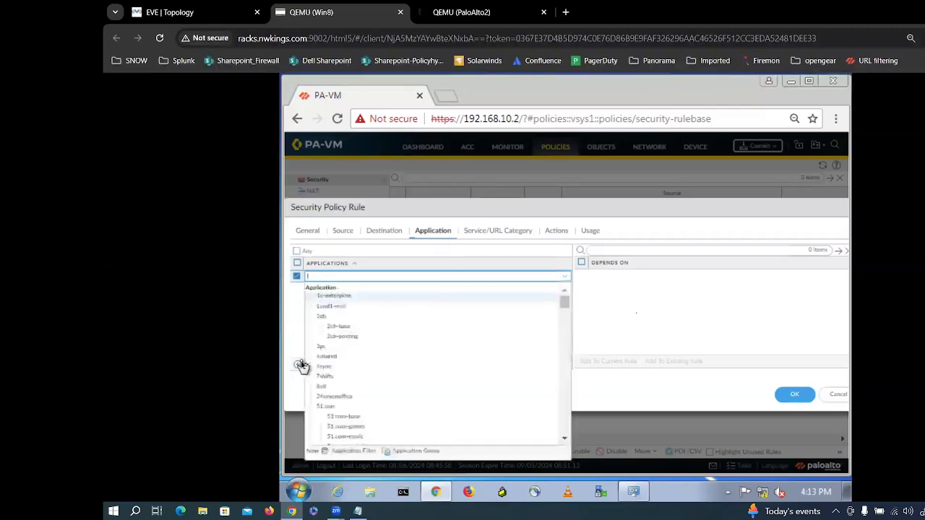
text(ssl)
text(ia)
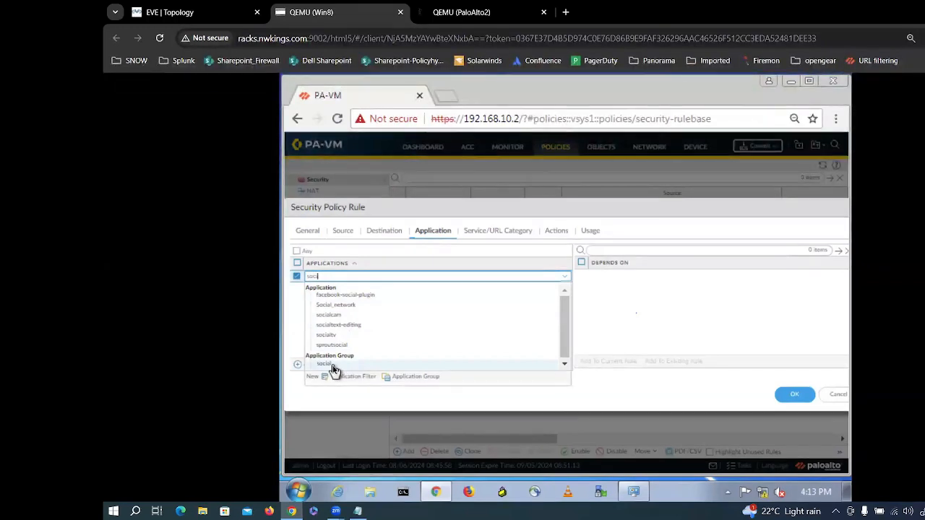
text(meta)
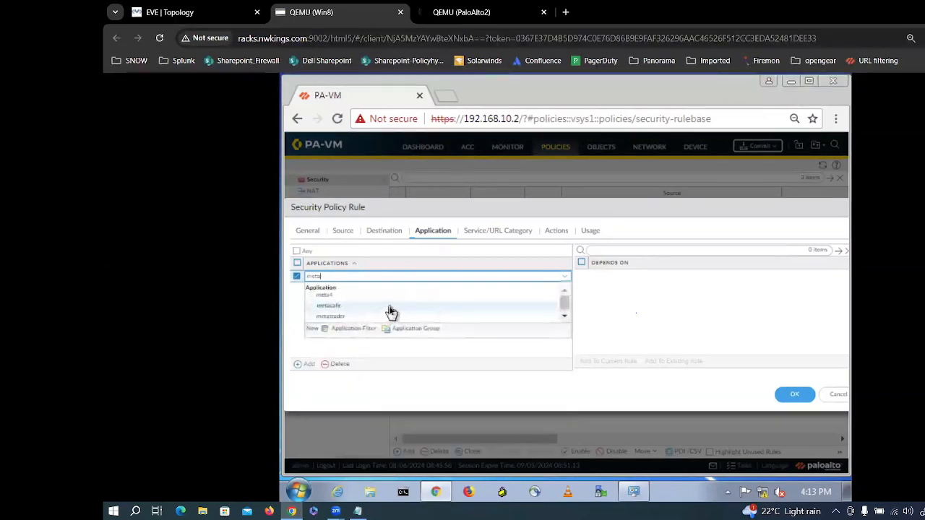
key(BackSpace)
key(BackSpace)
key(BackSpace)
key(BackSpace)
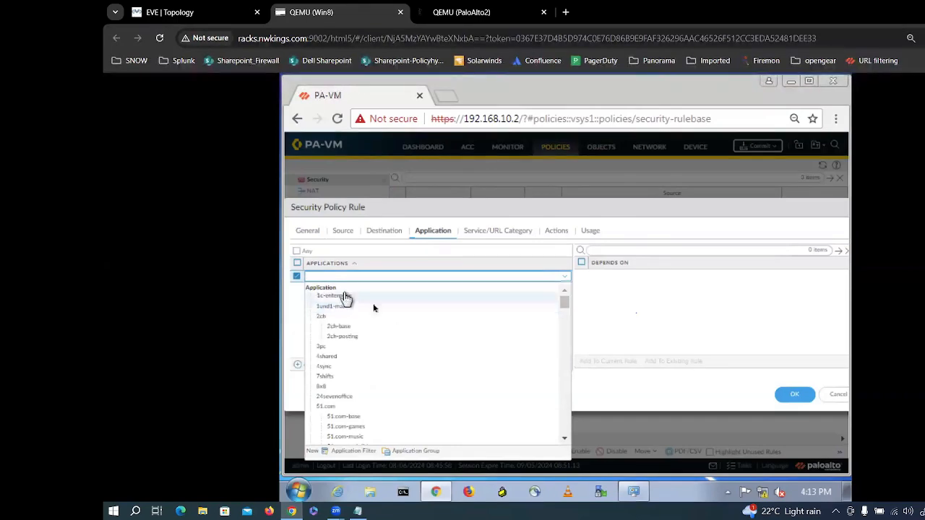
Step: Discard the Policy_test edit and open facebook's details under Application Groups
click(842, 395)
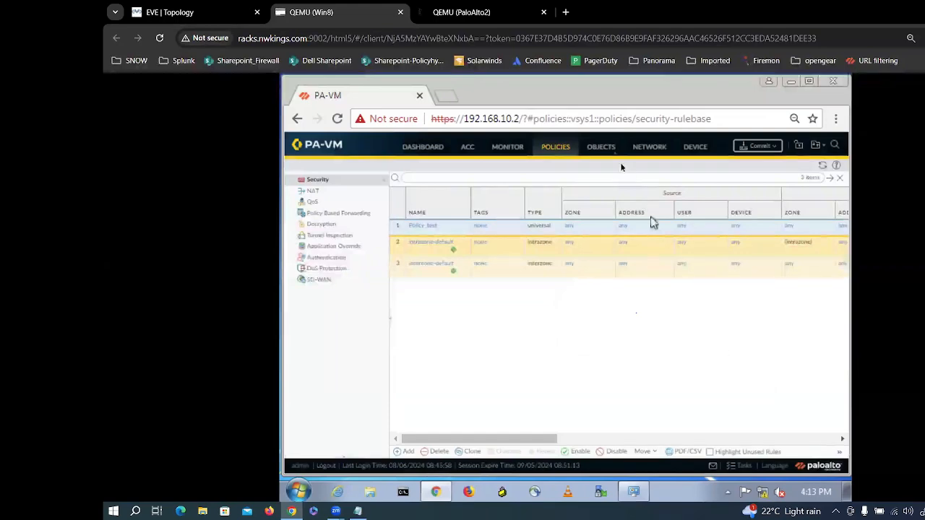
click(607, 149)
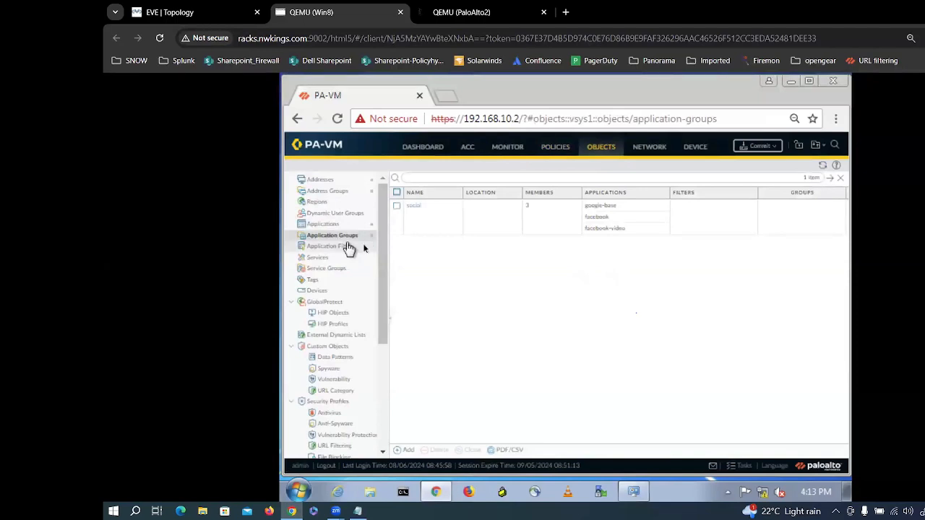
click(609, 225)
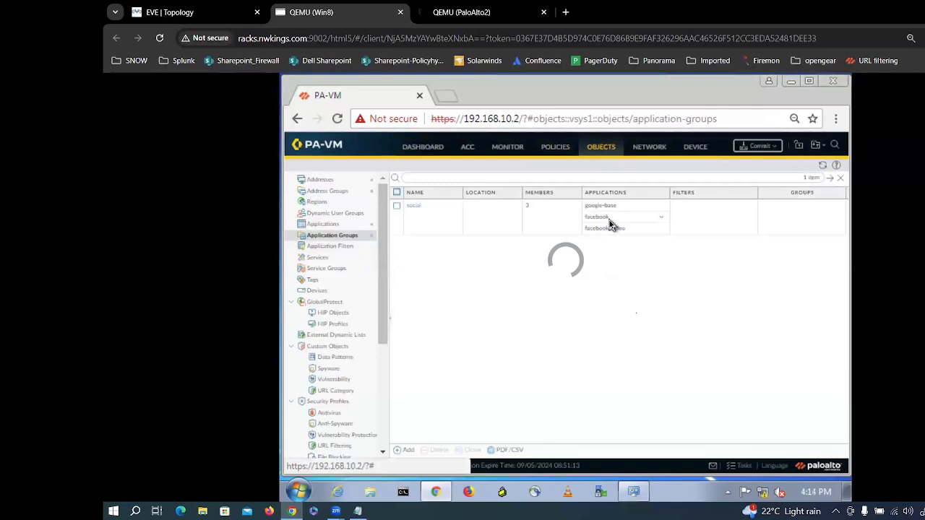
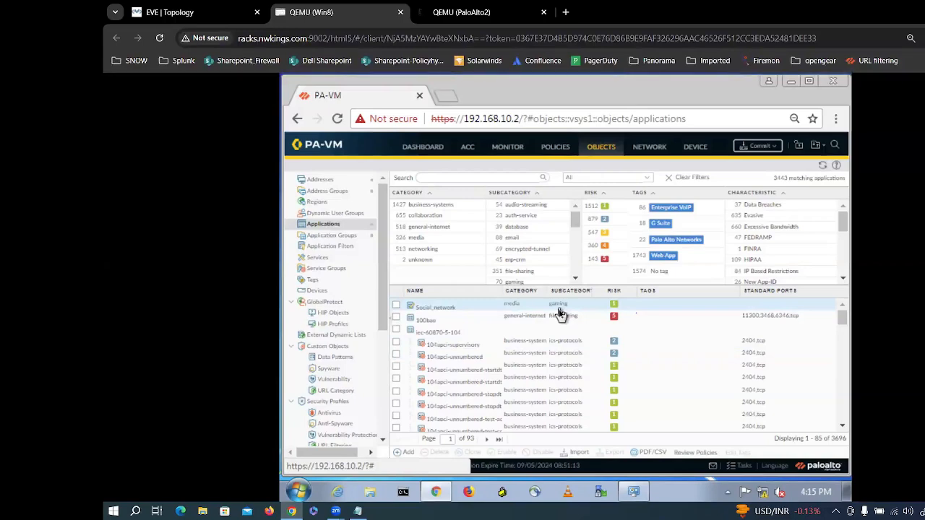
Step: Move from Application Groups to the Application Filters page to begin a new filter
click(345, 239)
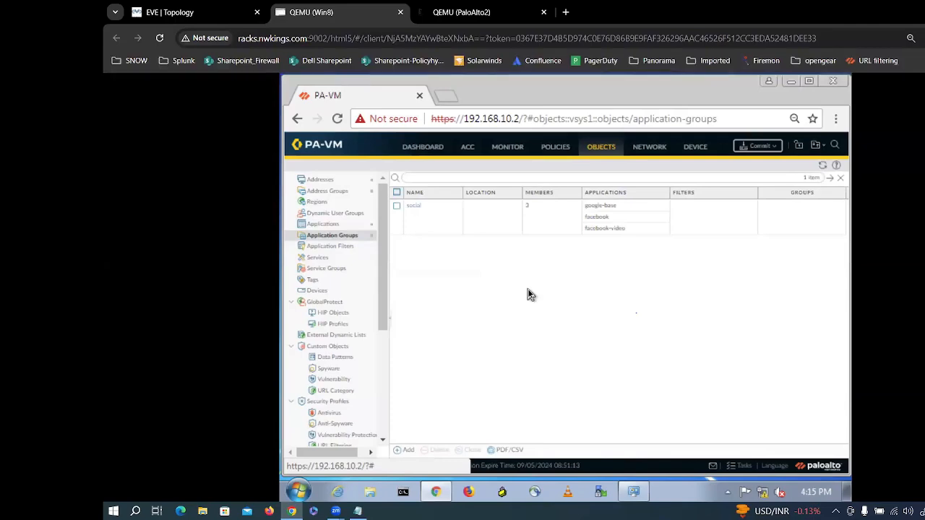
click(305, 247)
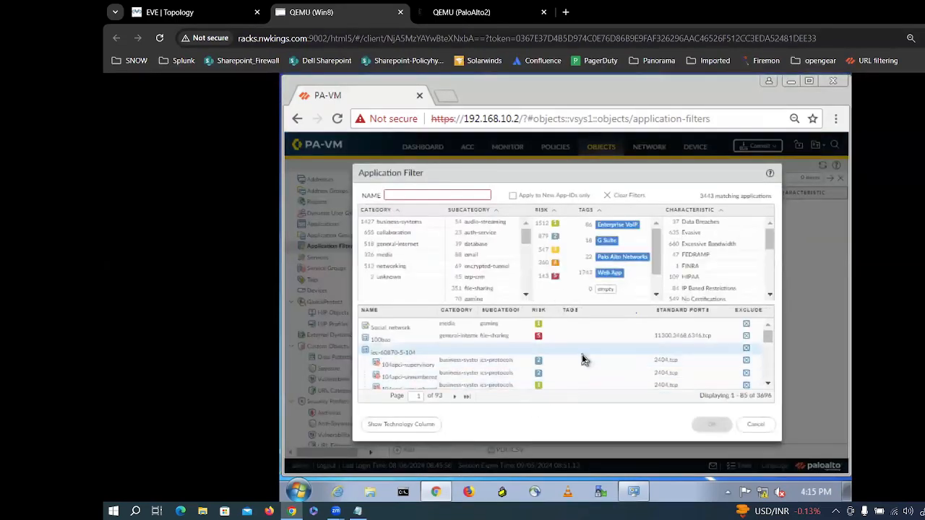
Step: Cancel the open filter form, start a fresh application filter and name it 'social'
click(755, 428)
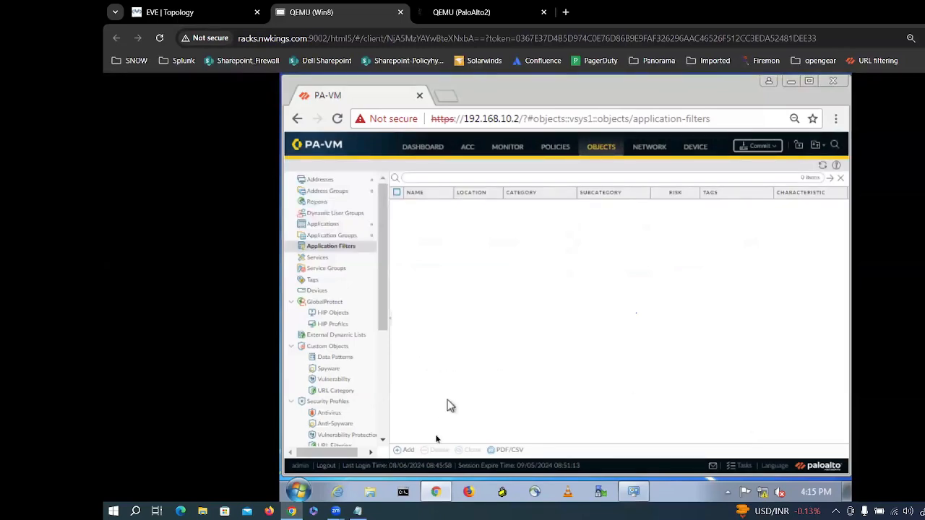
click(404, 449)
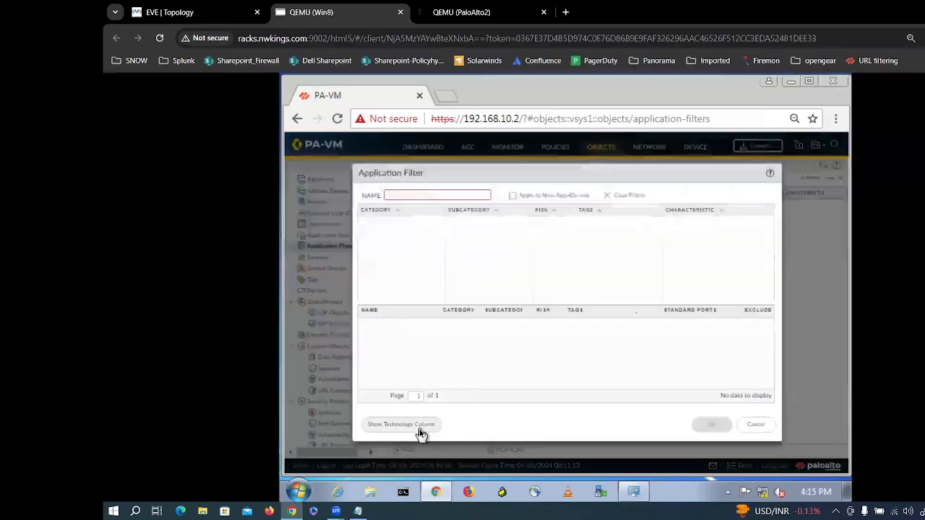
click(413, 196)
text(socia)
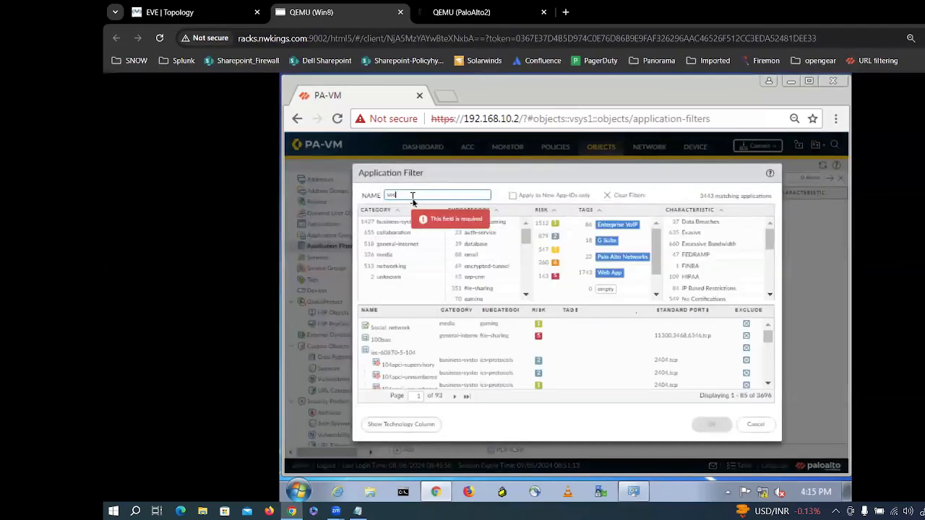
text(l)
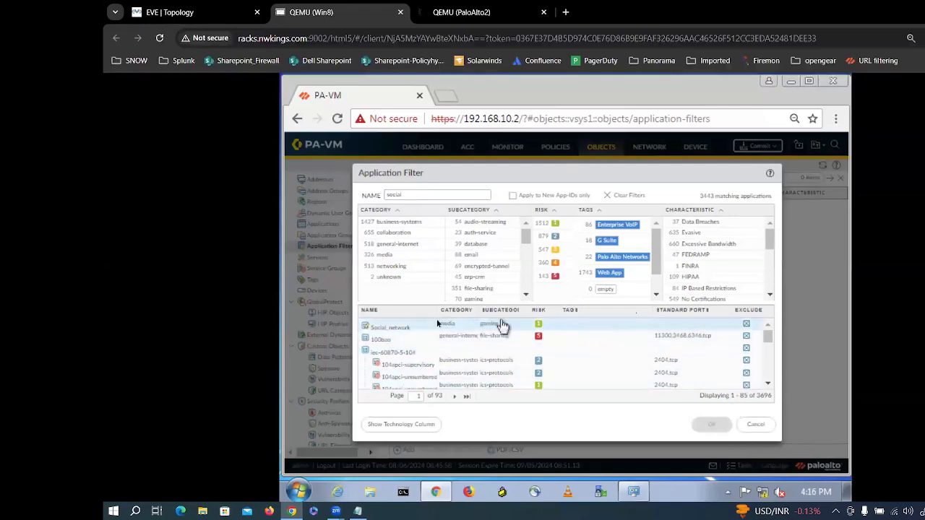
Step: Rename the filter from 'social' to 'facebook' and then to 'web-browsing'
double_click(371, 325)
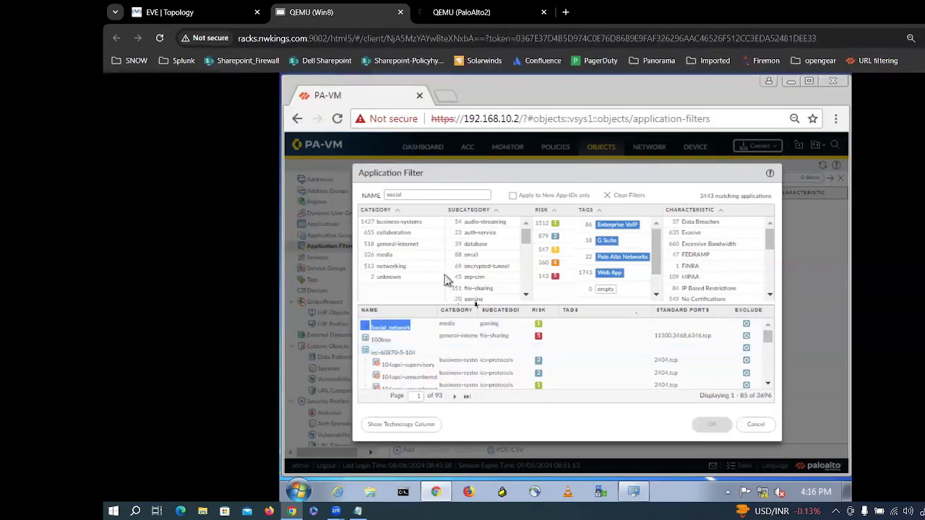
drag(412, 195, 381, 195)
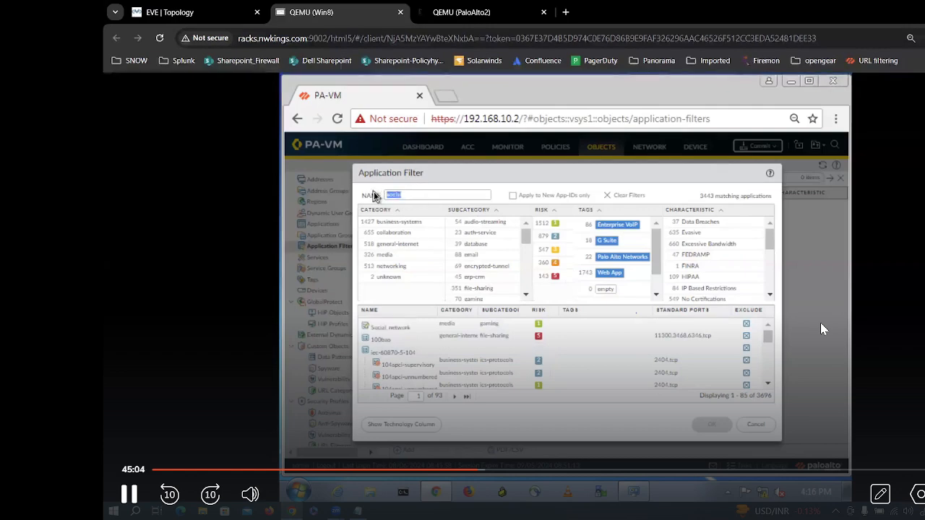
key(BackSpace)
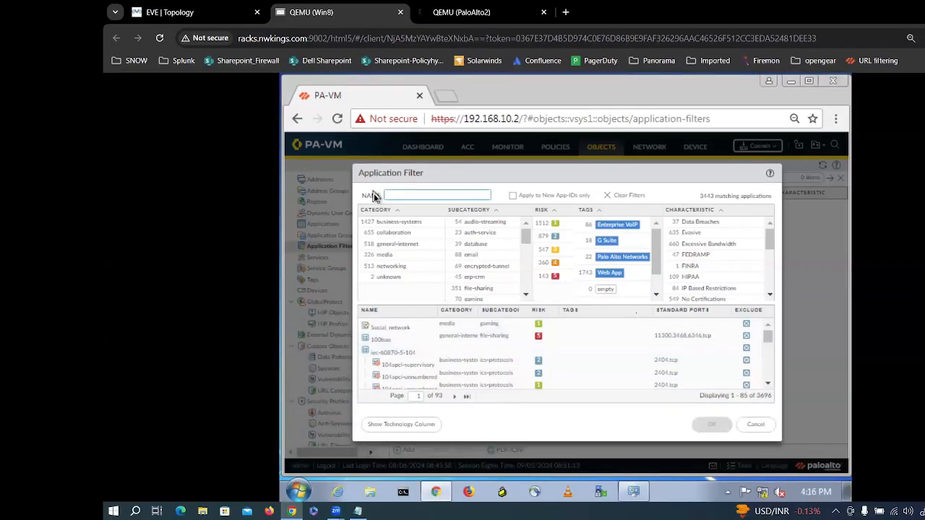
text(facebook)
key(BackSpace)
key(BackSpace)
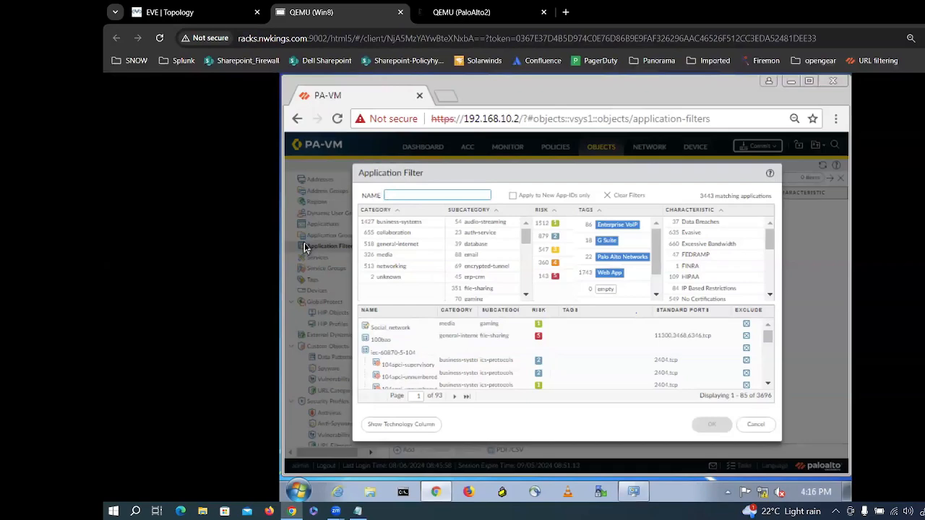
text(web)
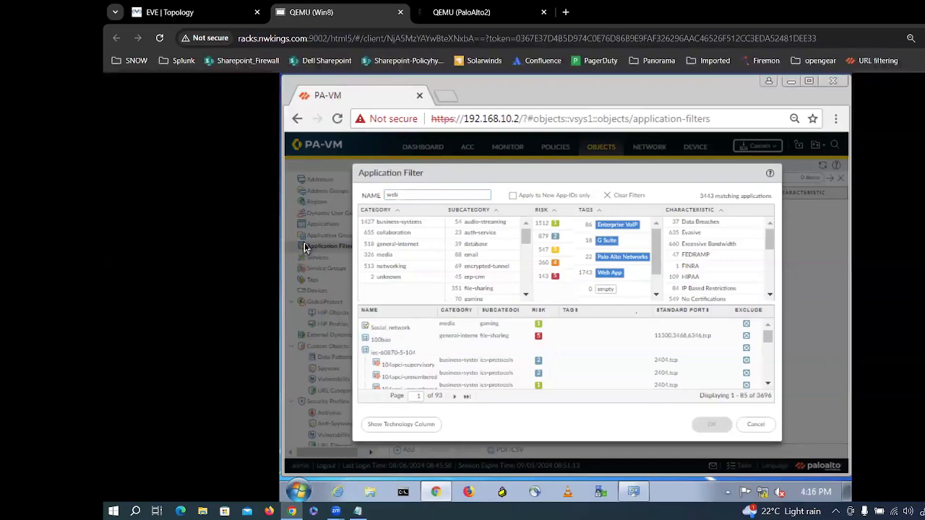
text(-browsing)
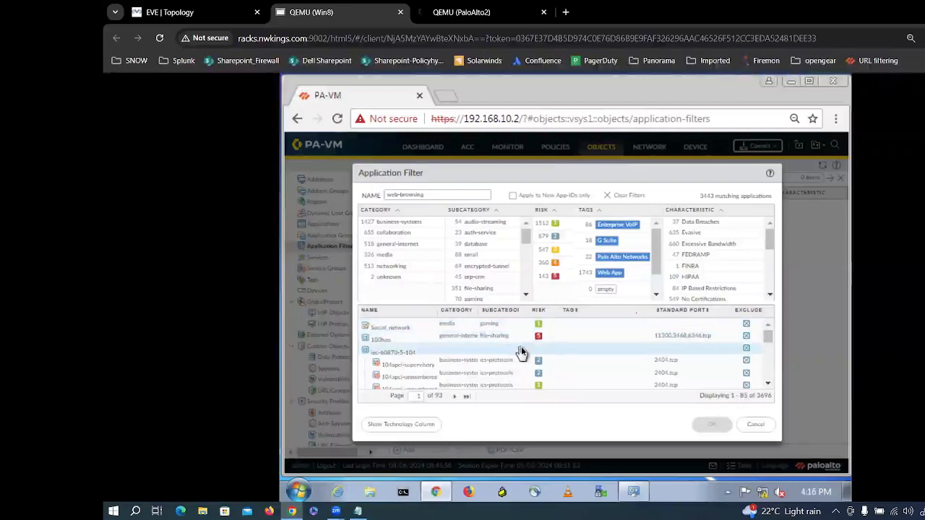
Step: Toggle Exclude on Social_network and back, then cancel the filter dialog
click(747, 325)
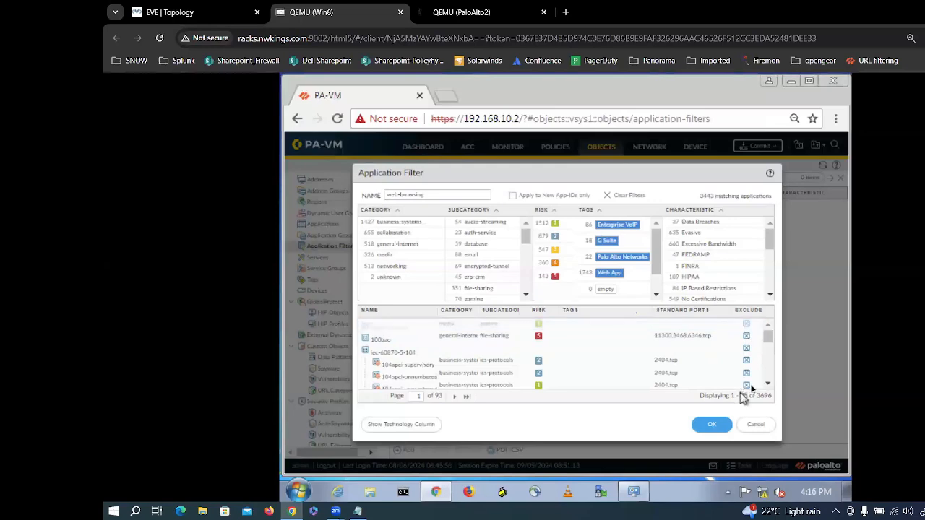
click(746, 324)
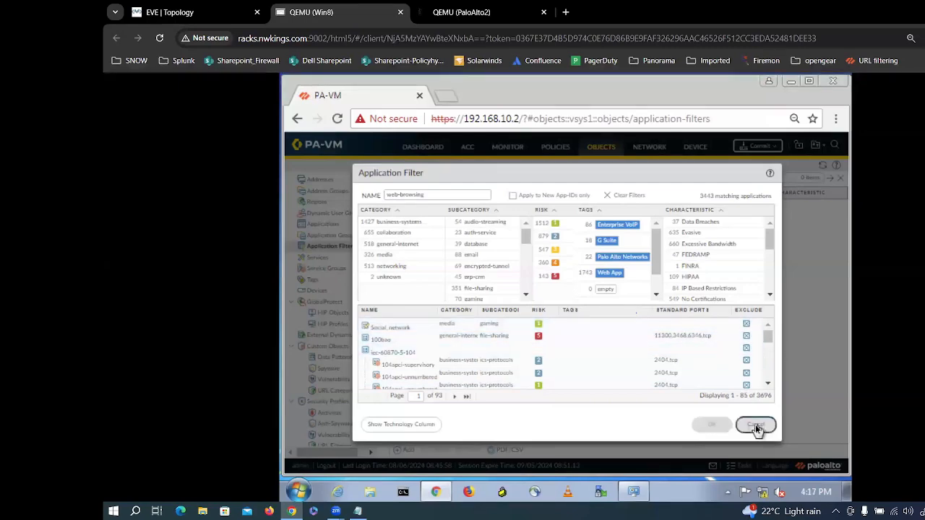
click(755, 425)
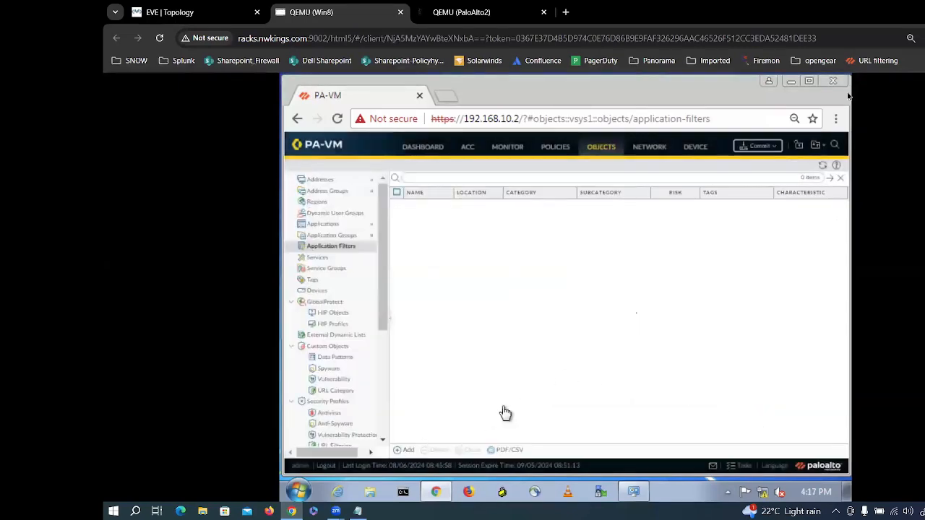
click(405, 449)
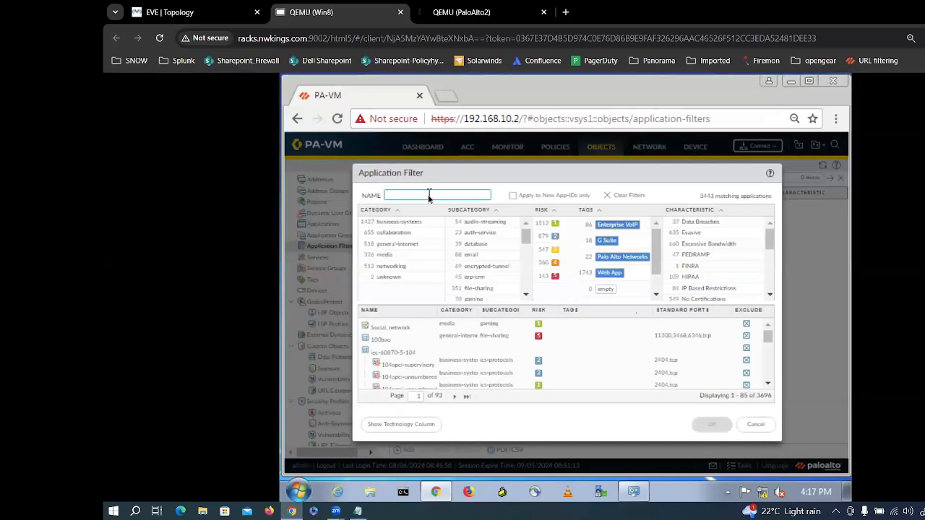
text(Socia)
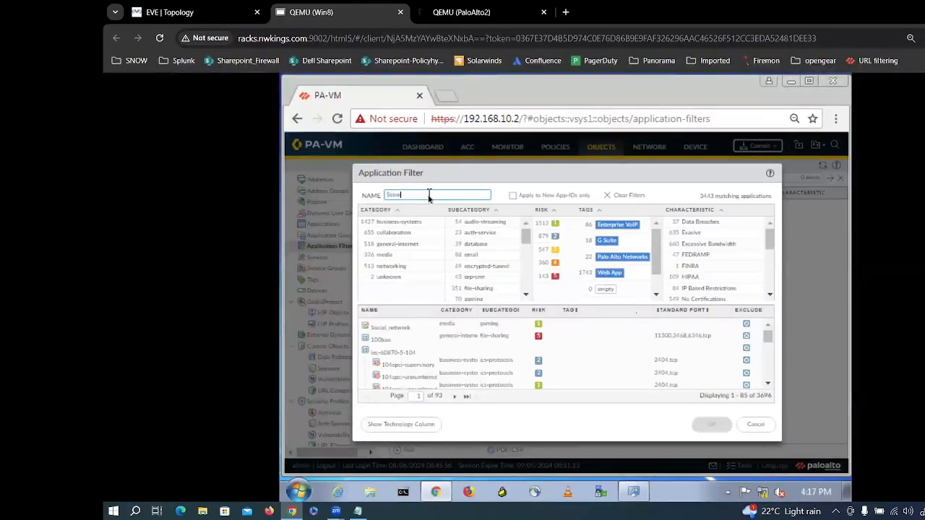
key(BackSpace)
key(BackSpace)
key(BackSpace)
key(BackSpace)
key(BackSpace)
key(BackSpace)
text(social)
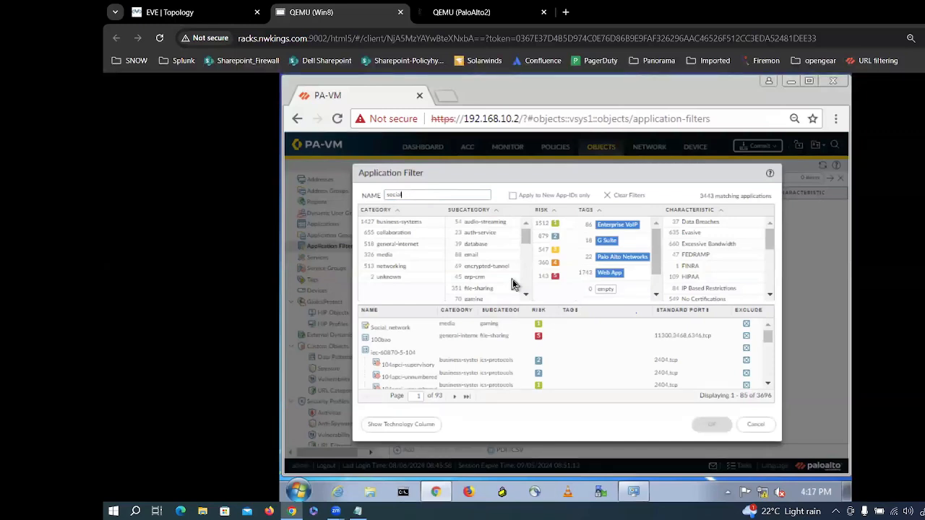
click(751, 423)
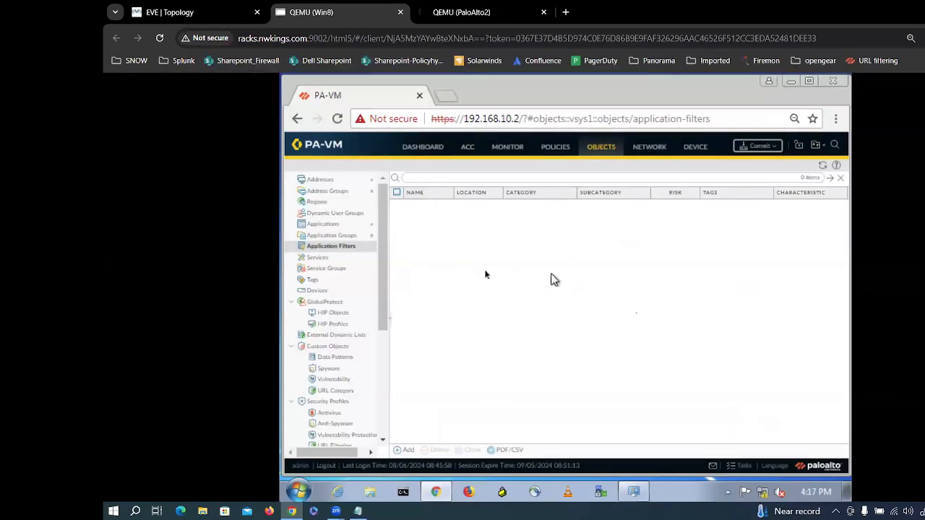
Step: On the Services page, add TCP service 'TCP-2371' with destination port 2371
click(327, 260)
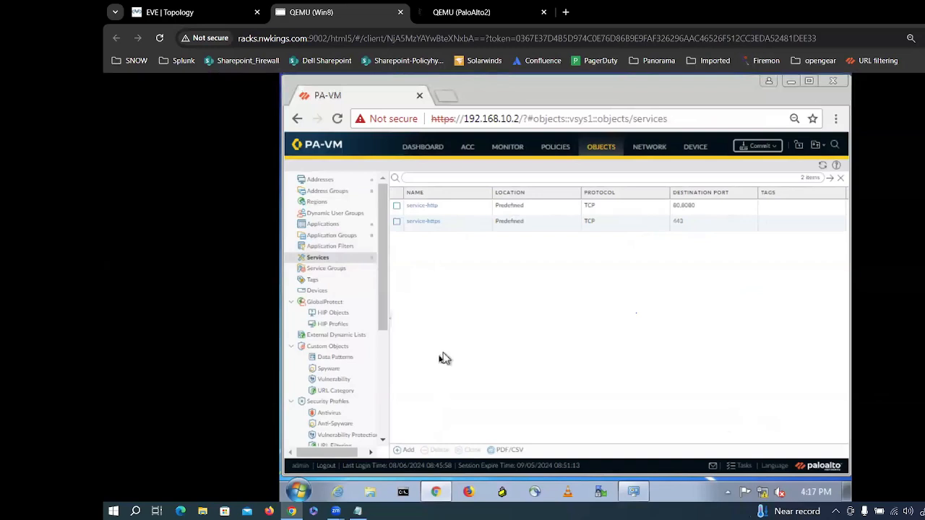
click(406, 450)
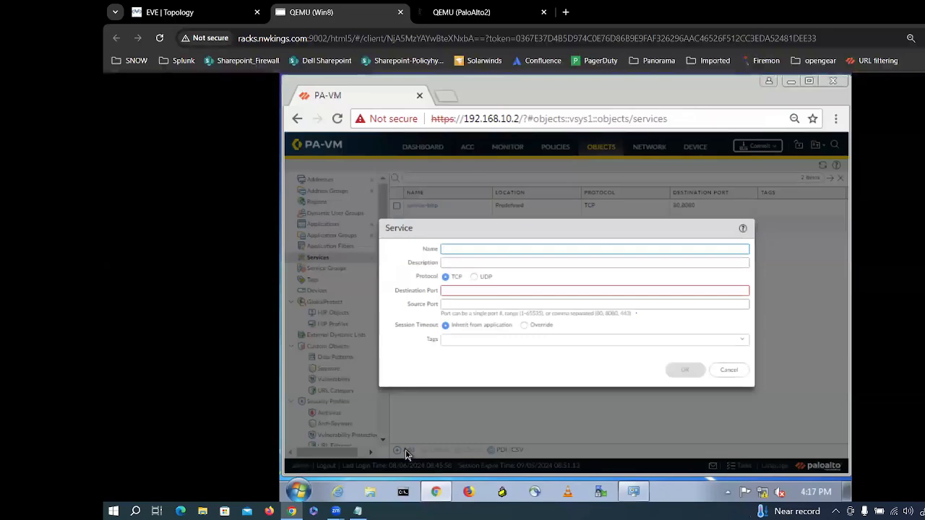
text(TCP)
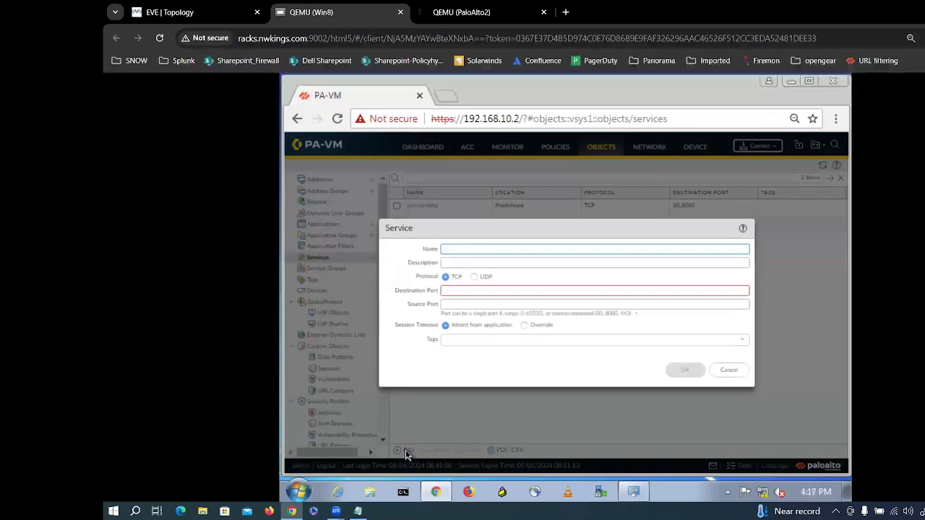
text(P-237)
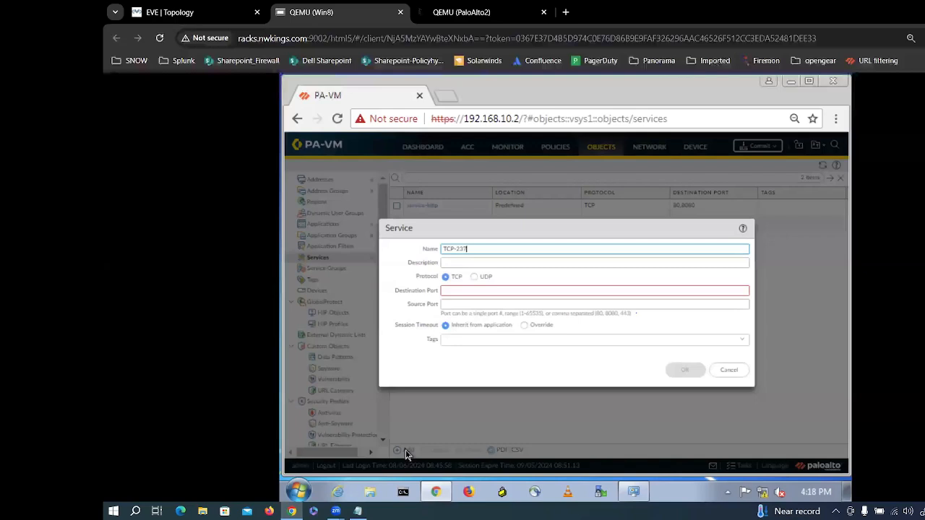
text(3)
key(BackSpace)
text(1)
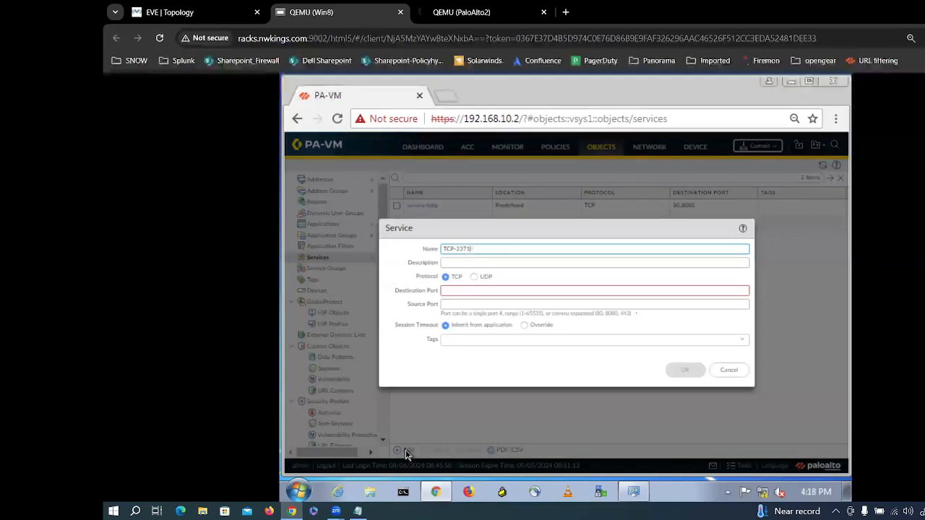
click(452, 293)
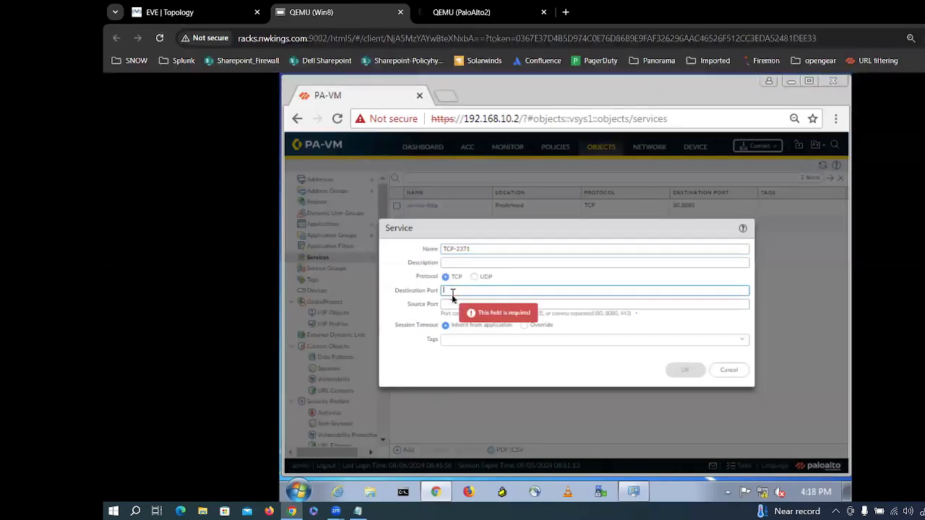
text(2371)
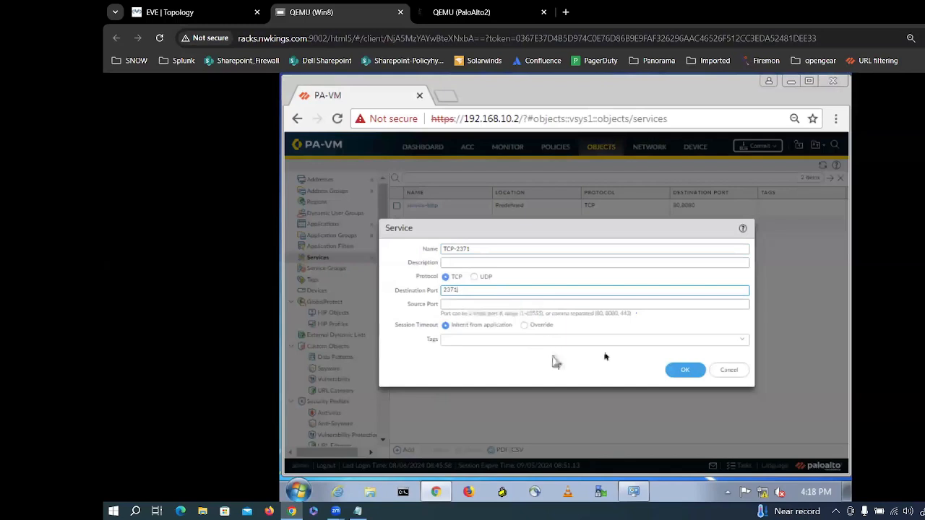
click(683, 372)
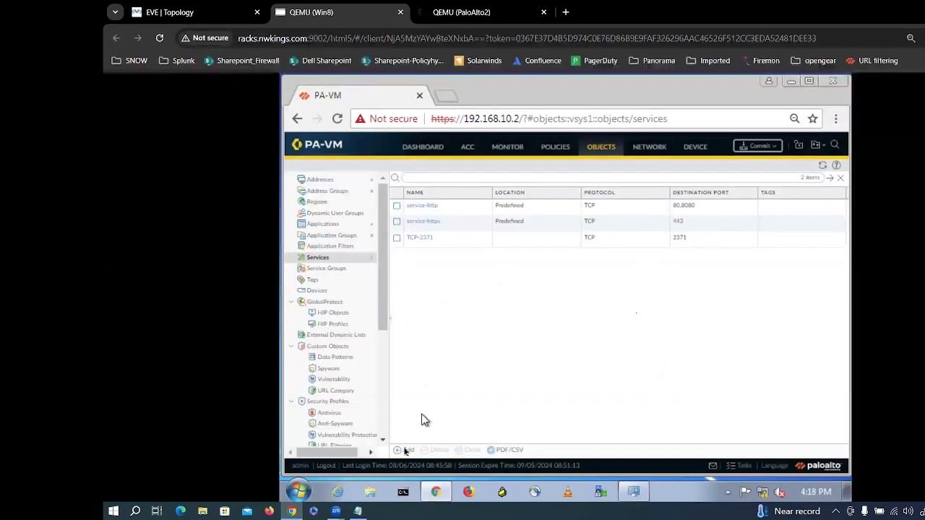
Step: Add service 'UDP-2371' with protocol UDP and destination port 2371
click(406, 451)
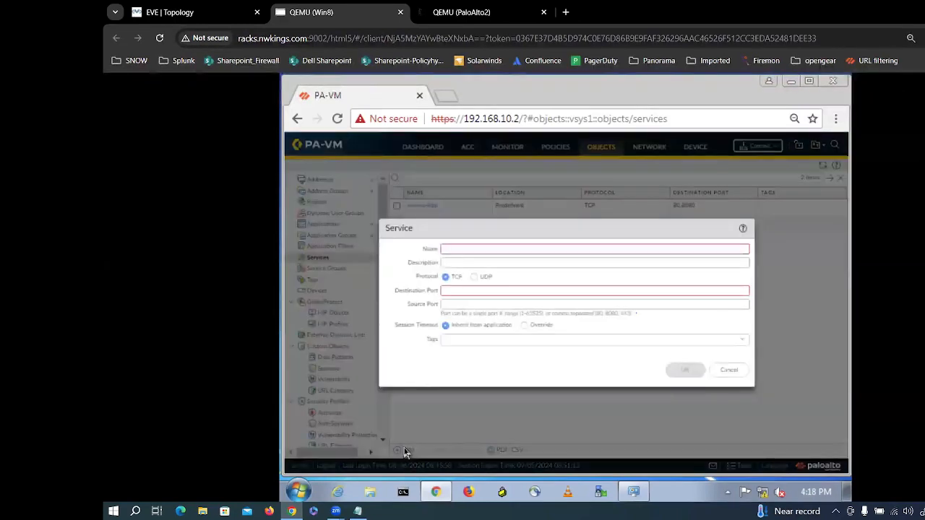
text(UDP-217)
click(451, 265)
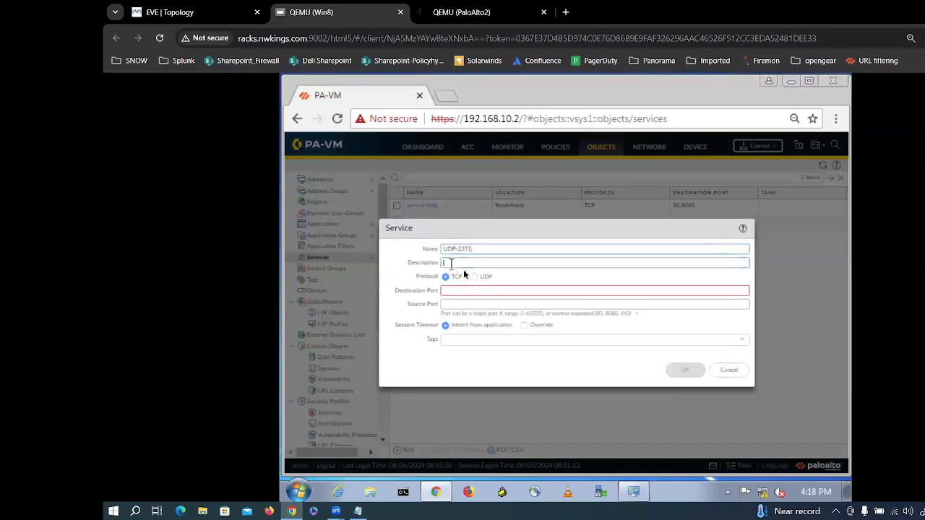
click(477, 280)
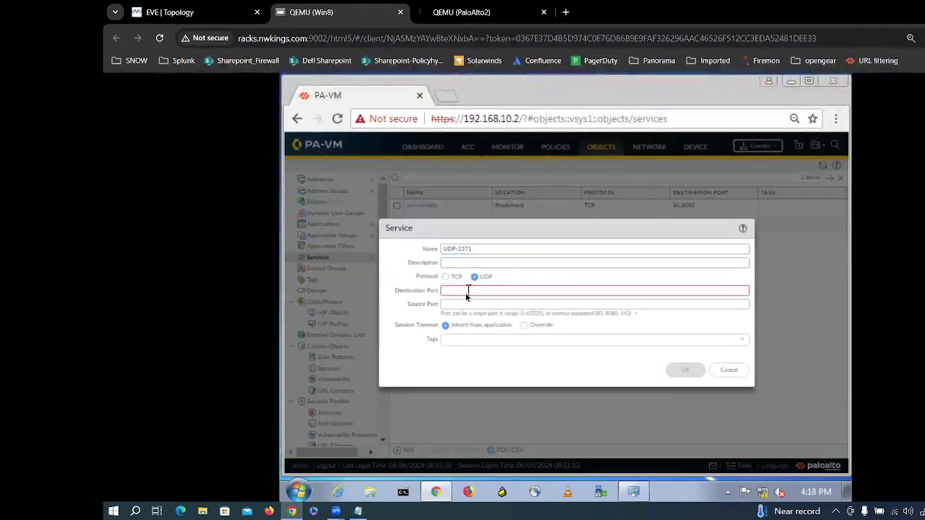
click(460, 291)
text(2371)
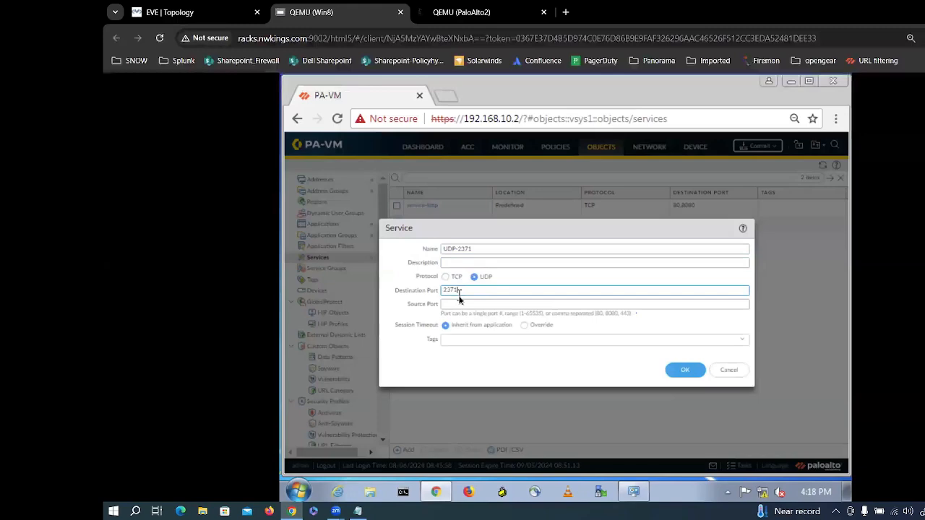
click(679, 371)
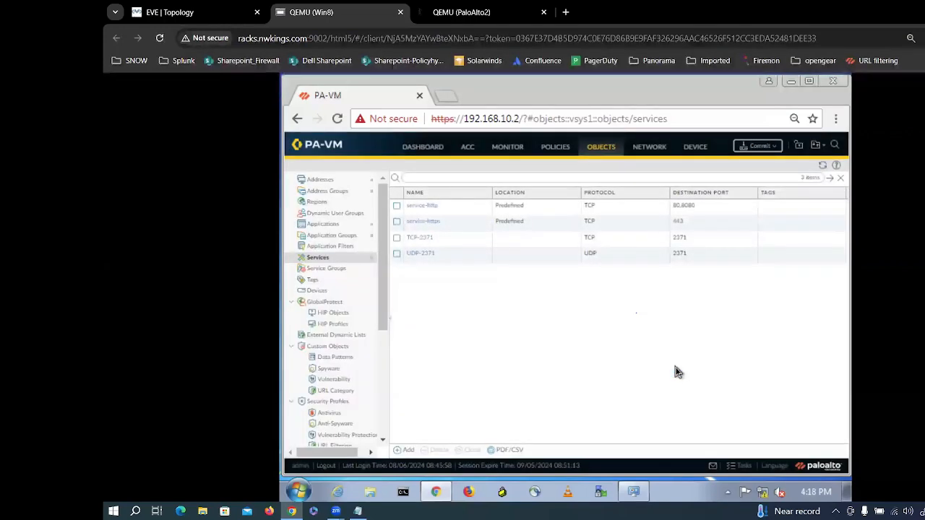
Step: Start a new service group under Objects > Service Groups named 'TCP-UDP-2371'
click(547, 148)
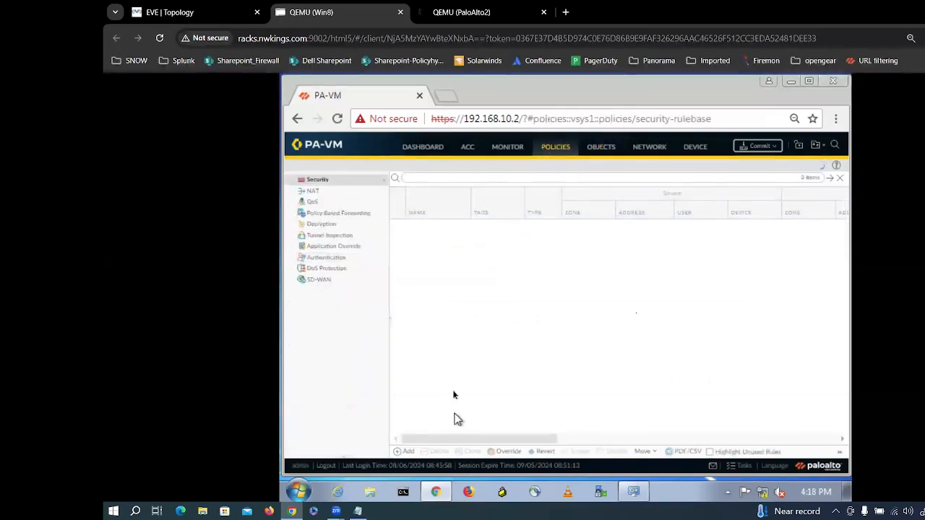
click(609, 151)
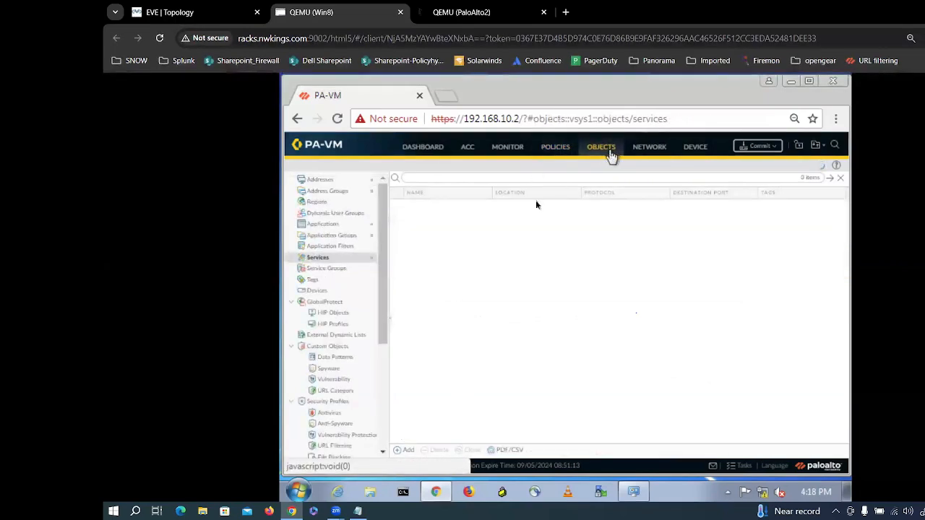
click(333, 269)
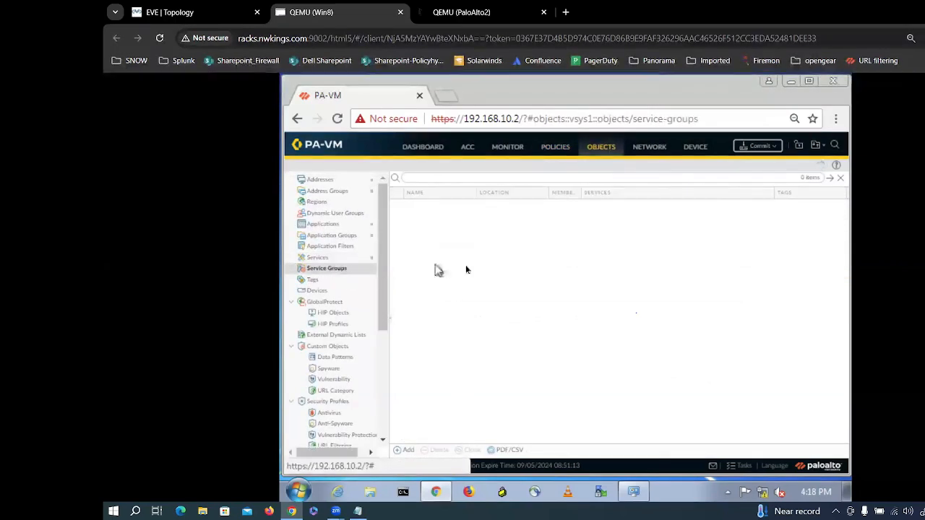
click(407, 452)
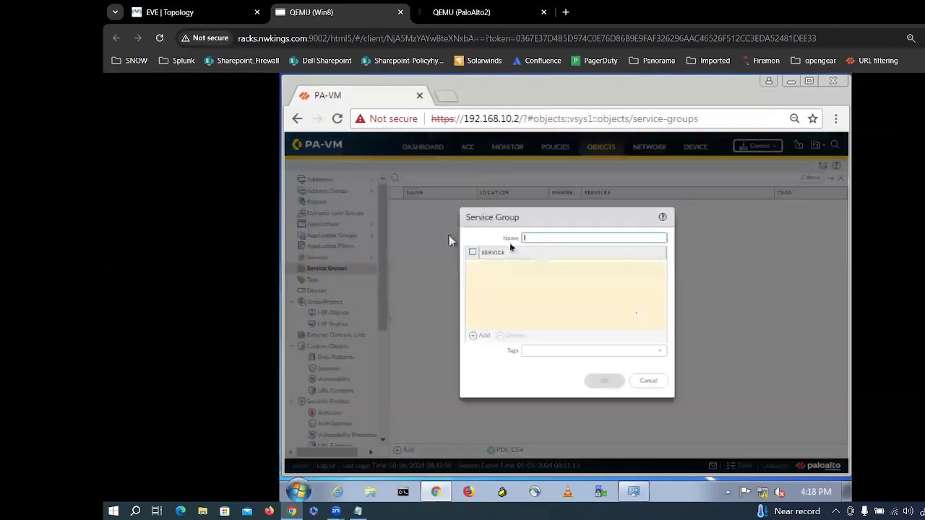
text(TC)
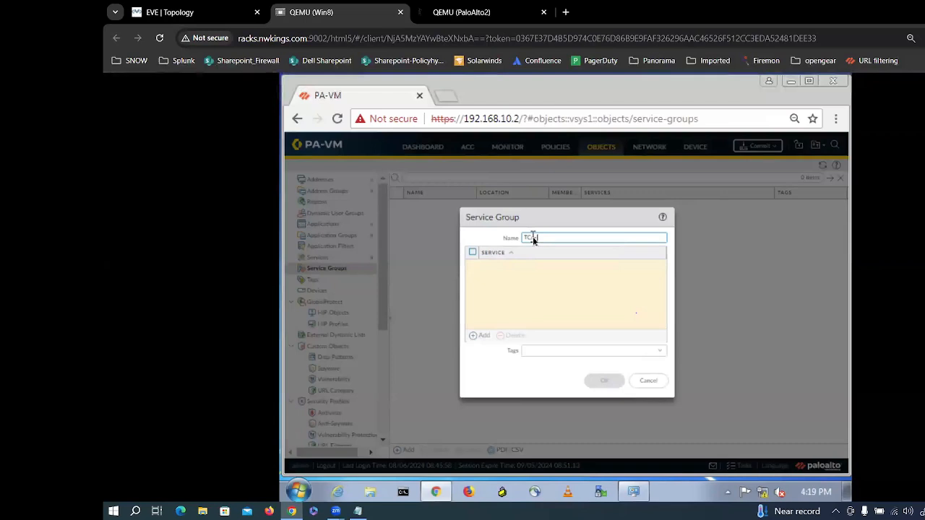
text(P-UDP-)
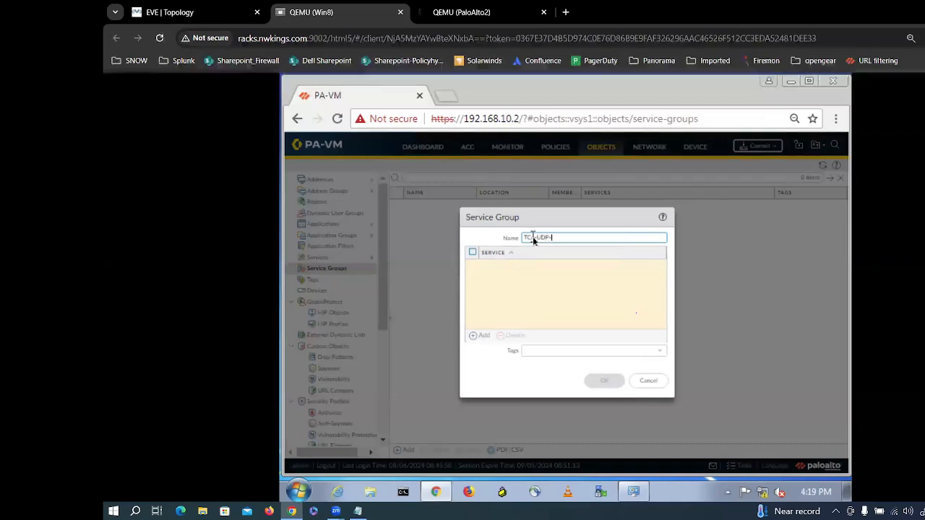
text(2371)
Step: Add members TCP-2371, UDP-2371, service-https and service-http to the group
click(473, 336)
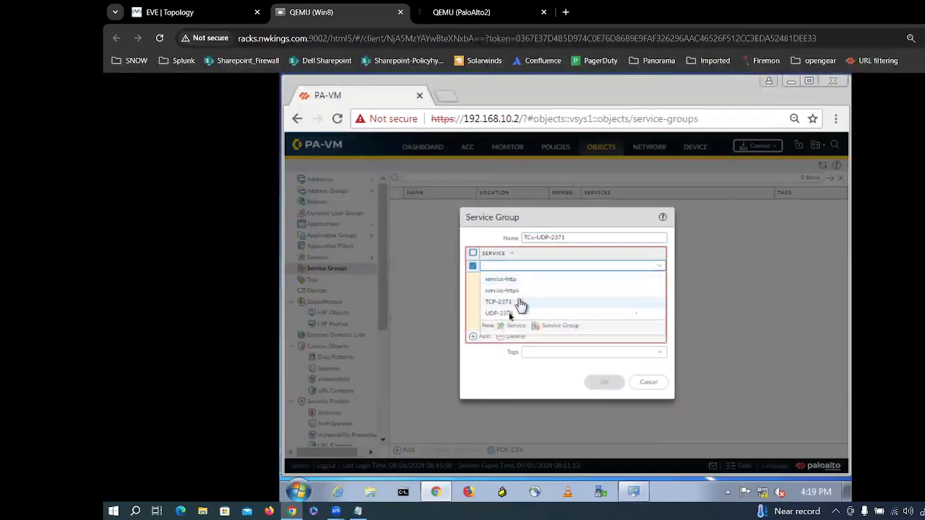
click(518, 300)
click(484, 336)
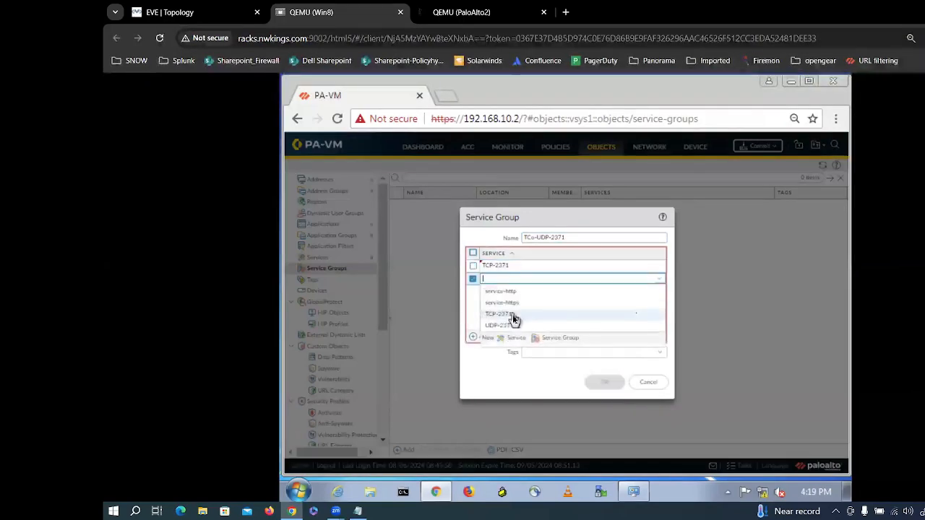
click(498, 325)
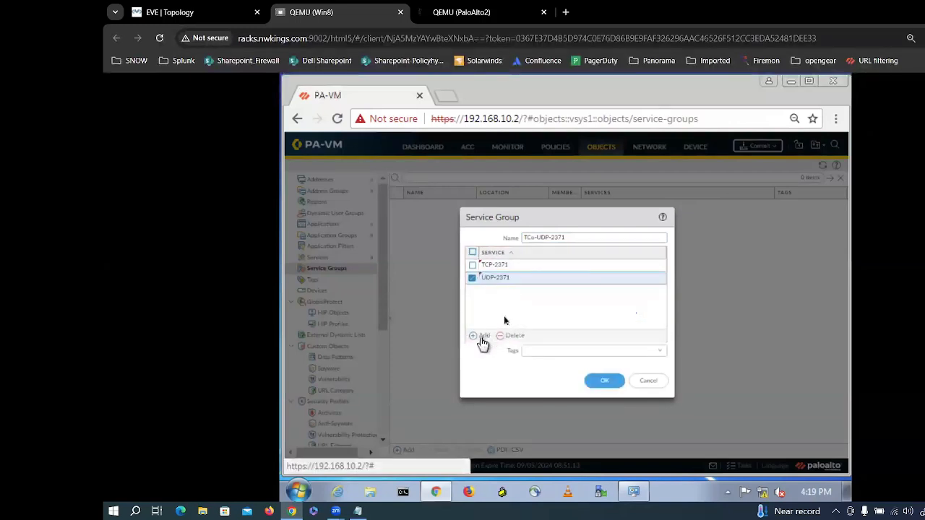
click(482, 338)
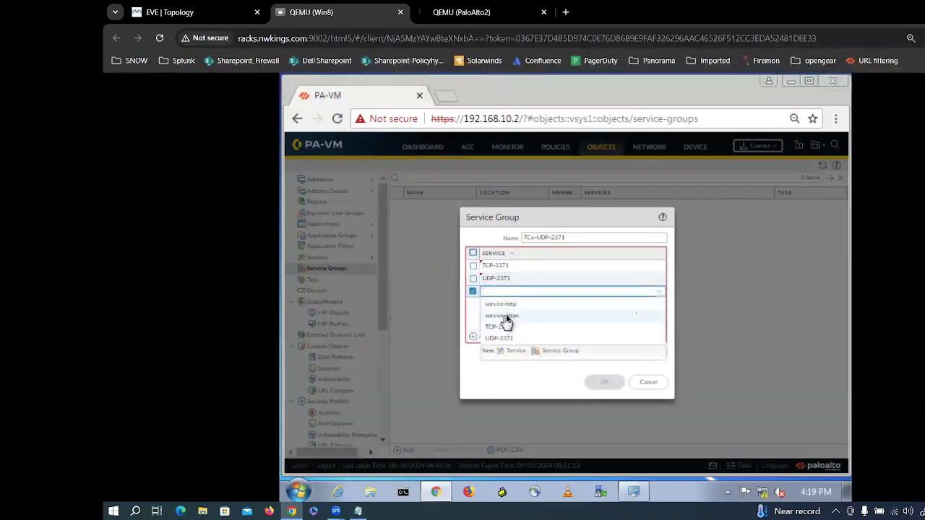
click(509, 315)
click(484, 337)
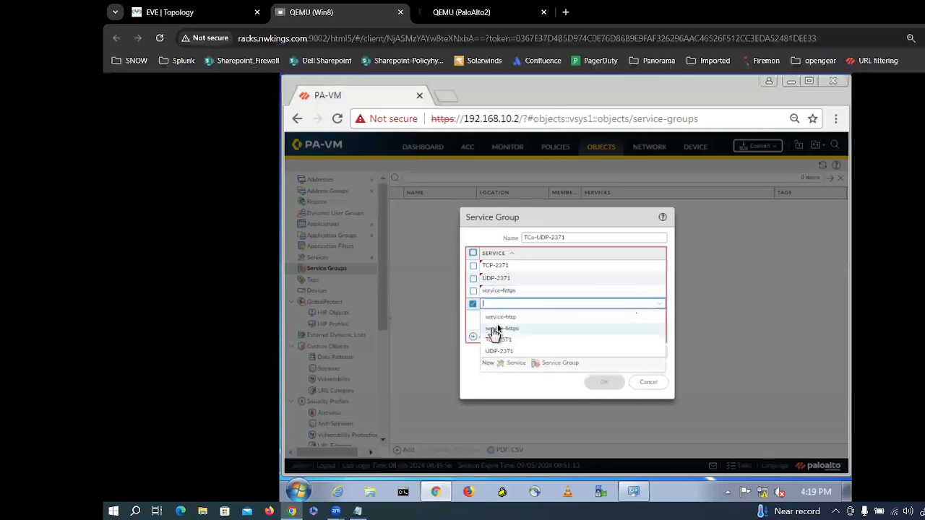
click(501, 318)
click(538, 348)
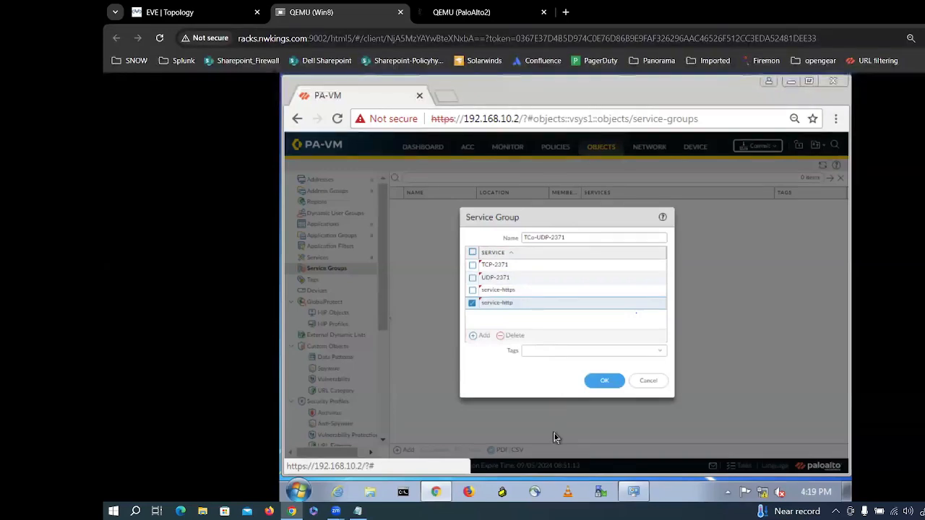
Step: Save the service group, then browse the Objects pages back to Service Groups
click(600, 386)
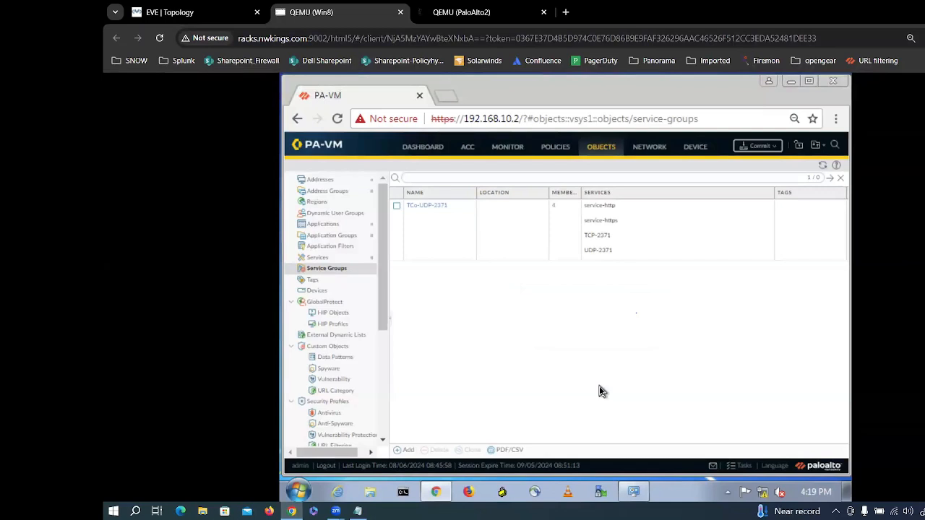
click(333, 191)
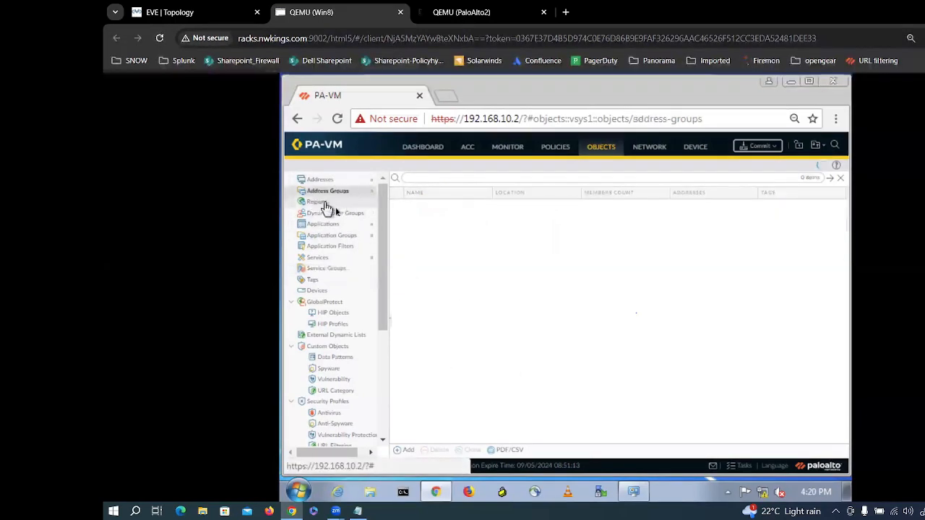
click(337, 235)
click(331, 223)
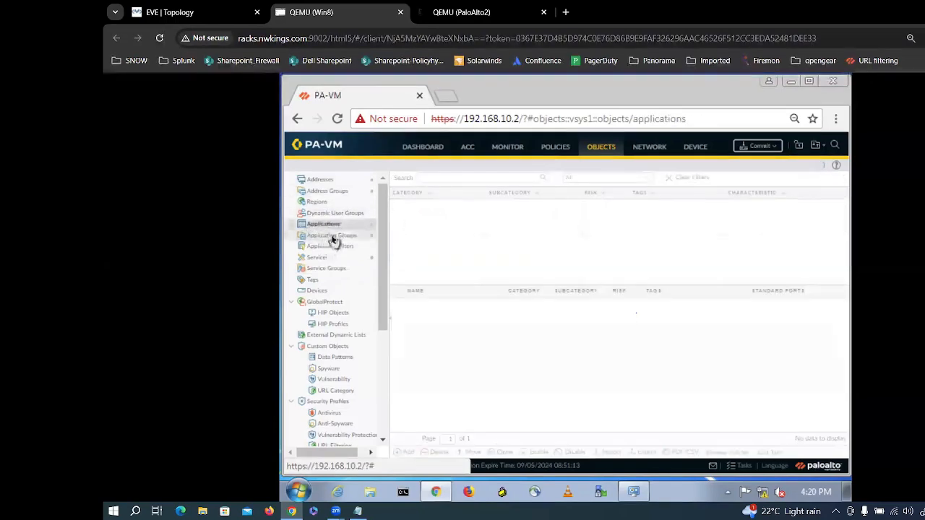
click(333, 236)
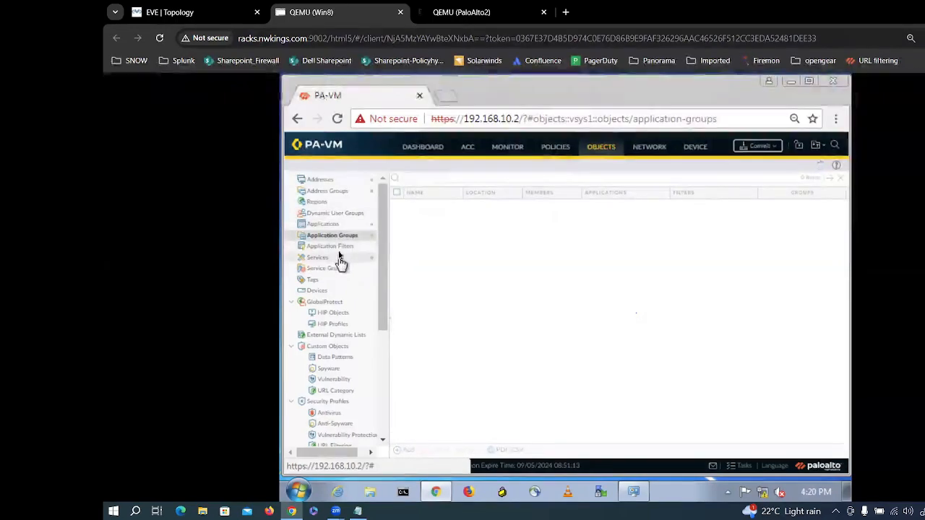
click(340, 249)
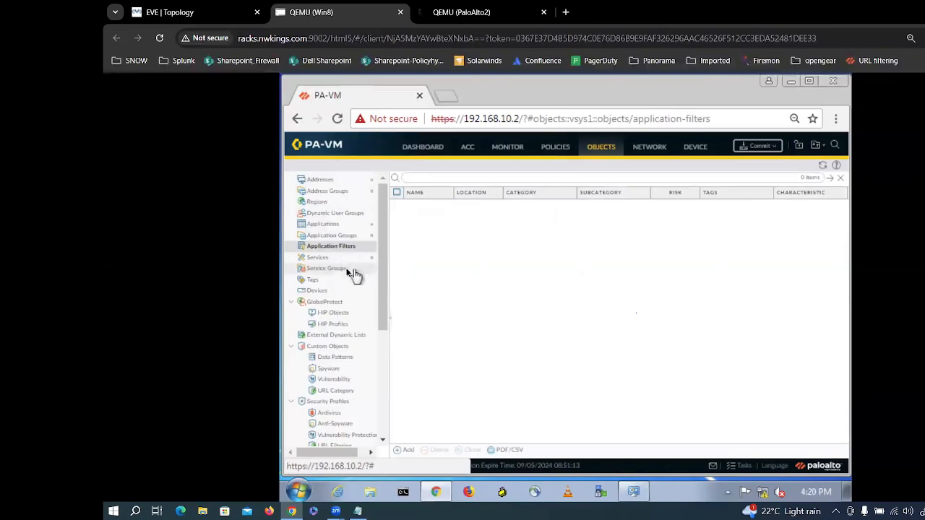
click(331, 261)
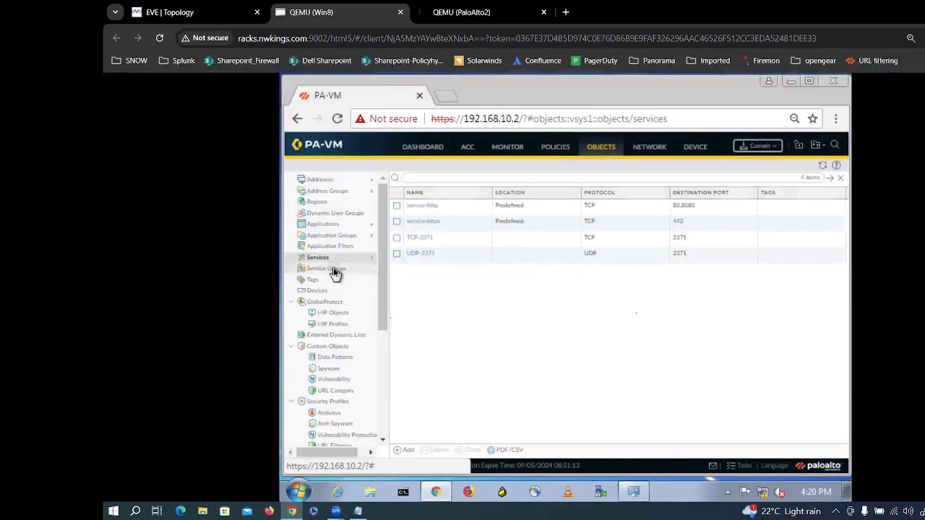
click(333, 270)
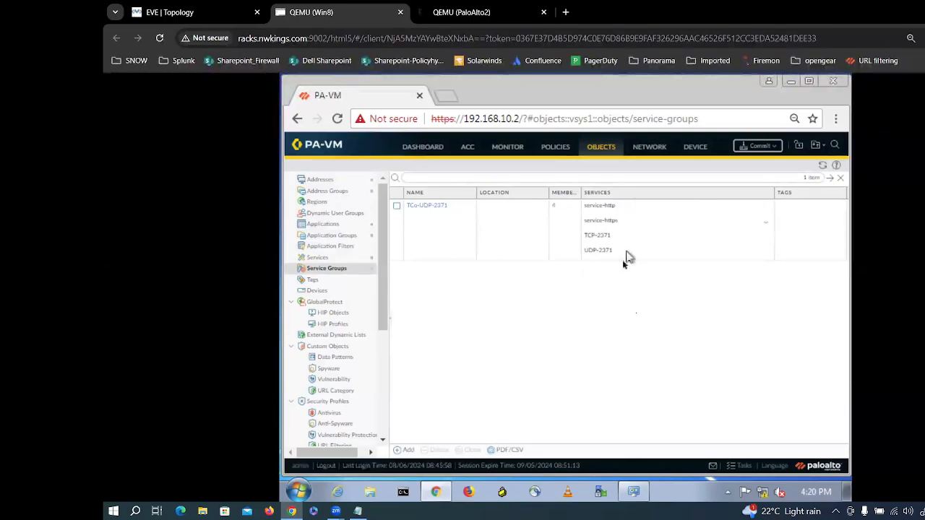
Step: Open Policy_test and set its service to the TCP-UDP-2371 service group
click(556, 148)
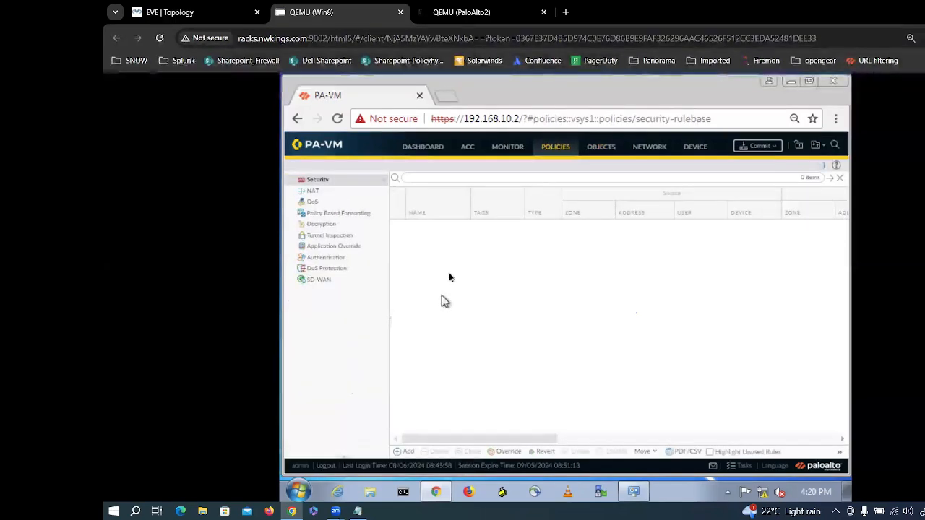
click(424, 228)
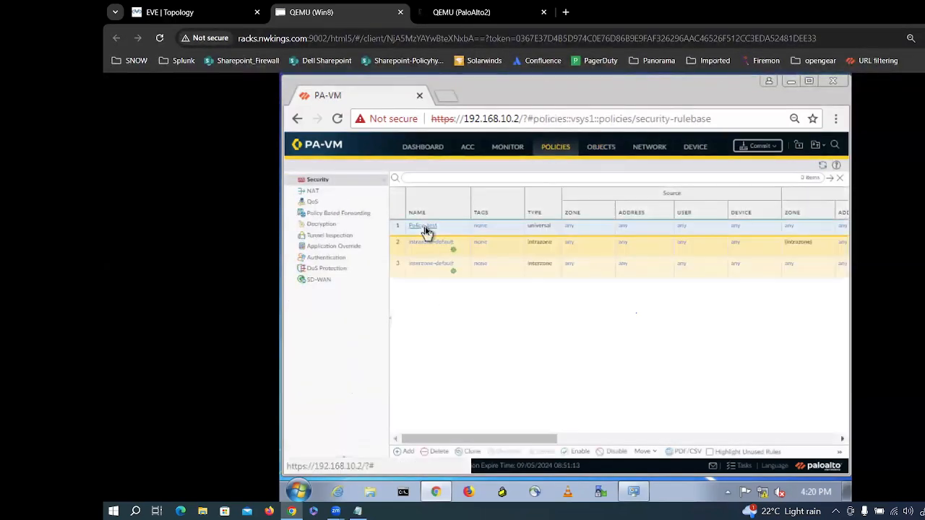
click(505, 230)
click(434, 231)
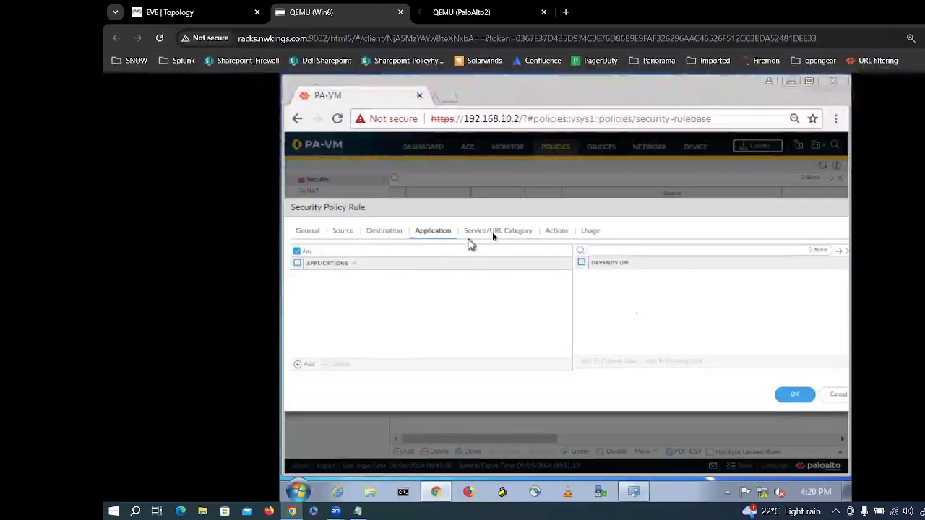
click(494, 231)
click(303, 365)
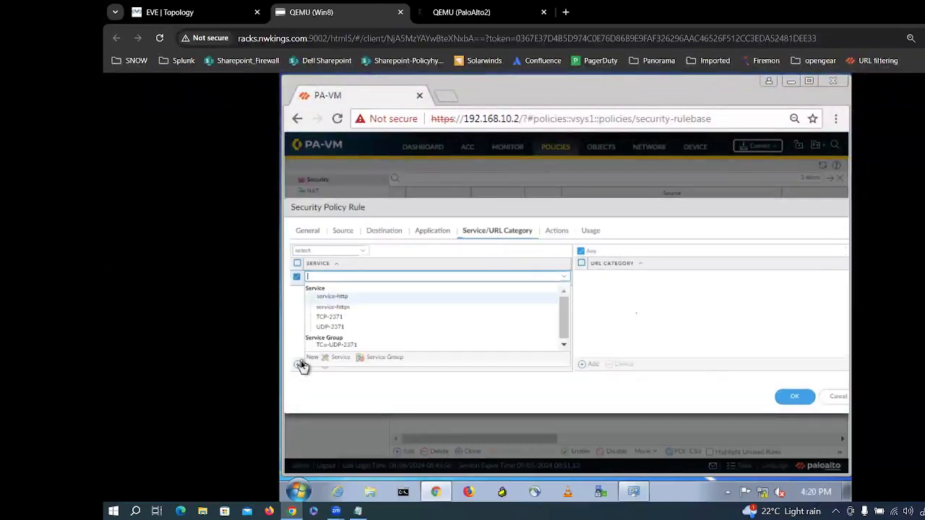
click(334, 344)
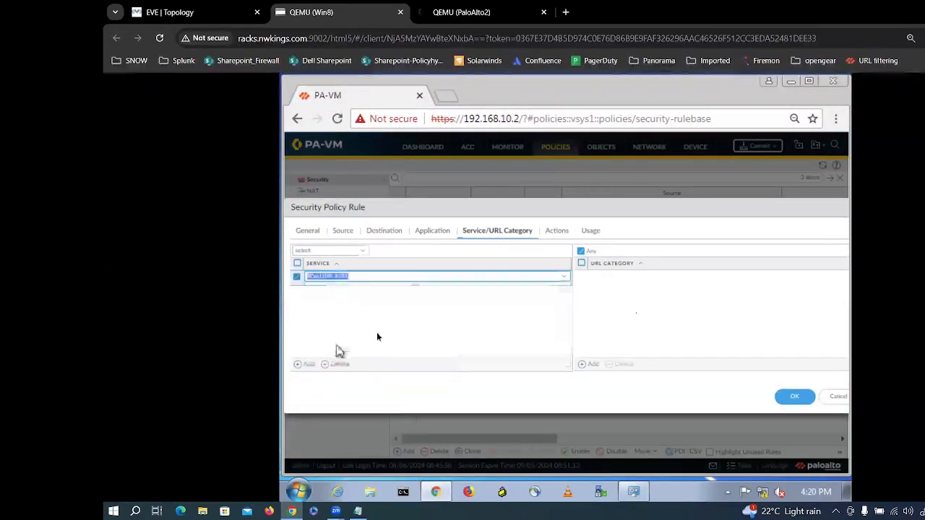
Step: Add the 'social' application group to the rule's applications
click(432, 231)
click(304, 364)
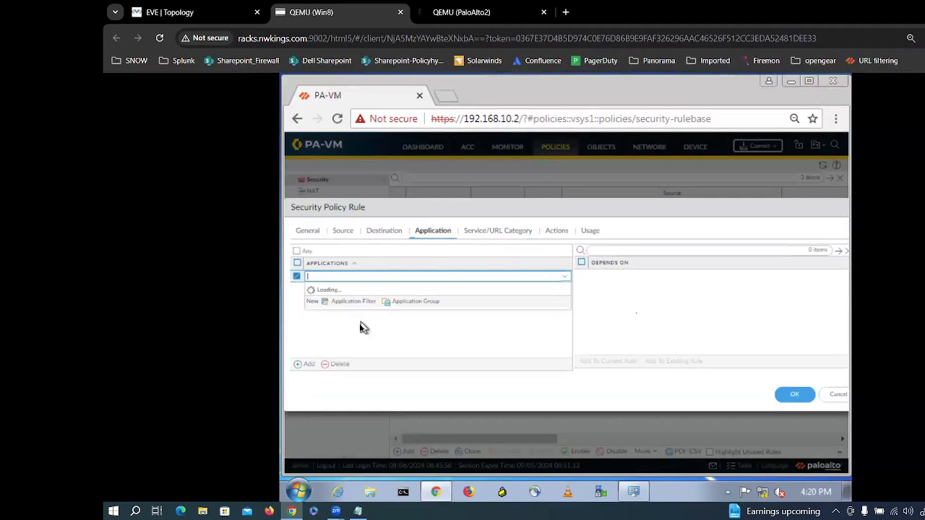
text(s)
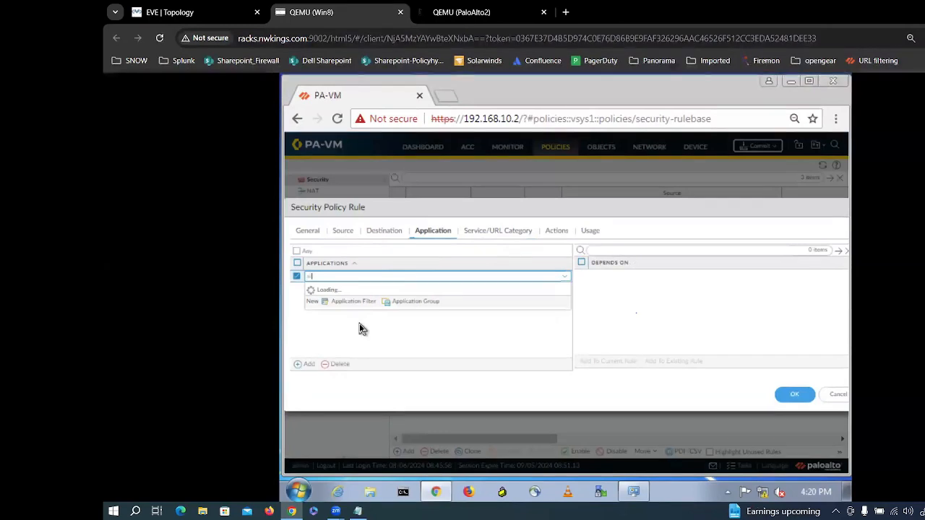
text(ocial)
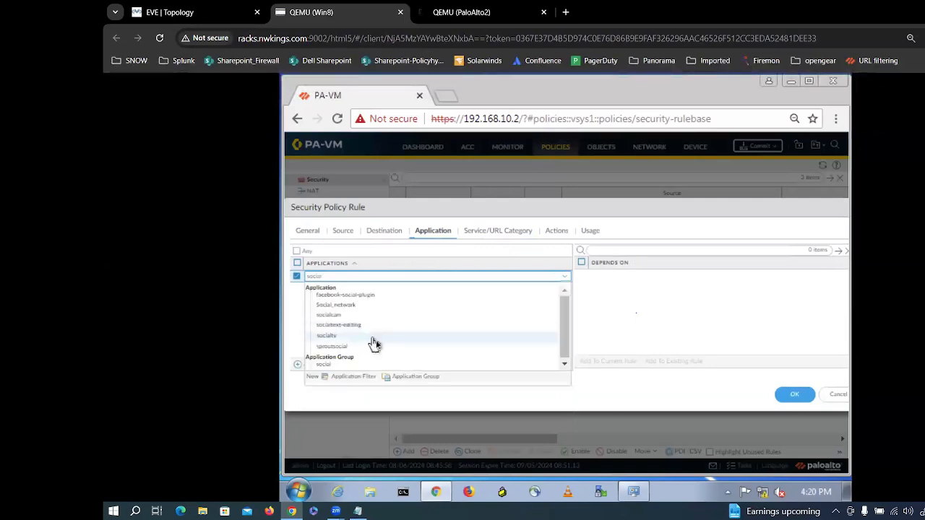
click(330, 365)
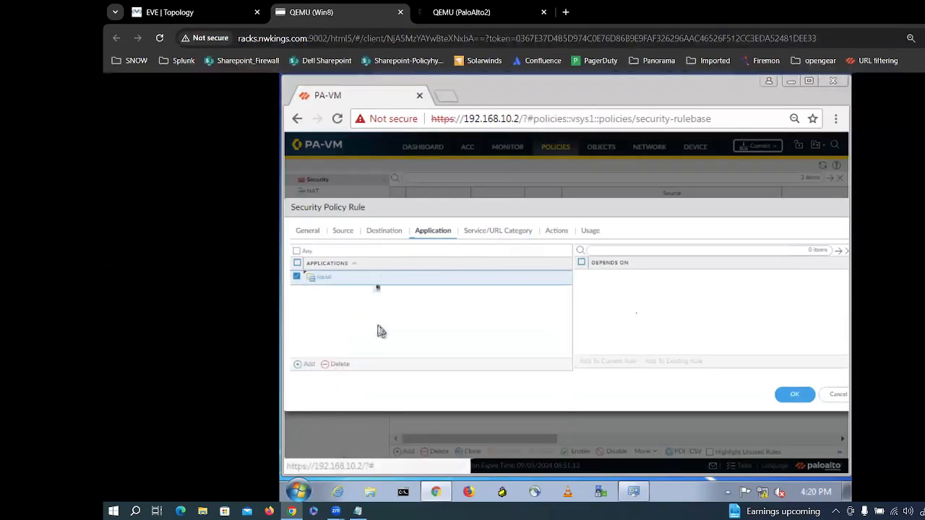
Step: Set destination address to the linux group and source address to the windows group
click(384, 236)
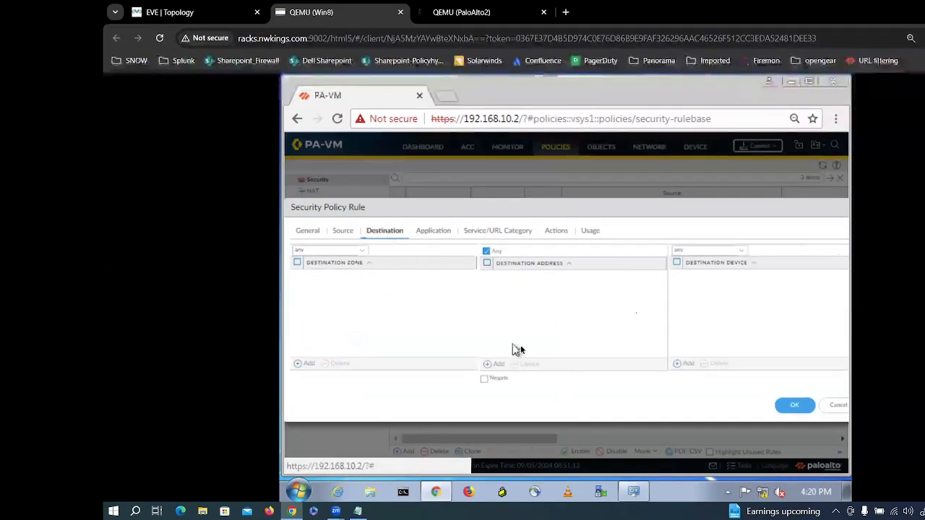
click(495, 365)
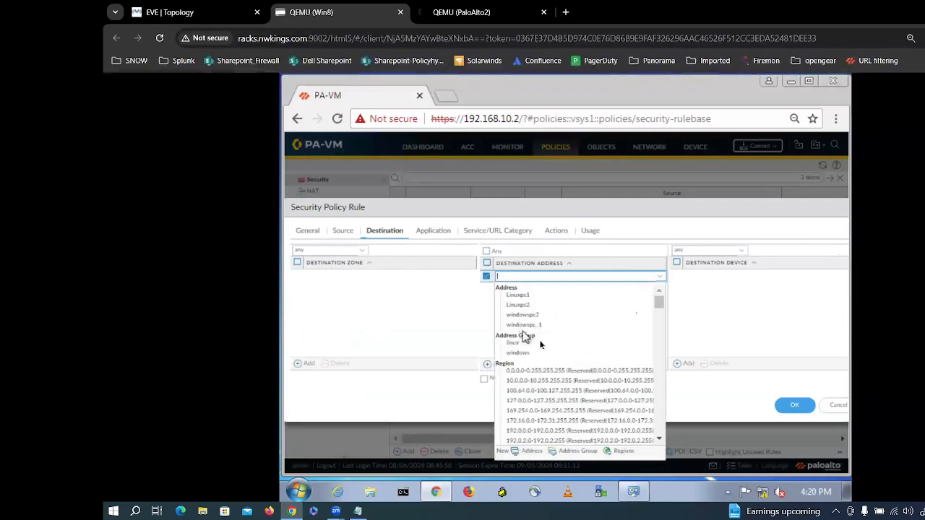
click(534, 342)
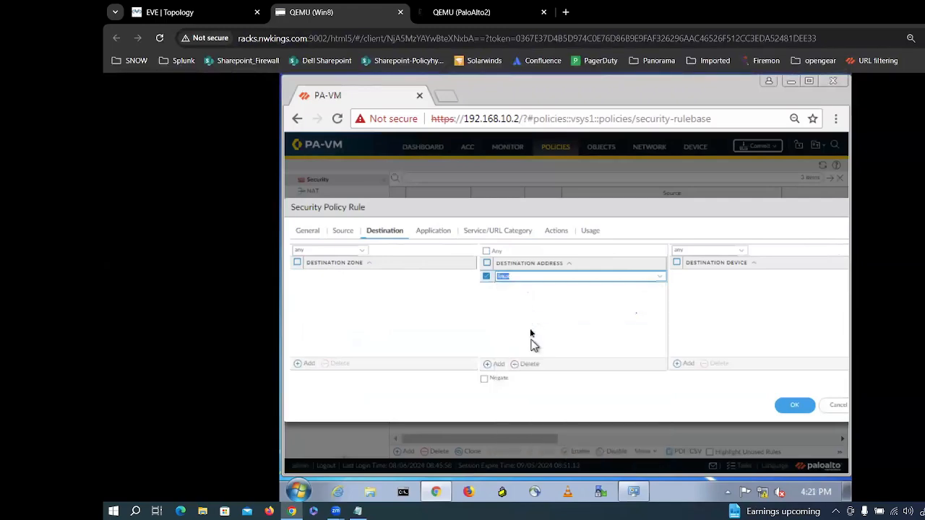
click(343, 233)
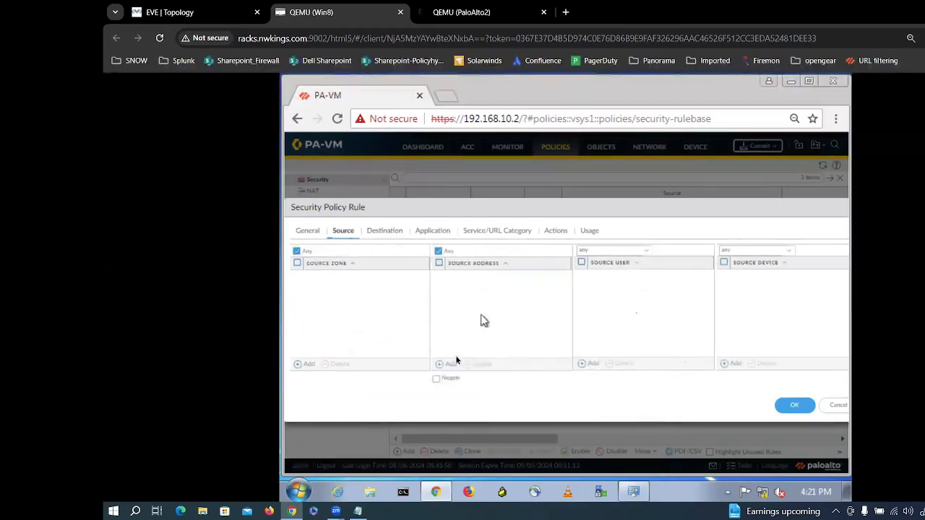
click(451, 365)
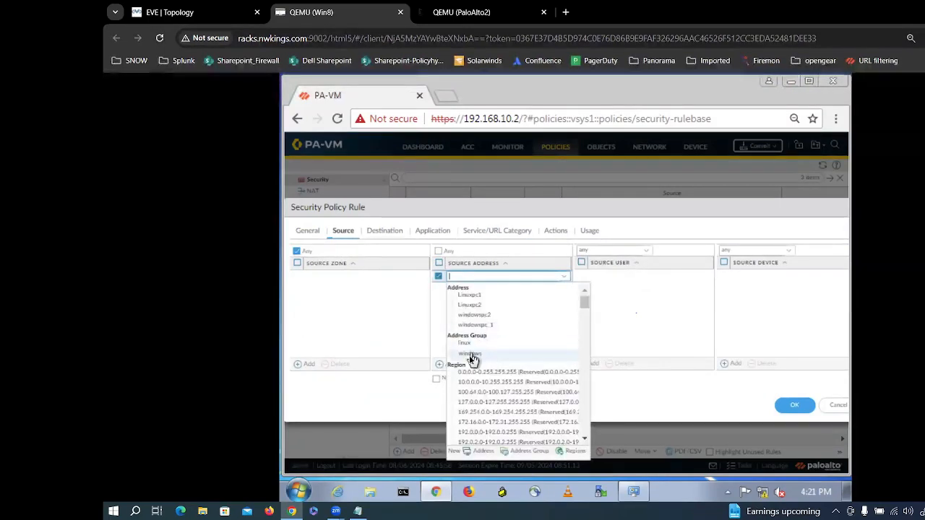
click(470, 354)
click(308, 231)
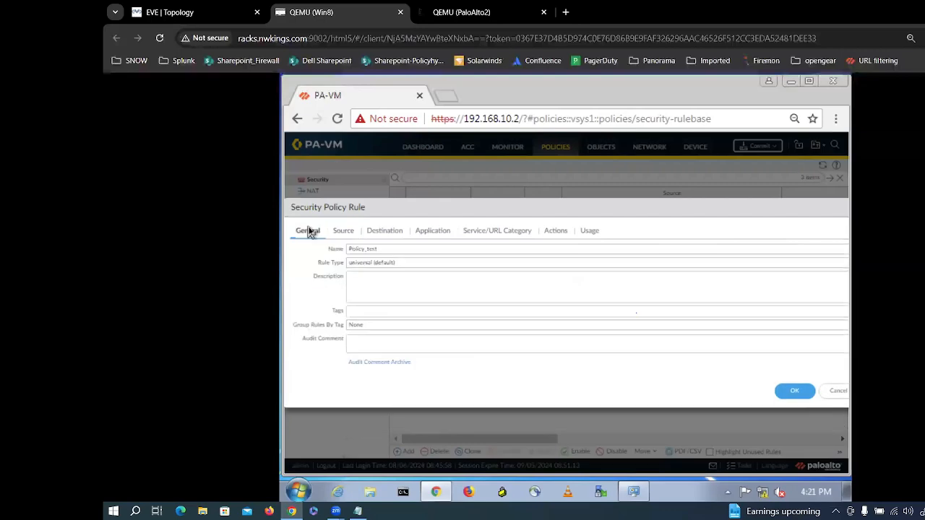
drag(693, 209, 767, 187)
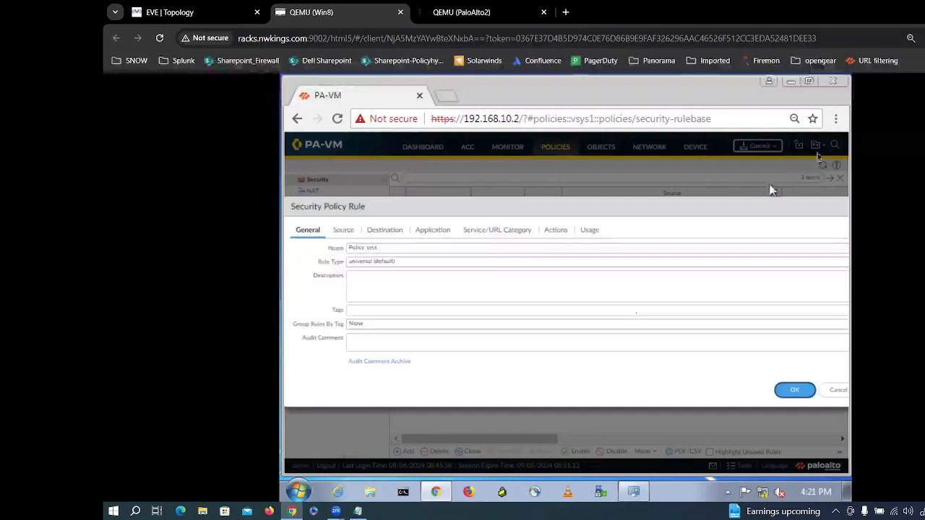
Step: Zoom the firewall page in the browser out to 67%
click(835, 118)
click(739, 254)
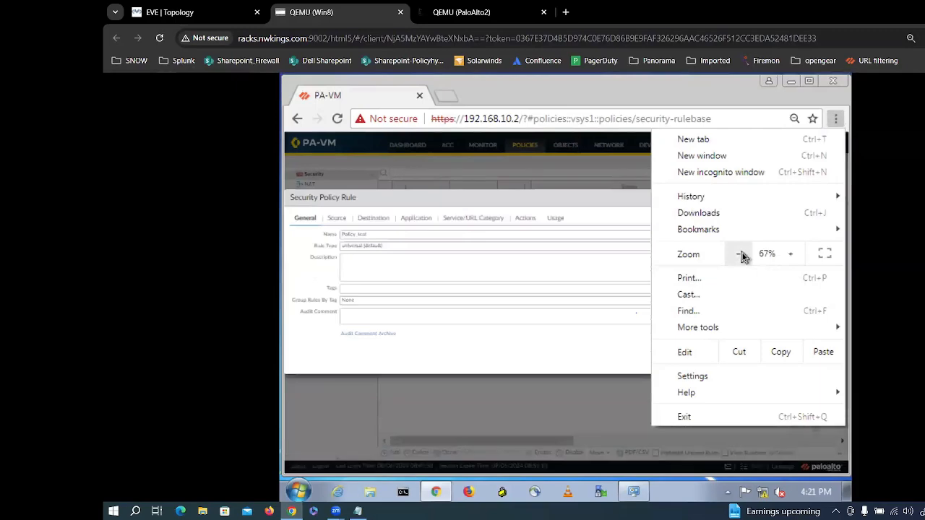
click(542, 361)
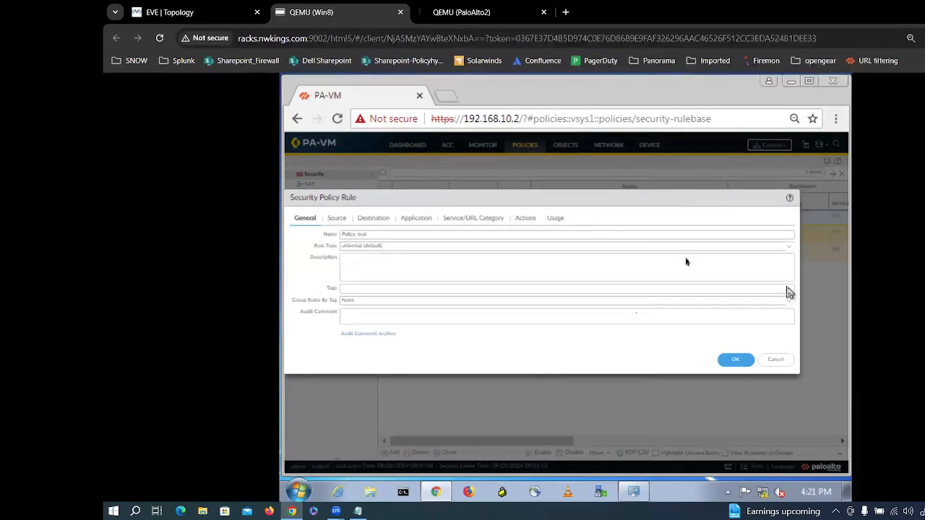
Step: Save the Policy_test rule and show the Tags list under Objects
click(735, 360)
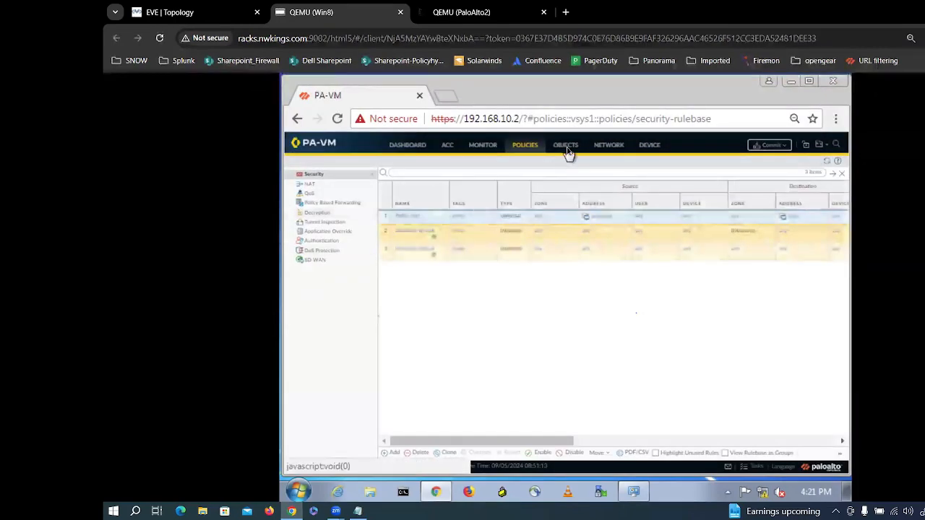
click(566, 147)
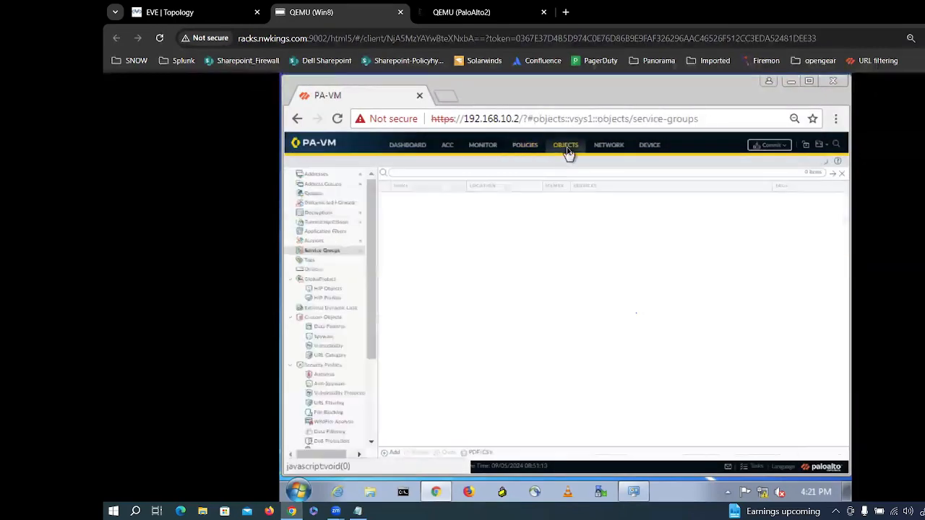
click(335, 265)
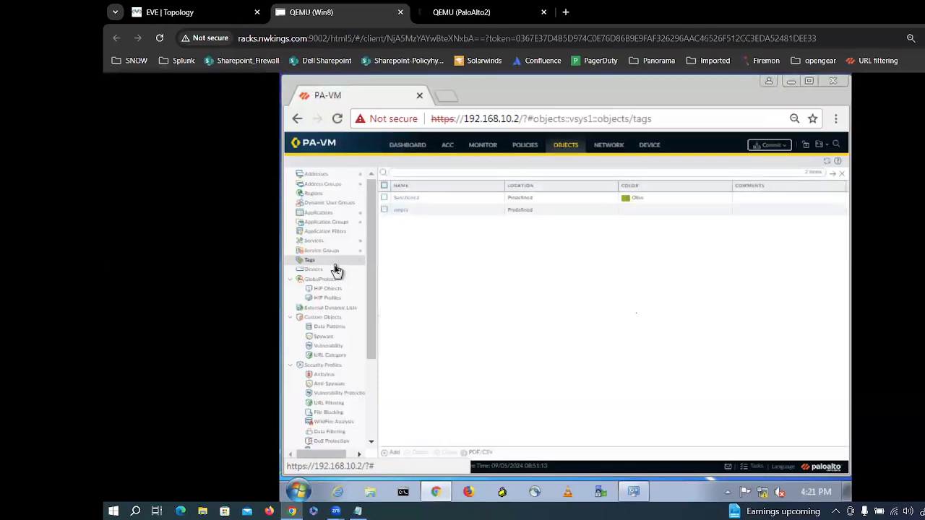
Step: Create tag 'INTERNET' with colour Red, then switch to the Policies rulebase
click(391, 451)
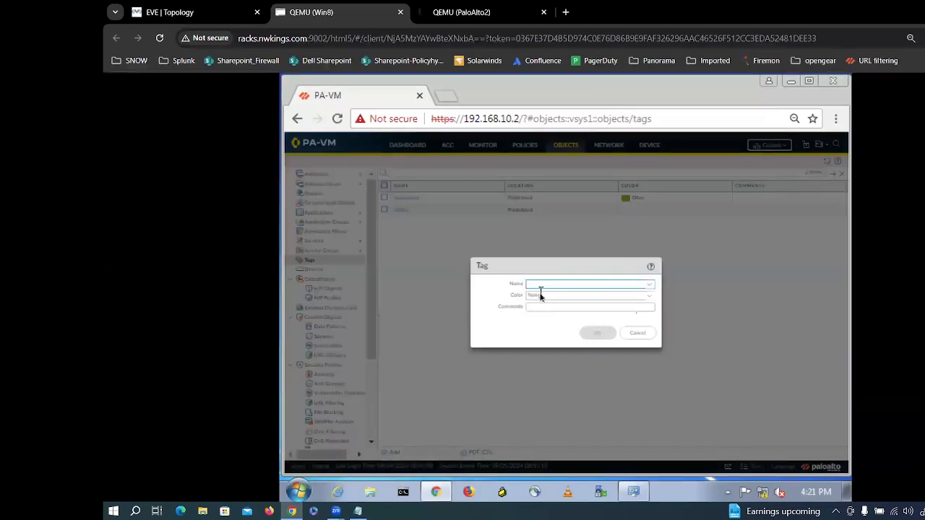
text(NTP)
text(NET)
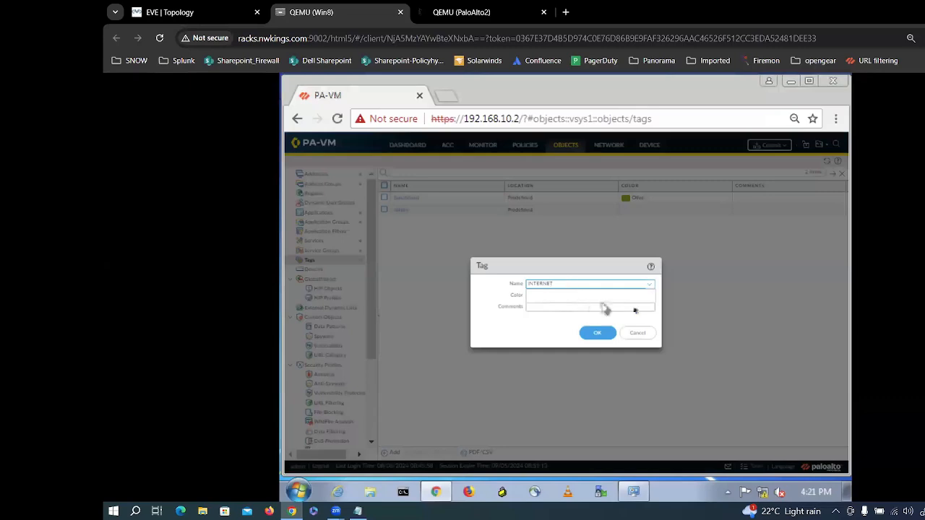
click(708, 285)
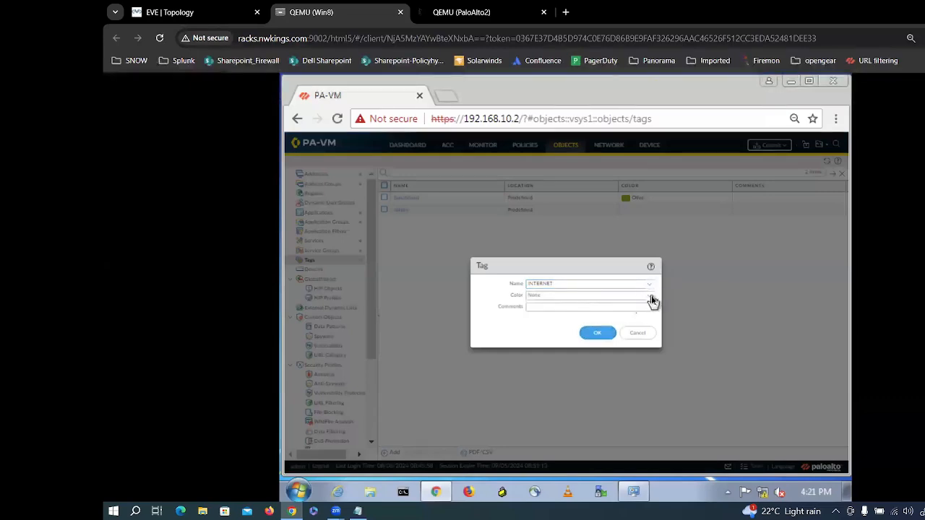
click(655, 298)
click(565, 318)
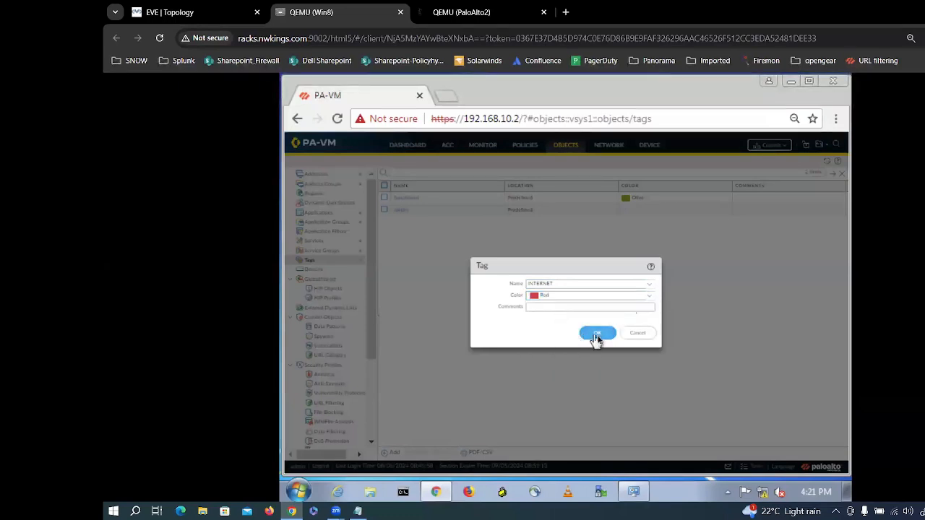
click(596, 334)
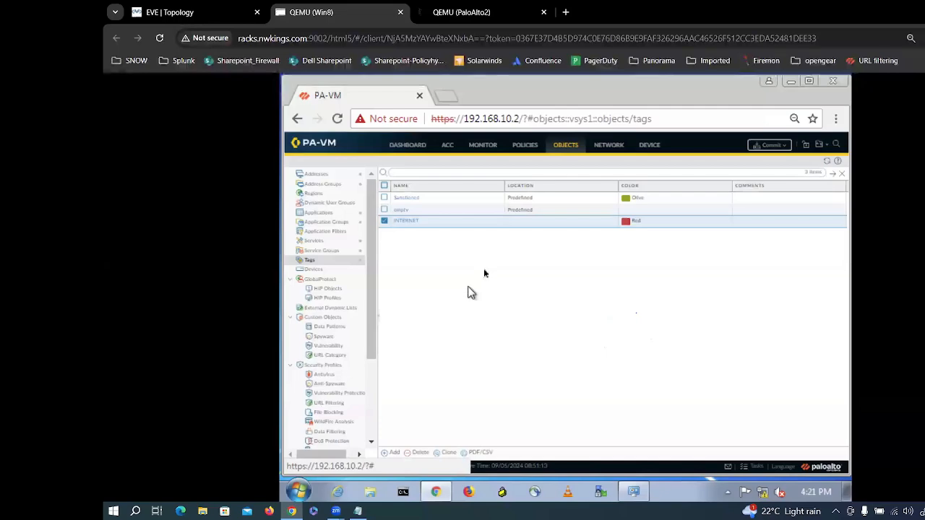
click(525, 147)
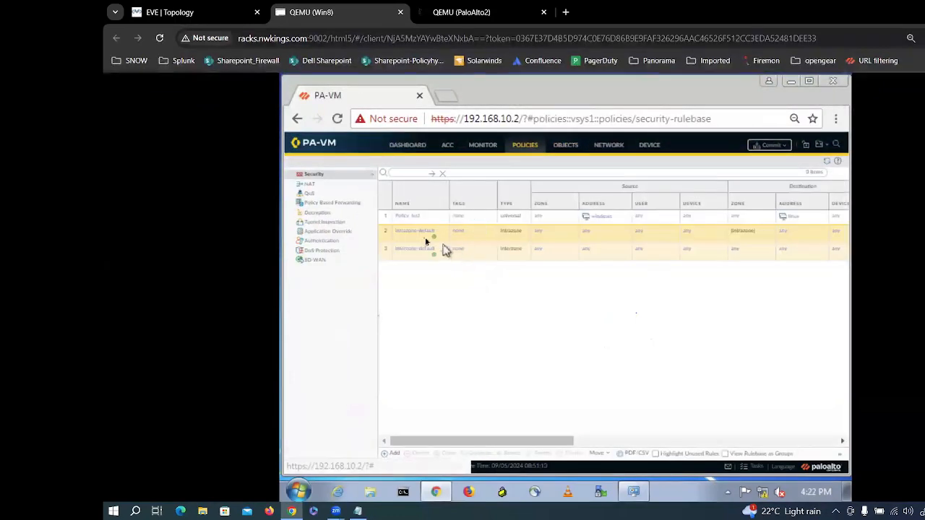
Step: Add the INTERNET tag to Policy_test's Tags field and save the rule
click(407, 220)
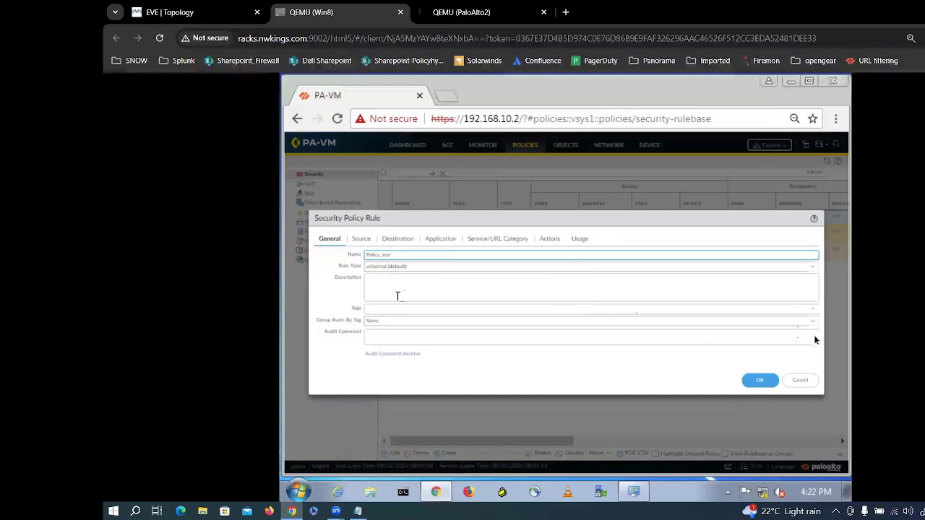
click(812, 311)
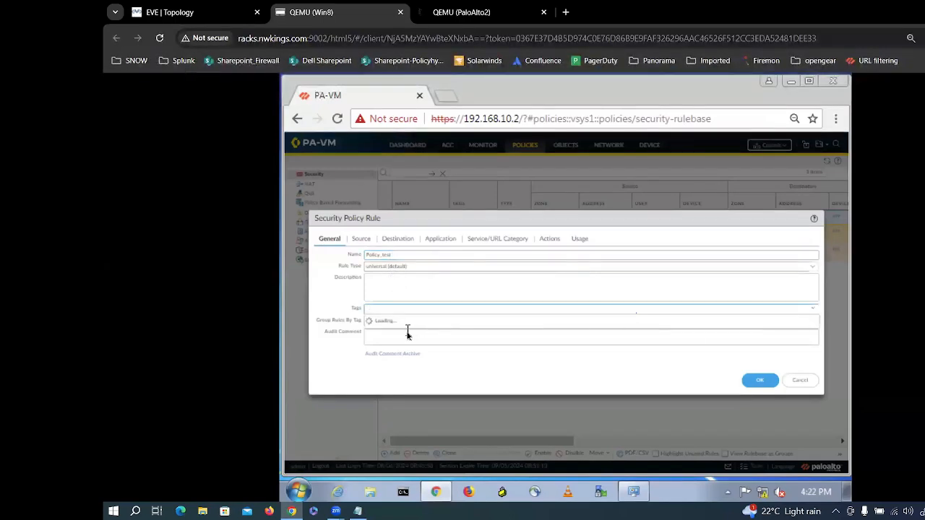
text(Nter)
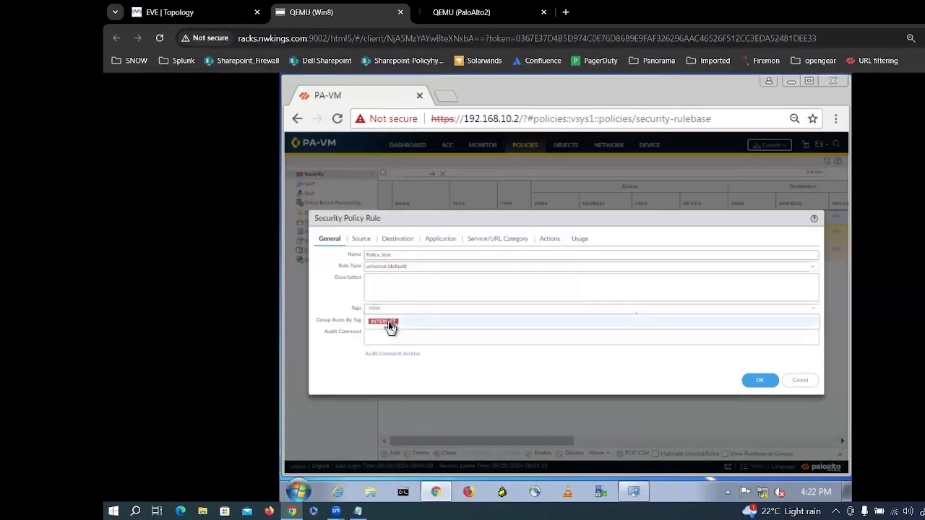
click(384, 322)
click(751, 389)
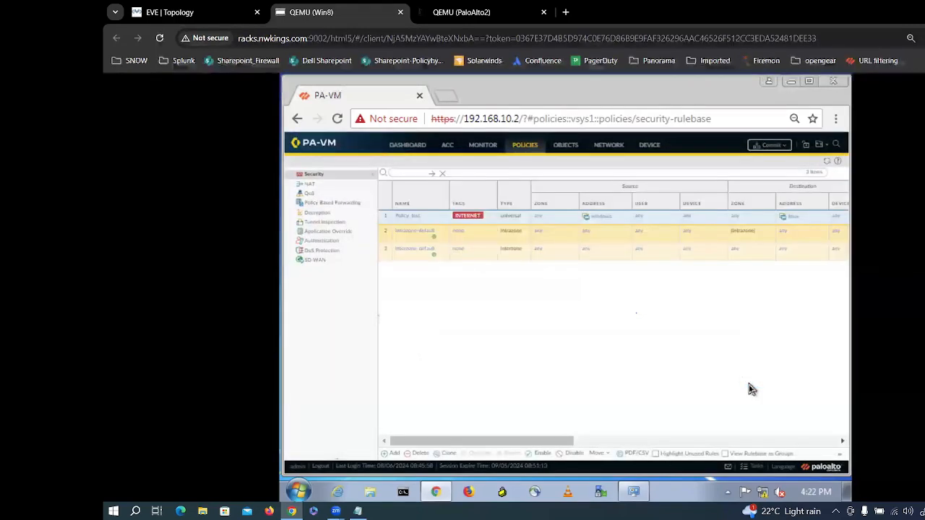
Step: View the INTERNET tagging details, cancel them, and focus the rulebase filter
click(467, 216)
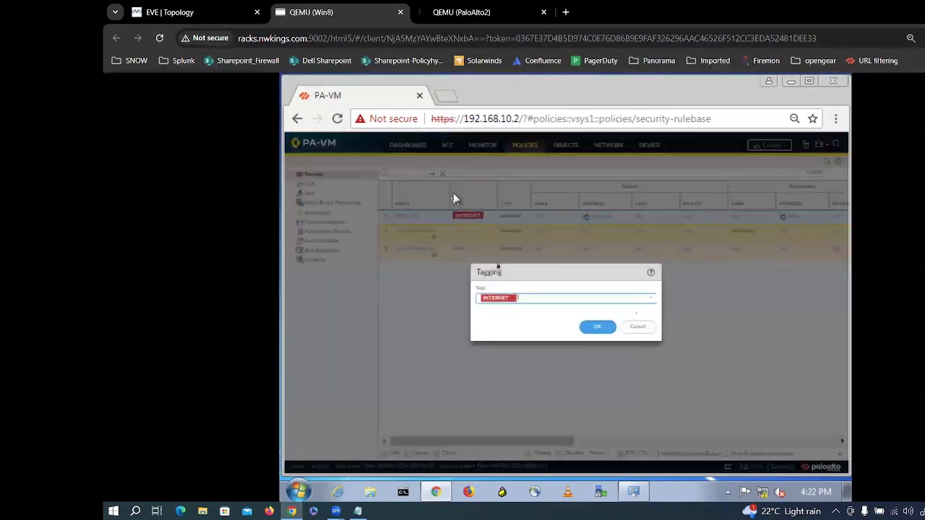
click(637, 329)
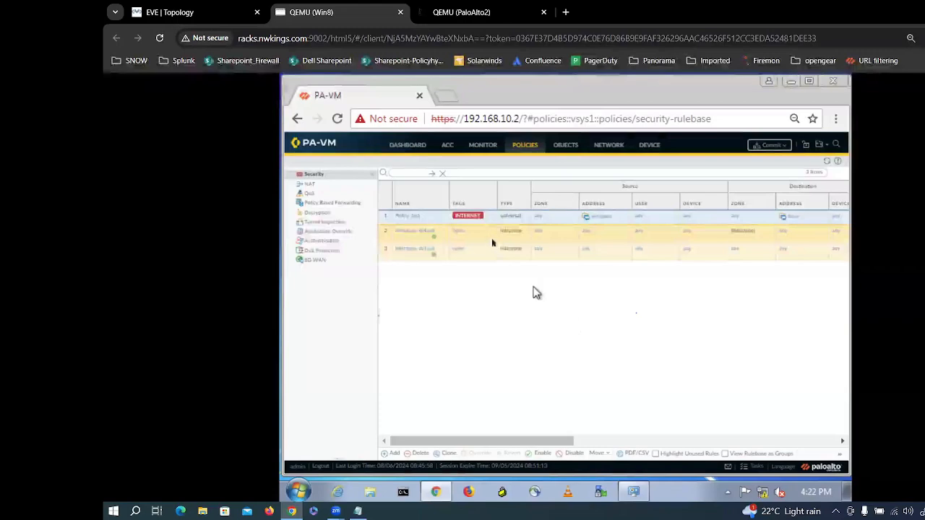
click(443, 173)
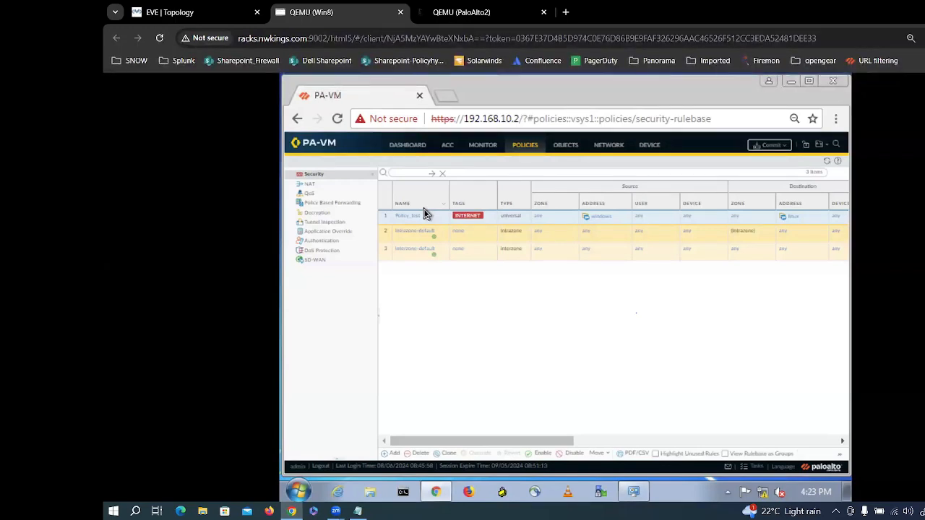
click(477, 150)
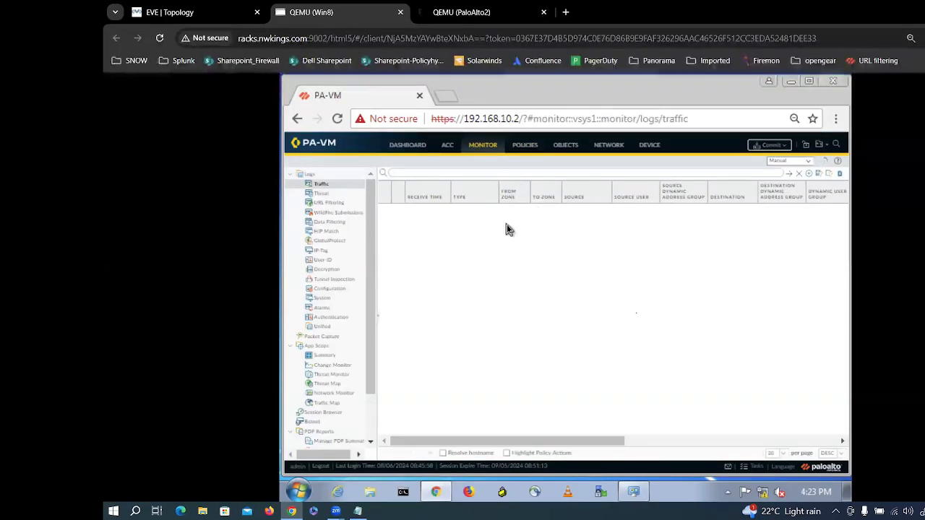
click(515, 147)
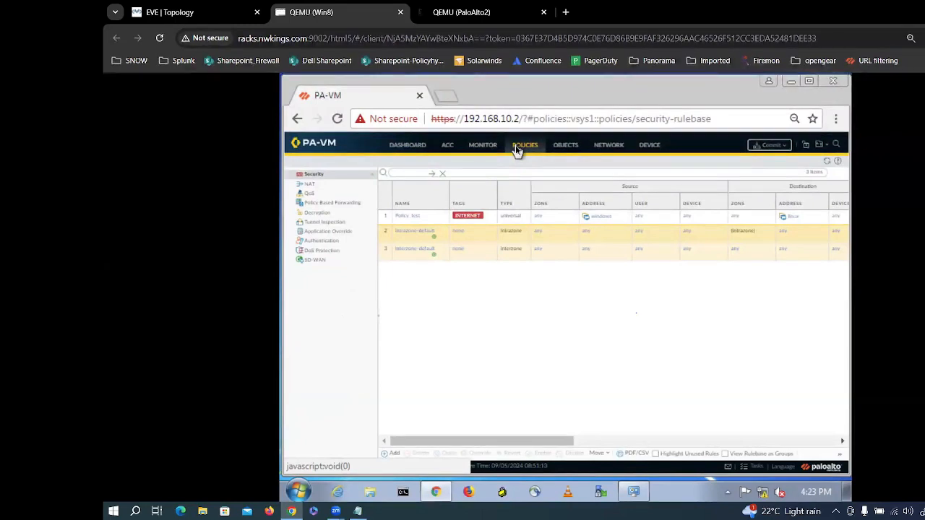
Step: Enter the rulebase filter tag/member eq 'INTERNET' and select the whole expression
click(403, 175)
text((tag)
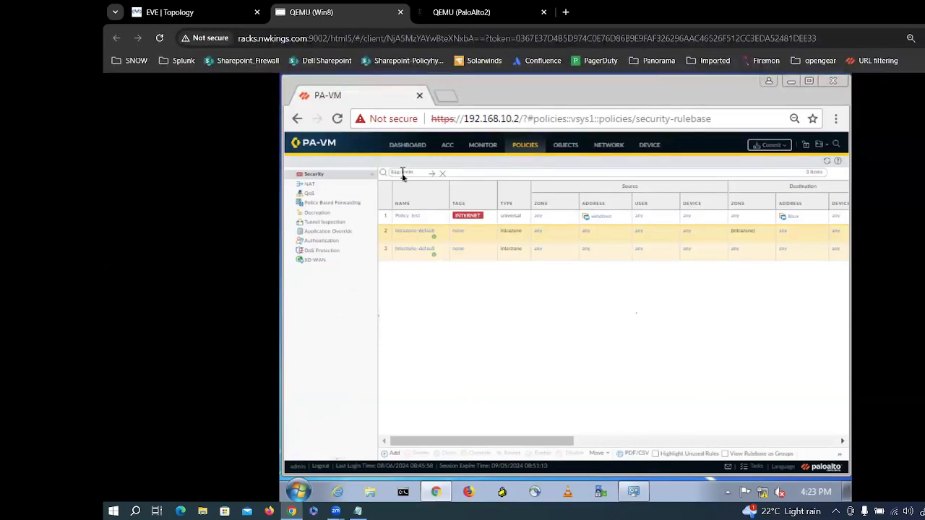
text(ber eq 'INTERNET)
drag(463, 172, 371, 178)
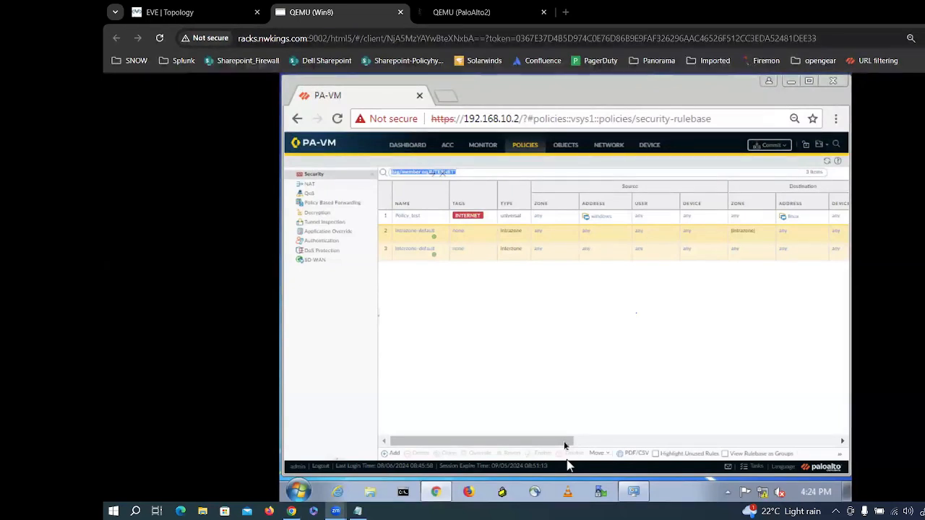
click(466, 172)
drag(466, 172, 354, 171)
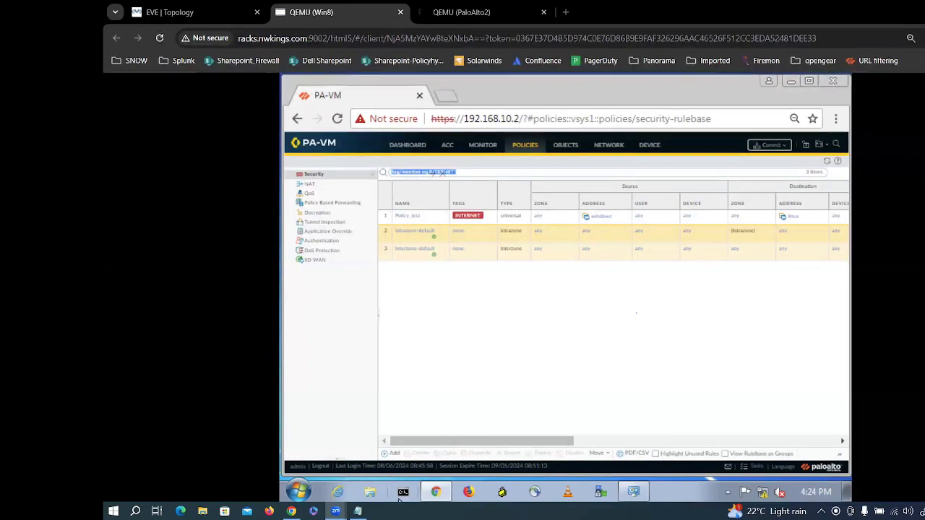
click(456, 266)
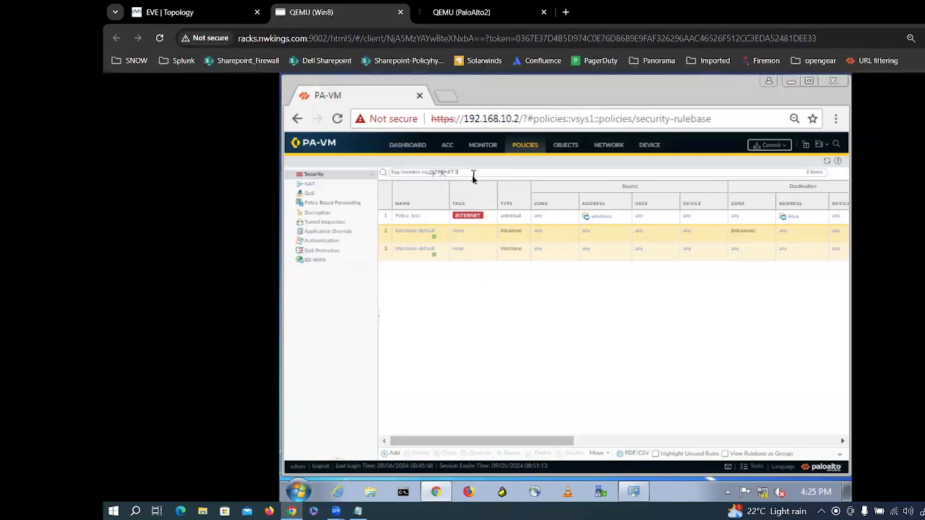
Step: Zoom the page out to 50% and open, then dismiss, the rules table column choices
click(836, 121)
click(740, 253)
click(671, 303)
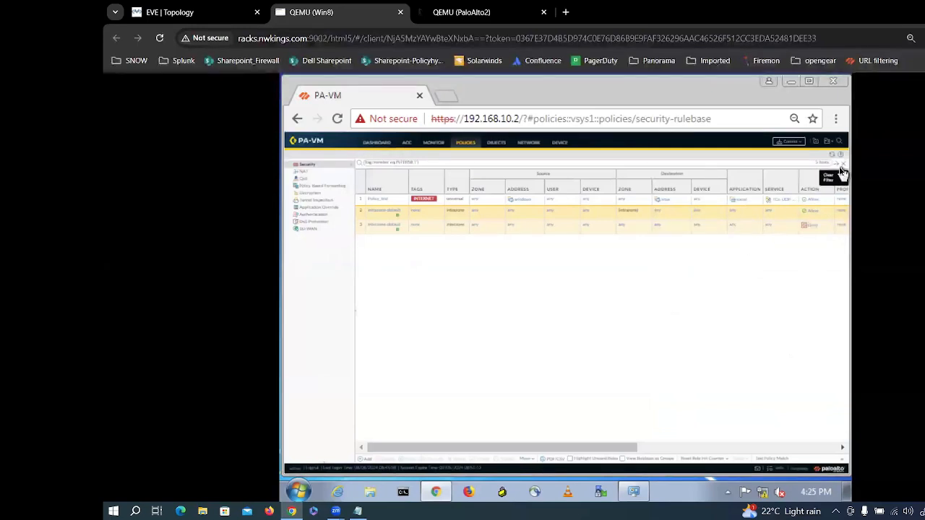
click(439, 194)
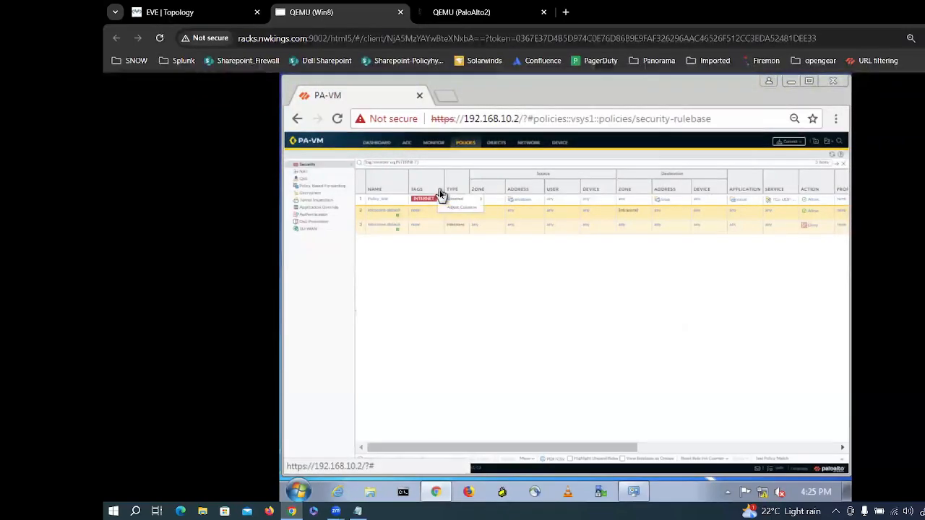
mouse_move(460, 202)
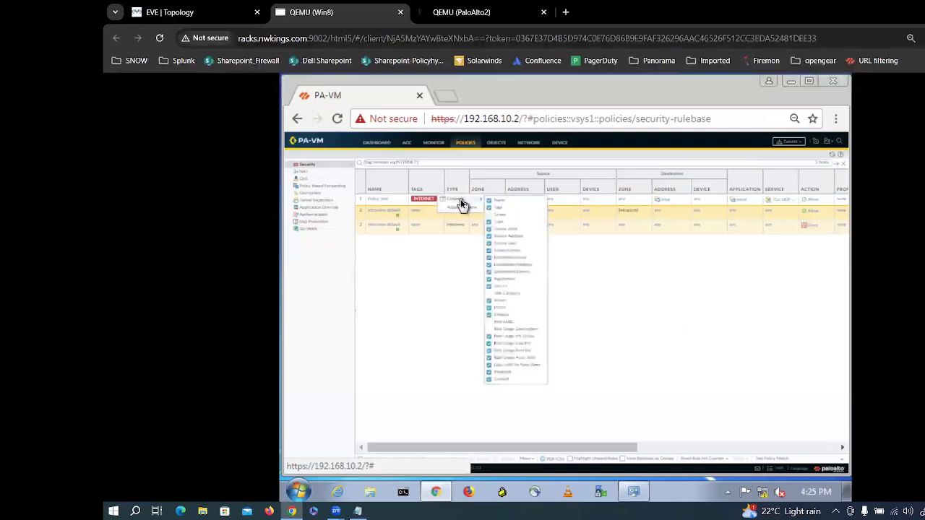
click(471, 311)
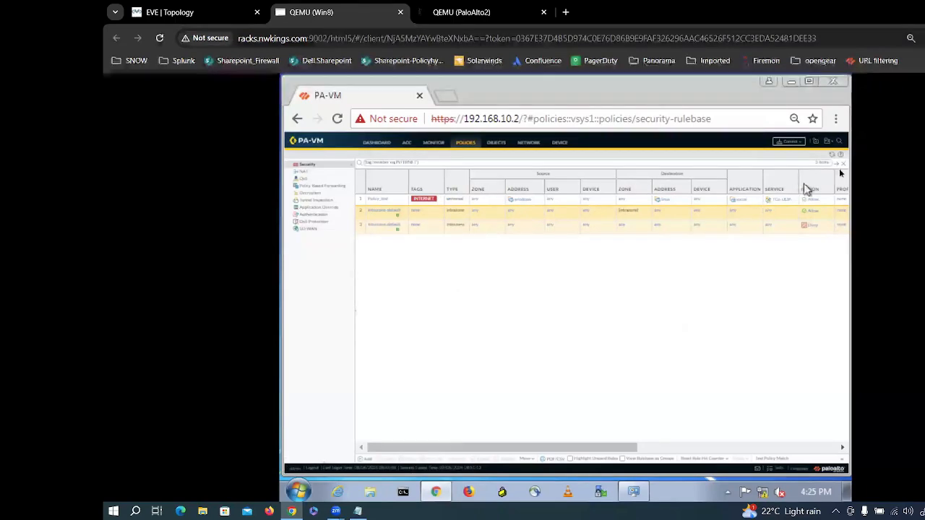
Step: Settle the page zoom at 75% via 33% and 25%, then select the INTERNET filter text
click(836, 120)
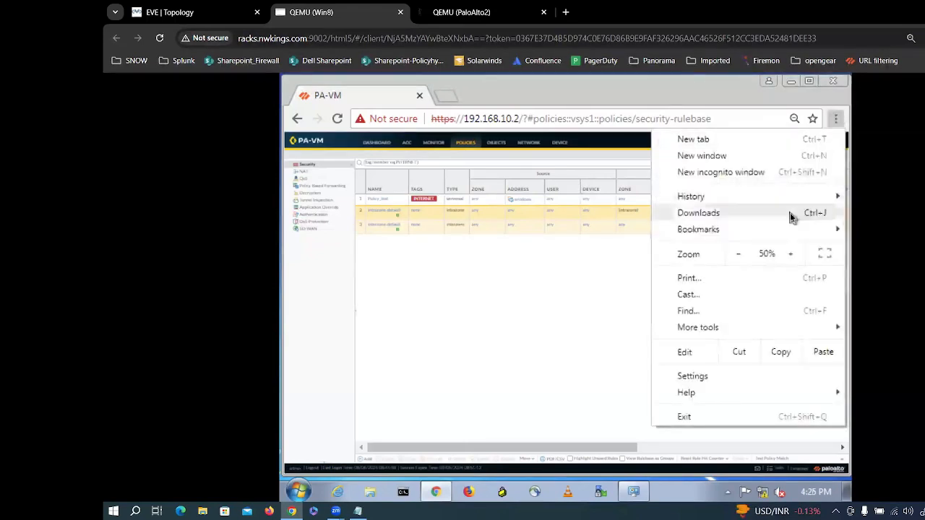
click(747, 253)
click(499, 344)
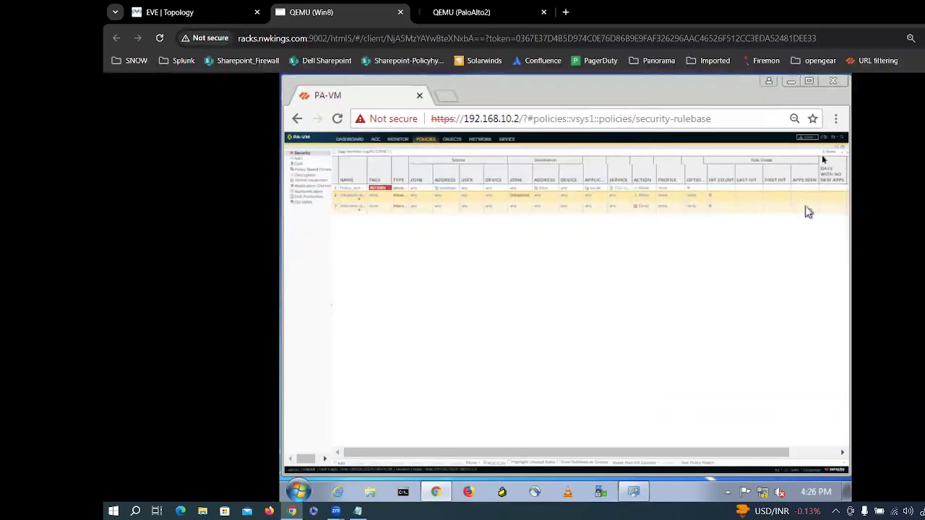
click(835, 120)
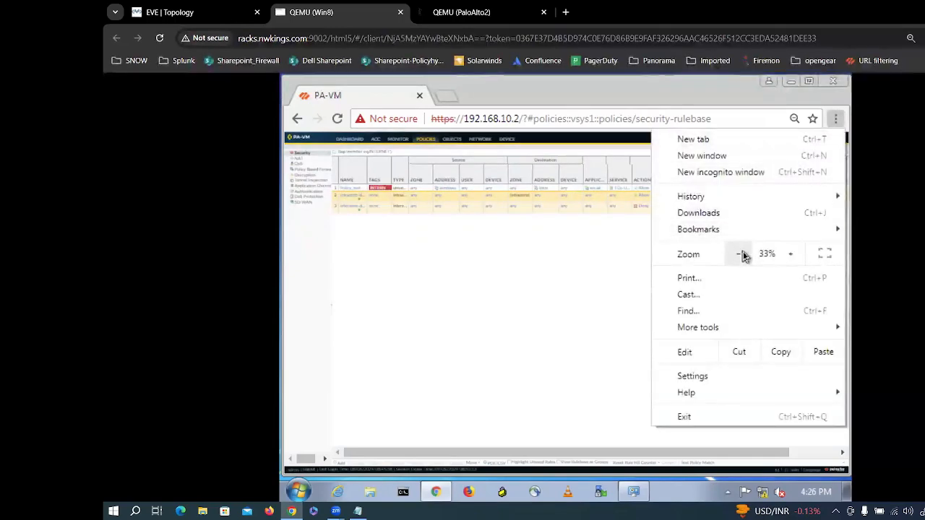
click(744, 255)
click(511, 296)
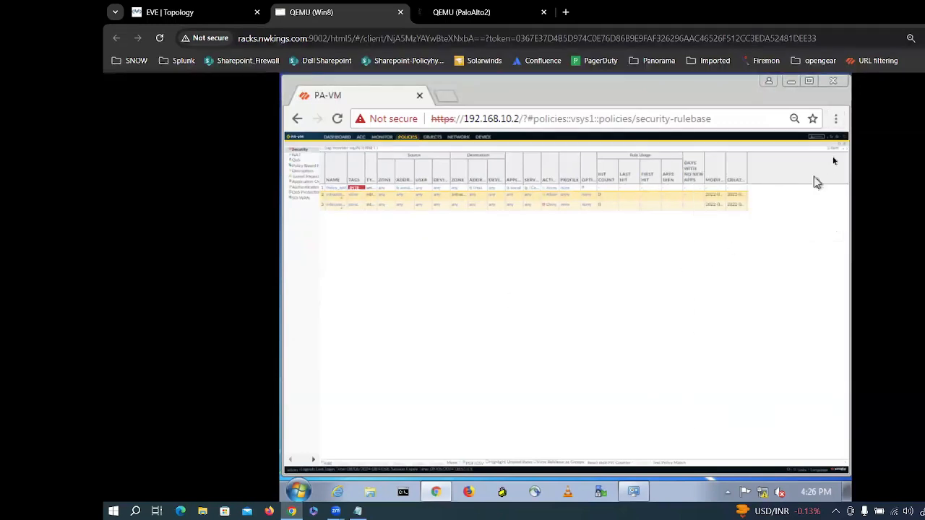
click(835, 120)
click(790, 256)
click(791, 257)
click(790, 257)
click(790, 256)
click(518, 330)
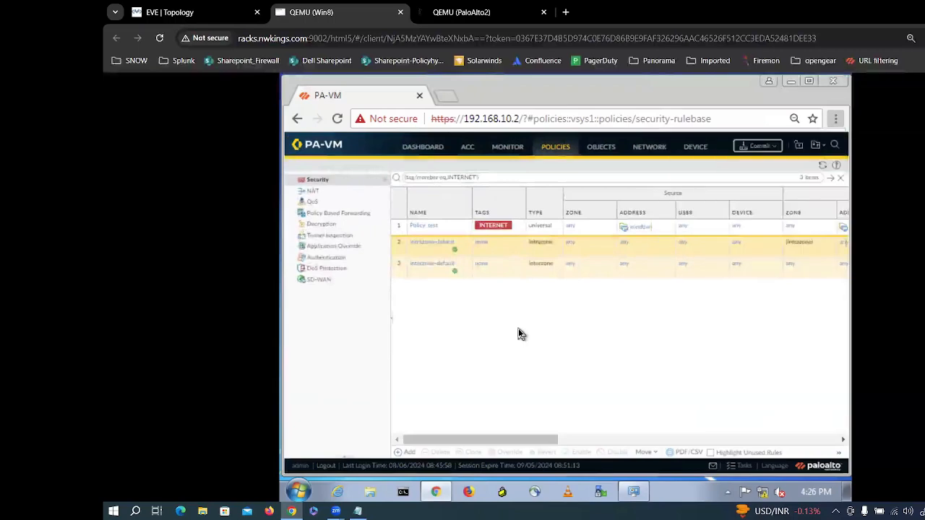
drag(525, 440, 436, 445)
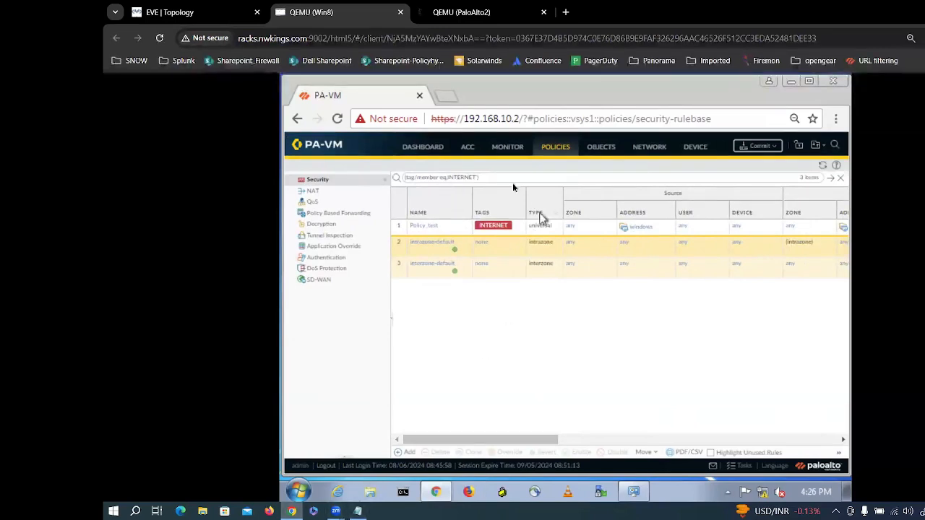
drag(501, 181, 346, 182)
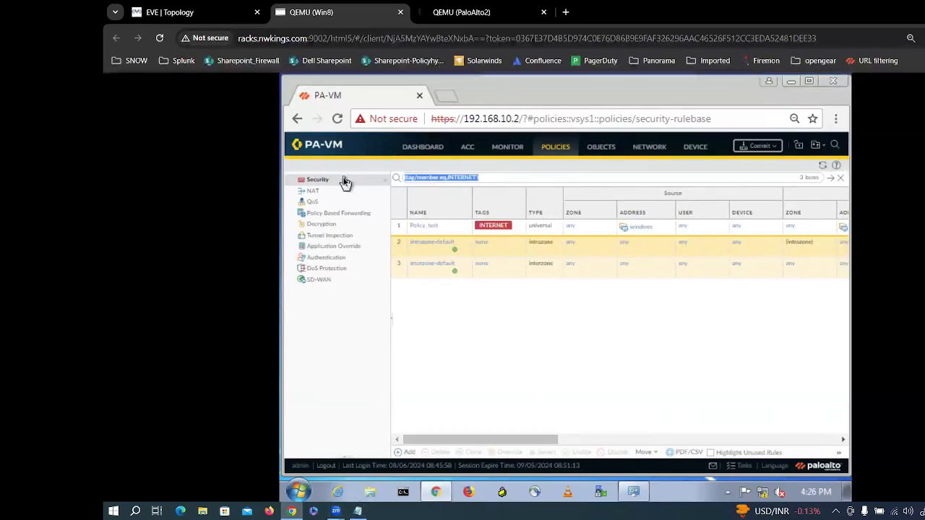
Step: Clear the tag filter and start a new security rule named test1
key(BackSpace)
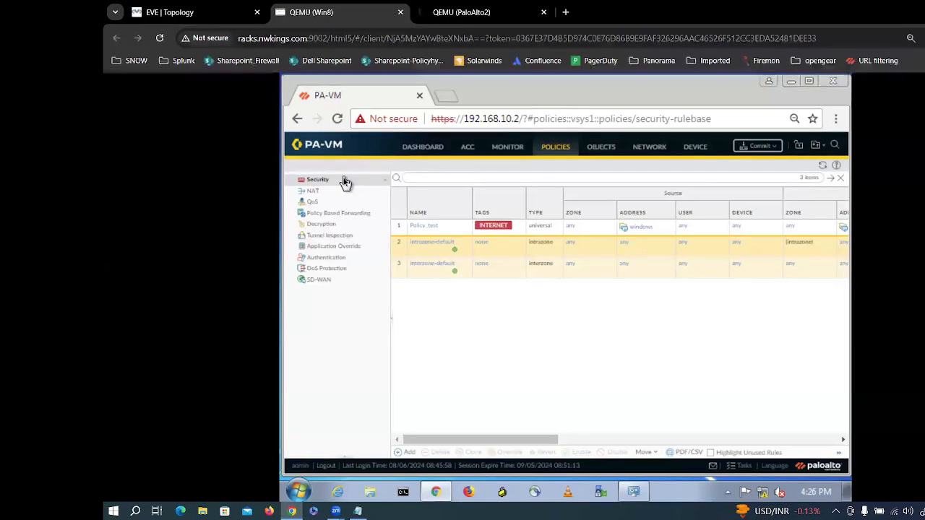
click(410, 452)
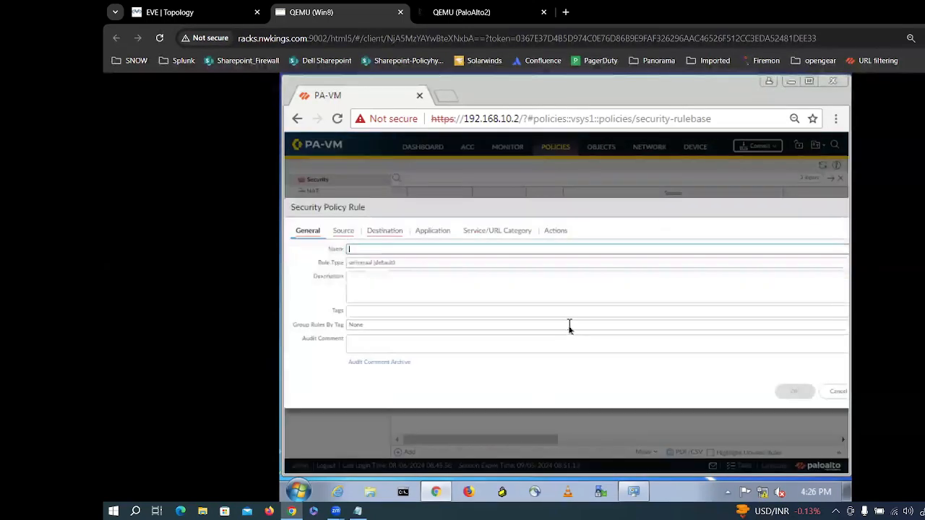
text(test)
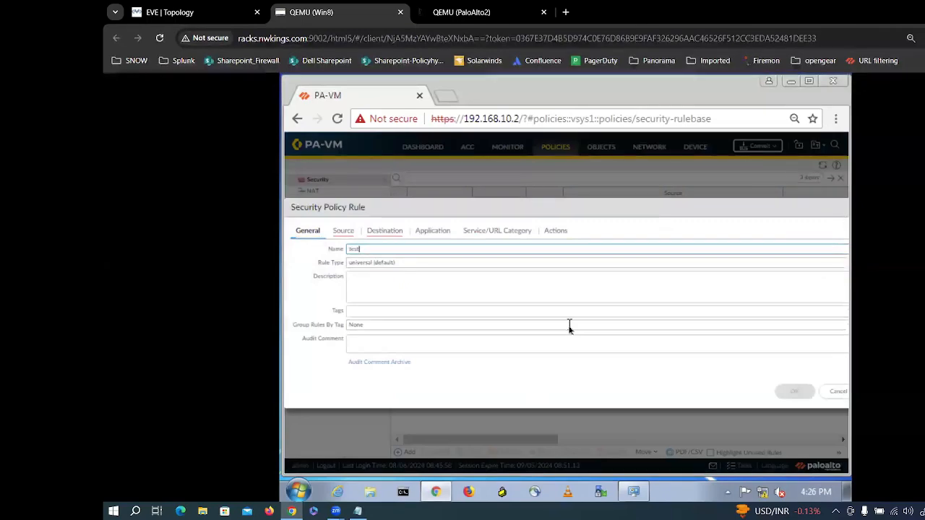
key(Tab)
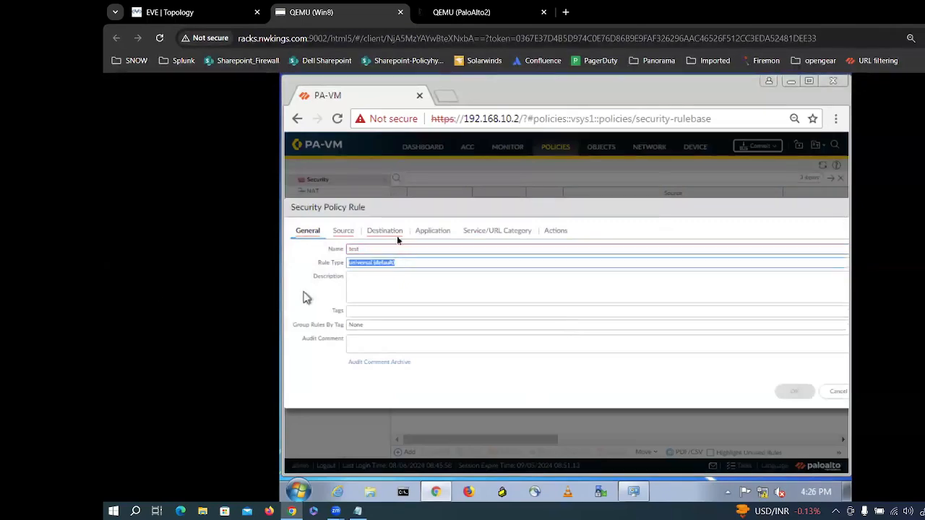
click(369, 249)
key(BackSpace)
text(1)
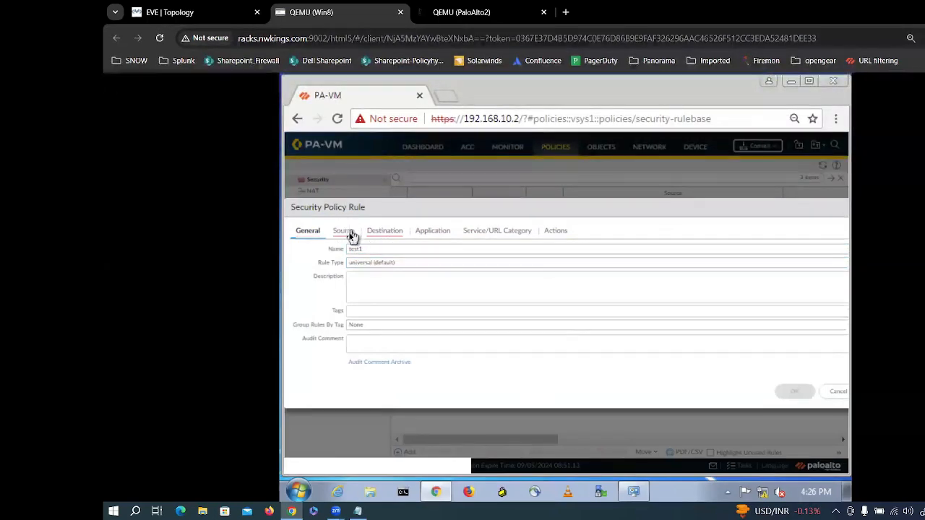
Step: Give test1 any source zone and any destination zone, then save it
click(344, 231)
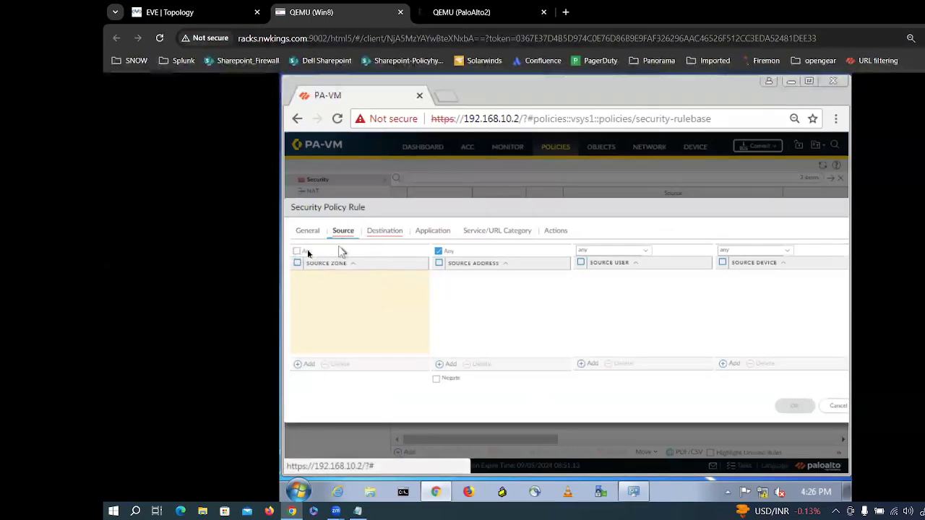
click(295, 251)
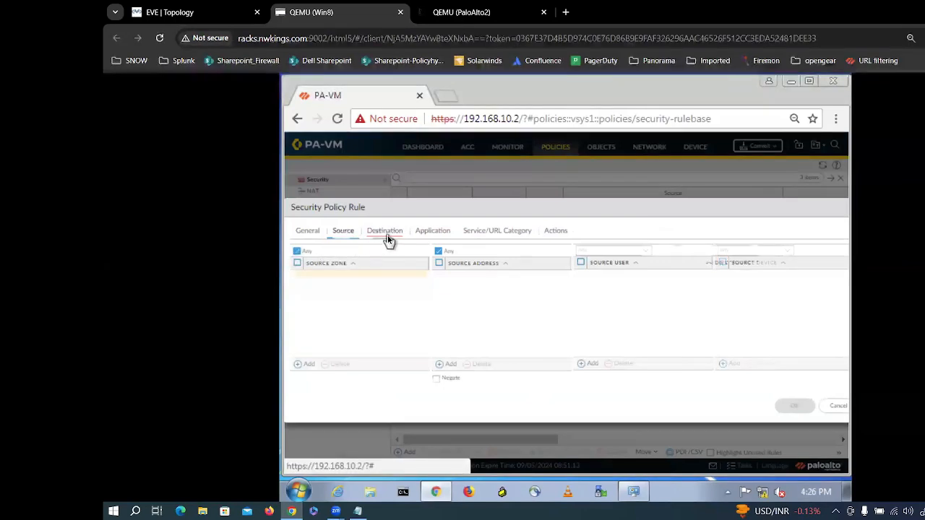
click(386, 233)
click(359, 250)
click(337, 278)
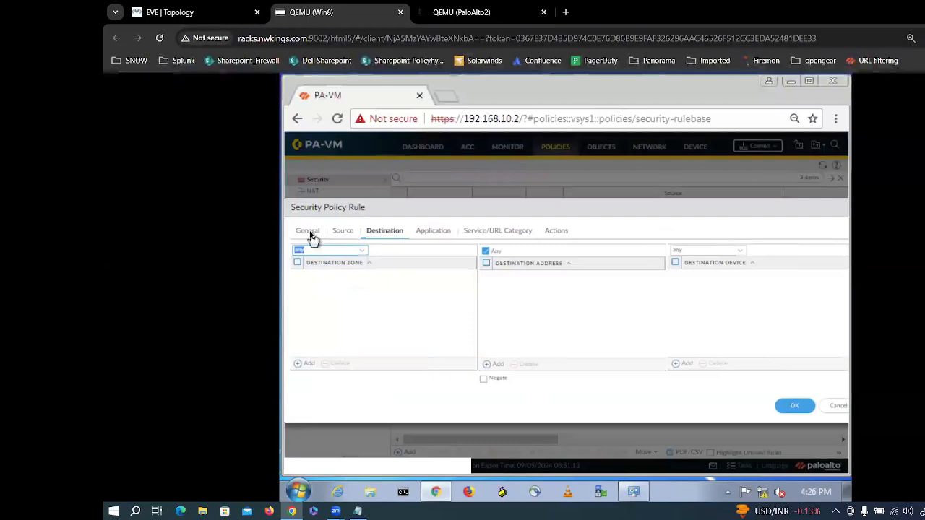
click(308, 232)
click(792, 391)
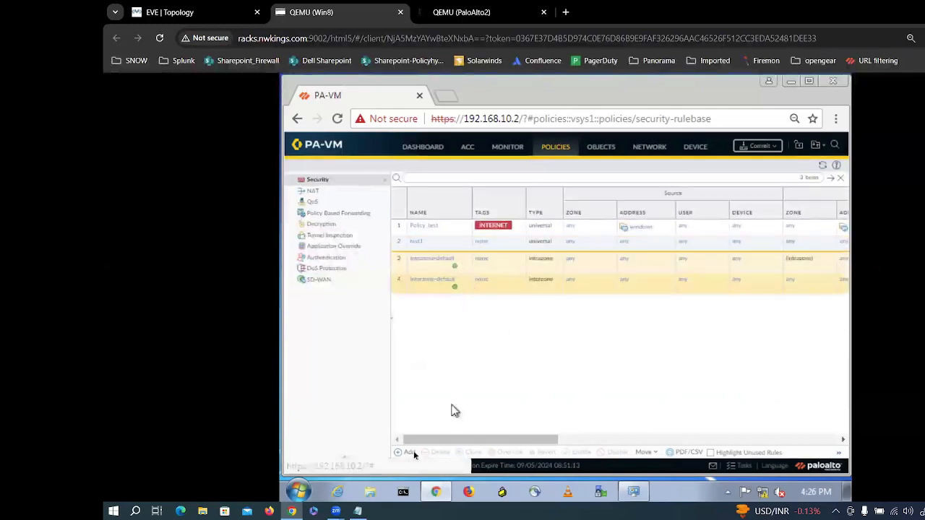
click(407, 456)
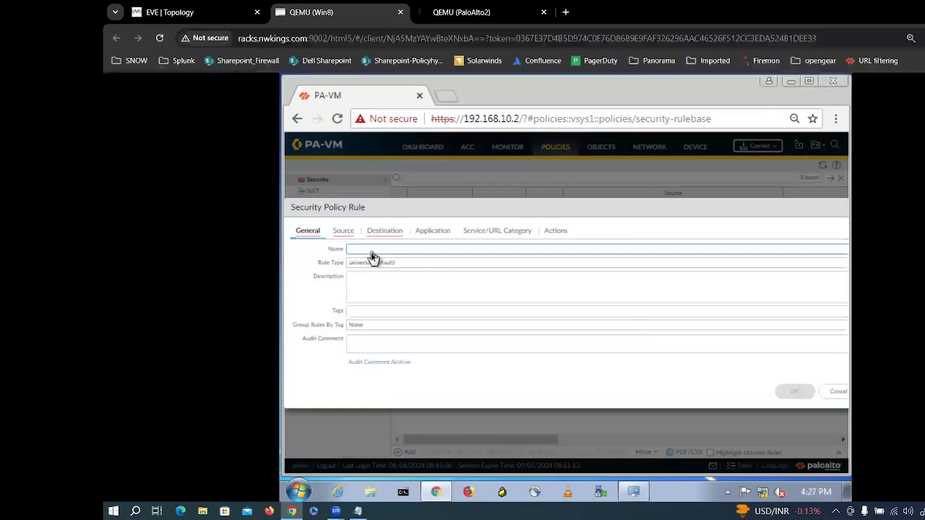
Step: Name the new rule test2 and tag it INTERNET
text(test2)
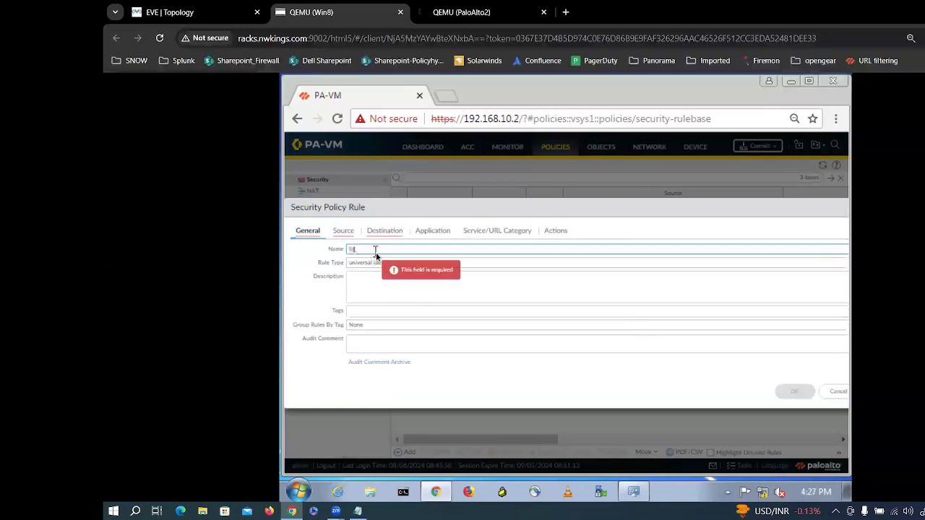
click(352, 310)
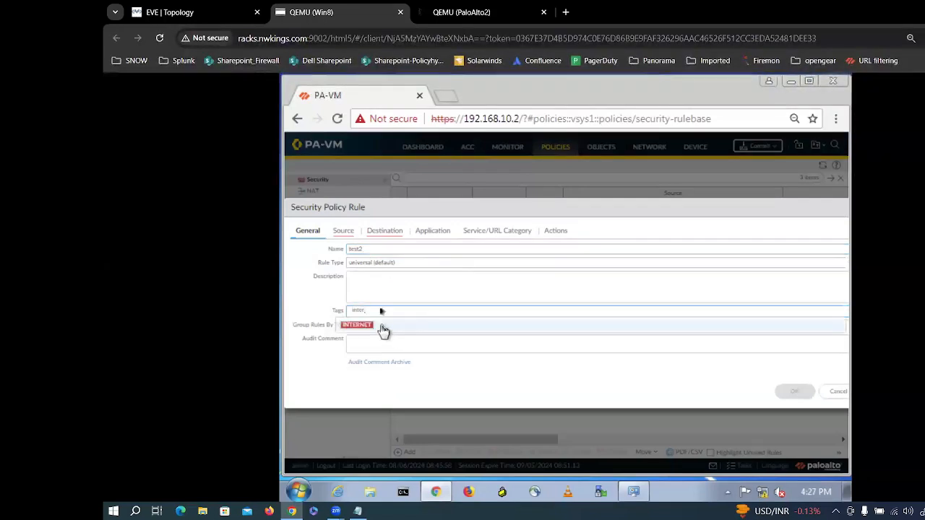
click(383, 327)
Step: Set test2's source and destination zones to any and save the rule
click(343, 231)
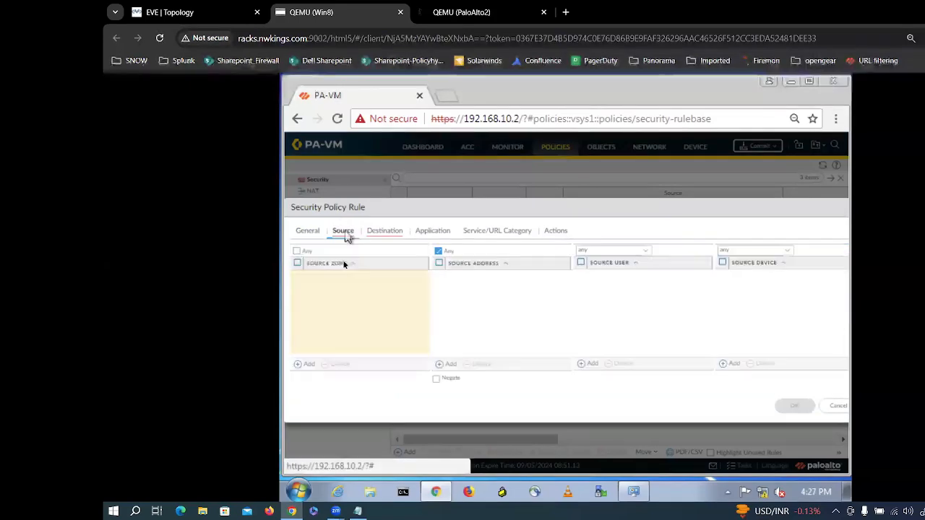
click(297, 250)
click(384, 233)
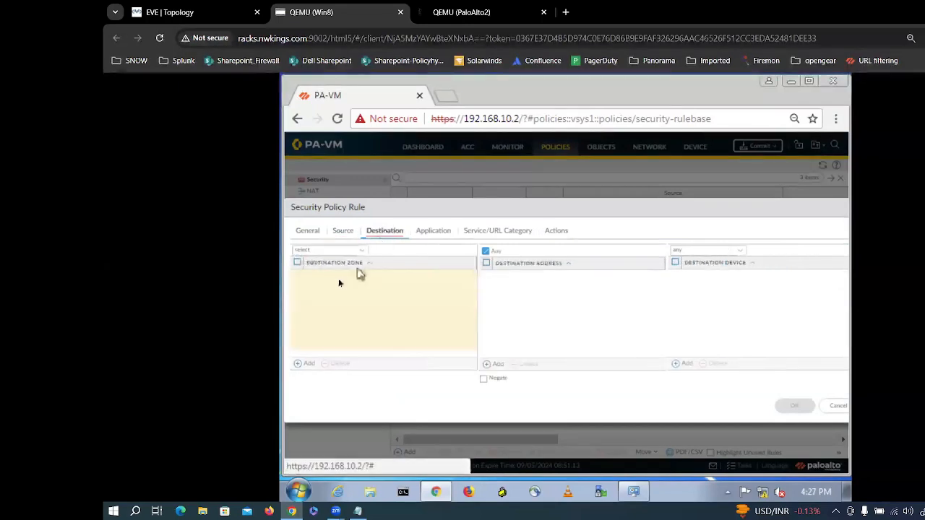
click(361, 249)
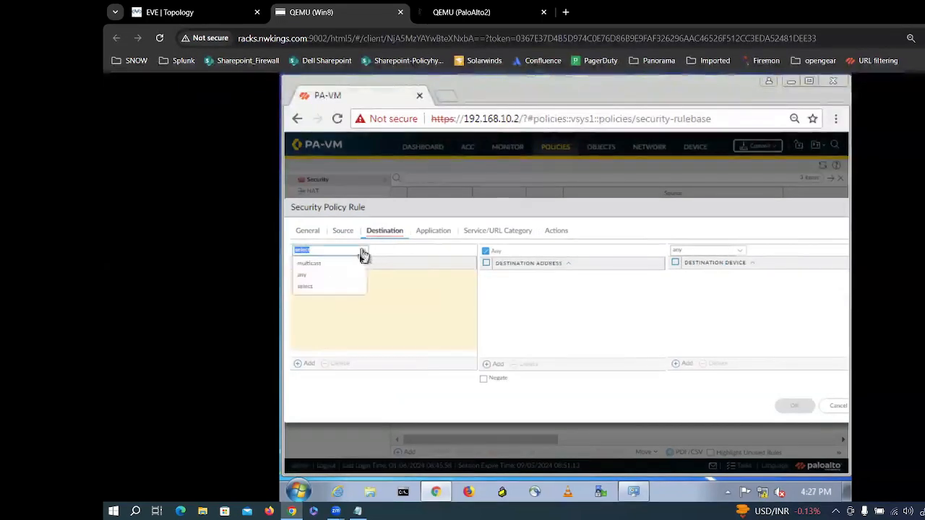
click(330, 281)
click(793, 409)
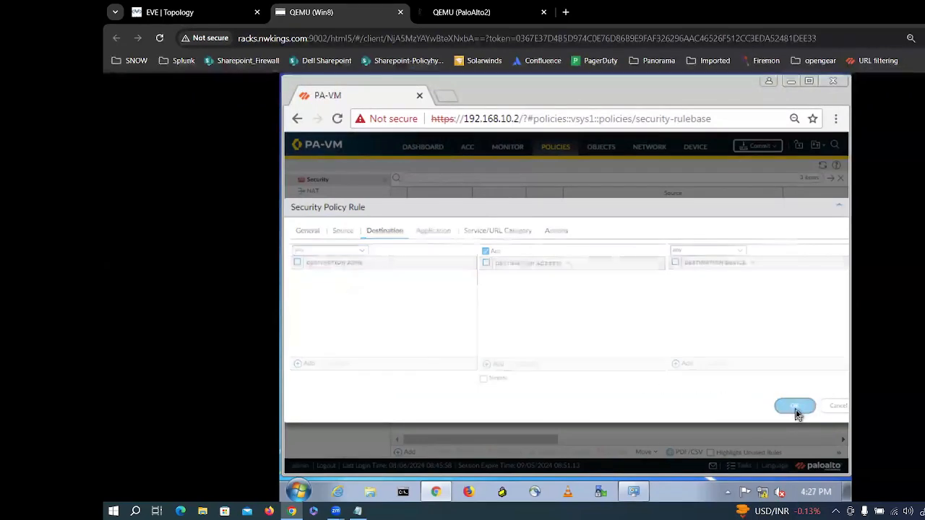
click(423, 181)
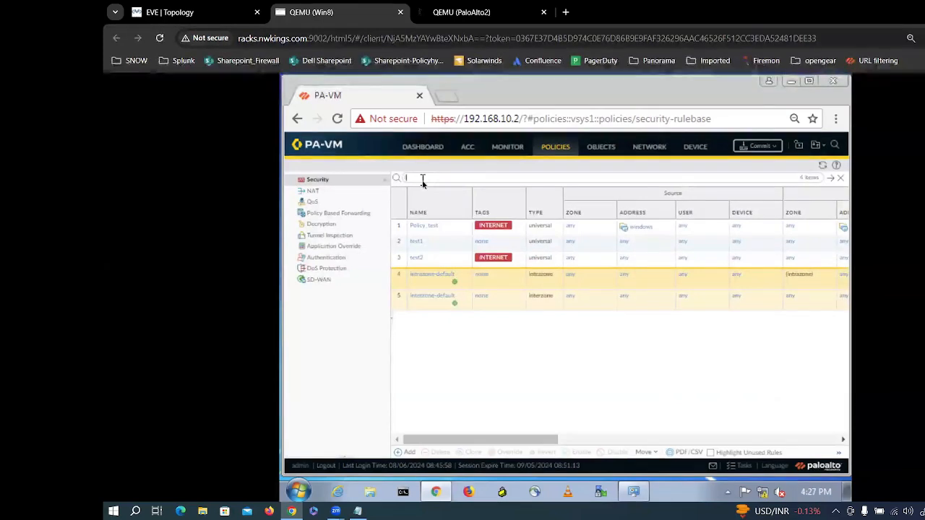
Step: Apply the rulebase filter tag/member eq 'INTERNET'
text(tag)
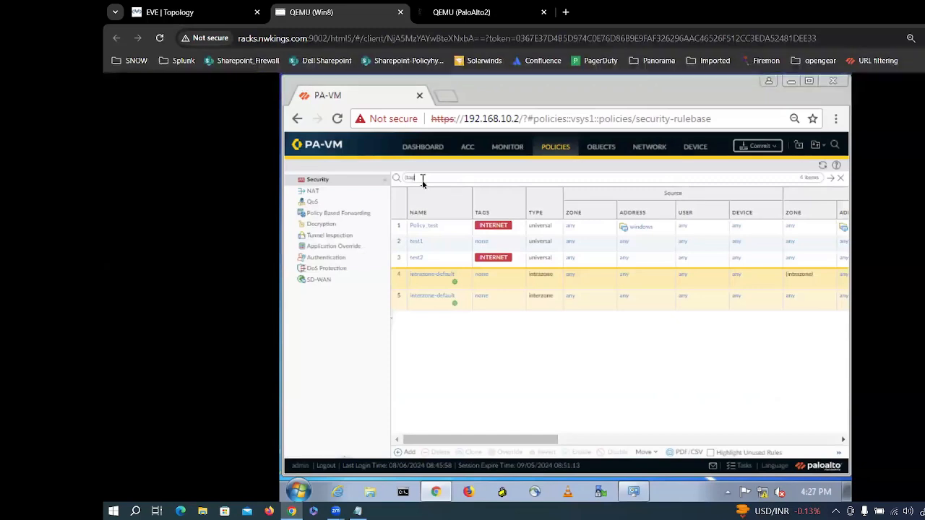
text(/mem)
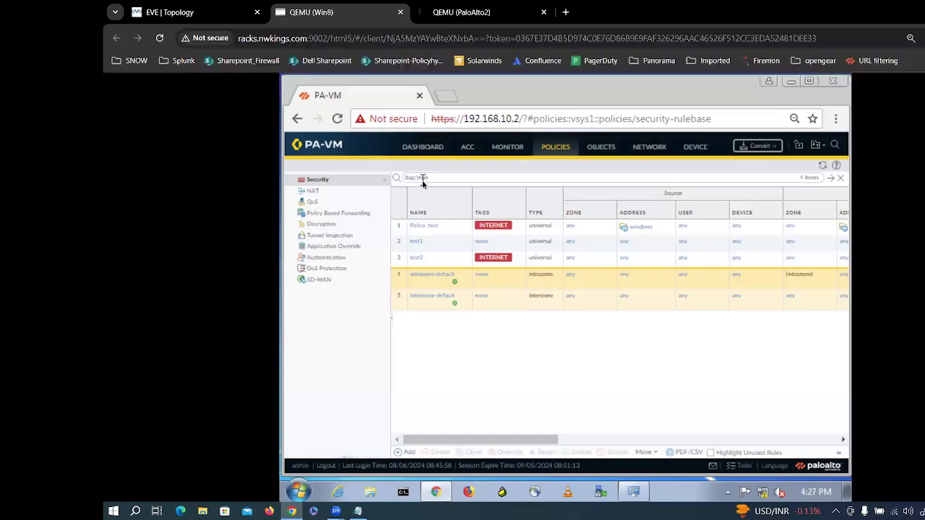
text(ber eq ')
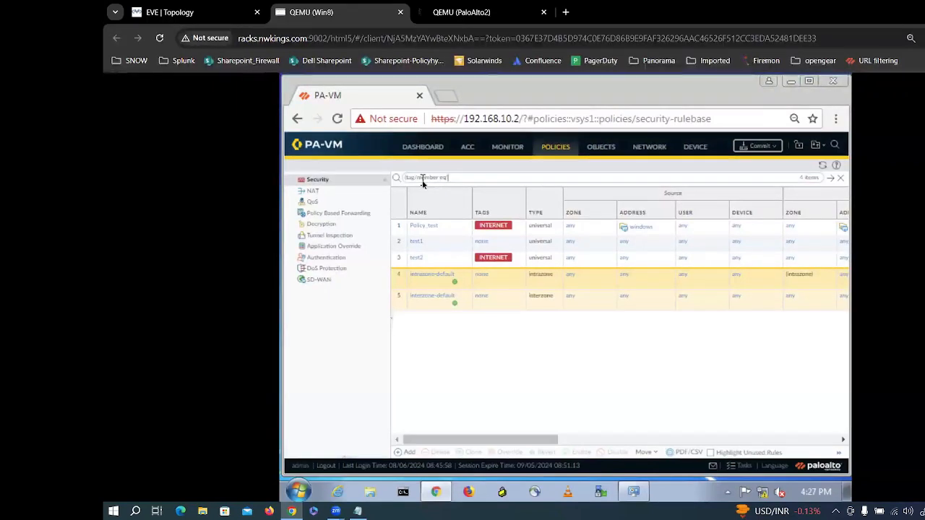
text(INTER)
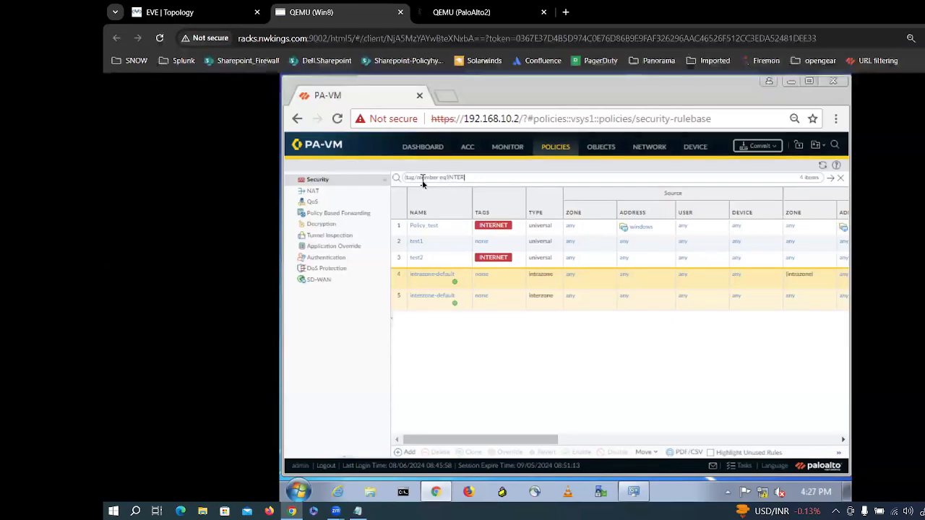
text(NET')
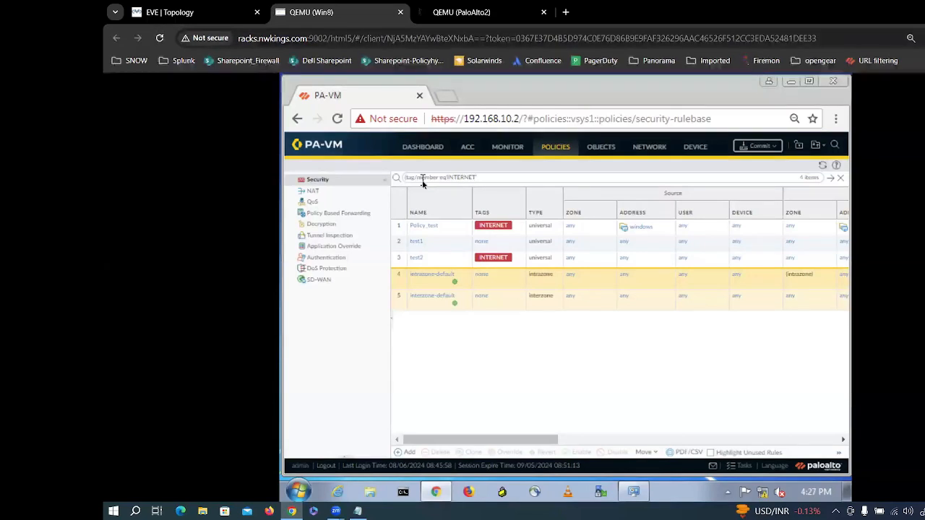
text())
key(Return)
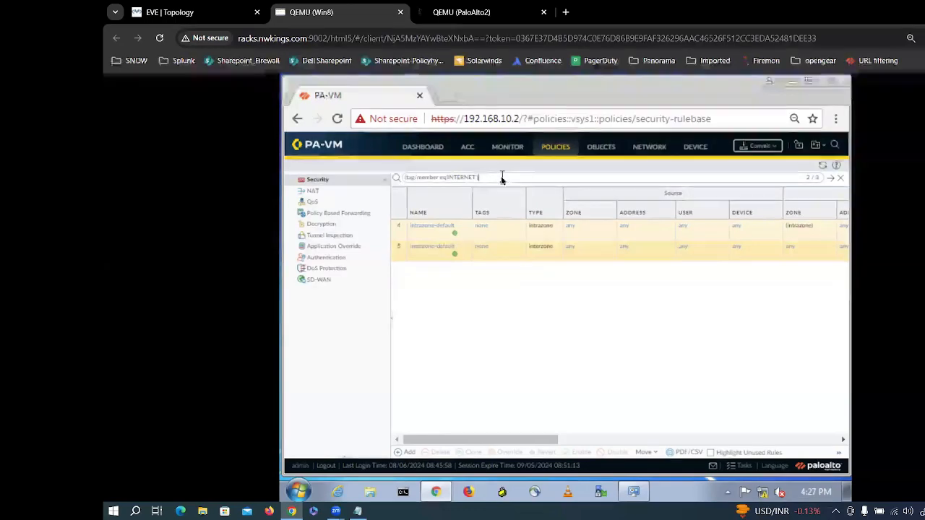
Step: Edit the filter text, then erase it completely and reload all five rules
click(438, 179)
key(BackSpace)
key(BackSpace)
key(BackSpace)
key(BackSpace)
key(BackSpace)
key(BackSpace)
key(BackSpace)
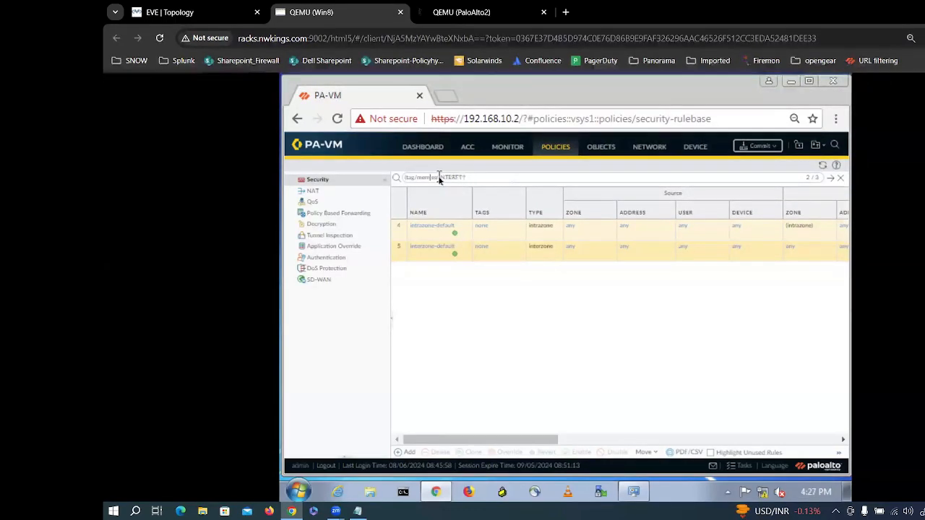
text(/)
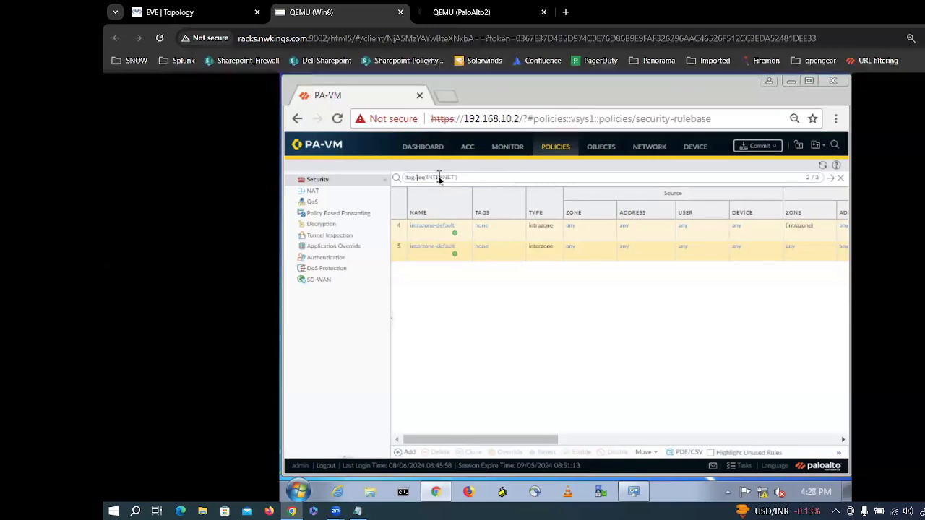
click(469, 178)
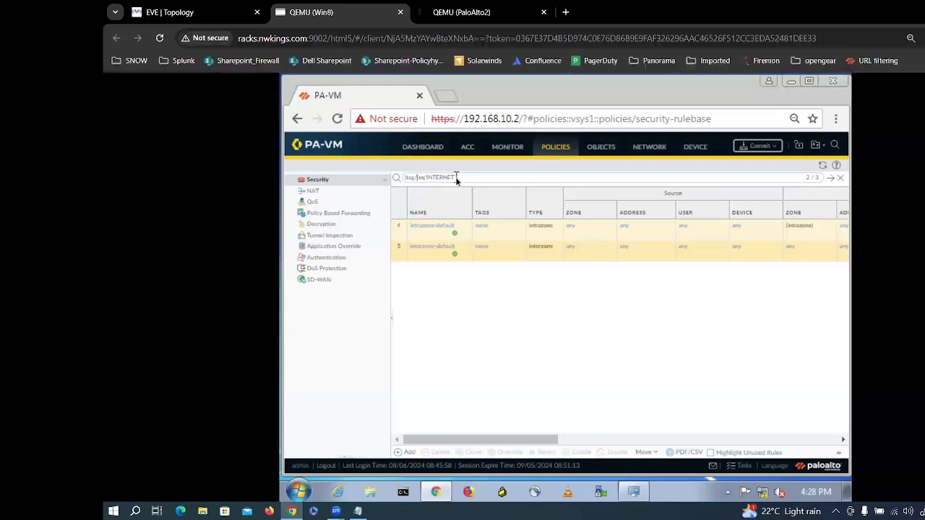
text(member)
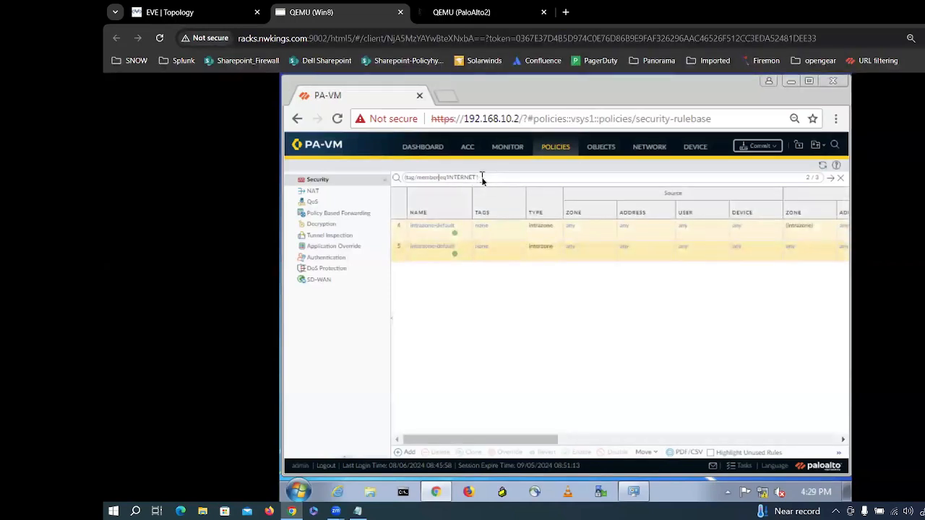
click(482, 179)
key(BackSpace)
key(BackSpace)
key(BackSpace)
key(BackSpace)
key(BackSpace)
key(BackSpace)
key(BackSpace)
key(BackSpace)
key(BackSpace)
key(BackSpace)
key(BackSpace)
key(BackSpace)
key(BackSpace)
key(BackSpace)
key(BackSpace)
key(BackSpace)
key(BackSpace)
key(BackSpace)
key(BackSpace)
key(BackSpace)
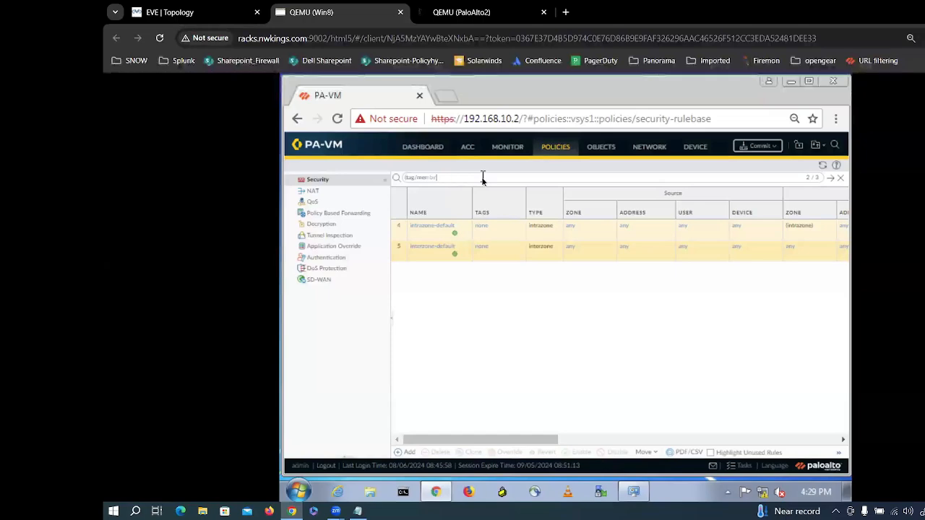
key(Return)
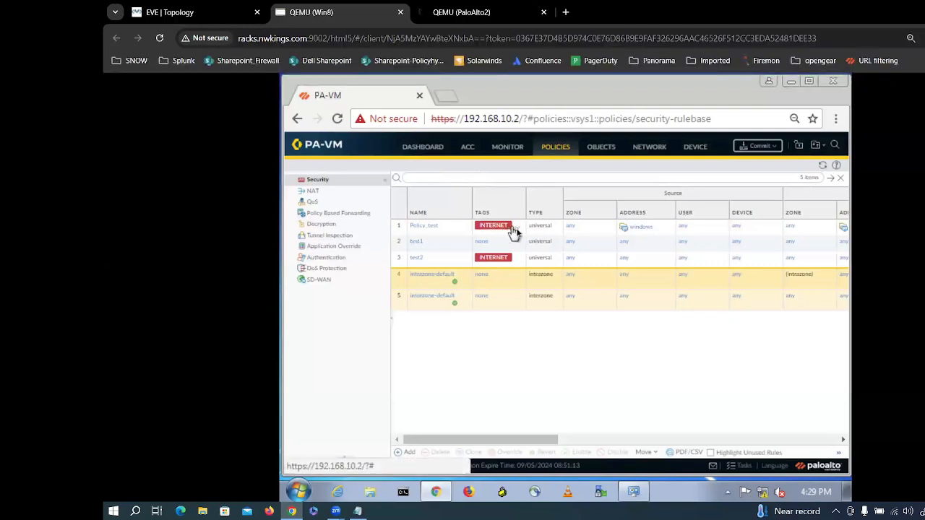
Step: Type a tag/member 'INTERNET' query into the rulebase search and apply it, showing 4 of 5 rules
click(518, 232)
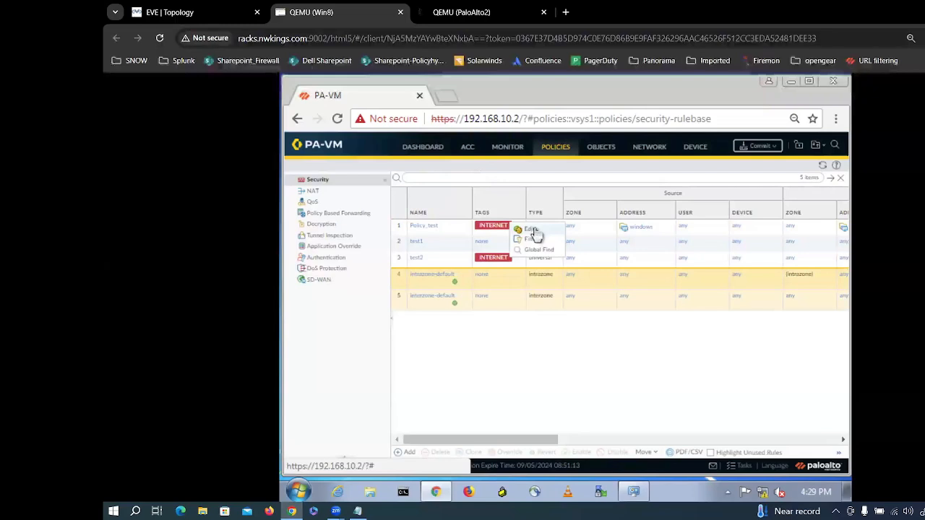
click(424, 179)
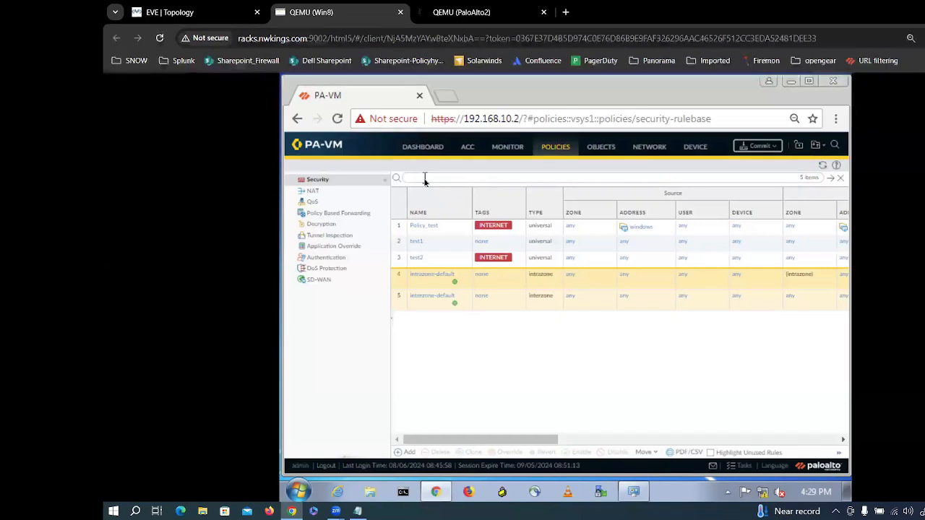
text(tag)
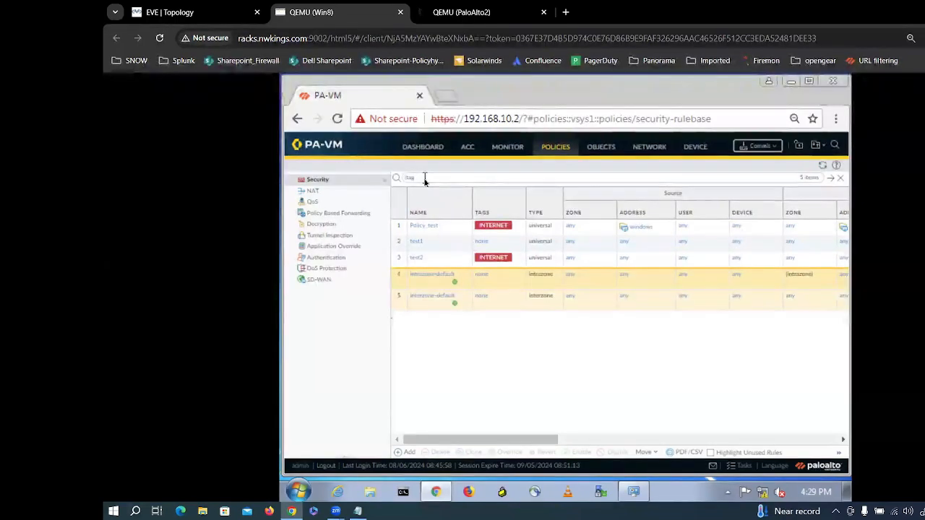
text(/member)
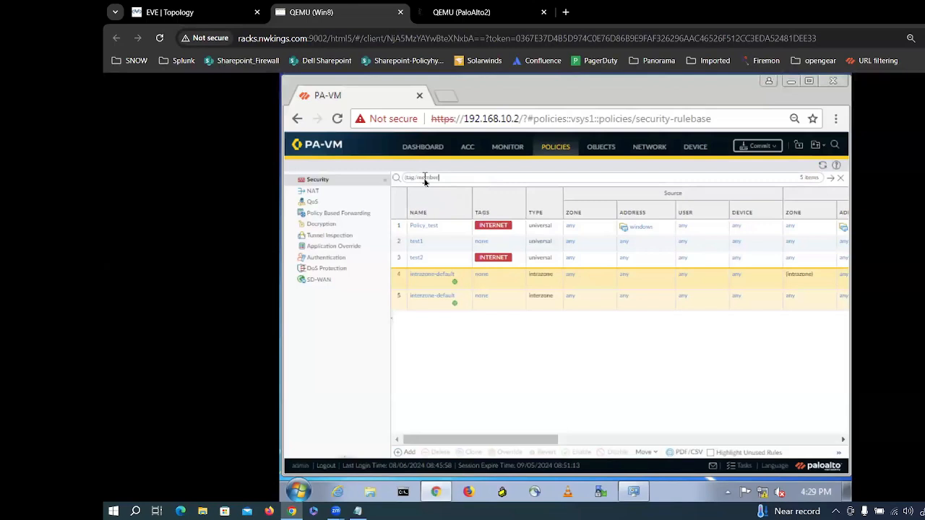
text( a)
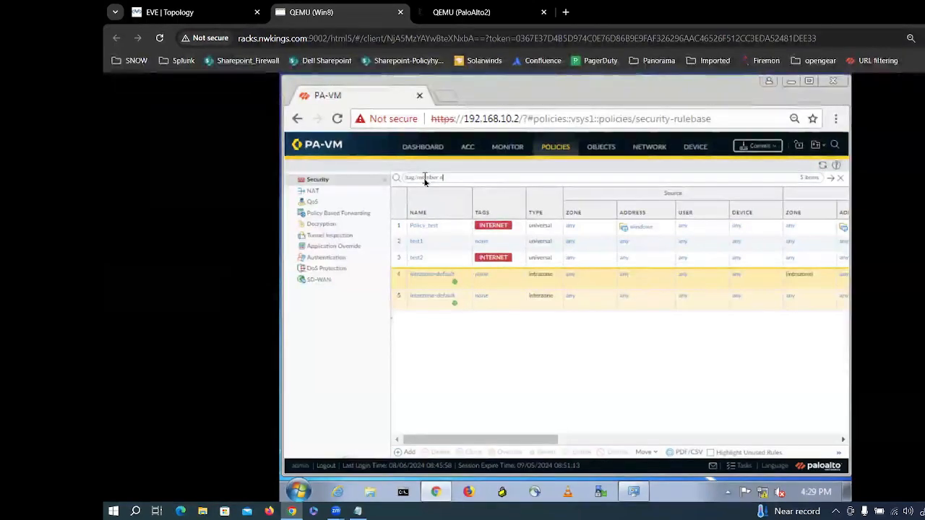
text(q)
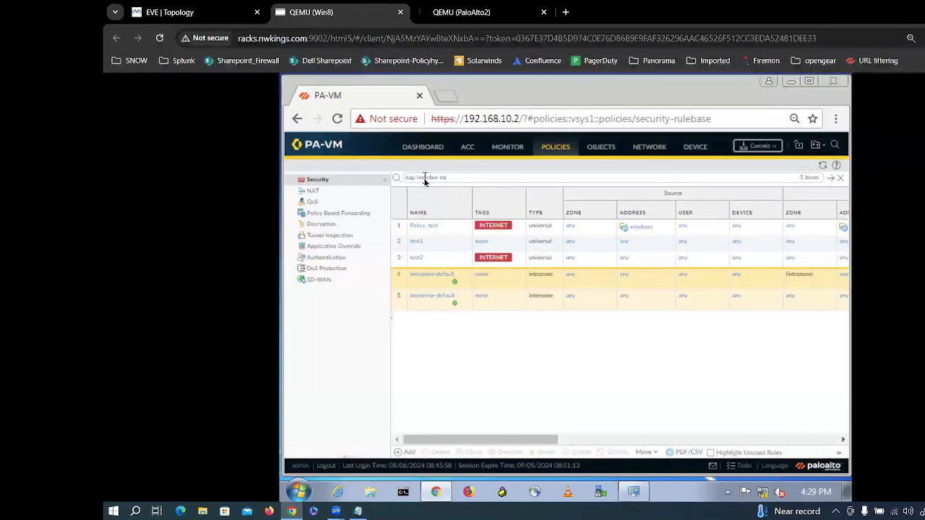
text( ')
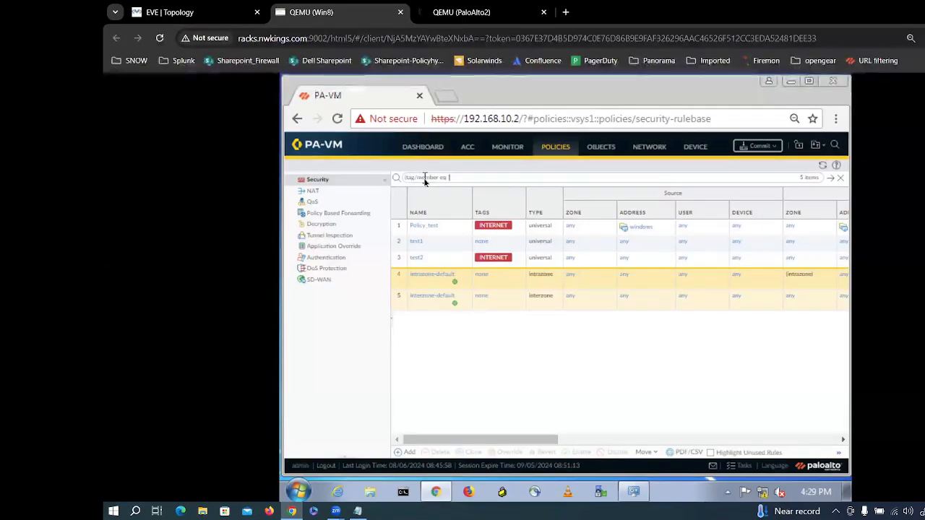
text(INTER)
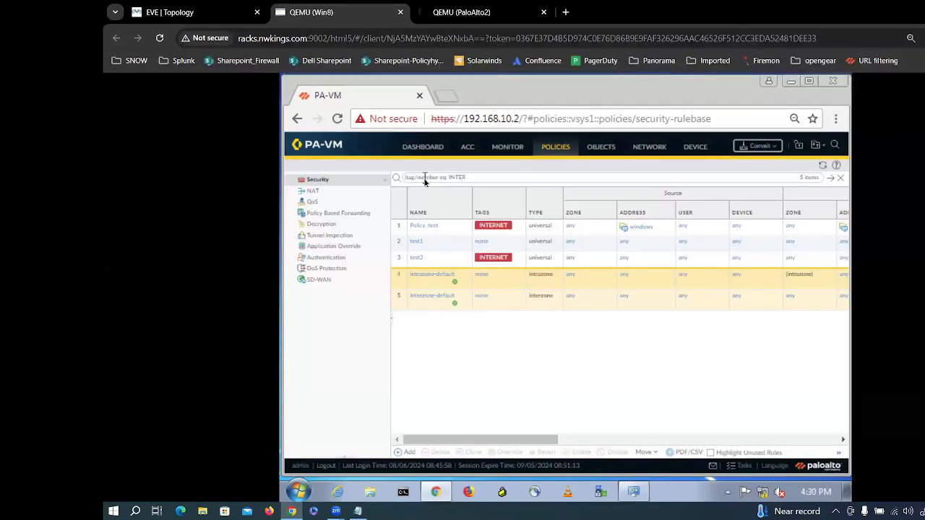
text(NET)
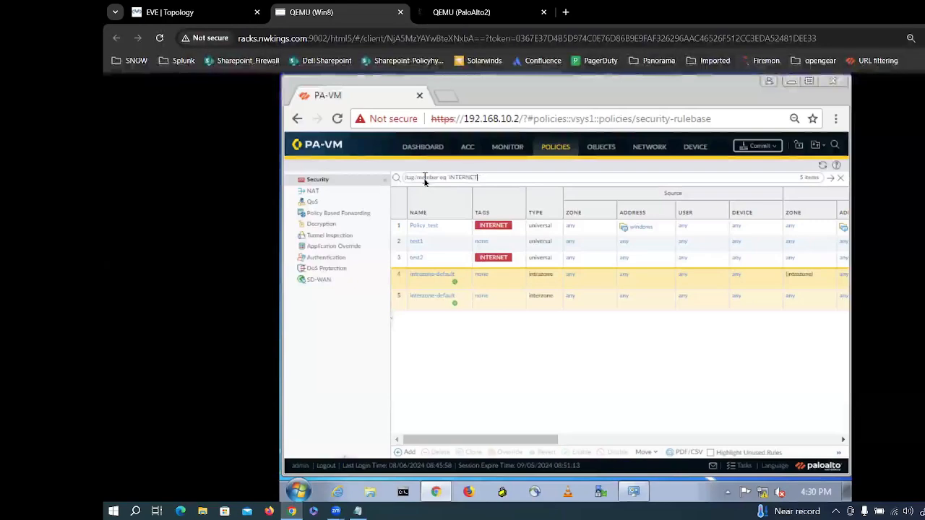
text('))
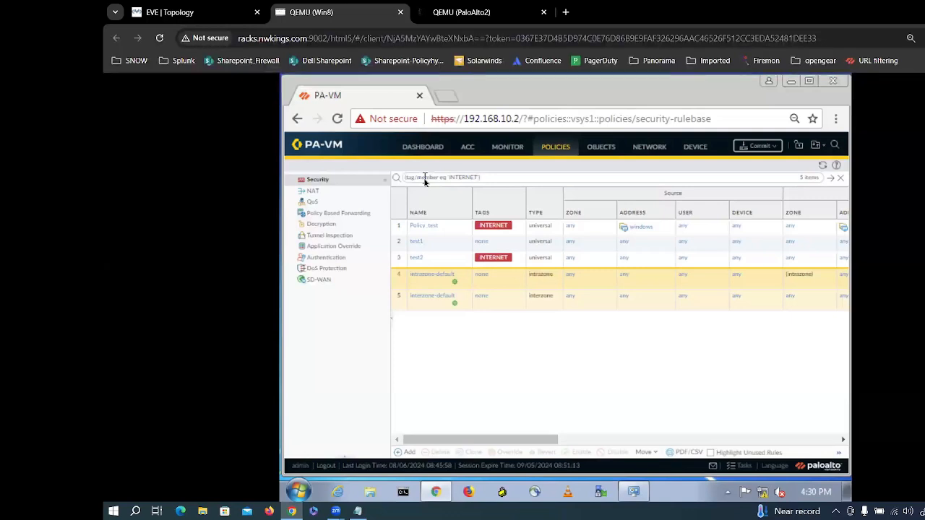
key(Return)
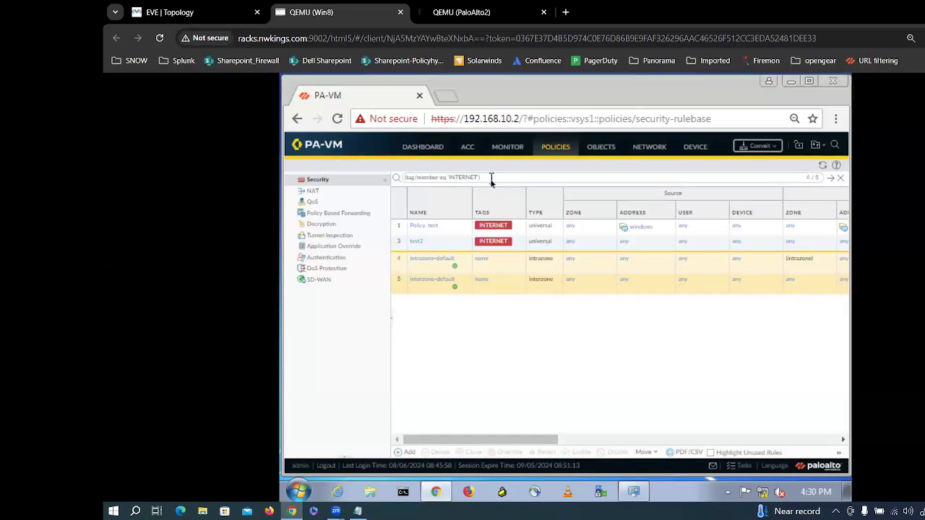
Step: Clear the filter, paste and reapply the INTERNET tag query, then clear it again
drag(478, 179, 402, 181)
key(ctrl+c)
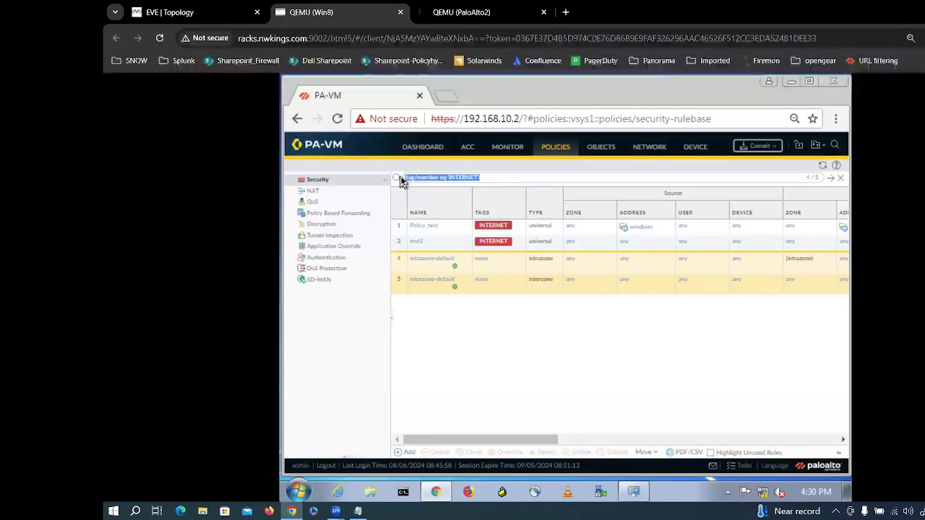
click(459, 259)
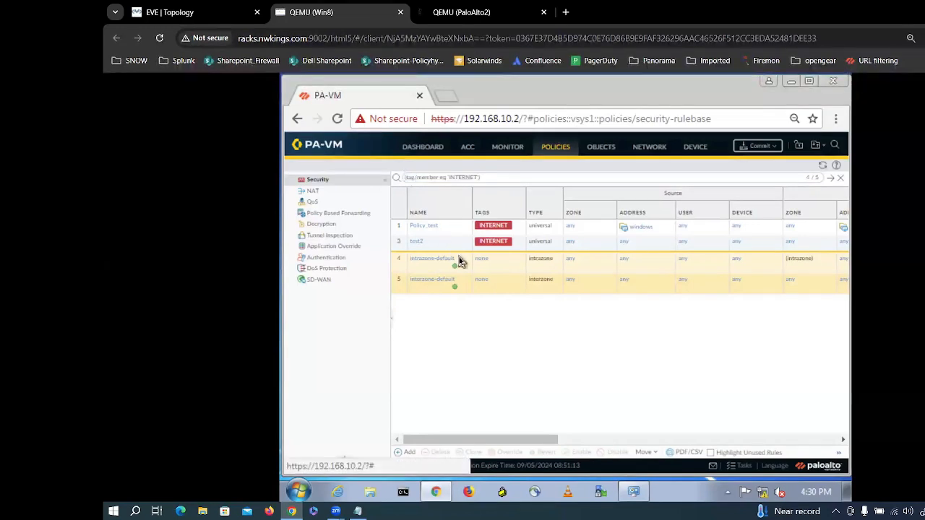
click(483, 181)
key(BackSpace)
key(BackSpace)
key(BackSpace)
key(BackSpace)
key(BackSpace)
key(BackSpace)
key(BackSpace)
key(BackSpace)
key(BackSpace)
key(BackSpace)
key(BackSpace)
key(BackSpace)
key(BackSpace)
key(BackSpace)
key(BackSpace)
key(BackSpace)
key(BackSpace)
key(BackSpace)
key(BackSpace)
key(BackSpace)
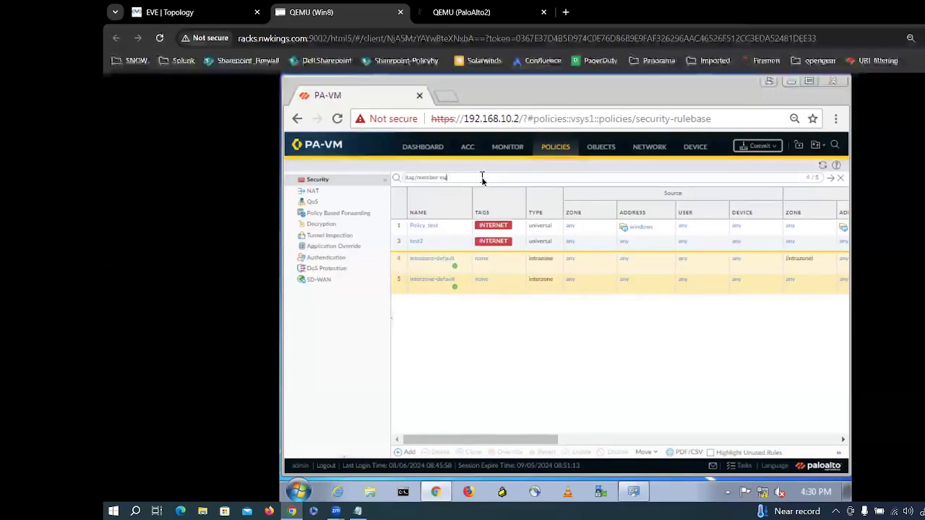
key(BackSpace)
key(BackSpace)
key(BackSpace)
key(BackSpace)
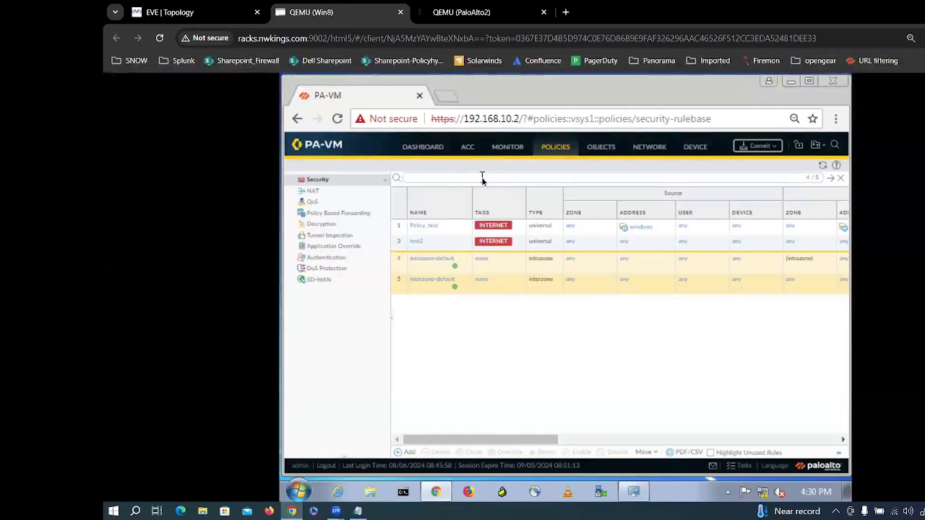
key(Return)
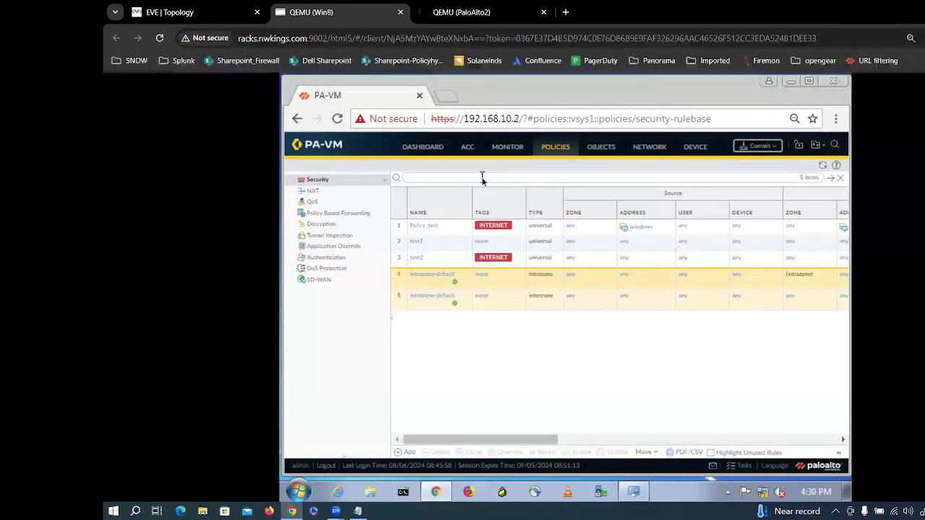
key(ctrl+v)
key(Return)
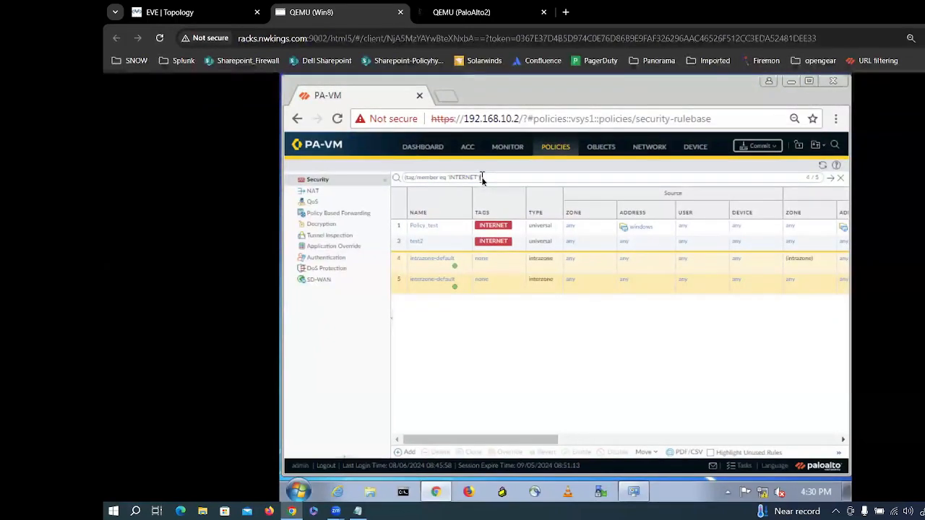
key(BackSpace)
key(BackSpace)
key(BackSpace)
key(BackSpace)
key(BackSpace)
key(BackSpace)
key(BackSpace)
key(BackSpace)
key(BackSpace)
key(BackSpace)
key(BackSpace)
key(BackSpace)
key(BackSpace)
key(BackSpace)
key(BackSpace)
key(BackSpace)
key(BackSpace)
key(BackSpace)
key(BackSpace)
key(BackSpace)
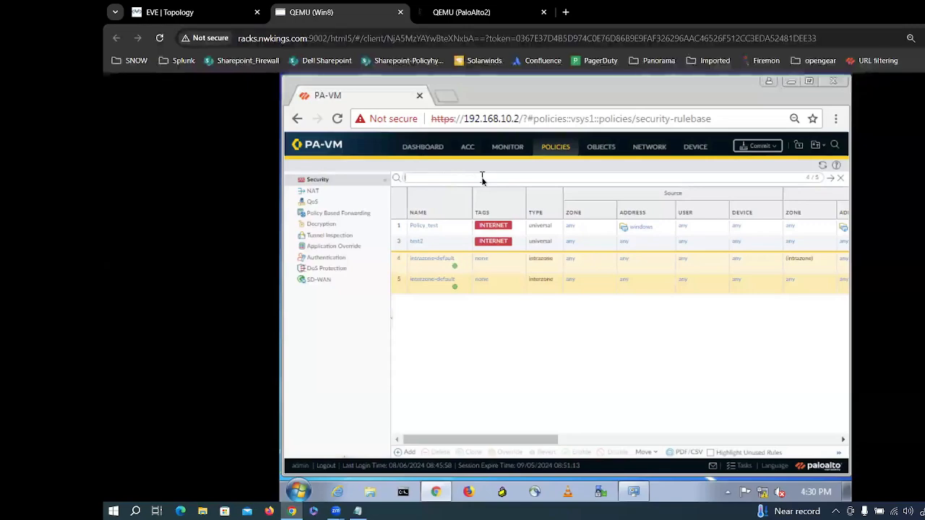
key(BackSpace)
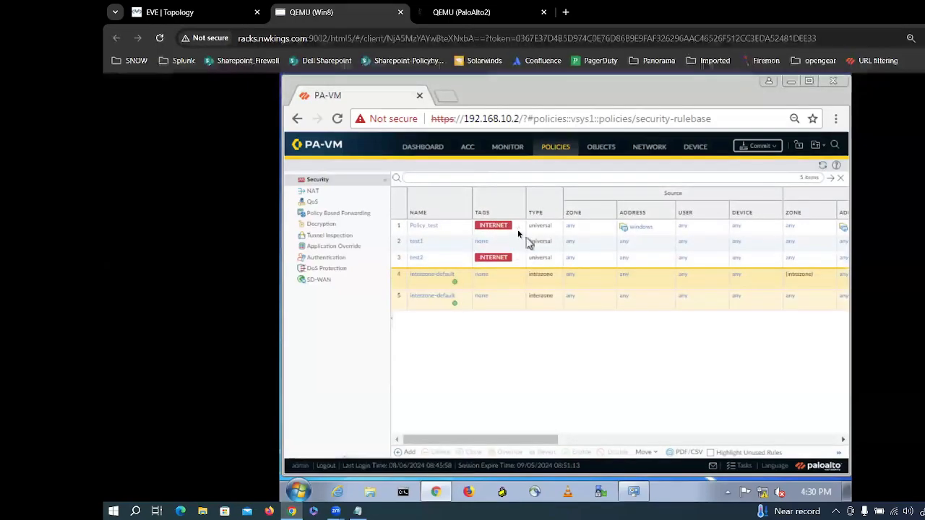
Step: Generate the INTERNET filter from rule 1's tag menu and open rule test1
click(517, 229)
click(534, 238)
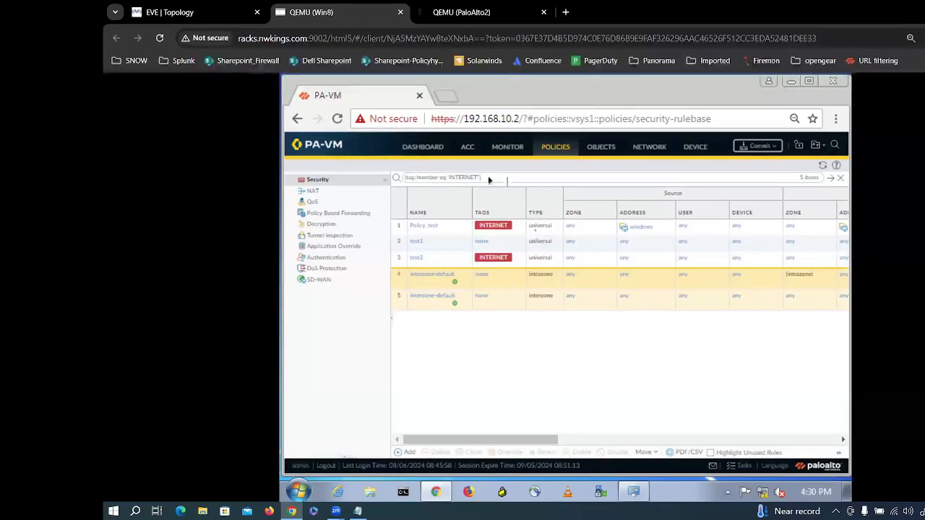
click(421, 247)
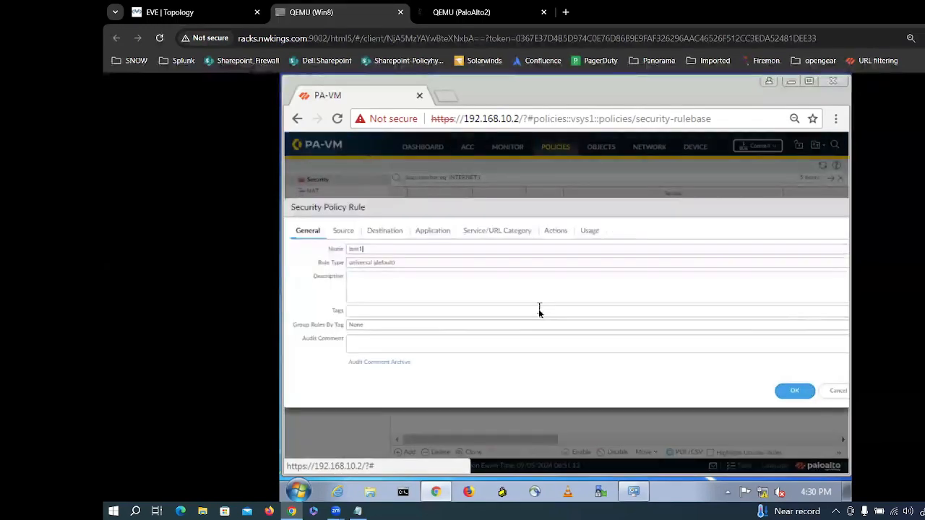
Step: Zoom Chrome to 50%, cancel the test1 rule editor, and go to the Objects Tags page
click(819, 312)
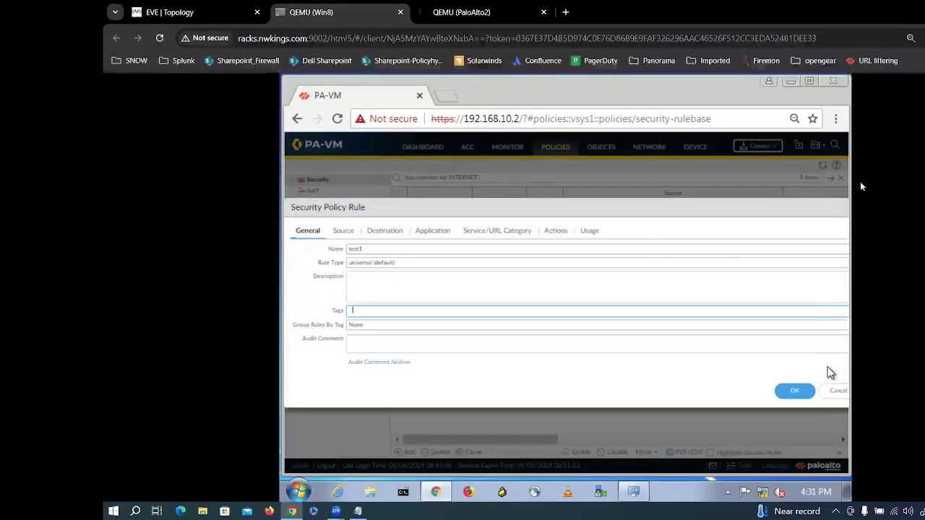
click(834, 121)
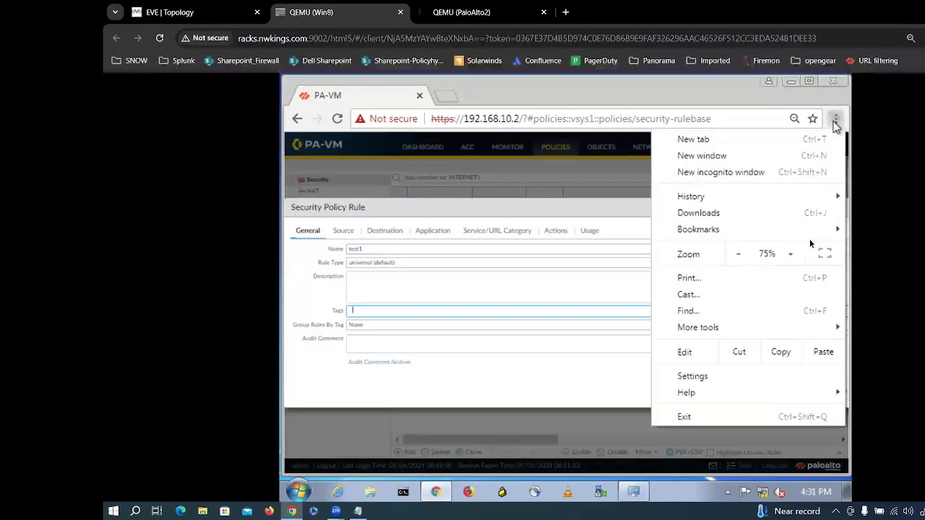
click(738, 254)
click(488, 345)
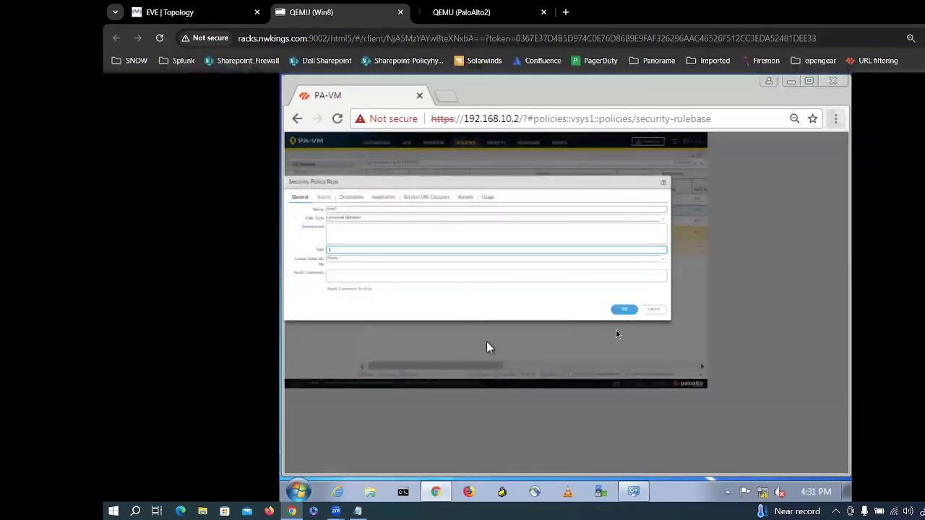
click(653, 310)
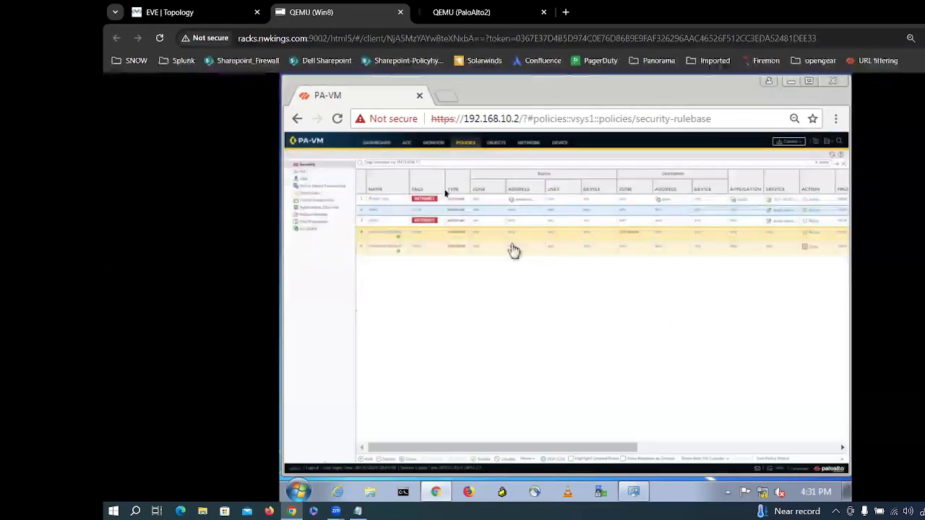
click(498, 146)
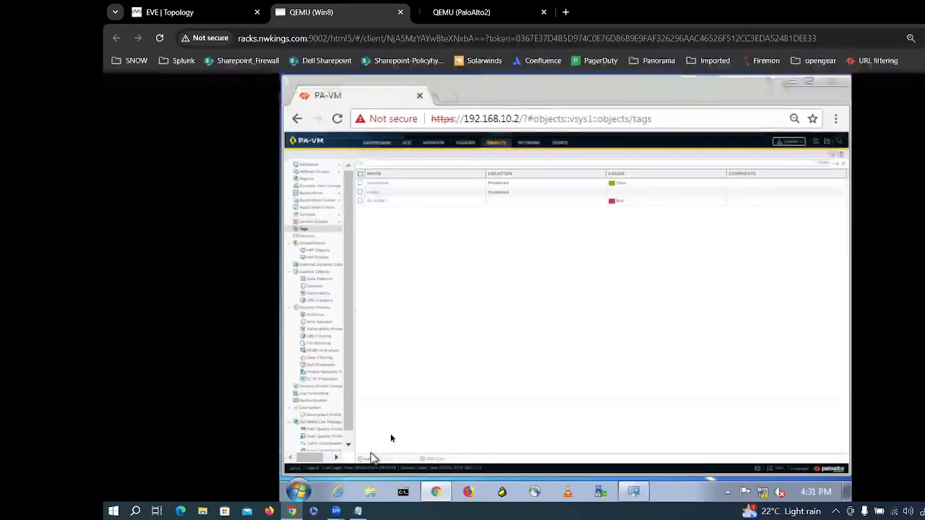
Step: Add a Gold-coloured tag named DMZ, then return to the Policies tab
click(367, 458)
text(DMZ)
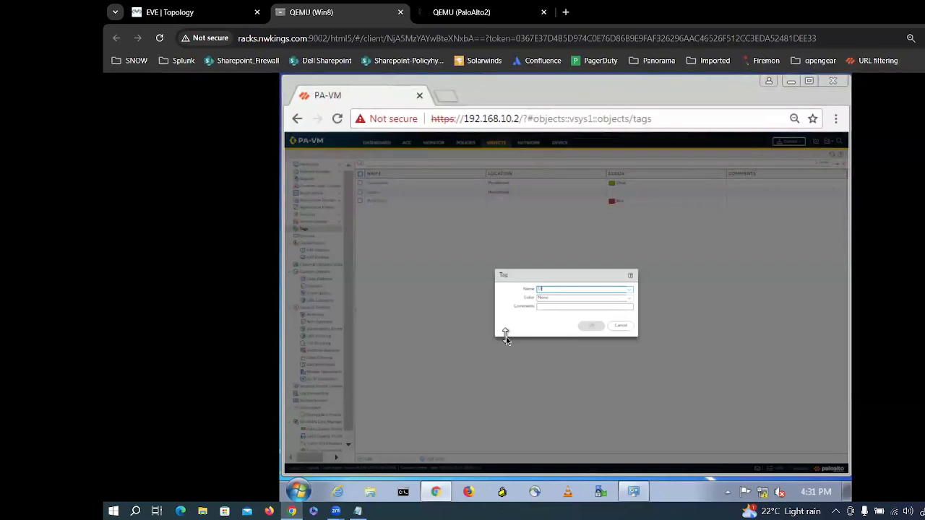
click(630, 303)
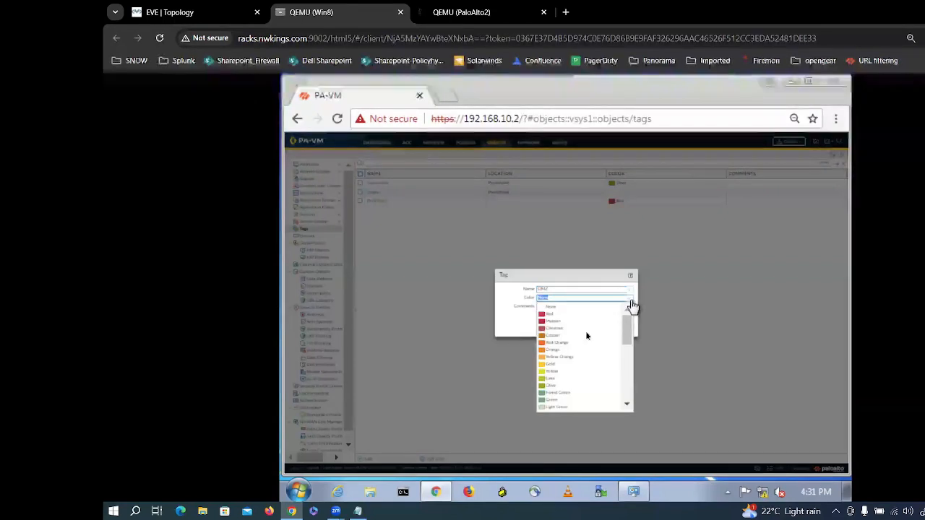
click(554, 366)
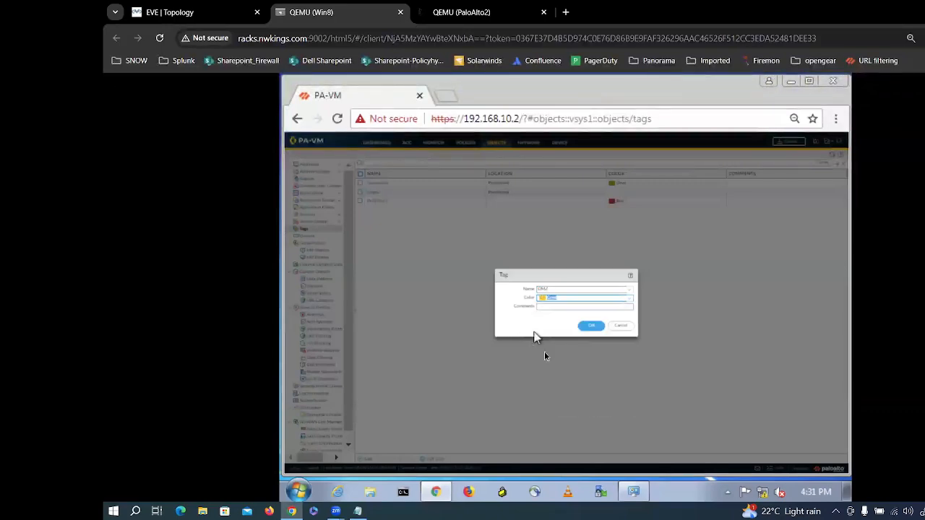
click(591, 326)
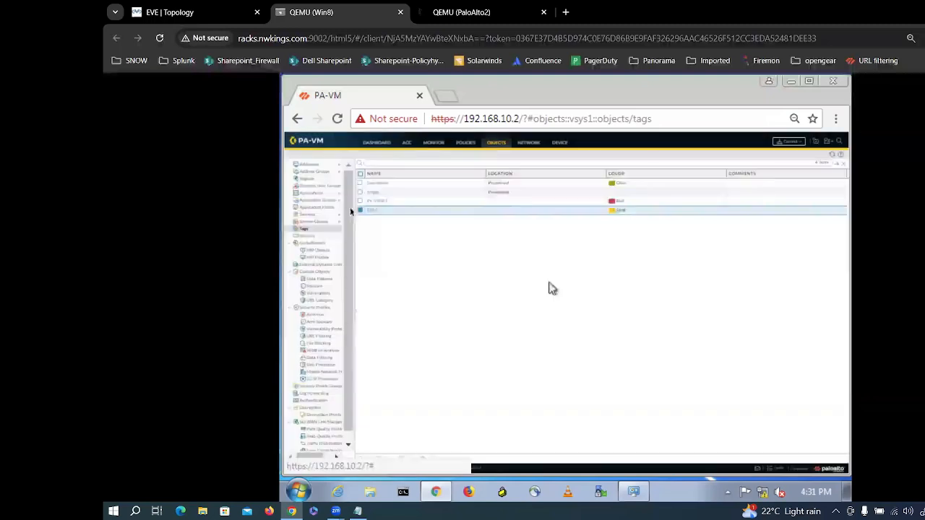
click(468, 141)
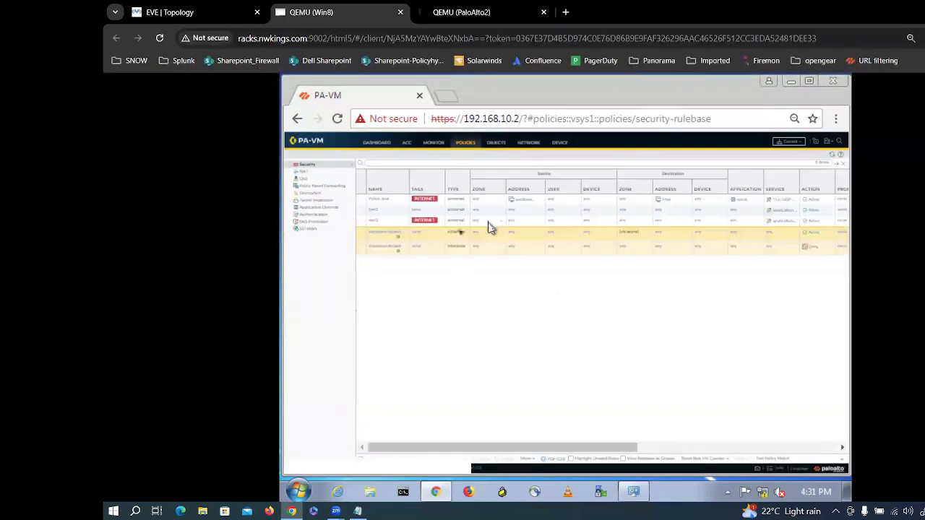
Step: Add the DMZ tag to rule test1 in its Tags dropdown and save
click(371, 216)
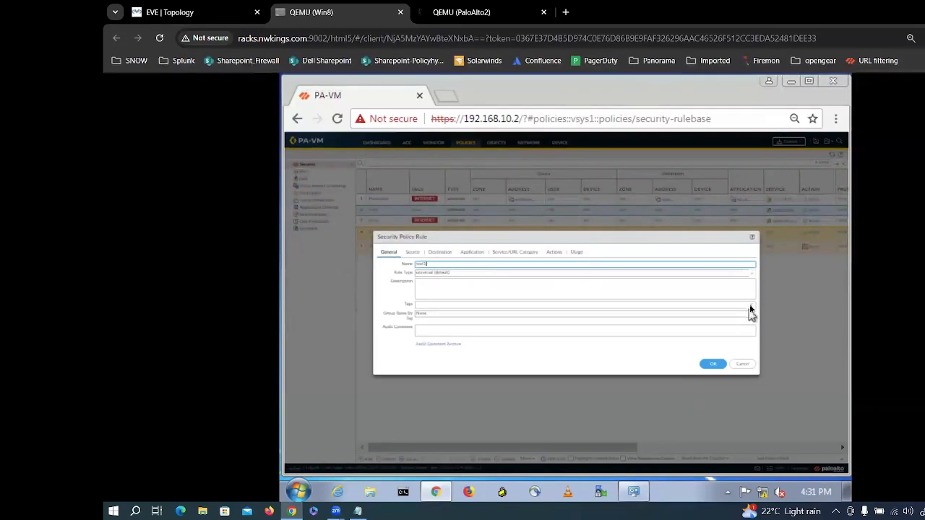
click(749, 304)
click(471, 316)
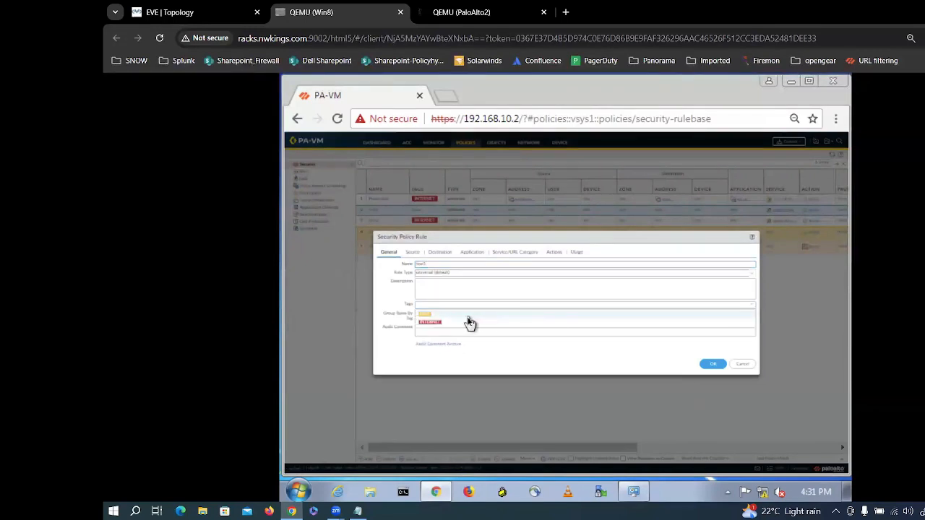
click(704, 366)
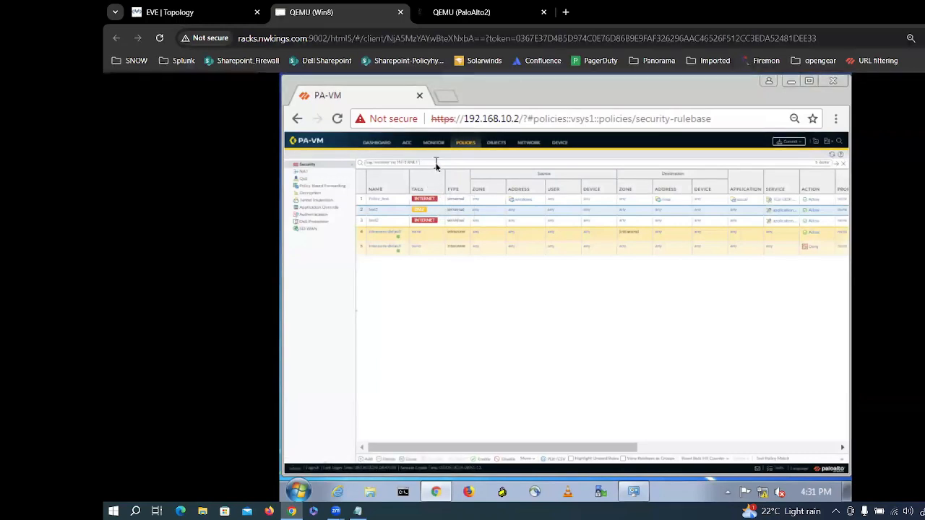
Step: Set the browser zoom to 75% from Chrome's menu
click(836, 118)
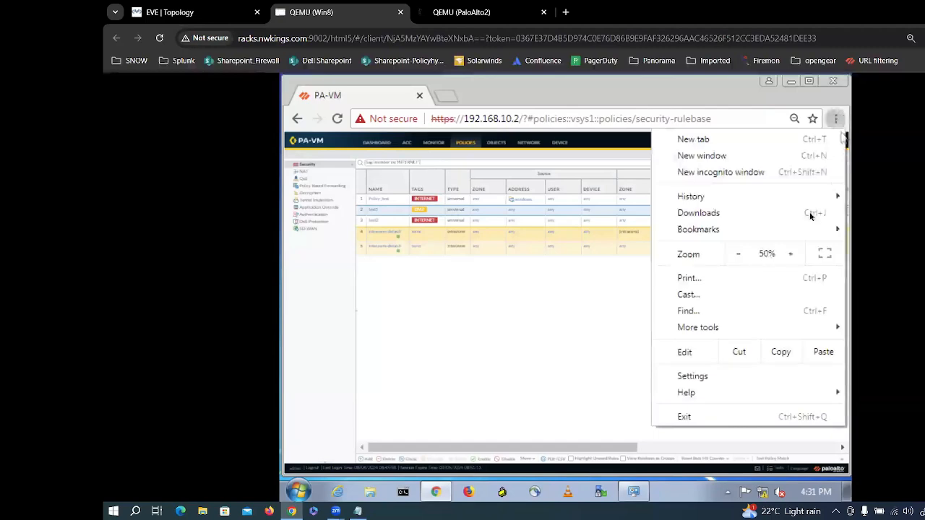
click(790, 255)
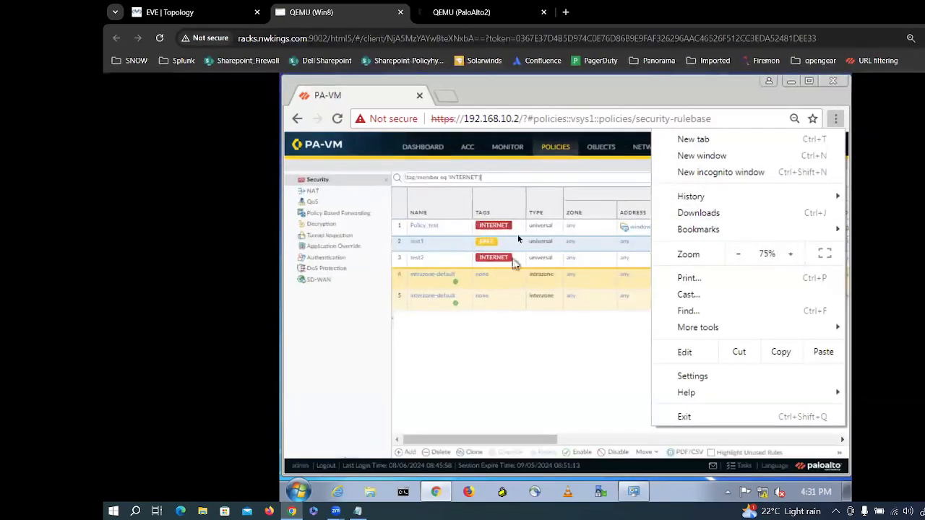
click(493, 361)
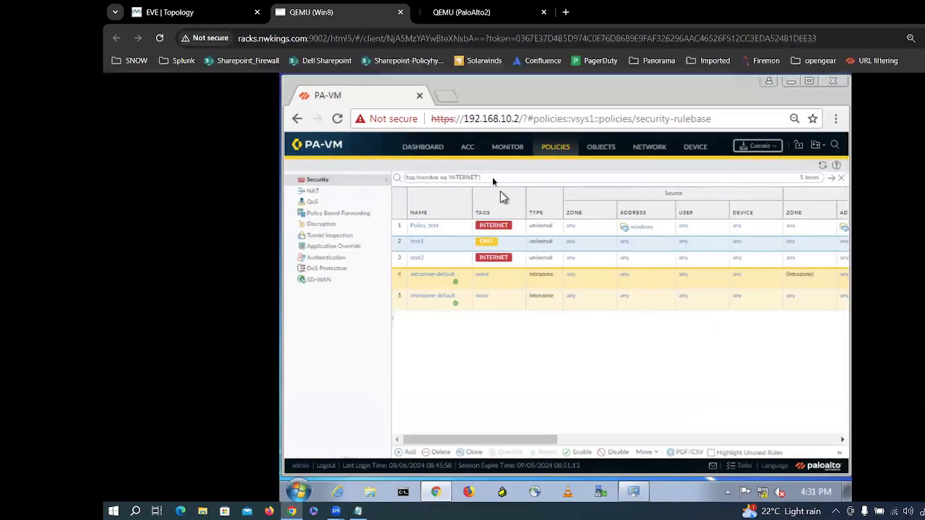
Step: Change the rule filter from the INTERNET tag to (tag/member eq 'DMZ')
key(Return)
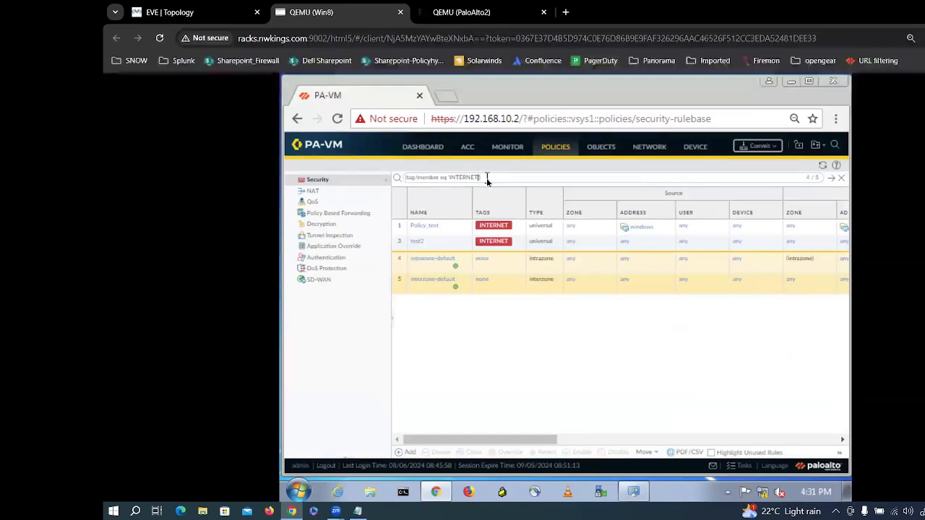
key(BackSpace)
key(BackSpace)
key(BackSpace)
key(BackSpace)
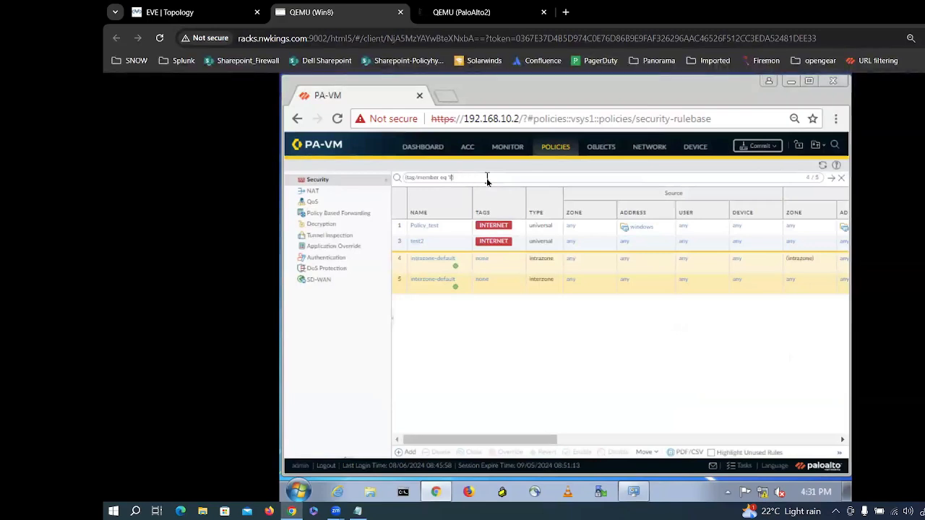
key(BackSpace)
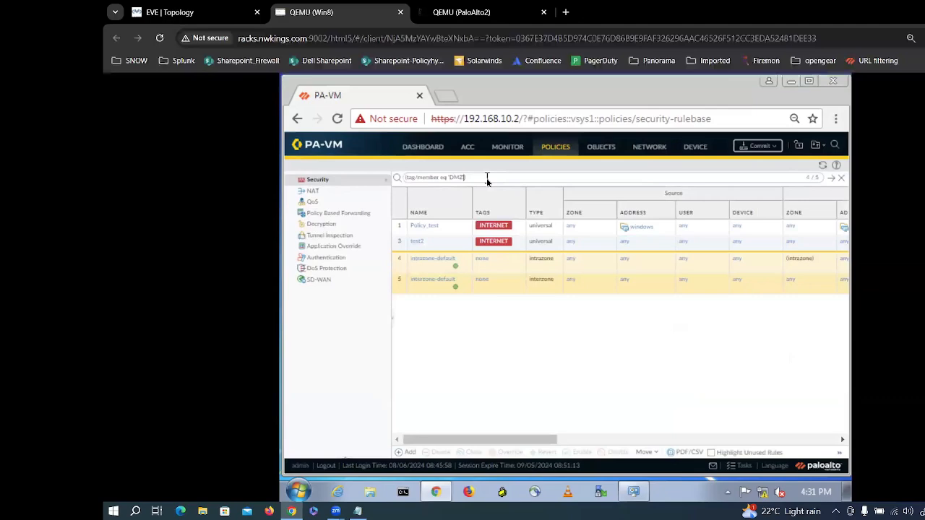
key(Return)
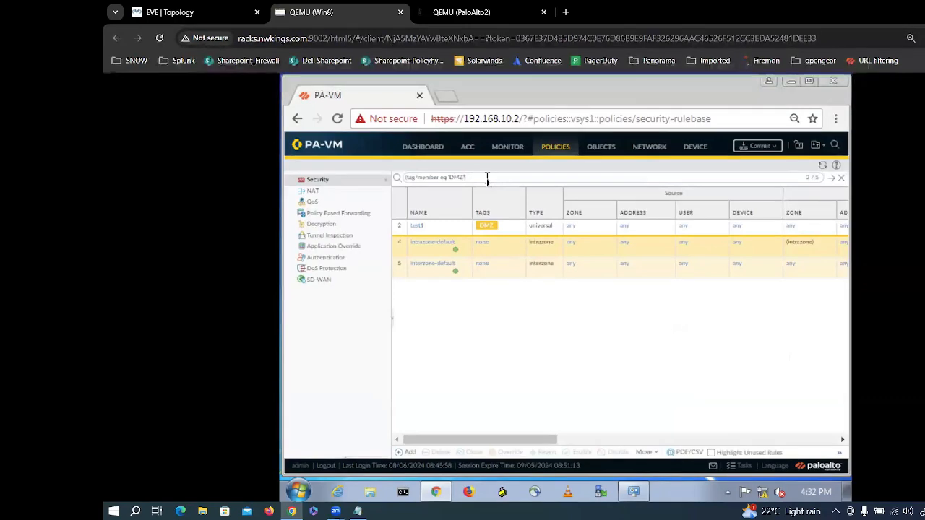
drag(476, 439, 691, 360)
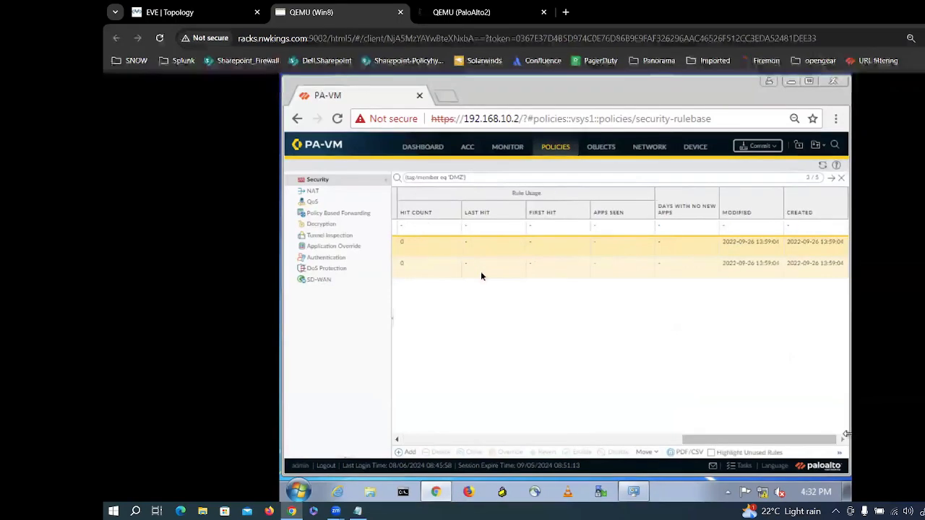
drag(744, 440, 412, 448)
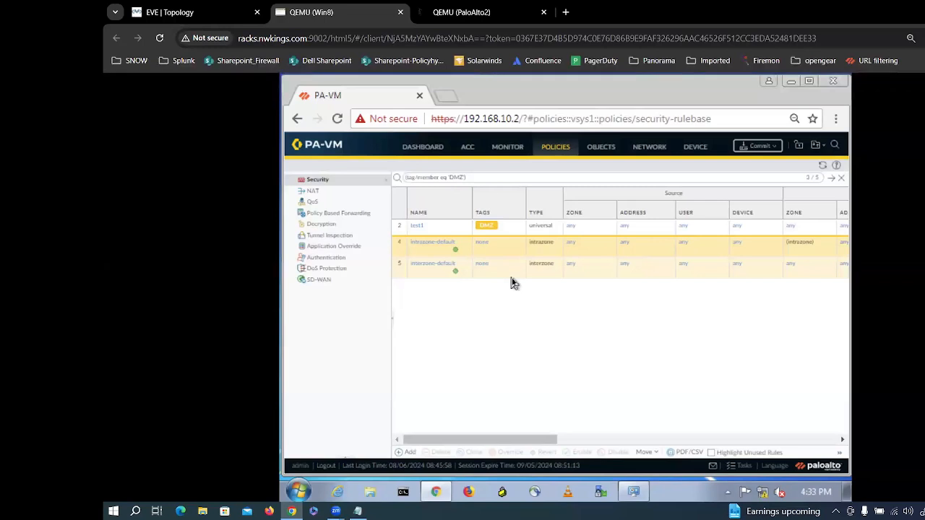
Step: Open security rule test1 and show its Actions tab
click(419, 227)
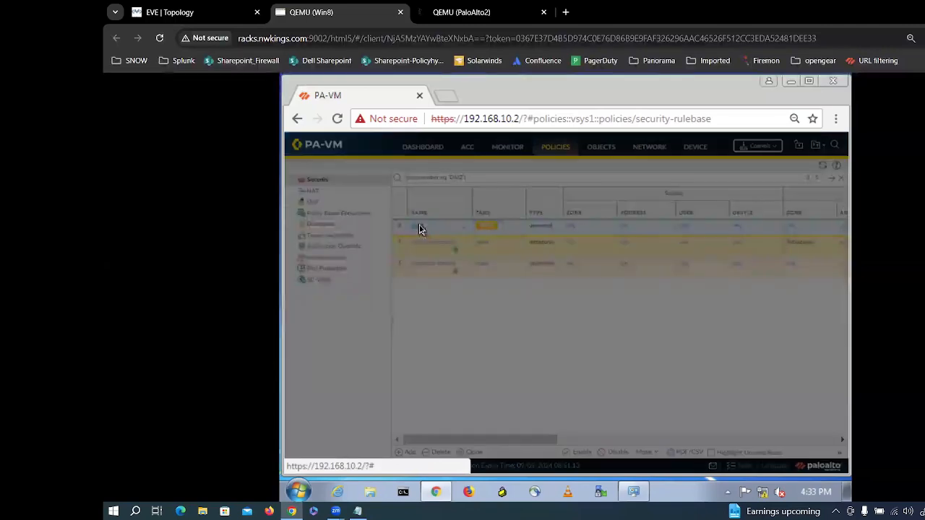
click(835, 120)
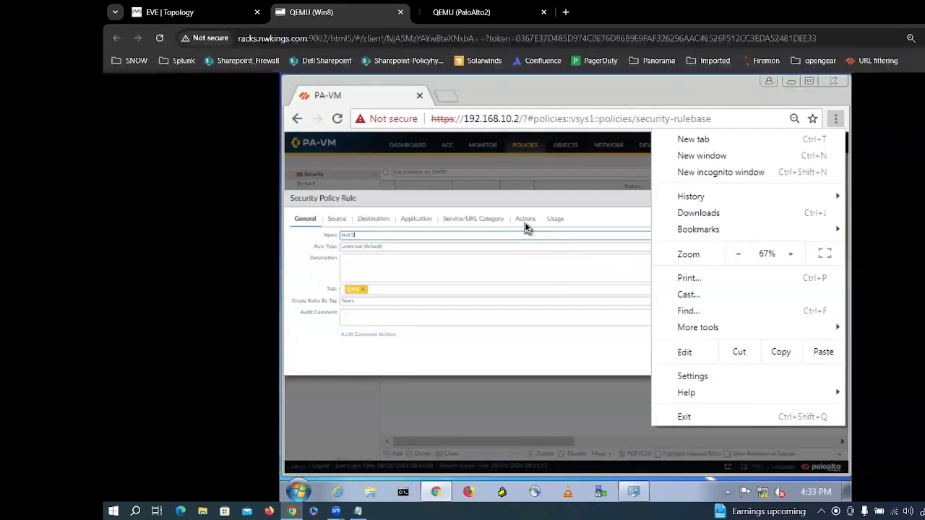
click(525, 224)
click(525, 220)
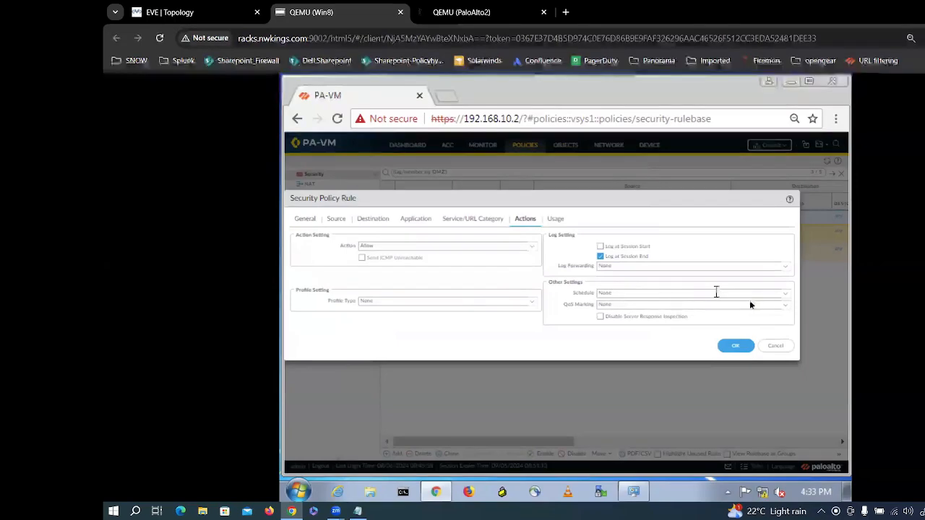
Step: Check the Schedule choices unchanged, then start a new Log Forwarding profile
click(783, 295)
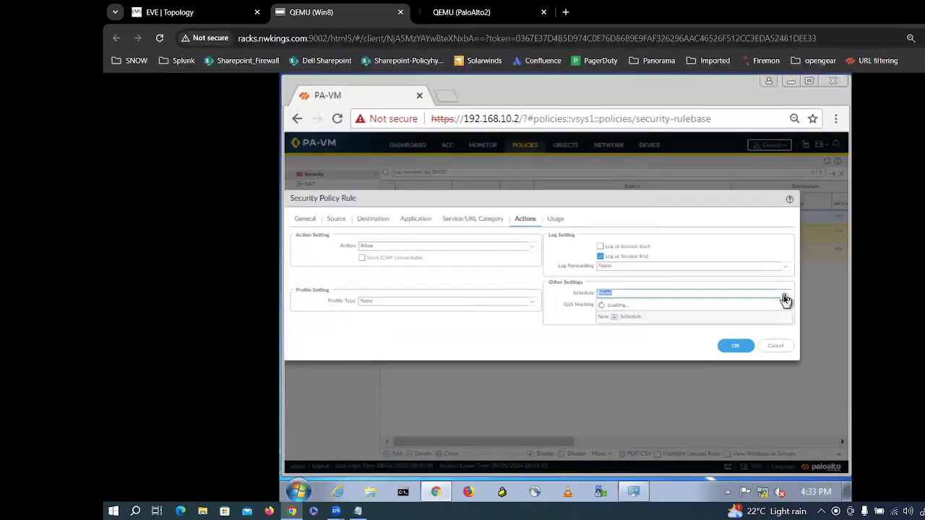
click(784, 298)
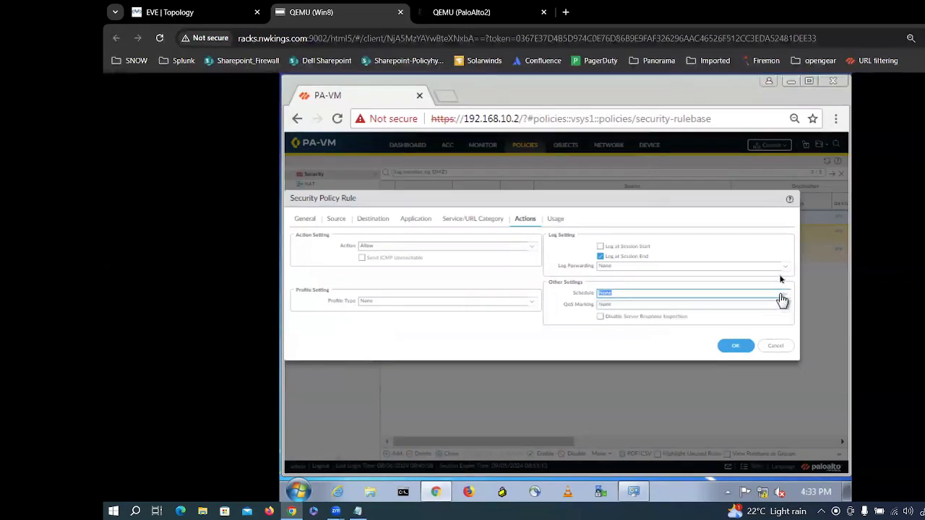
click(785, 269)
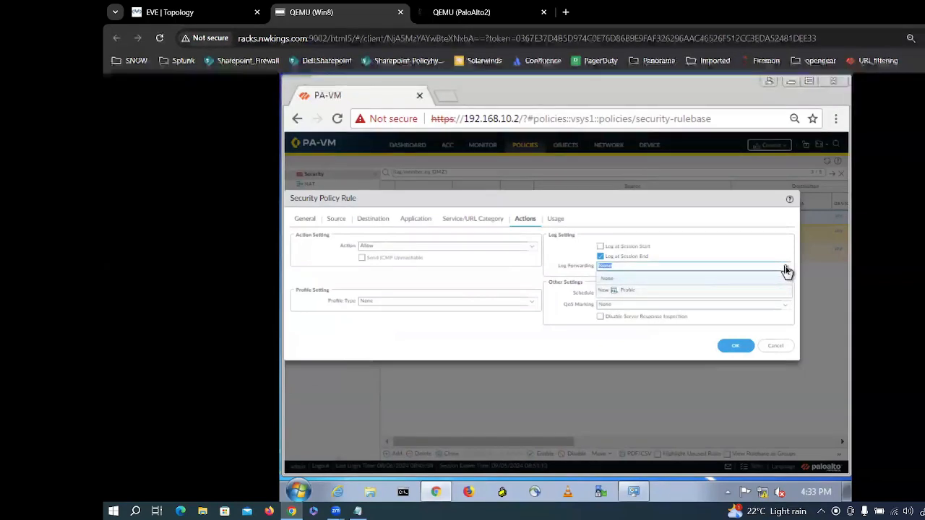
click(627, 293)
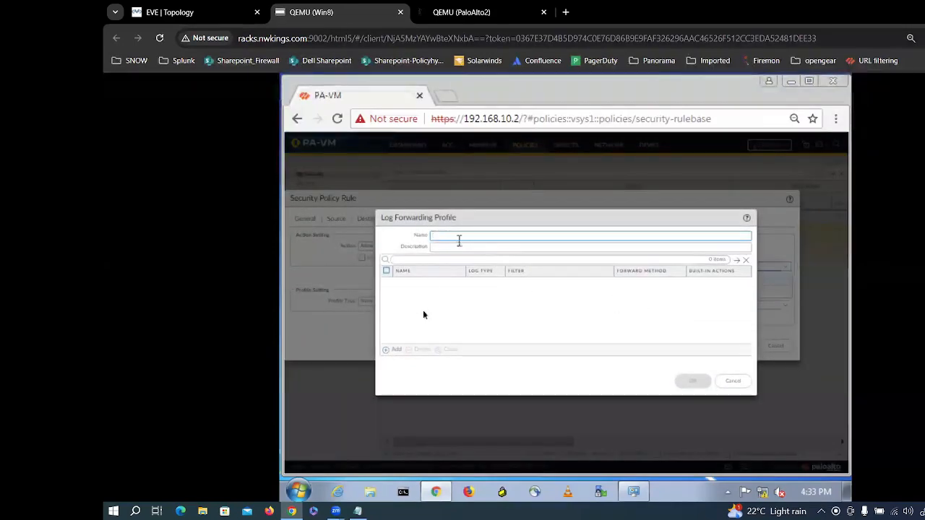
Step: Add a match list and a built-in action, then cancel all three dialogs without saving
click(392, 353)
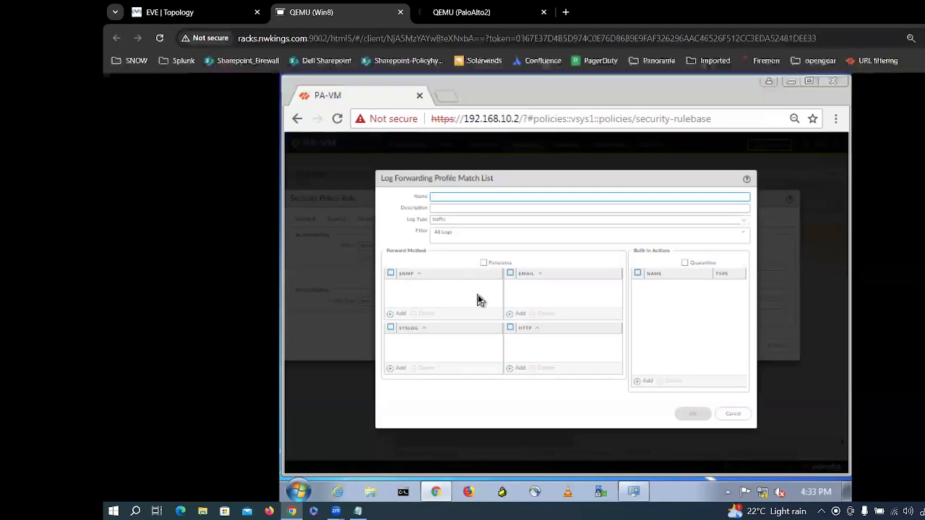
click(646, 383)
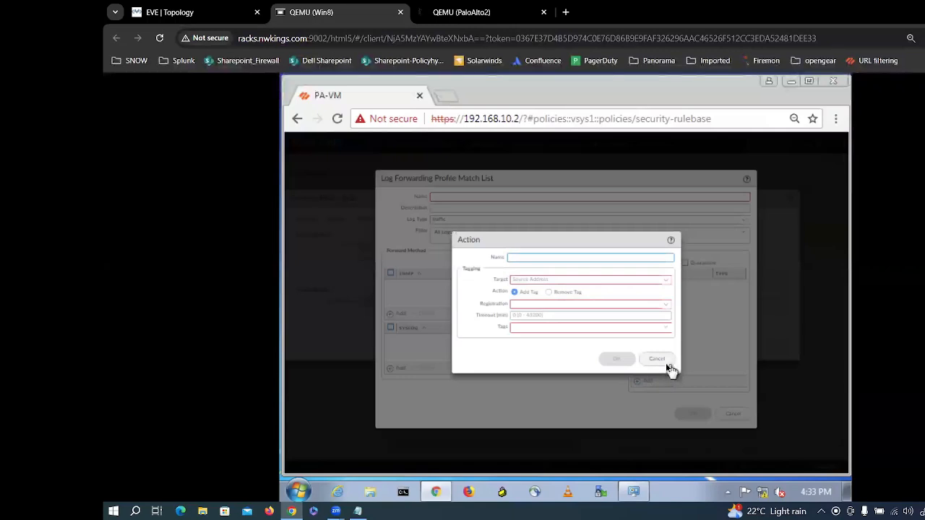
click(665, 362)
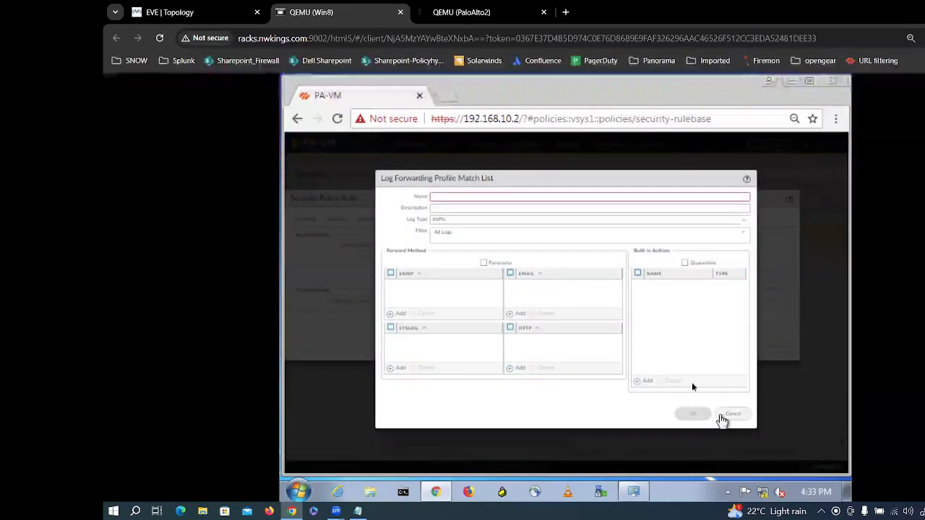
click(721, 417)
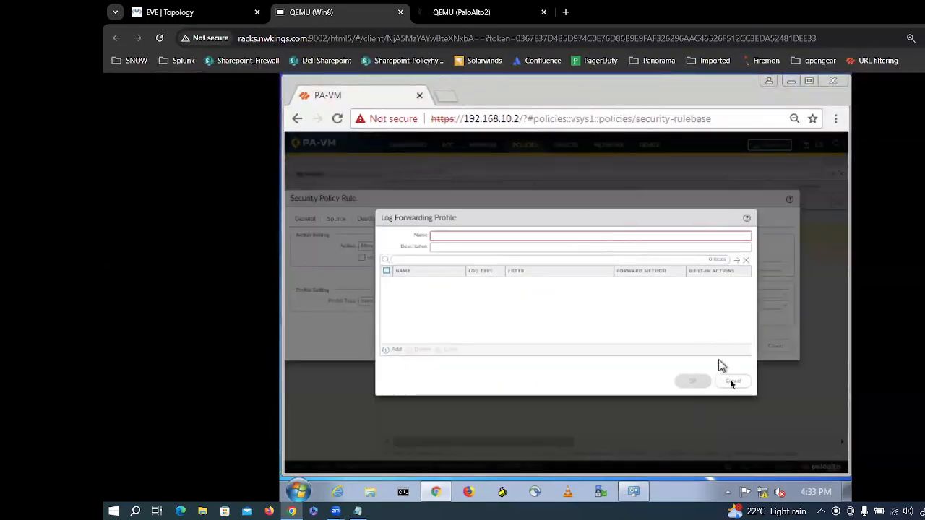
click(731, 383)
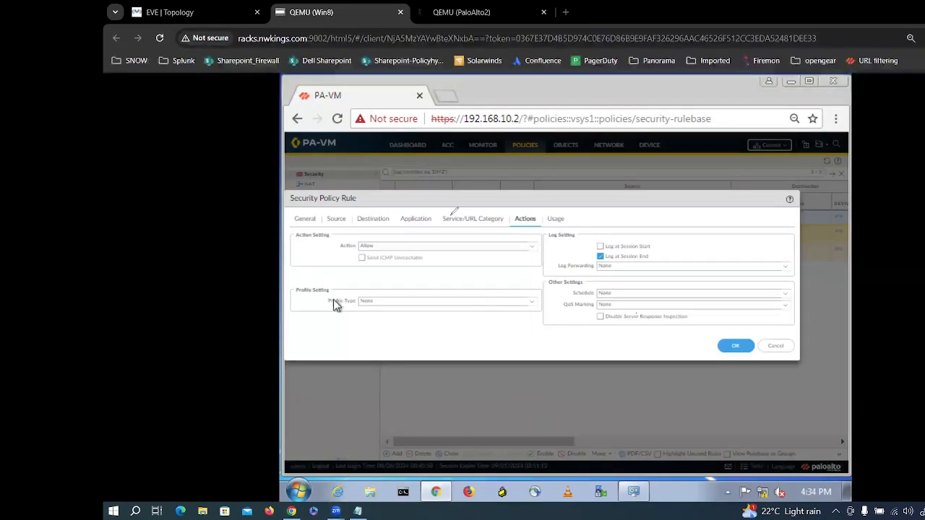
Step: Sketch a boxed FW label connected to an Internet cloud over the Actions tab
mouse_move(503, 291)
mouse_down()
mouse_move(502, 266)
mouse_move(517, 263)
mouse_up()
mouse_move(498, 279)
mouse_down()
mouse_move(532, 265)
mouse_move(531, 298)
mouse_up()
mouse_move(517, 246)
mouse_down()
mouse_move(480, 254)
mouse_move(538, 296)
mouse_move(617, 260)
mouse_up()
mouse_move(649, 223)
mouse_down()
mouse_move(643, 257)
mouse_move(744, 203)
mouse_move(715, 314)
mouse_move(663, 253)
mouse_move(682, 253)
mouse_up()
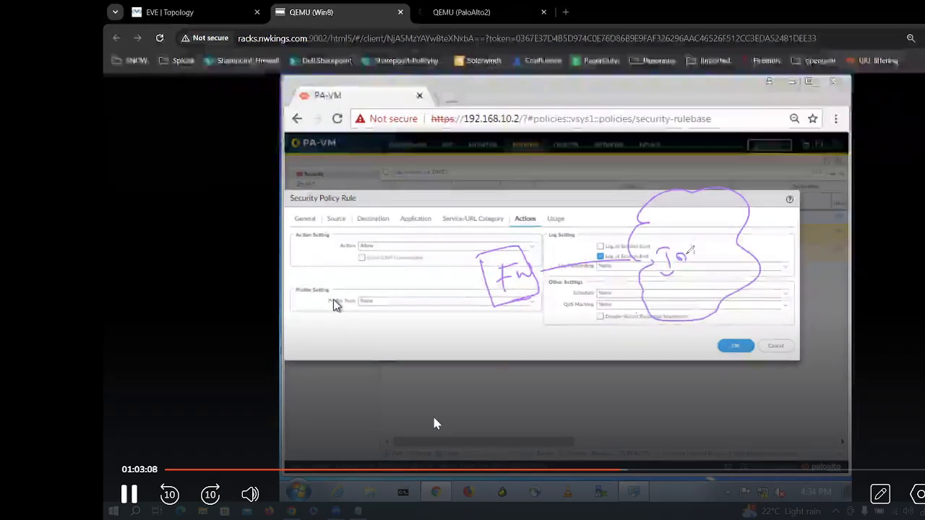
mouse_move(250, 496)
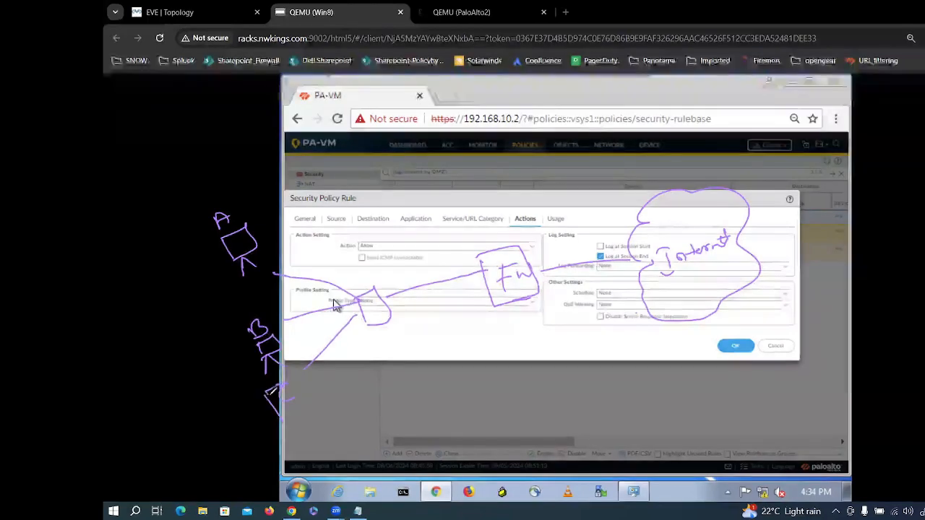
mouse_move(919, 243)
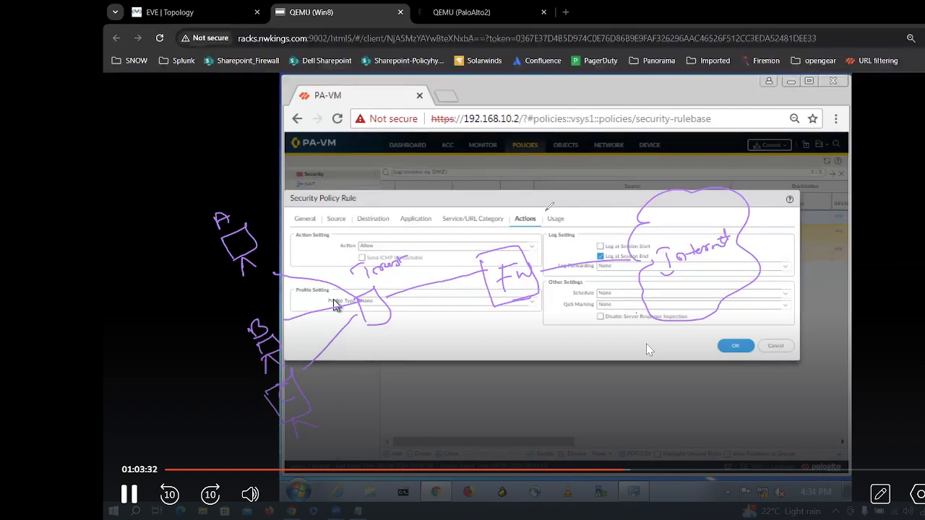
mouse_move(702, 334)
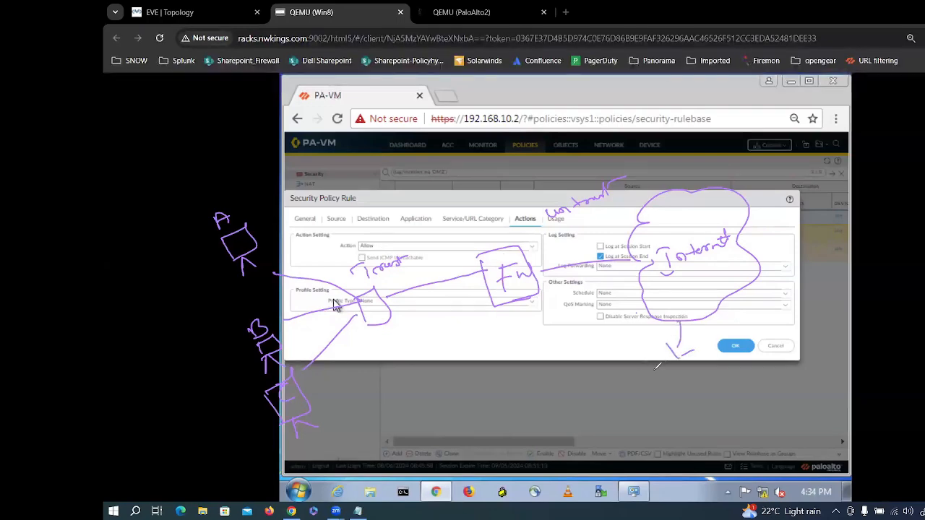
Step: Write Splunk below the Internet cloud and circle it as the log server
drag(666, 375, 735, 362)
mouse_move(737, 329)
mouse_down()
mouse_move(683, 416)
mouse_move(708, 415)
mouse_move(758, 359)
mouse_up()
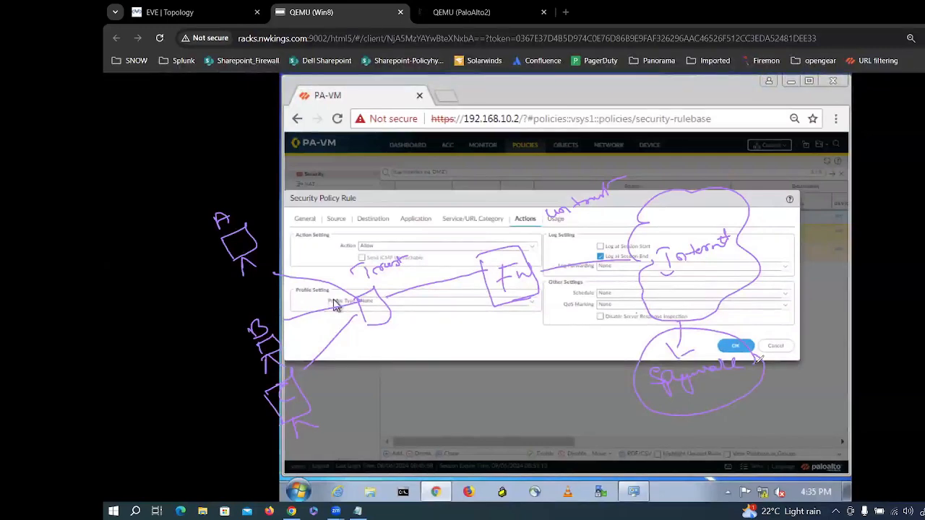
mouse_move(851, 251)
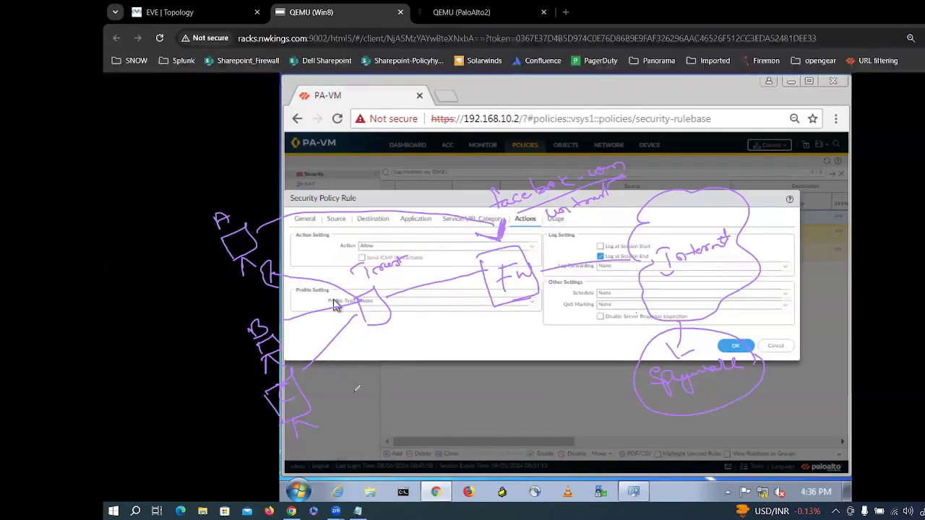
Step: Write Dynamic user Group, draw paths toward facebook.com, Internet and Splunk, and circle host A
mouse_move(341, 395)
mouse_down()
mouse_move(409, 383)
mouse_move(529, 336)
mouse_move(439, 390)
mouse_move(498, 365)
mouse_up()
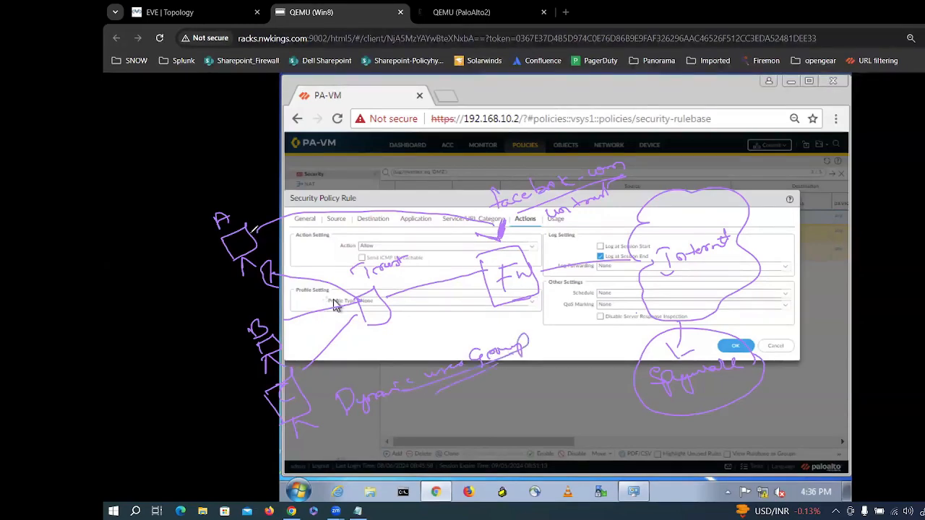
mouse_move(256, 229)
mouse_down()
mouse_move(382, 175)
mouse_move(436, 170)
mouse_up()
drag(650, 181, 644, 199)
mouse_move(733, 284)
mouse_down()
mouse_move(737, 324)
mouse_move(792, 323)
mouse_up()
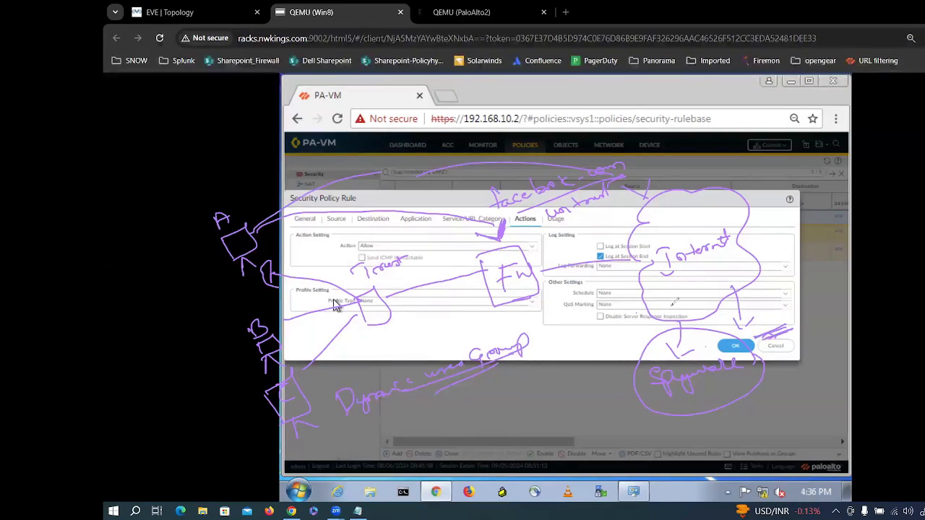
mouse_move(273, 244)
mouse_down()
mouse_move(267, 207)
mouse_move(251, 286)
mouse_up()
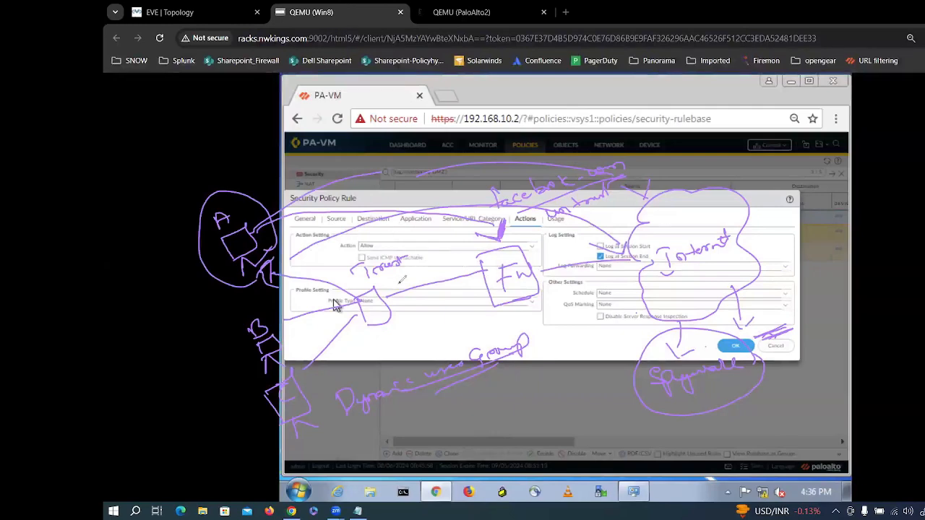
mouse_move(386, 286)
mouse_down()
mouse_move(404, 258)
mouse_move(414, 266)
mouse_up()
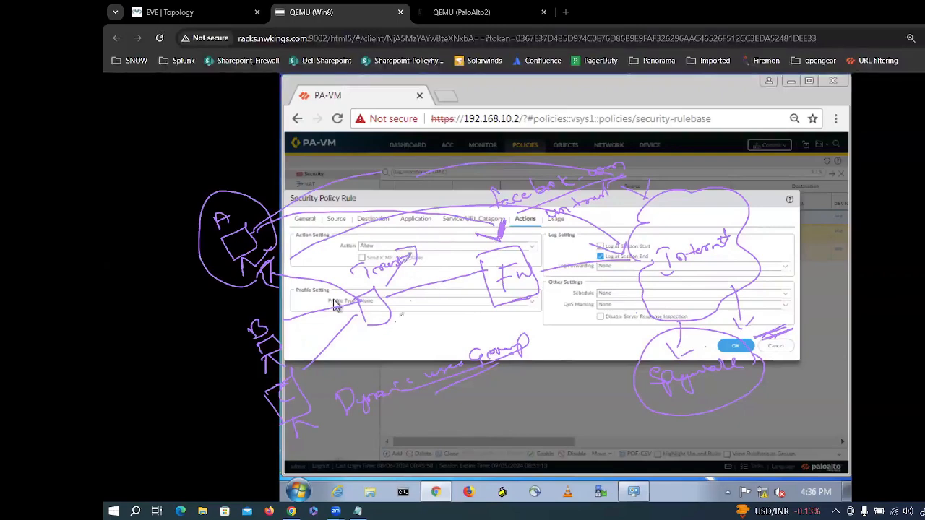
Step: Write DMZ component, mark host A with an X, link it to Spyware, and note Dmz X by host B
mouse_move(386, 332)
mouse_down()
mouse_move(388, 349)
mouse_move(451, 318)
mouse_move(531, 319)
mouse_up()
mouse_move(225, 158)
mouse_down()
mouse_move(238, 174)
mouse_move(228, 172)
mouse_up()
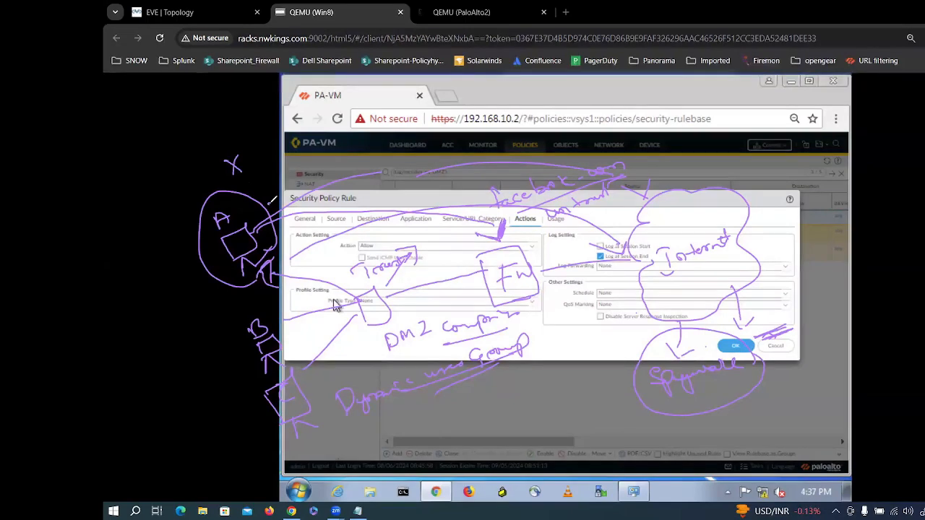
mouse_move(270, 203)
mouse_down()
mouse_move(542, 197)
mouse_move(661, 351)
mouse_up()
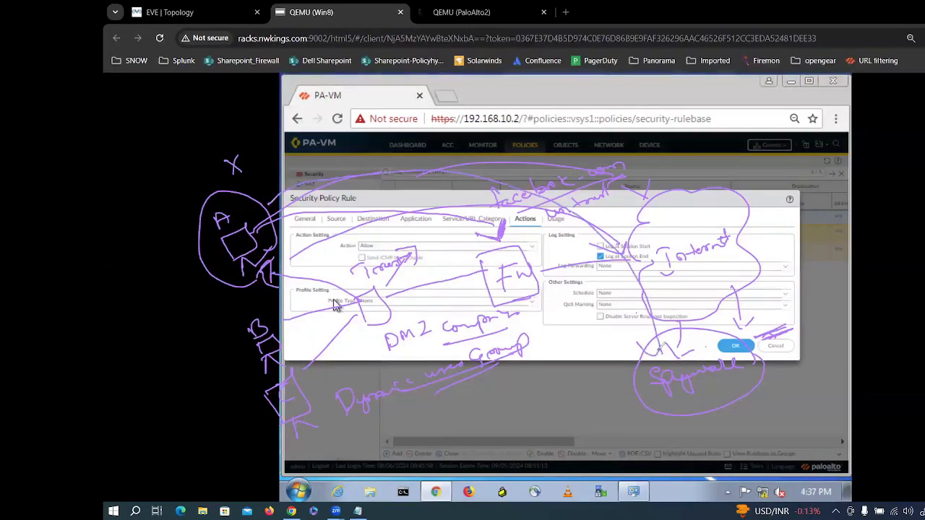
drag(173, 312, 352, 284)
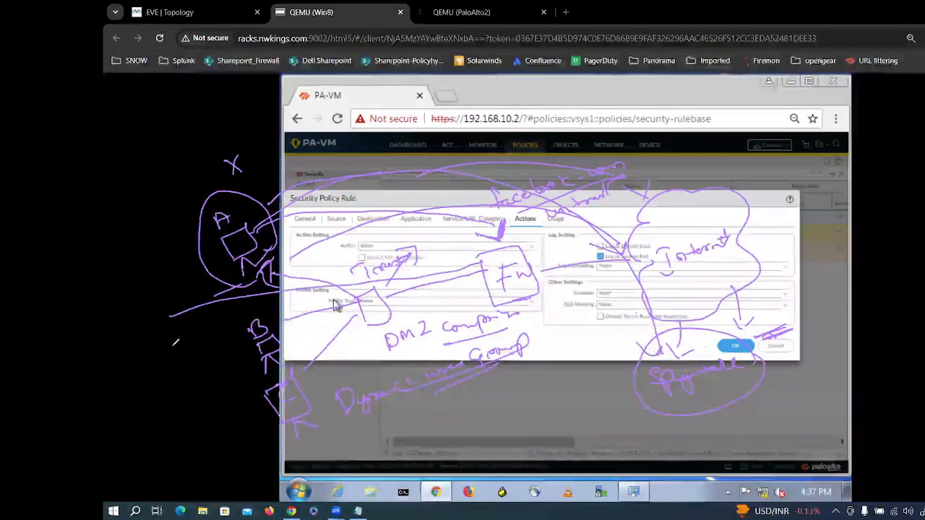
mouse_move(164, 341)
mouse_down()
mouse_move(189, 353)
mouse_move(215, 323)
mouse_move(227, 327)
mouse_up()
drag(192, 375, 235, 335)
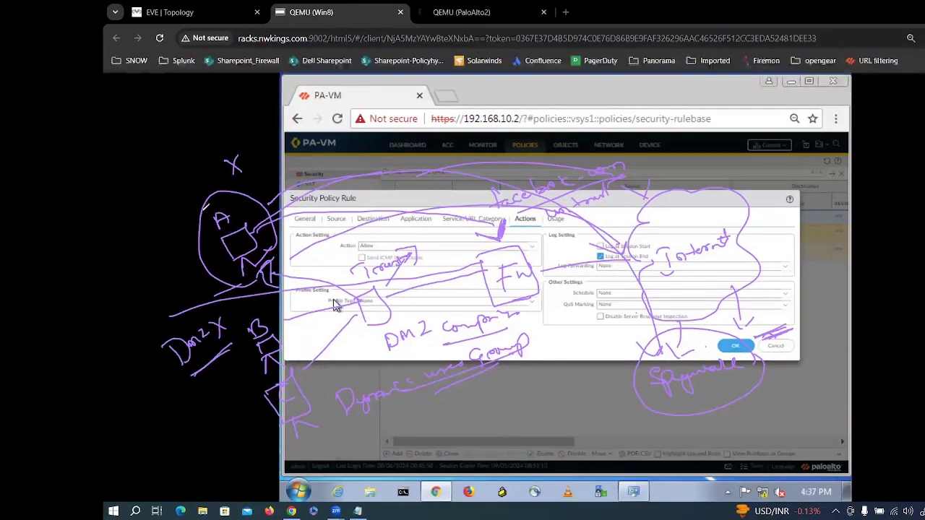
Step: Write and underline Quarantine above host A, adding arrows and side notes
drag(204, 207, 160, 189)
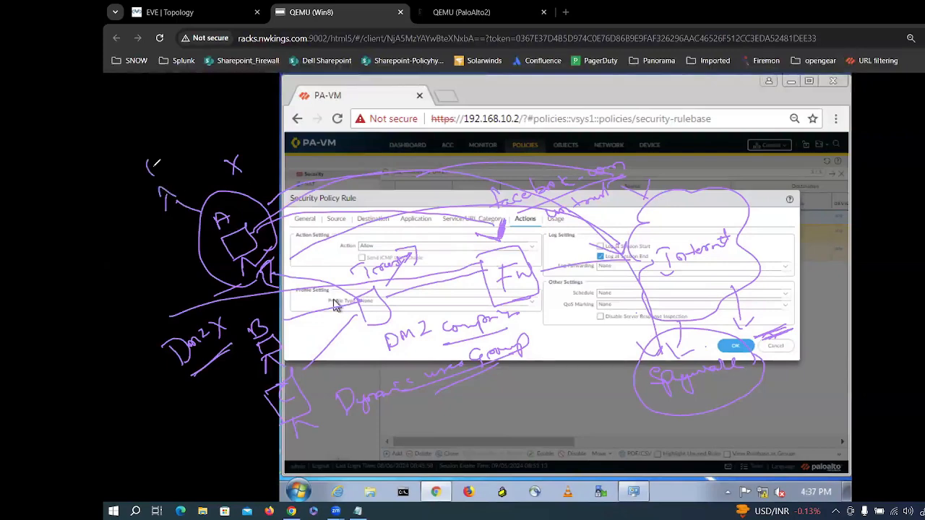
mouse_move(169, 155)
mouse_down()
mouse_move(193, 155)
mouse_move(214, 137)
mouse_up()
drag(182, 173, 244, 147)
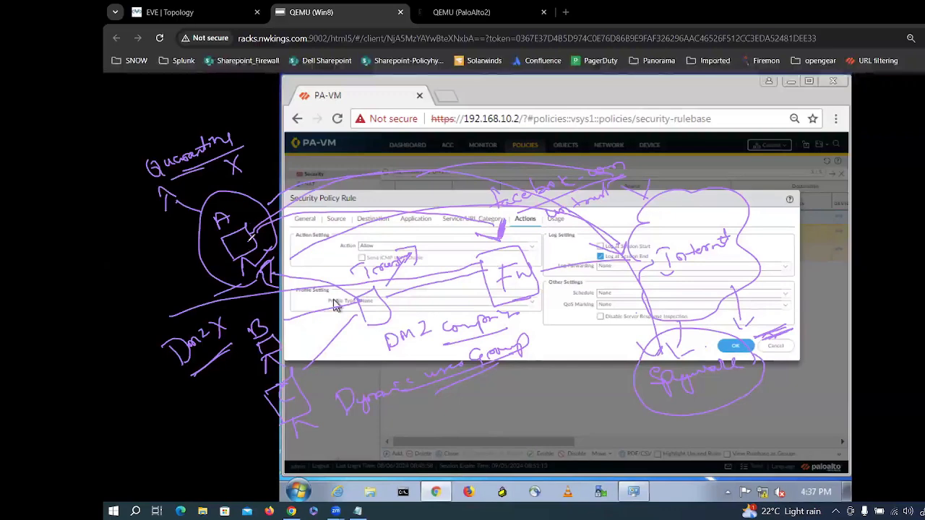
drag(249, 181, 281, 177)
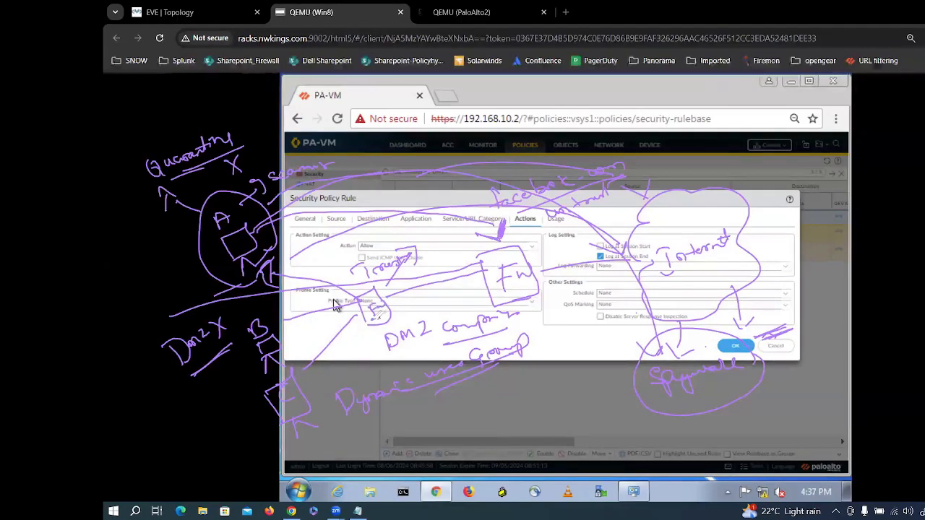
drag(234, 215, 242, 204)
drag(245, 160, 287, 138)
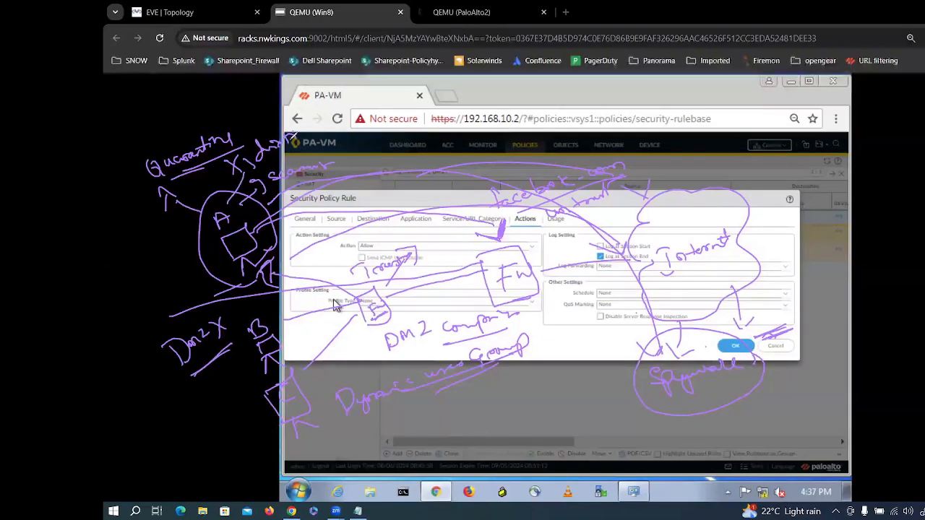
drag(316, 131, 368, 101)
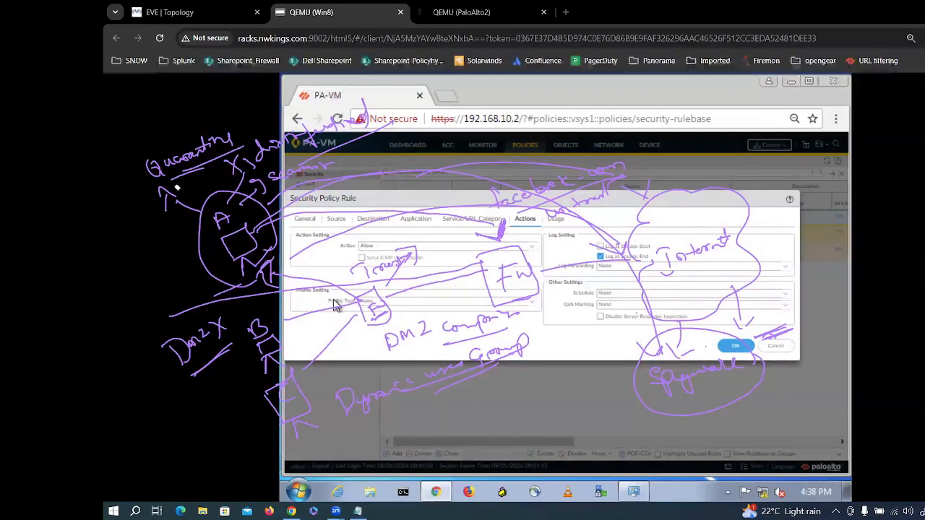
Step: Erase every pen stroke from the upper-left notes across to the right-side annotations
mouse_move(152, 170)
mouse_down()
mouse_move(314, 172)
mouse_move(191, 164)
mouse_move(320, 164)
mouse_move(293, 149)
mouse_move(268, 155)
mouse_move(275, 138)
mouse_up()
mouse_move(266, 214)
mouse_down()
mouse_move(231, 289)
mouse_move(252, 328)
mouse_move(232, 217)
mouse_move(292, 419)
mouse_move(274, 413)
mouse_move(246, 361)
mouse_move(190, 322)
mouse_move(166, 189)
mouse_move(201, 145)
mouse_up()
mouse_move(232, 290)
mouse_down()
mouse_move(254, 181)
mouse_move(249, 279)
mouse_up()
mouse_move(256, 224)
mouse_down()
mouse_move(499, 289)
mouse_move(689, 302)
mouse_move(441, 369)
mouse_move(362, 359)
mouse_move(423, 367)
mouse_move(406, 405)
mouse_up()
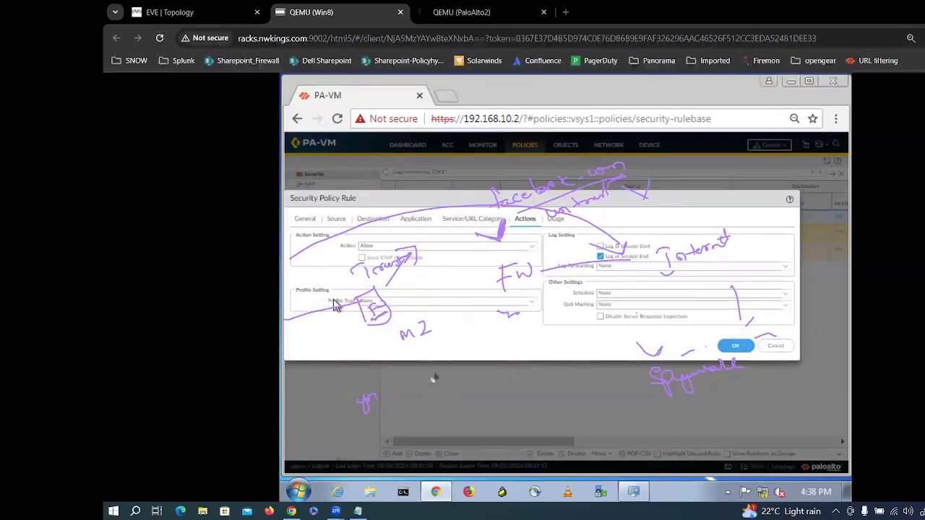
mouse_move(520, 390)
mouse_down()
mouse_move(668, 391)
mouse_move(583, 381)
mouse_move(687, 339)
mouse_move(637, 308)
mouse_up()
mouse_move(697, 249)
mouse_down()
mouse_move(673, 271)
mouse_move(751, 289)
mouse_move(765, 331)
mouse_move(584, 247)
mouse_move(607, 170)
mouse_move(481, 208)
mouse_move(570, 208)
mouse_move(537, 236)
mouse_move(616, 179)
mouse_move(485, 237)
mouse_move(379, 315)
mouse_move(303, 323)
mouse_move(362, 310)
mouse_move(372, 321)
mouse_move(383, 302)
mouse_move(445, 326)
mouse_move(510, 310)
mouse_move(520, 261)
mouse_move(503, 278)
mouse_up()
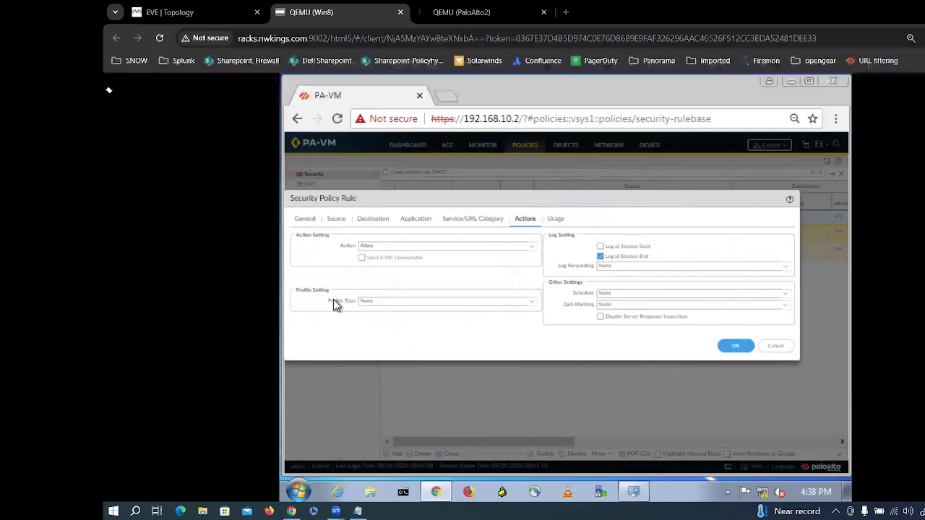
Step: Create a new log forwarding profile named TACACS
click(784, 267)
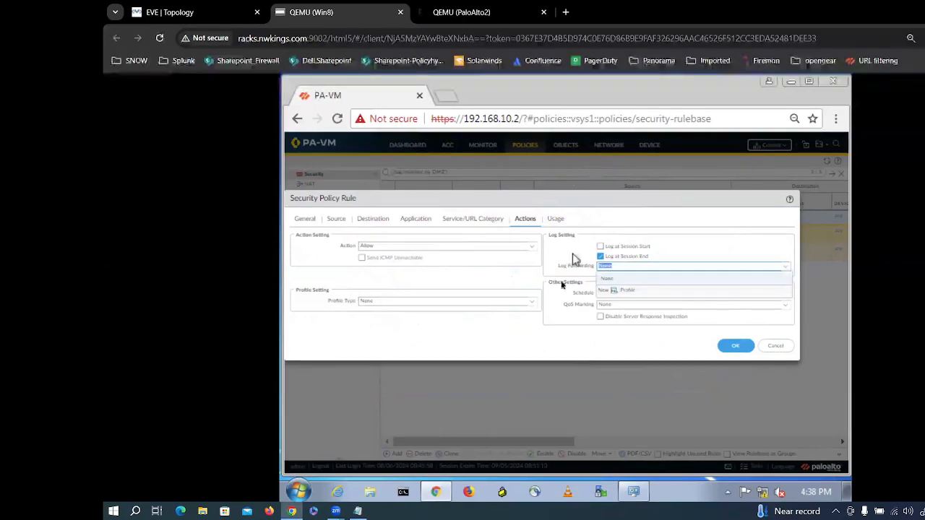
click(622, 290)
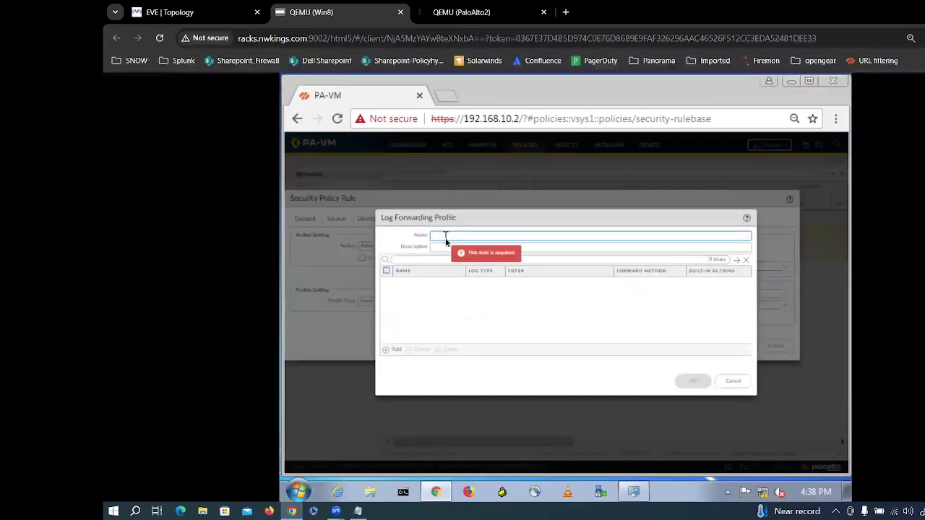
text(TACACS)
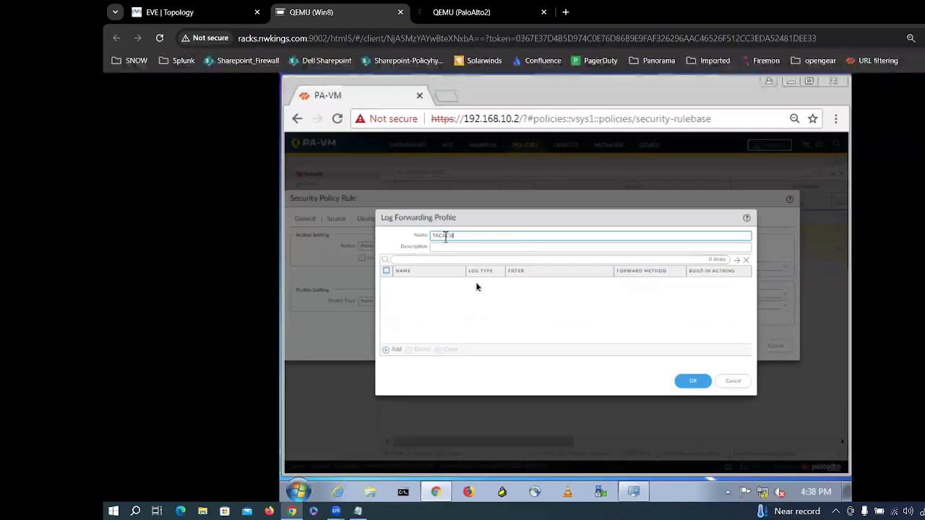
Step: Add match list SPY-Server with log type threat, then add a built-in action
click(391, 353)
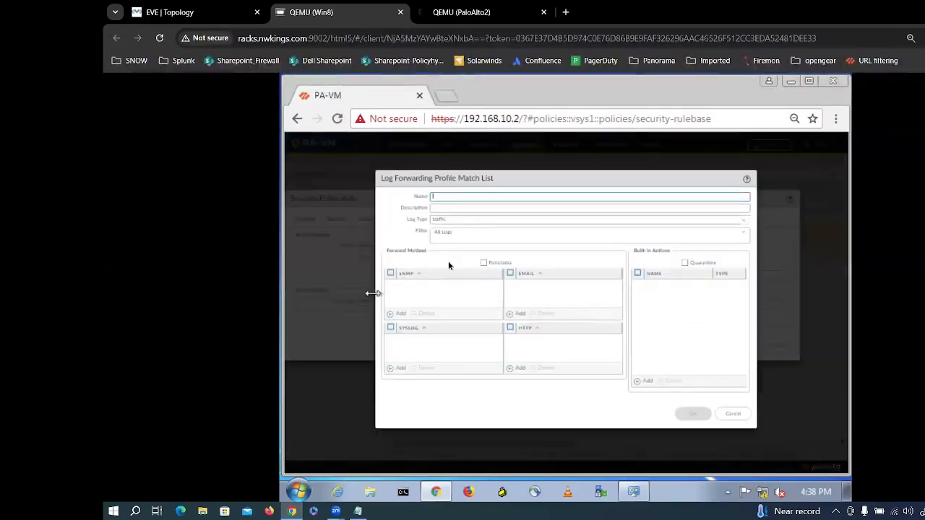
click(443, 196)
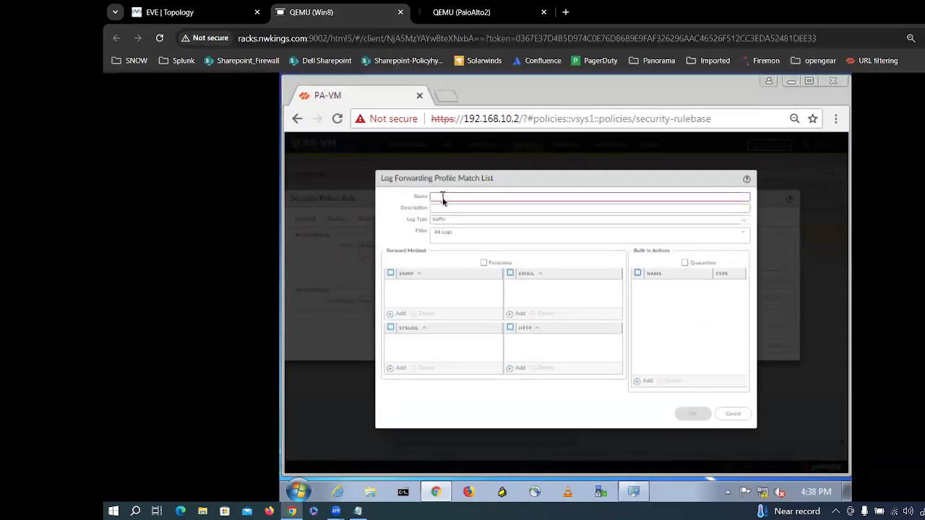
text(Server)
key(BackSpace)
key(BackSpace)
key(BackSpace)
key(BackSpace)
key(BackSpace)
key(BackSpace)
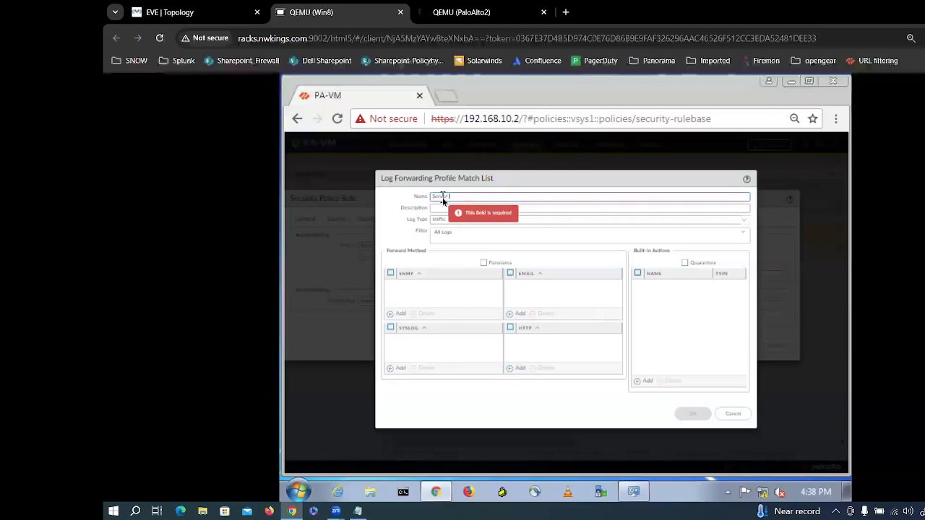
text(SPY)
text(-Server)
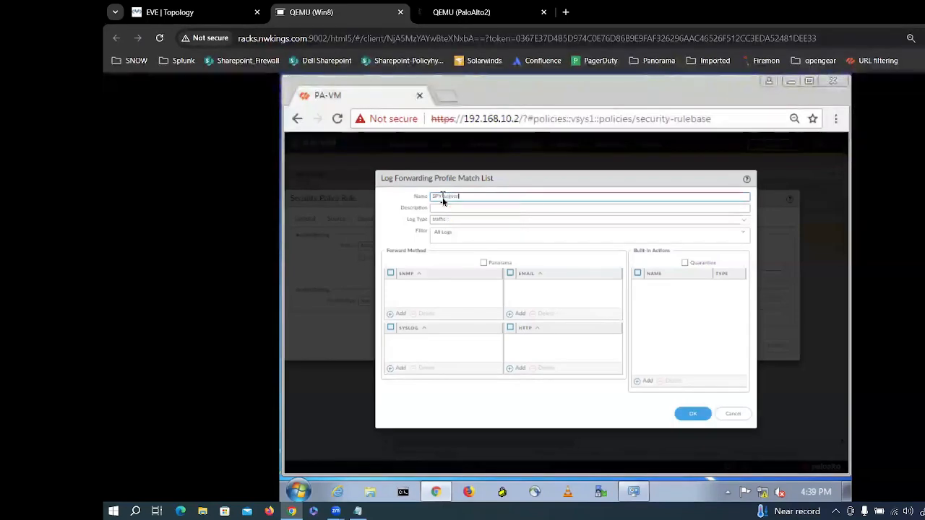
click(744, 220)
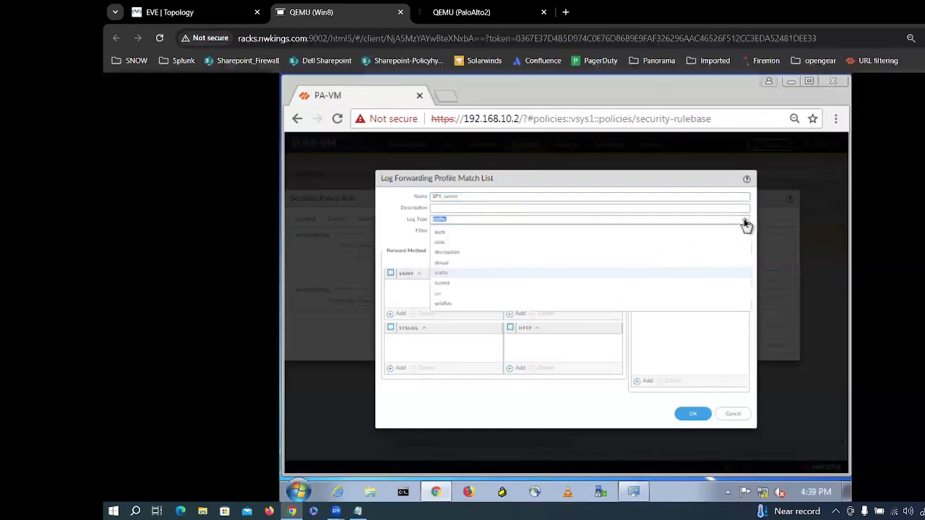
click(448, 267)
key(Tab)
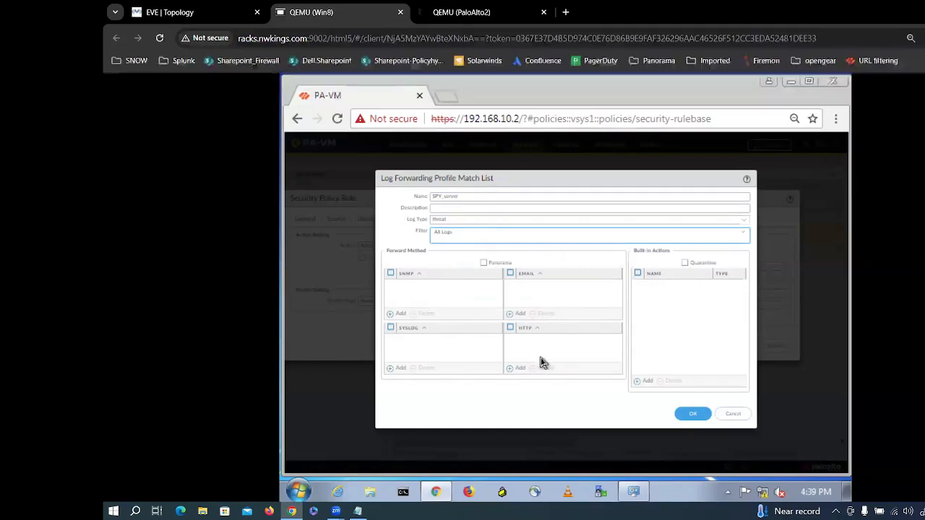
click(645, 388)
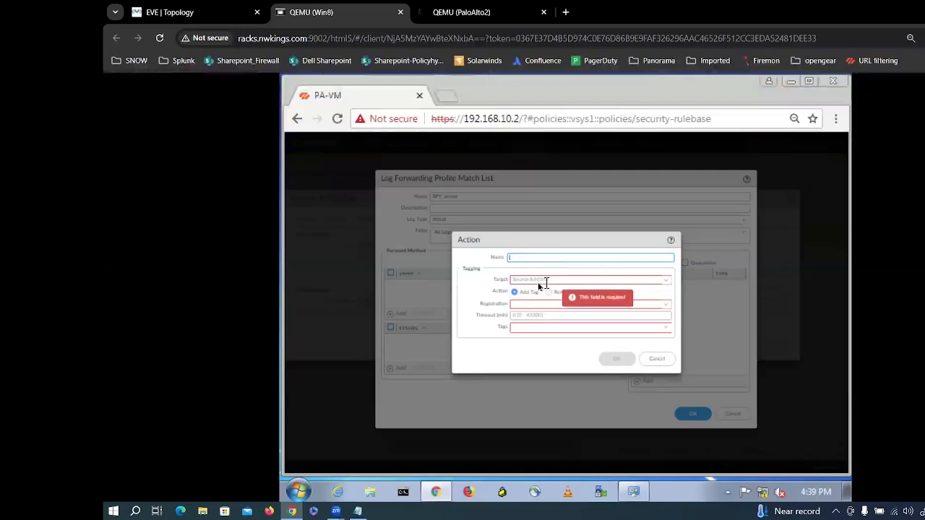
Step: Set the tagging action's target to Source Address, check Registration, then cancel it
click(538, 281)
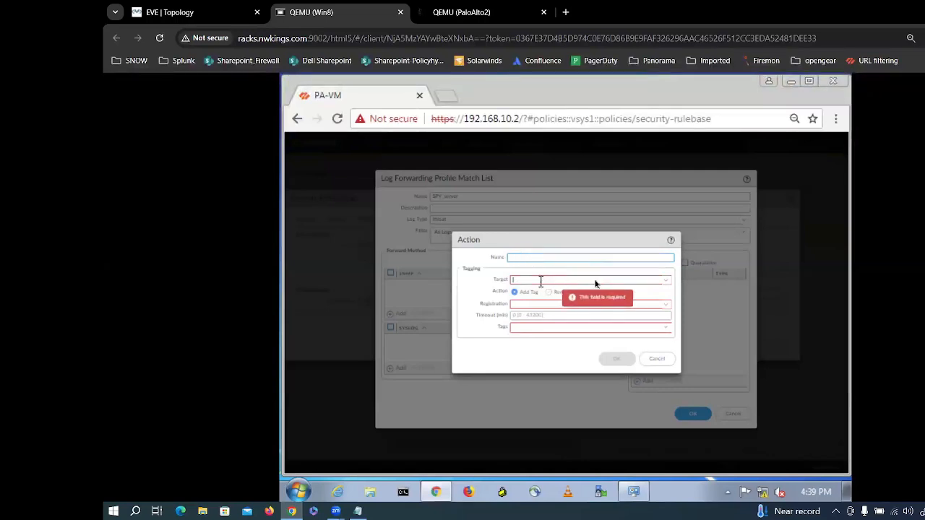
click(665, 282)
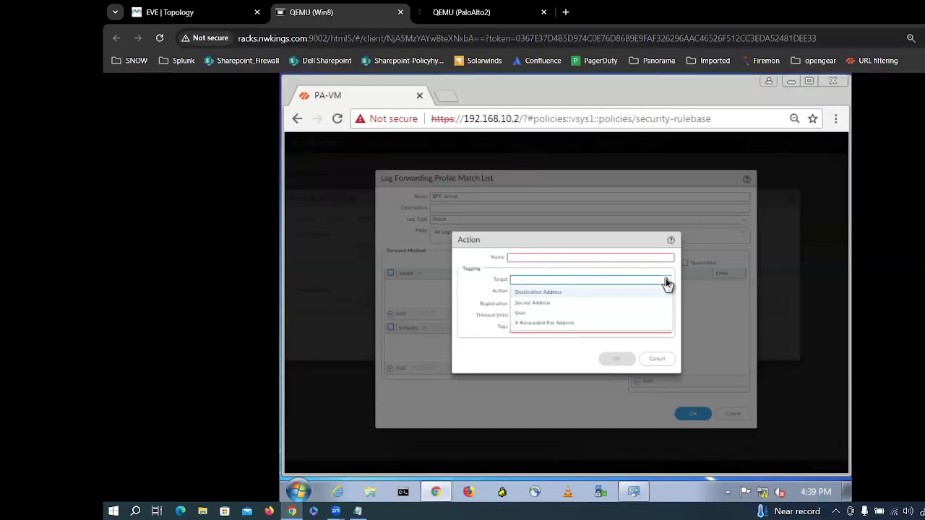
click(555, 304)
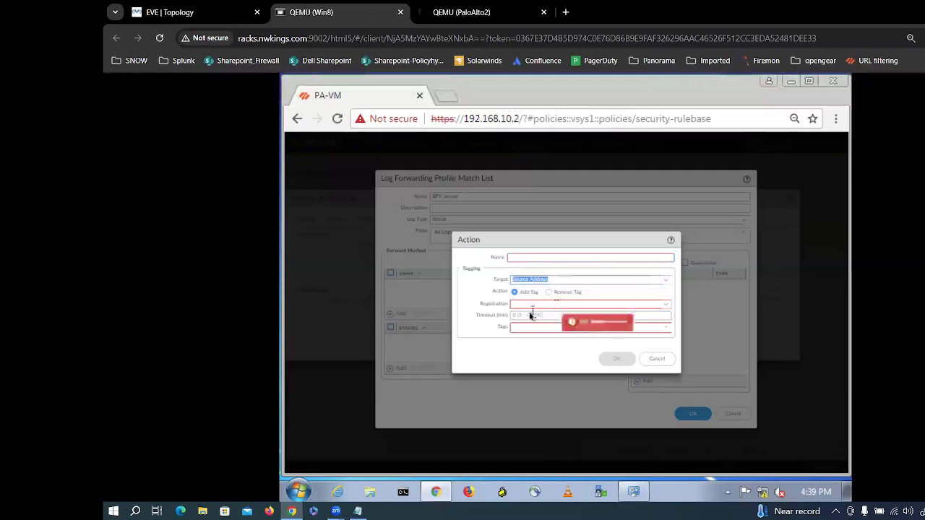
click(665, 306)
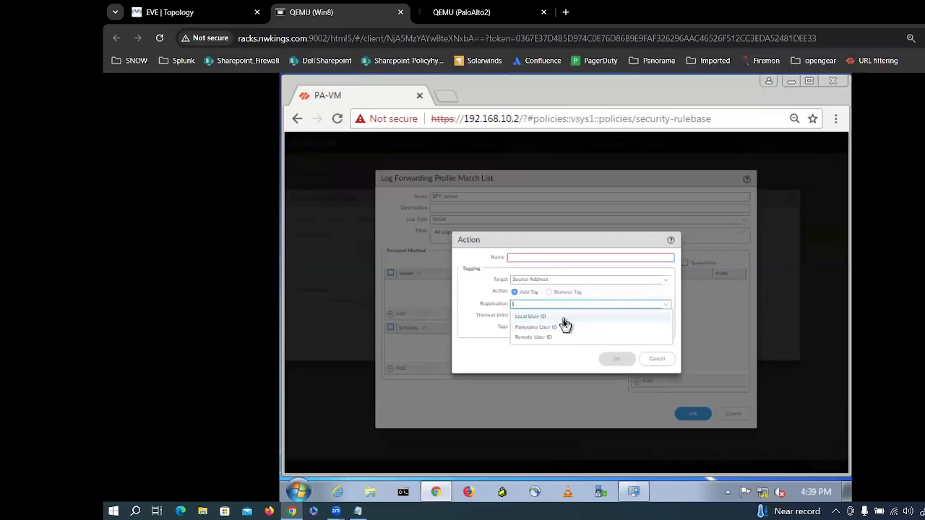
click(526, 363)
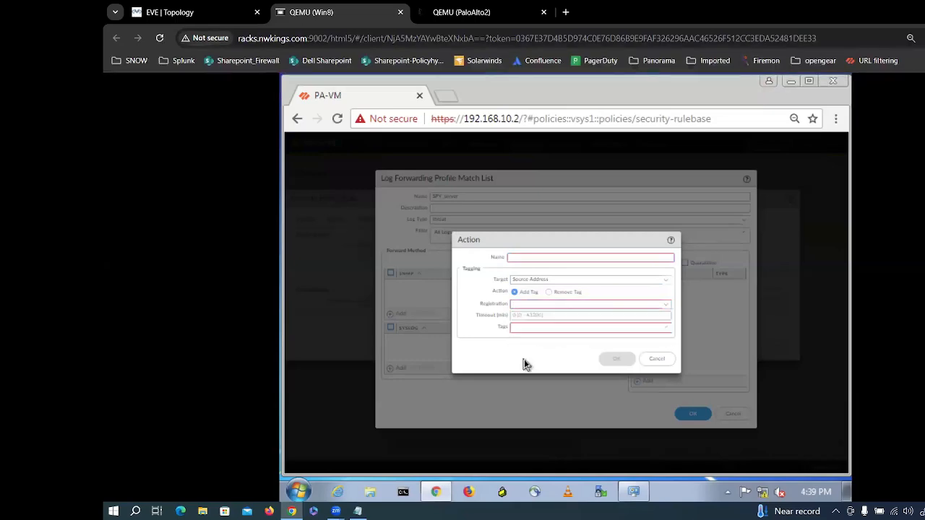
click(655, 362)
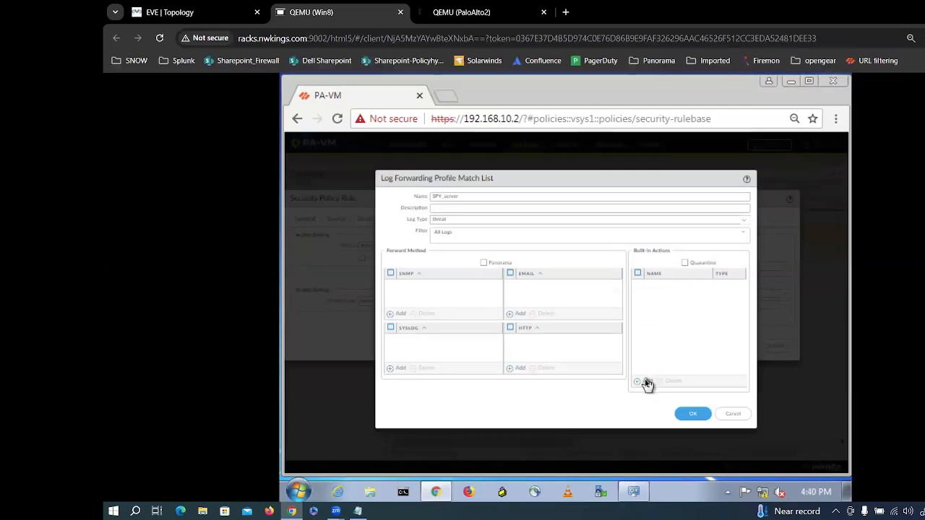
Step: Add the tagging action again with Source Address target and discard it
click(646, 383)
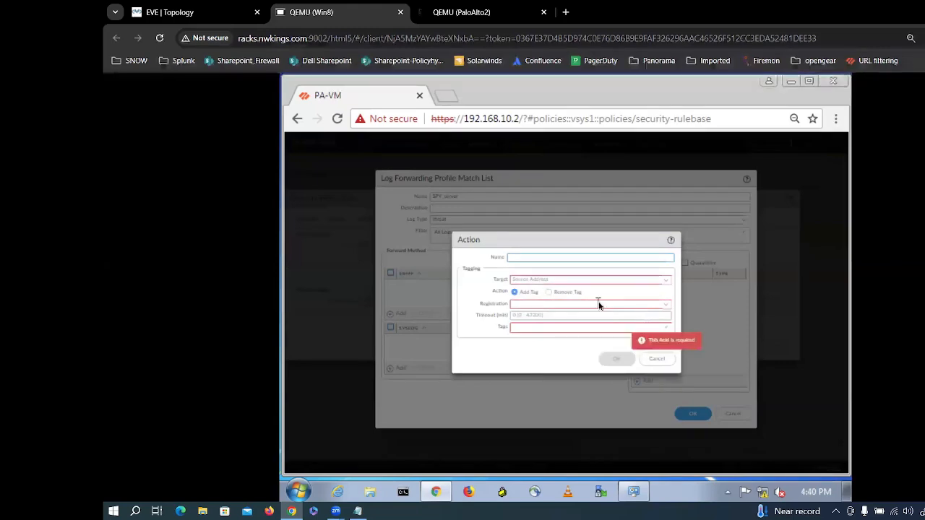
click(671, 282)
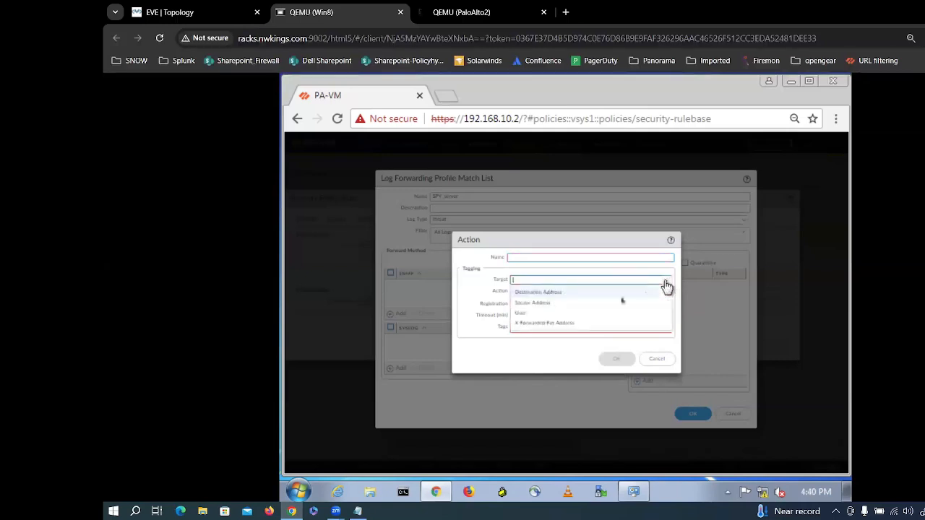
click(564, 304)
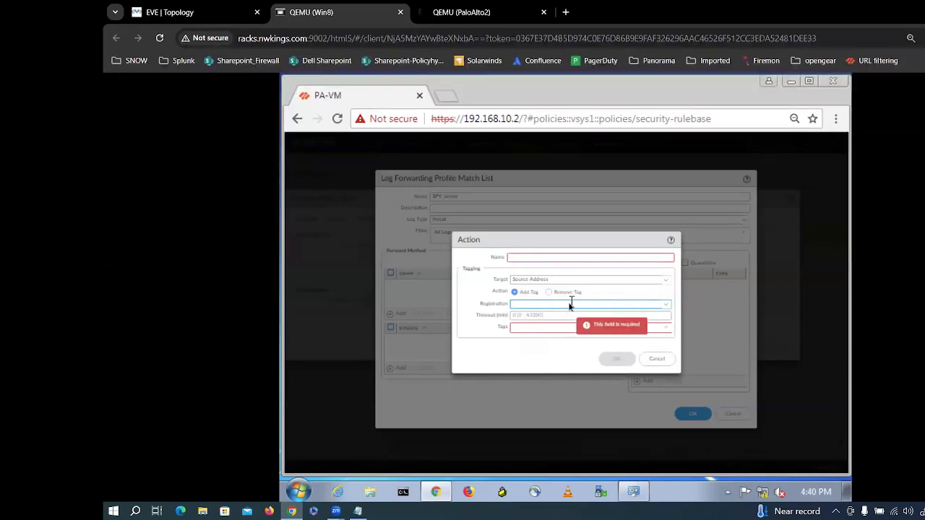
click(656, 360)
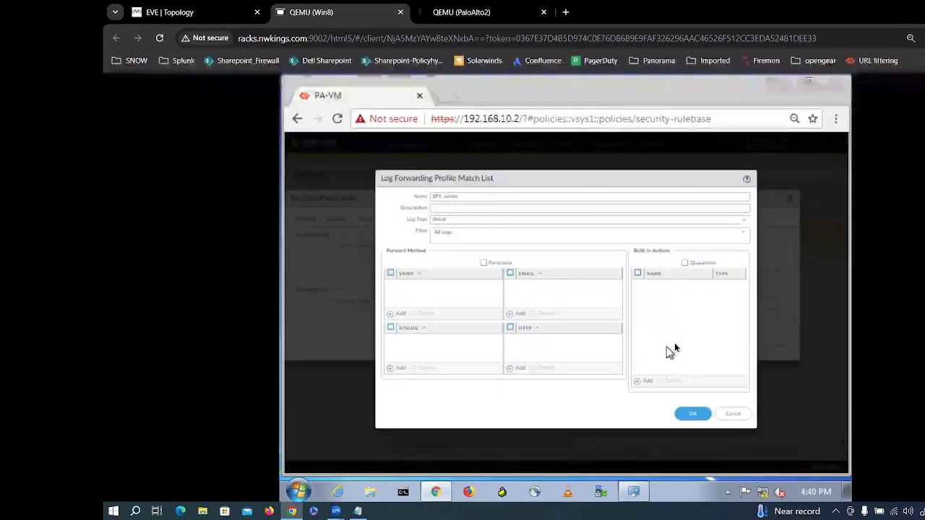
Step: Tick Quarantine, then cancel the match list and TACACS profile unsaved and review Log Forwarding choices
click(684, 263)
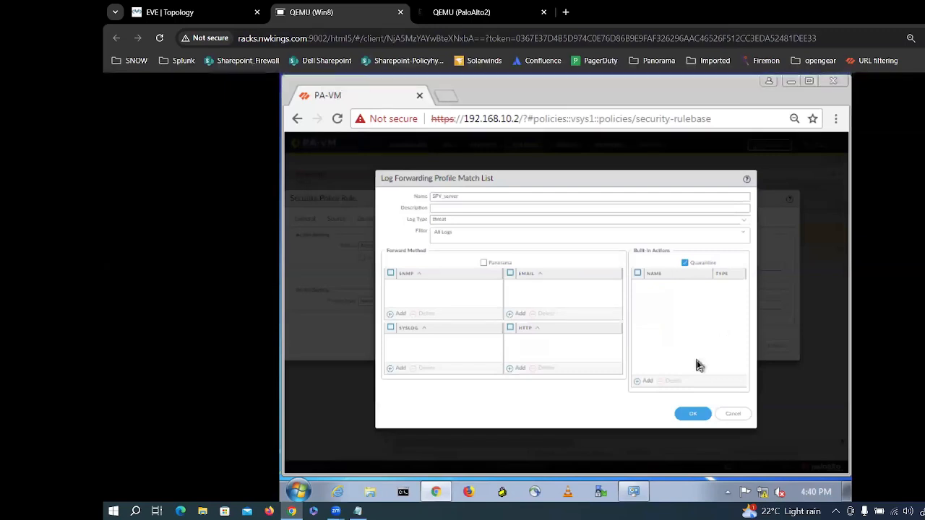
click(734, 414)
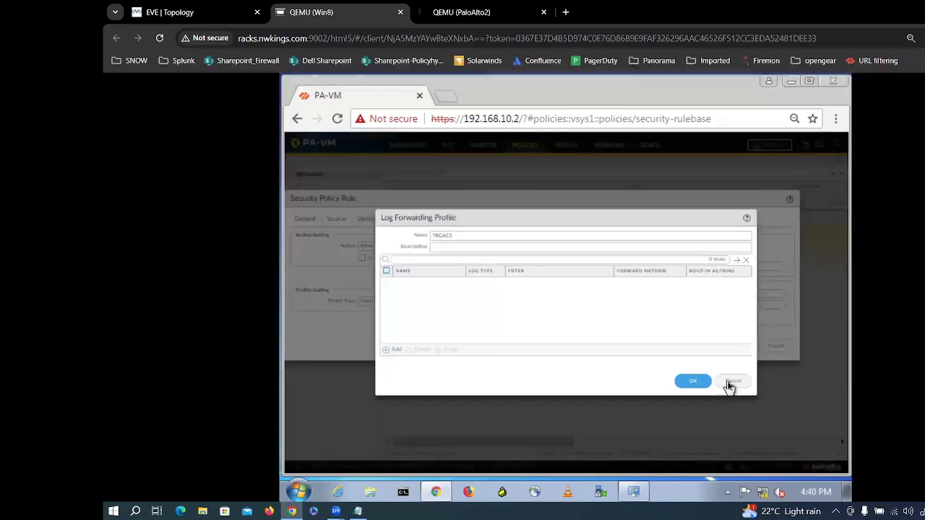
click(730, 383)
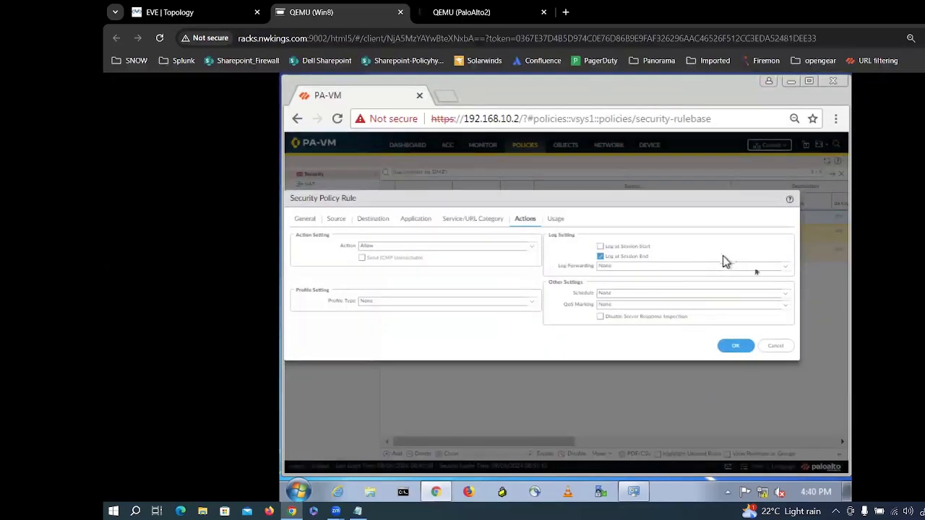
click(784, 269)
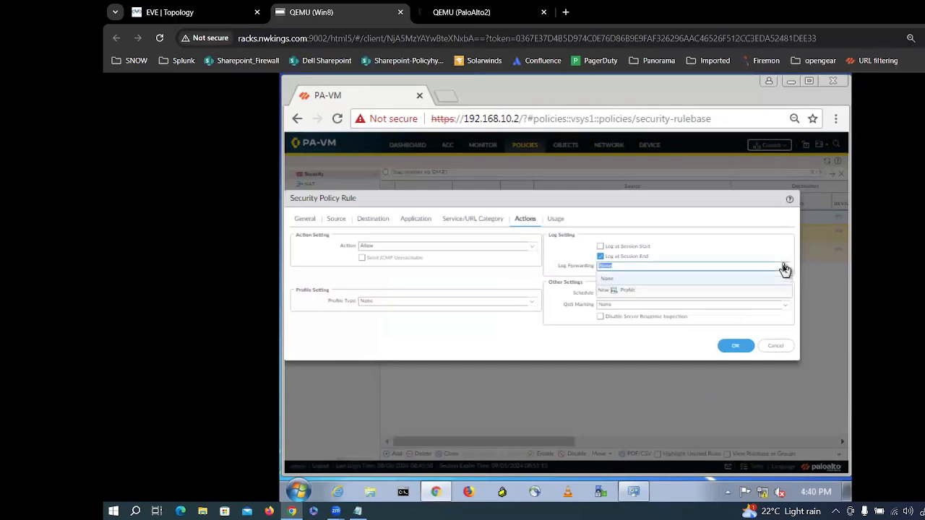
click(625, 291)
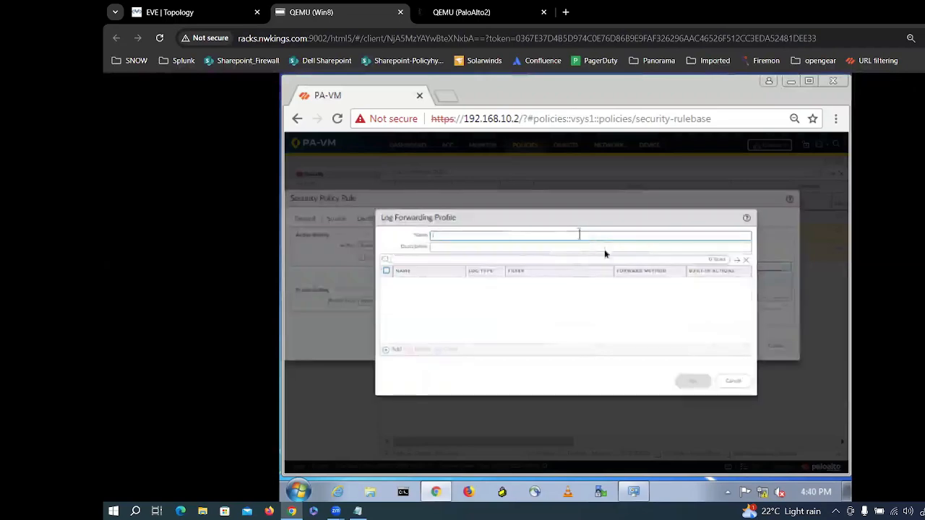
click(395, 351)
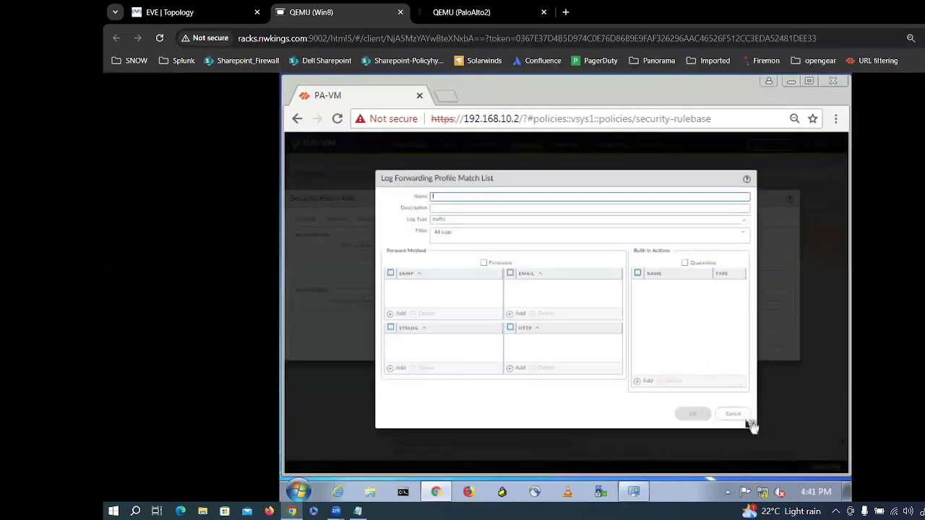
click(393, 372)
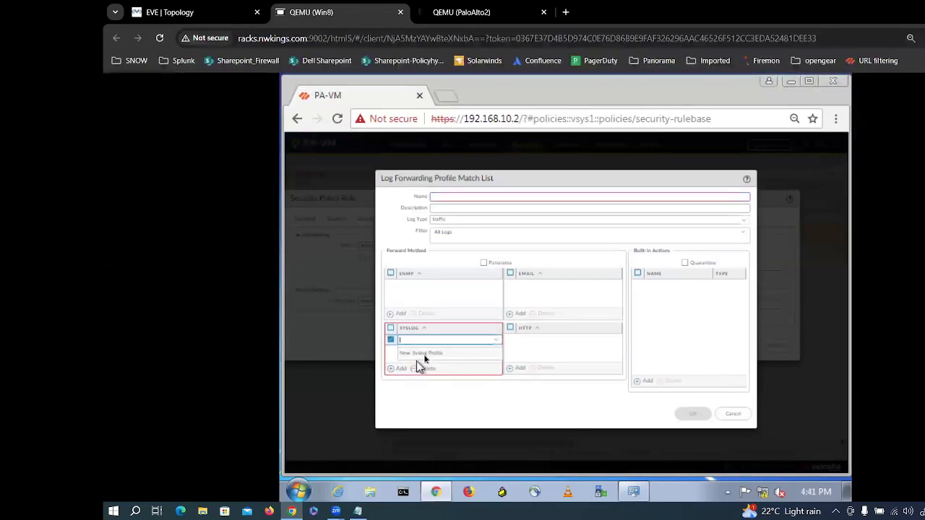
click(430, 354)
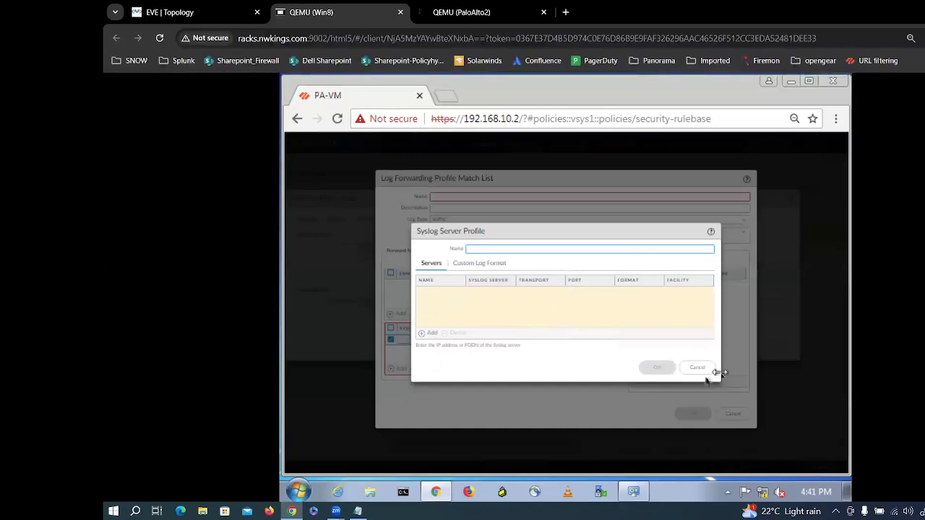
click(696, 369)
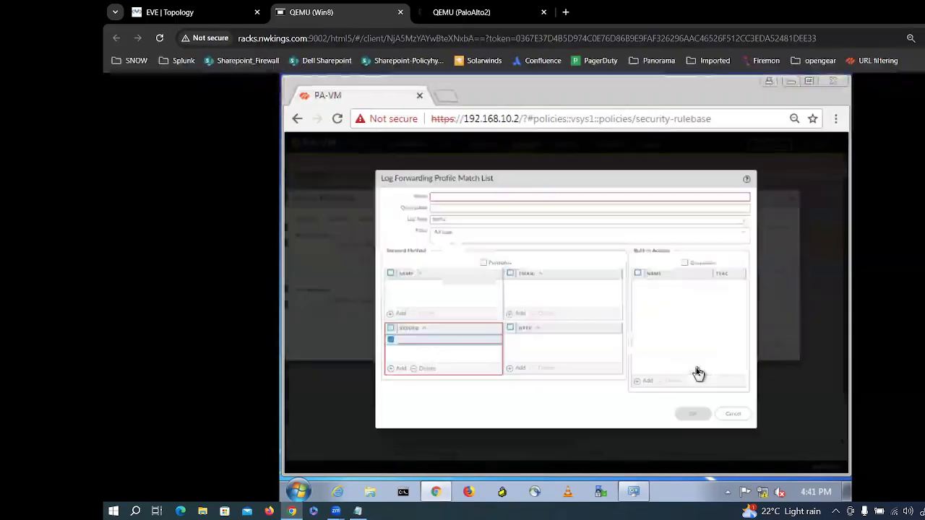
click(743, 419)
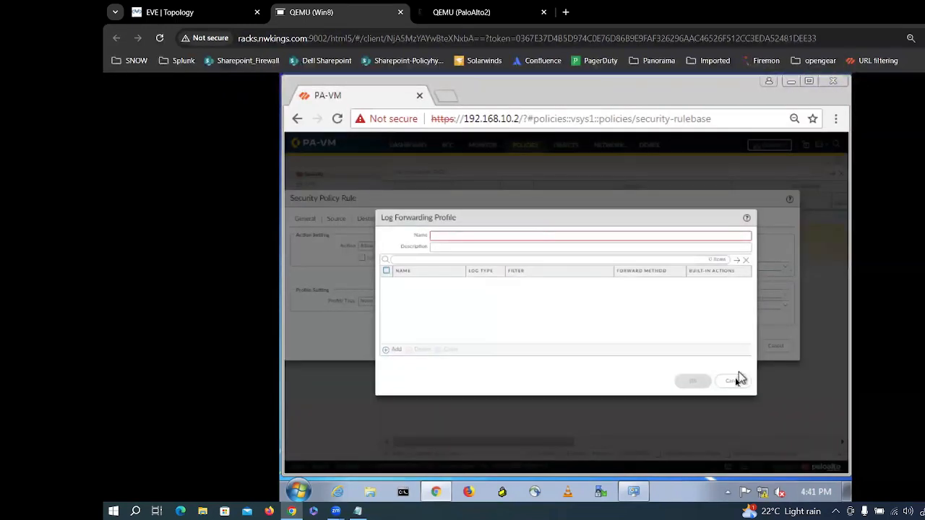
click(735, 378)
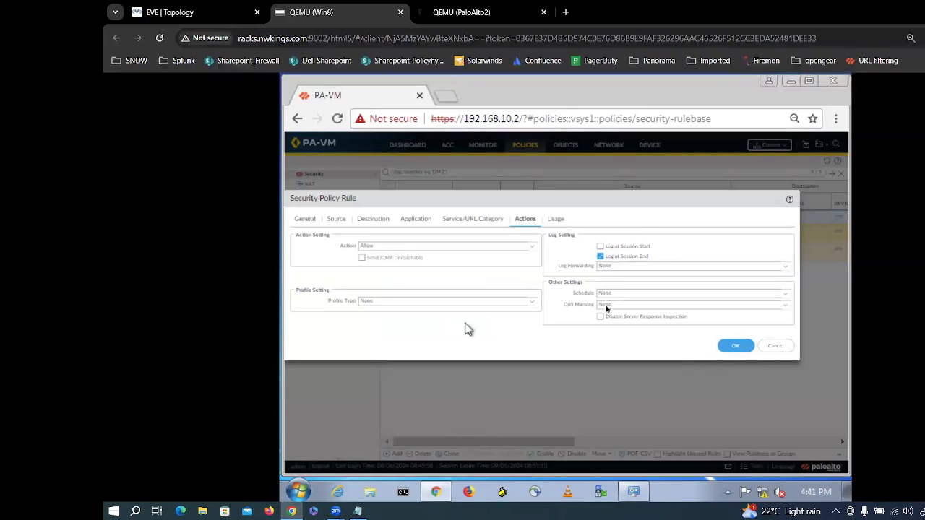
drag(561, 306, 594, 347)
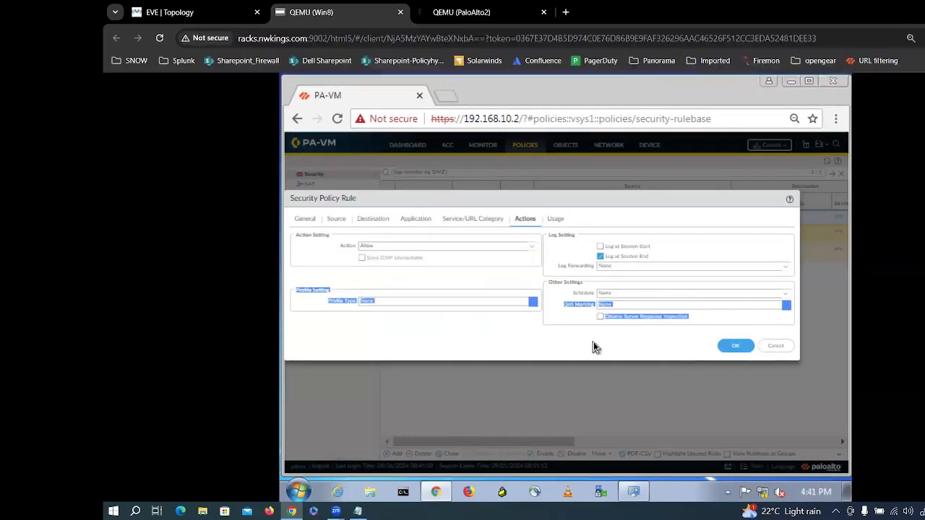
click(572, 308)
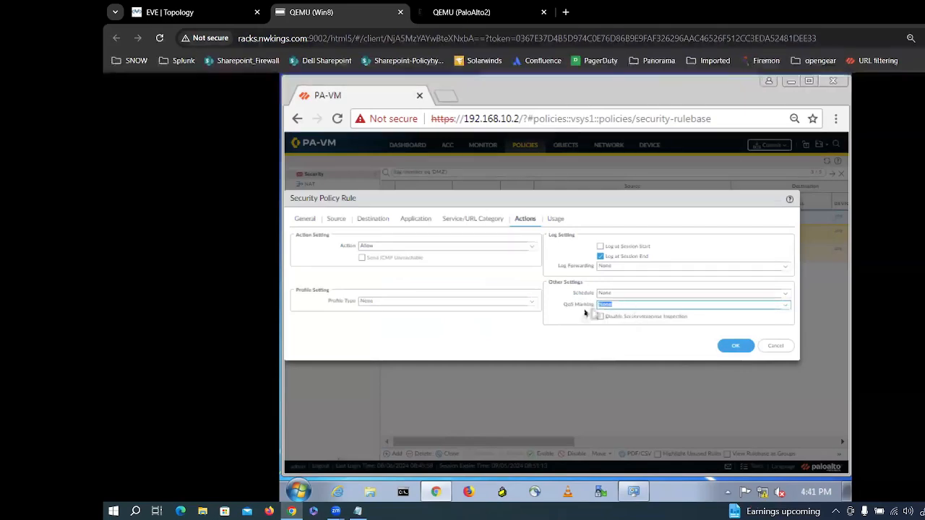
click(781, 293)
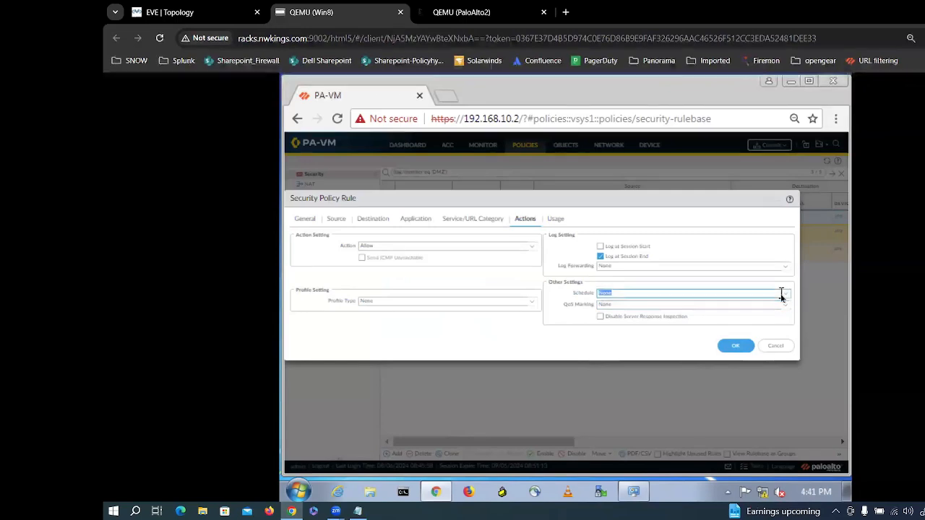
click(784, 298)
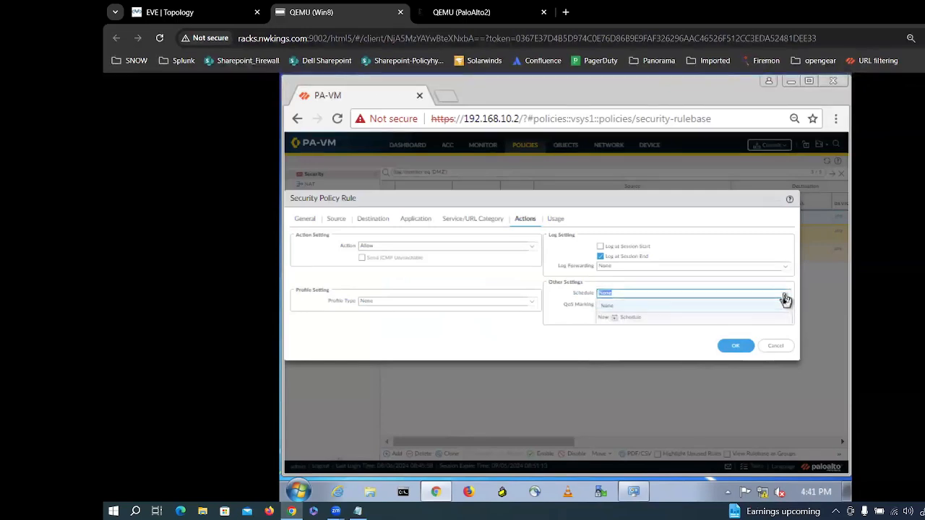
click(611, 350)
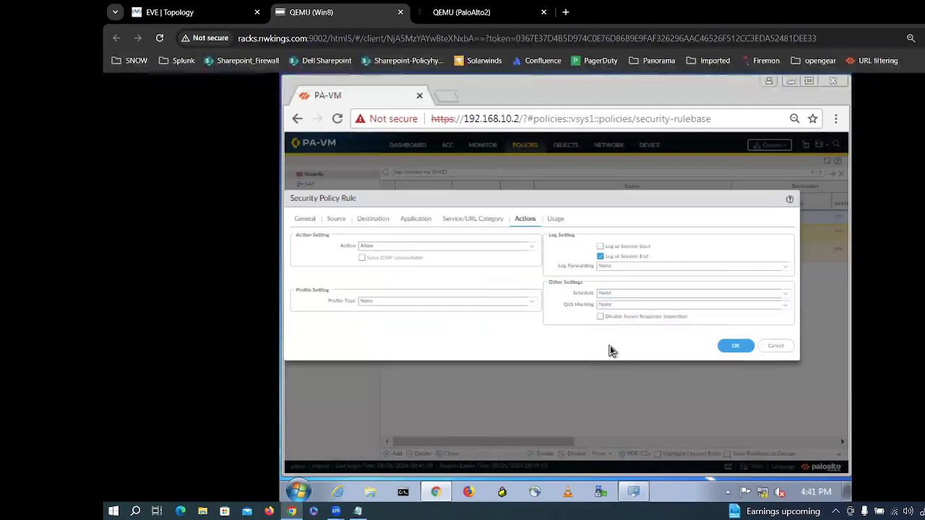
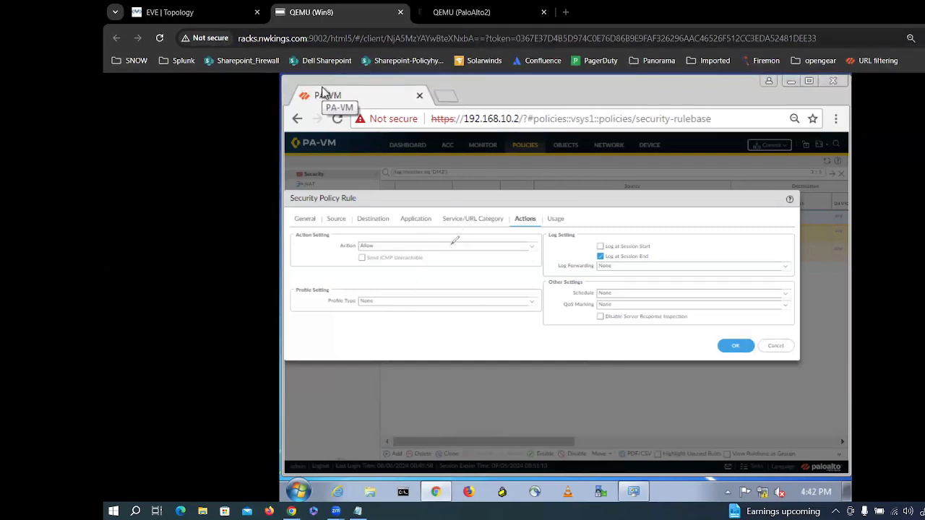
Step: Draw a P1 priority arrow with marks over the action row with the screen pen
mouse_move(450, 243)
mouse_down()
mouse_move(454, 262)
mouse_move(473, 251)
mouse_move(485, 253)
mouse_move(481, 260)
mouse_up()
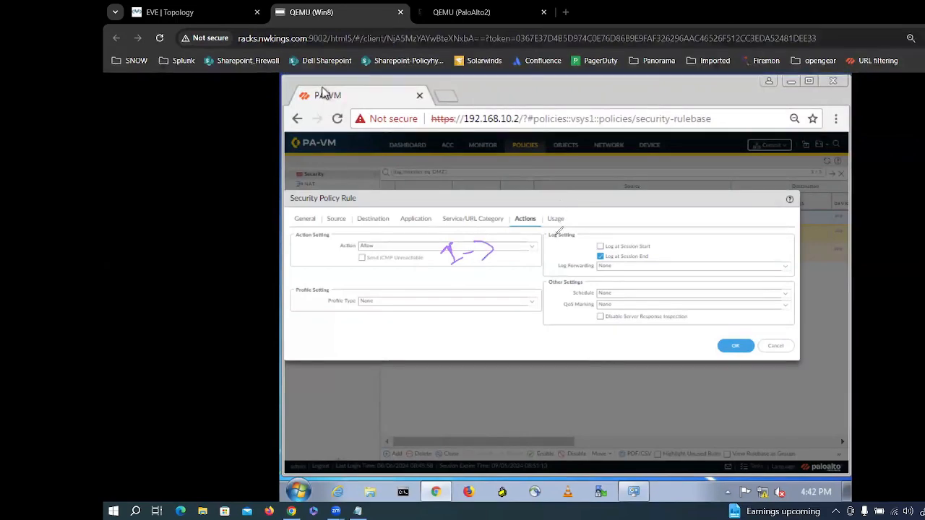
mouse_move(423, 256)
mouse_down()
mouse_move(427, 281)
mouse_move(419, 266)
mouse_up()
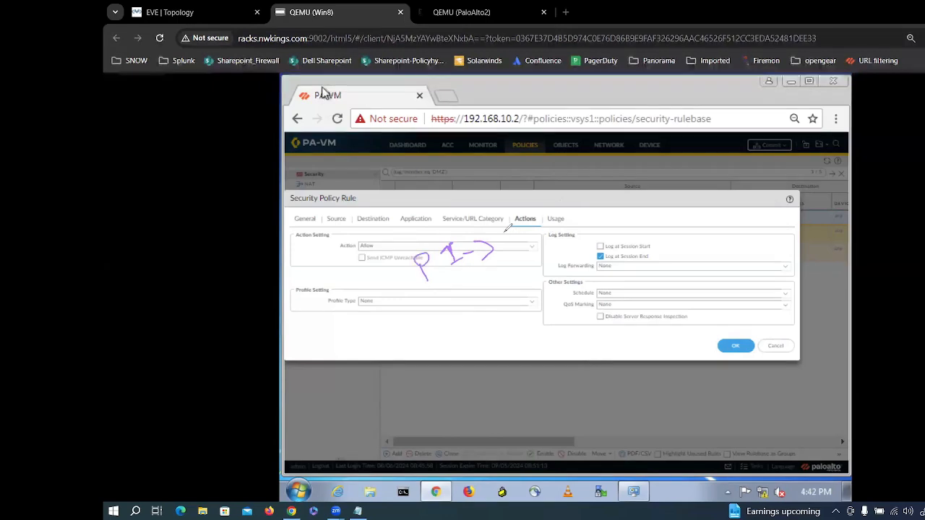
mouse_move(504, 233)
mouse_down()
mouse_move(514, 240)
mouse_move(528, 232)
mouse_move(520, 262)
mouse_move(531, 271)
mouse_move(571, 245)
mouse_up()
drag(577, 240, 588, 234)
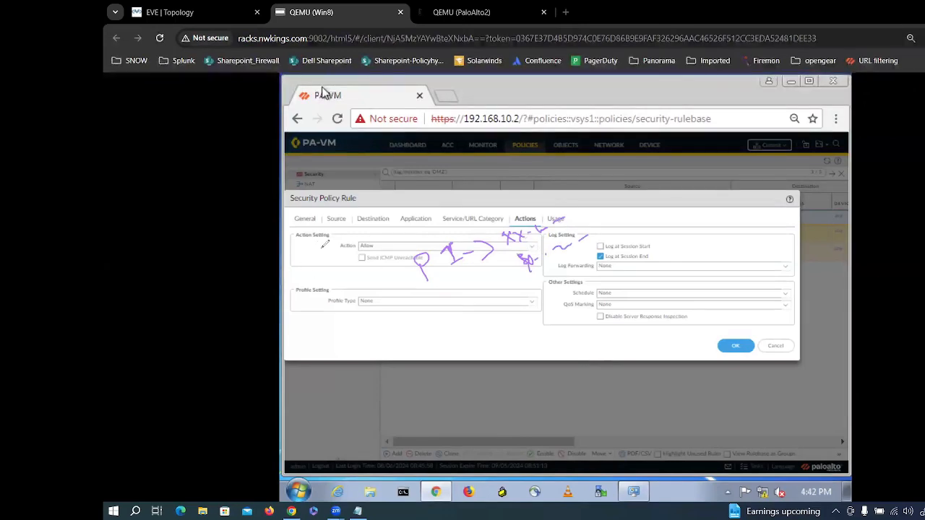
Step: Handwrite an underlined '100GB ILL' note beside the action setting
drag(323, 238, 324, 250)
drag(333, 239, 359, 235)
drag(363, 223, 366, 240)
drag(364, 223, 369, 239)
mouse_move(323, 275)
mouse_down()
mouse_move(403, 235)
mouse_move(406, 210)
mouse_up()
drag(400, 211, 411, 224)
drag(412, 205, 445, 203)
Step: Write P2 with an arrow to 'Youtube', then P3 and P4 with arrows below
drag(398, 241, 454, 211)
mouse_move(453, 294)
mouse_down()
mouse_move(459, 318)
mouse_move(455, 307)
mouse_move(485, 306)
mouse_move(546, 284)
mouse_move(550, 297)
mouse_up()
mouse_move(553, 283)
mouse_down()
mouse_move(612, 249)
mouse_move(647, 250)
mouse_up()
drag(485, 333, 497, 349)
mouse_move(488, 330)
mouse_down()
mouse_move(510, 346)
mouse_move(543, 328)
mouse_up()
mouse_move(540, 311)
mouse_down()
mouse_move(550, 324)
mouse_move(616, 289)
mouse_up()
drag(565, 341, 566, 349)
mouse_move(576, 338)
mouse_down()
mouse_move(583, 346)
mouse_move(602, 336)
mouse_up()
drag(604, 325, 613, 340)
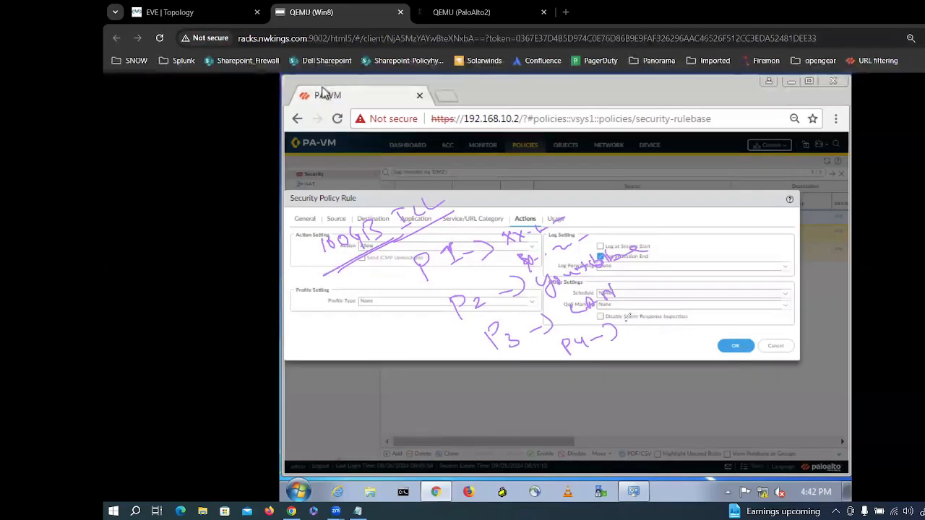
Step: Finish the P4 other-team note and write 400GB, 60GB and 20GB figures
mouse_move(626, 312)
mouse_down()
mouse_move(677, 298)
mouse_move(689, 309)
mouse_move(694, 289)
mouse_move(726, 280)
mouse_up()
mouse_move(711, 293)
mouse_down()
mouse_move(704, 303)
mouse_move(748, 292)
mouse_up()
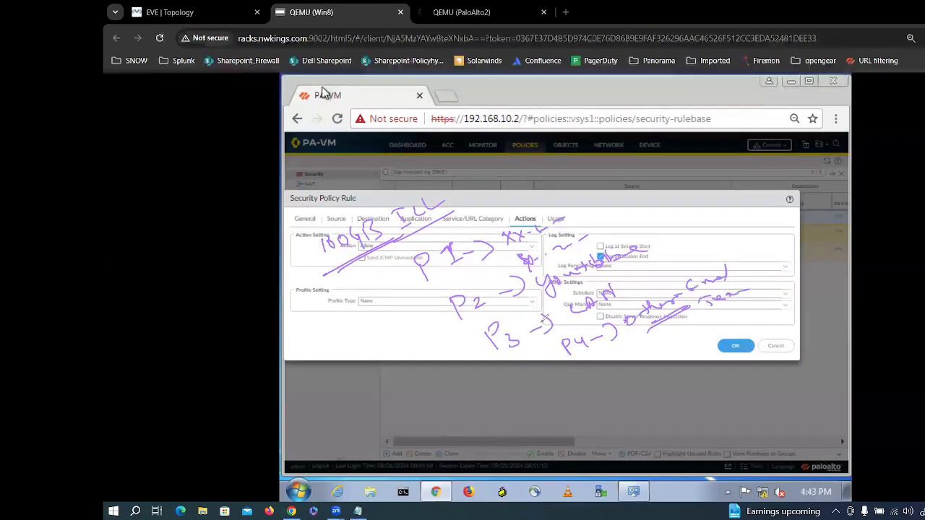
drag(401, 275, 409, 278)
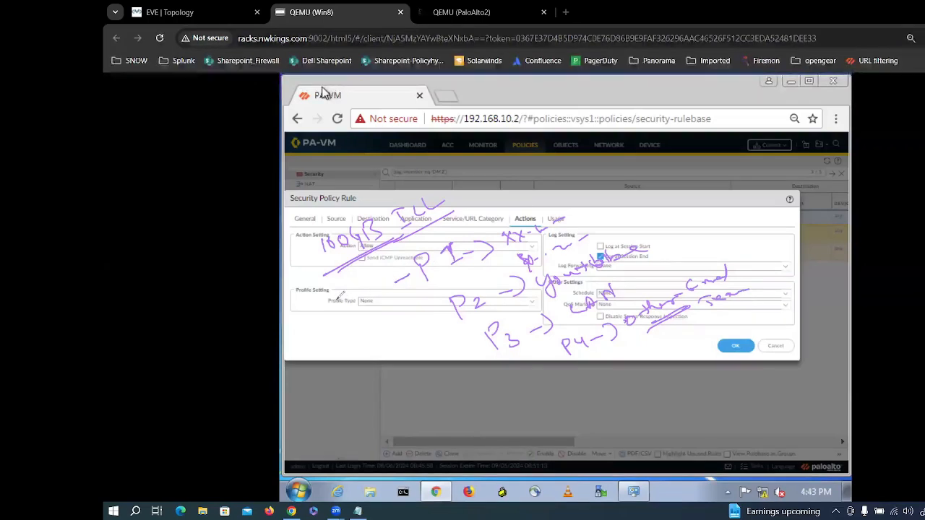
mouse_move(328, 300)
mouse_down()
mouse_move(342, 311)
mouse_move(385, 286)
mouse_move(377, 295)
mouse_up()
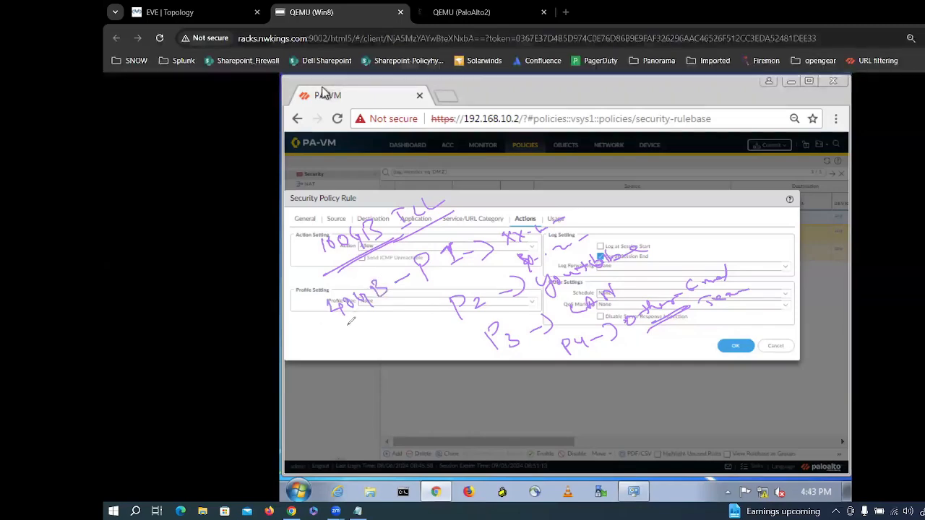
mouse_move(342, 313)
mouse_down()
mouse_move(346, 329)
mouse_move(385, 302)
mouse_move(383, 313)
mouse_up()
mouse_move(441, 324)
mouse_down()
mouse_move(414, 337)
mouse_move(433, 338)
mouse_up()
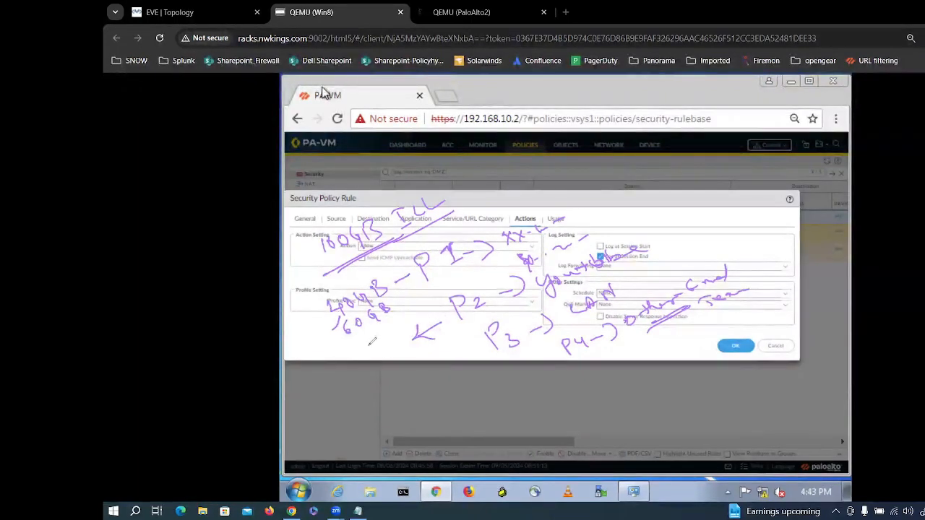
drag(366, 340, 377, 354)
mouse_move(387, 334)
mouse_down()
mouse_move(381, 344)
mouse_move(406, 329)
mouse_move(418, 357)
mouse_move(433, 352)
mouse_up()
Step: Add arrowheads, the lower figures and a cross under P4, and strike under the Team note
mouse_move(484, 339)
mouse_down()
mouse_move(474, 349)
mouse_move(481, 356)
mouse_up()
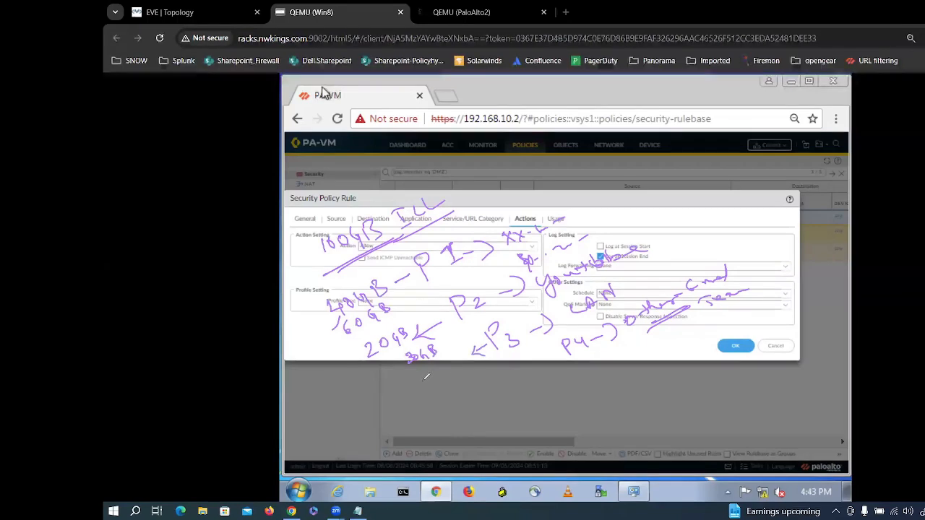
drag(447, 365, 486, 386)
mouse_move(558, 365)
mouse_down()
mouse_move(578, 361)
mouse_move(569, 383)
mouse_move(550, 390)
mouse_up()
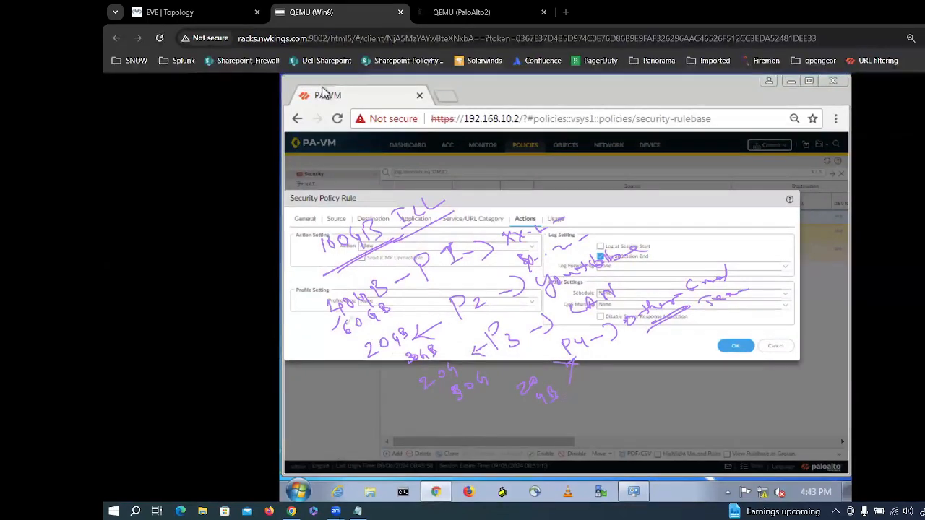
drag(388, 352, 377, 367)
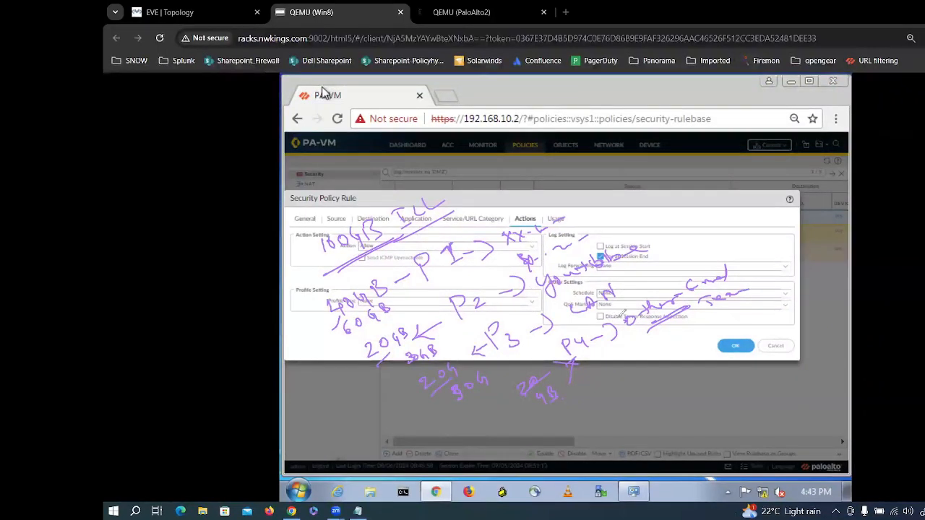
drag(723, 318, 780, 280)
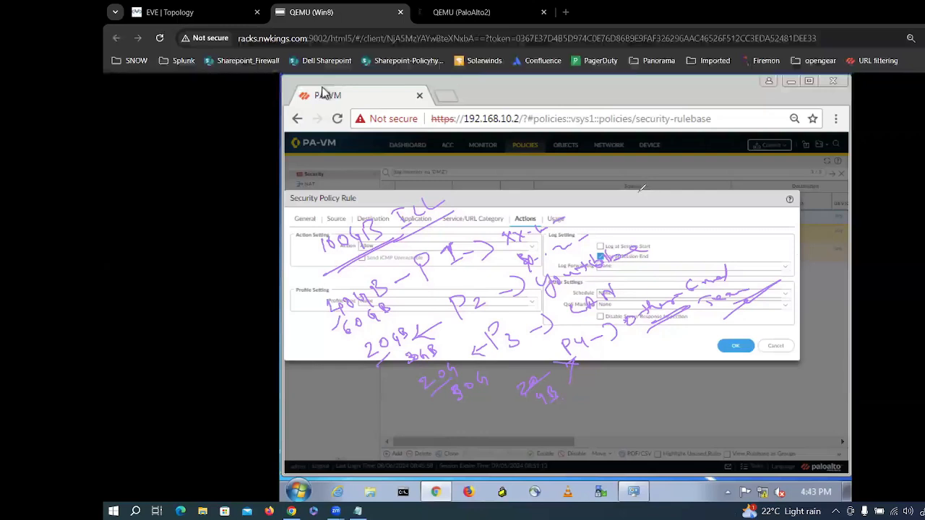
Step: Write 'Fall' above the log settings and underline it
drag(638, 207, 656, 197)
drag(664, 191, 676, 195)
drag(684, 173, 686, 193)
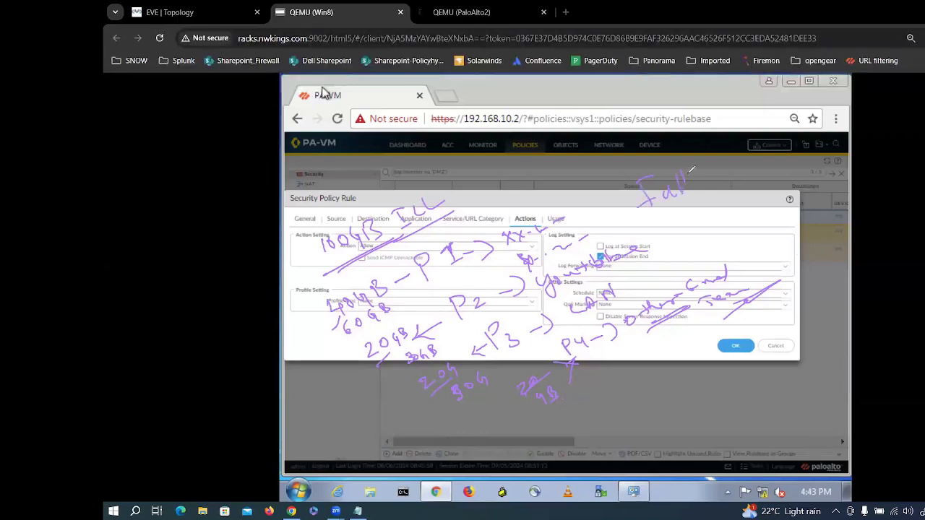
drag(647, 221, 698, 198)
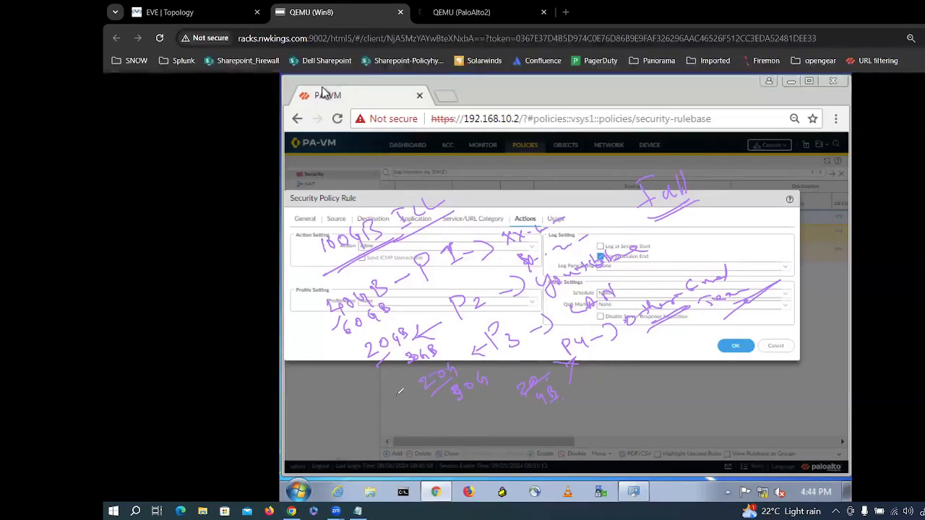
Step: Loop around the lower-priority figures and write an underlined 60 above the dialog
mouse_move(399, 391)
mouse_down()
mouse_move(455, 347)
mouse_move(627, 275)
mouse_move(708, 273)
mouse_move(768, 296)
mouse_move(675, 364)
mouse_move(606, 365)
mouse_up()
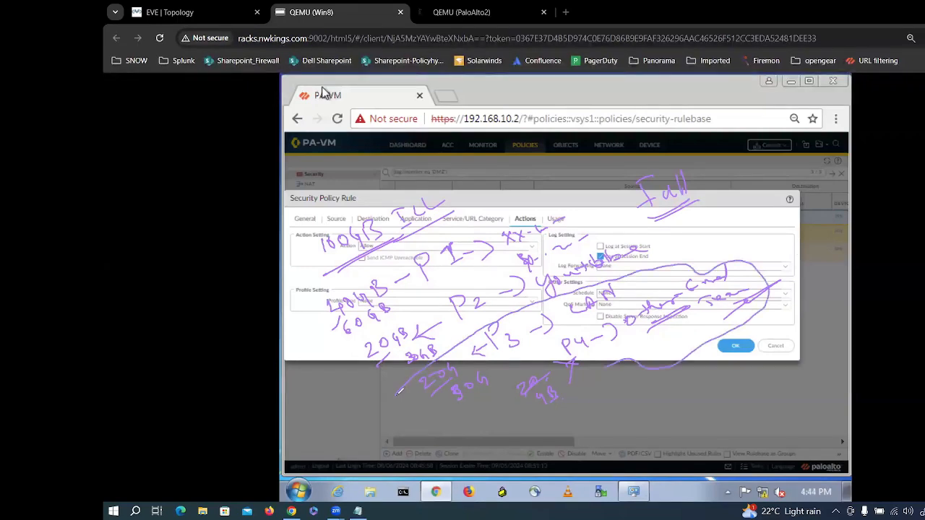
drag(399, 391, 430, 354)
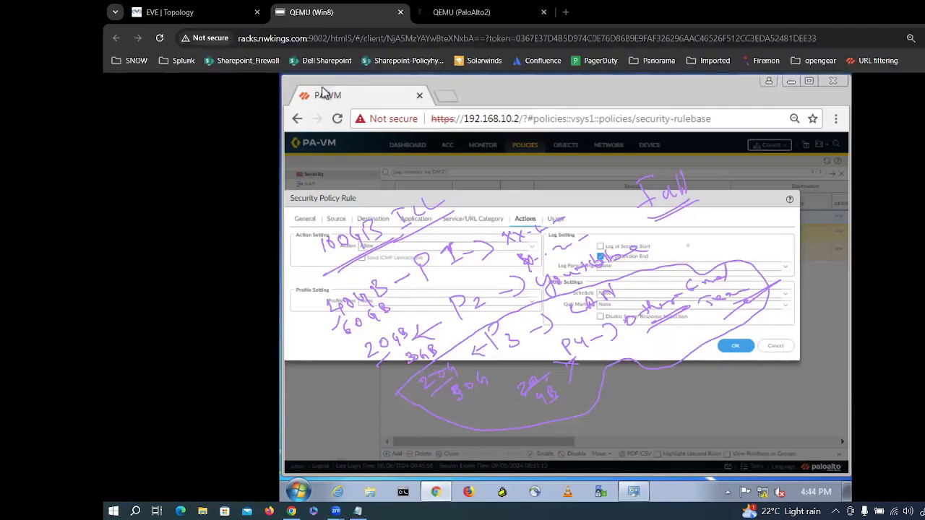
drag(677, 266, 750, 236)
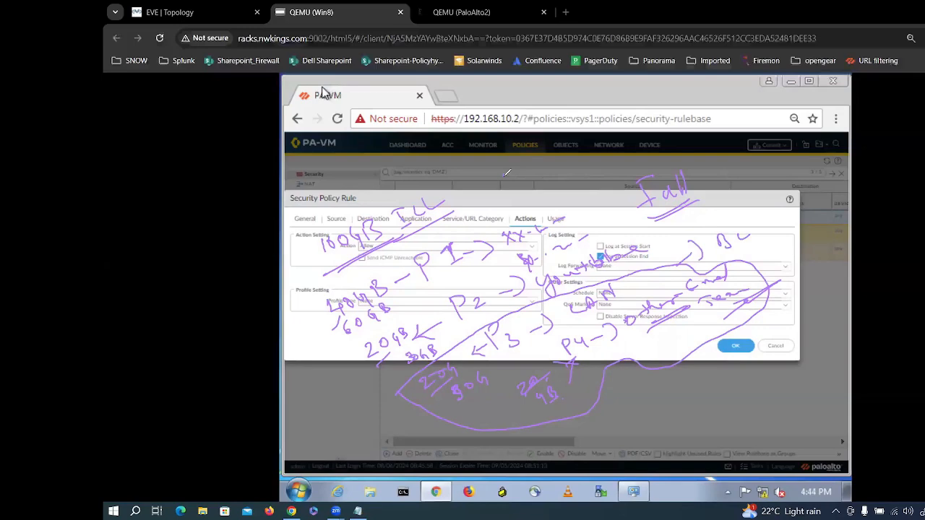
mouse_move(504, 176)
mouse_down()
mouse_move(503, 189)
mouse_move(518, 177)
mouse_move(536, 191)
mouse_up()
drag(510, 207, 571, 178)
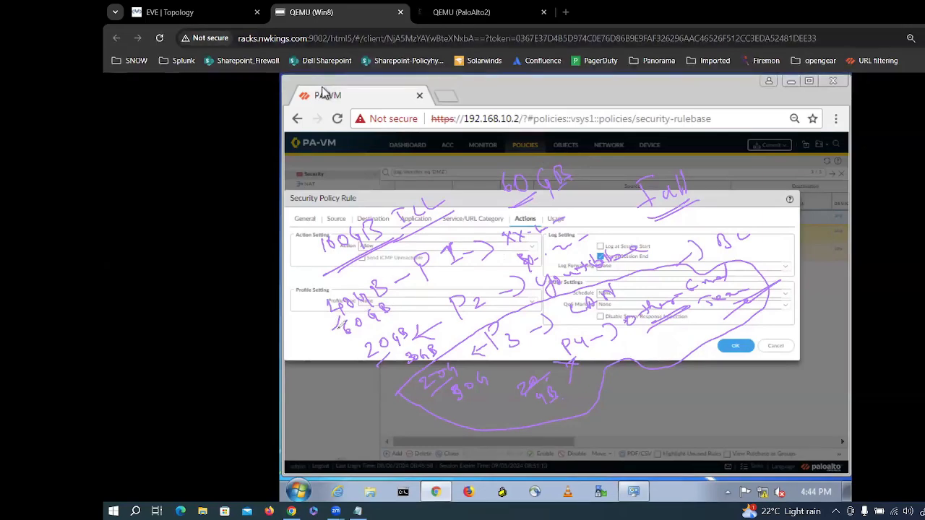
Step: Underline 60GB, cross out figures, write 16GB beside Fall, then erase the left-side ink
mouse_move(349, 351)
mouse_down()
mouse_move(410, 309)
mouse_move(389, 318)
mouse_up()
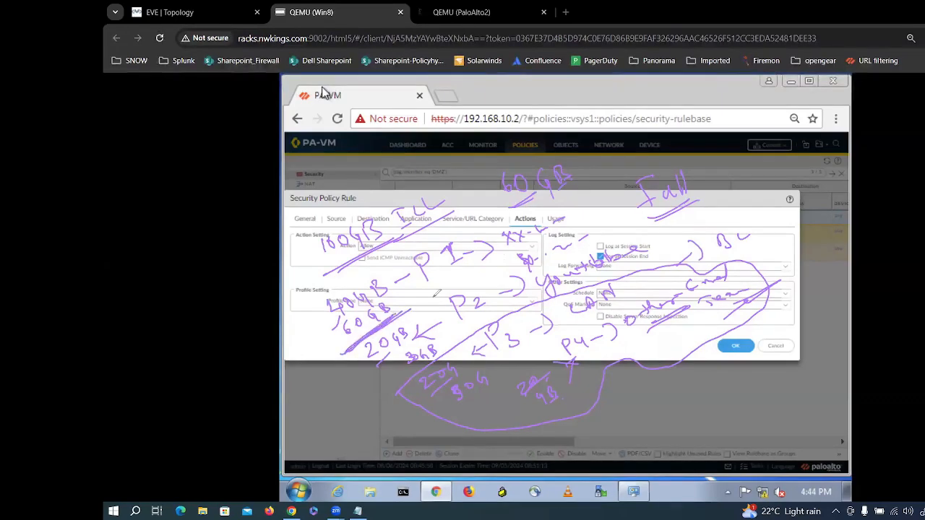
mouse_move(453, 336)
mouse_down()
mouse_move(474, 344)
mouse_move(461, 362)
mouse_up()
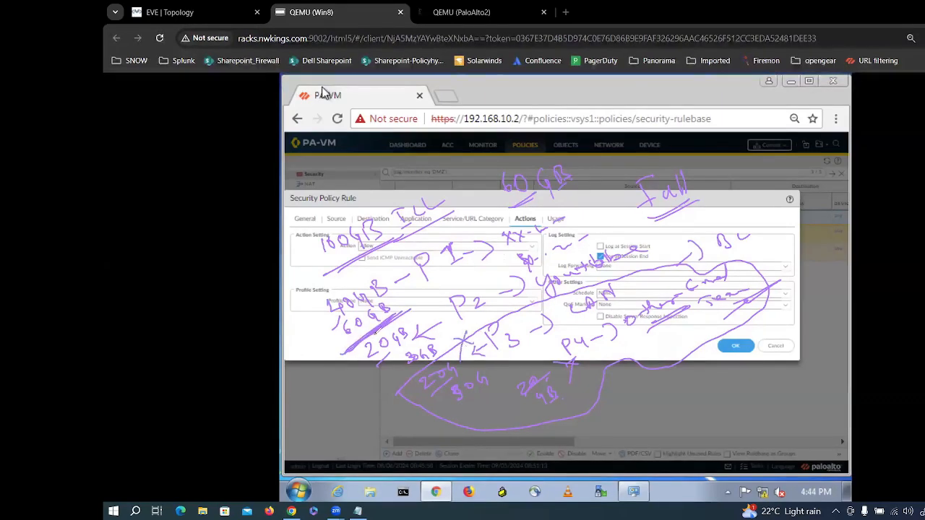
mouse_move(346, 351)
mouse_down()
mouse_move(398, 316)
mouse_move(338, 352)
mouse_up()
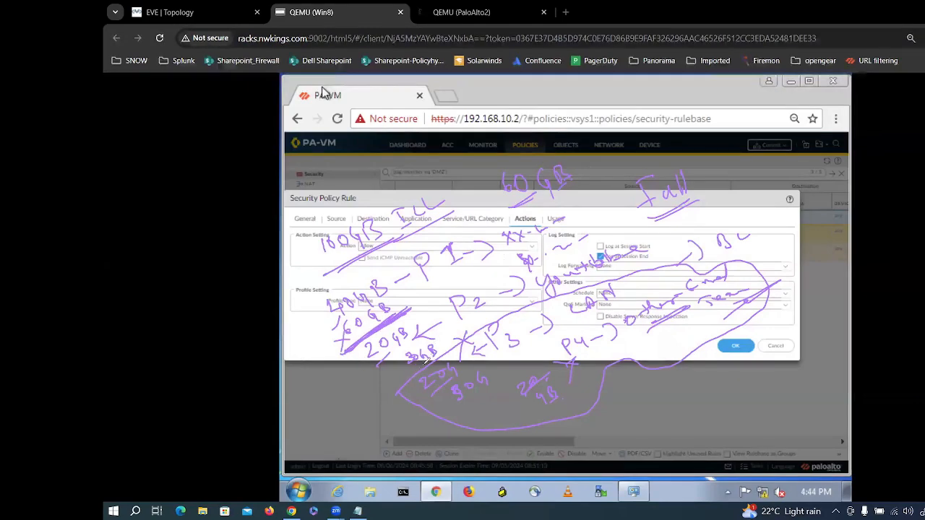
mouse_move(384, 372)
mouse_down()
mouse_move(373, 381)
mouse_move(387, 383)
mouse_move(357, 401)
mouse_up()
mouse_move(298, 359)
mouse_down()
mouse_move(321, 337)
mouse_move(338, 361)
mouse_move(335, 353)
mouse_up()
drag(328, 438, 348, 416)
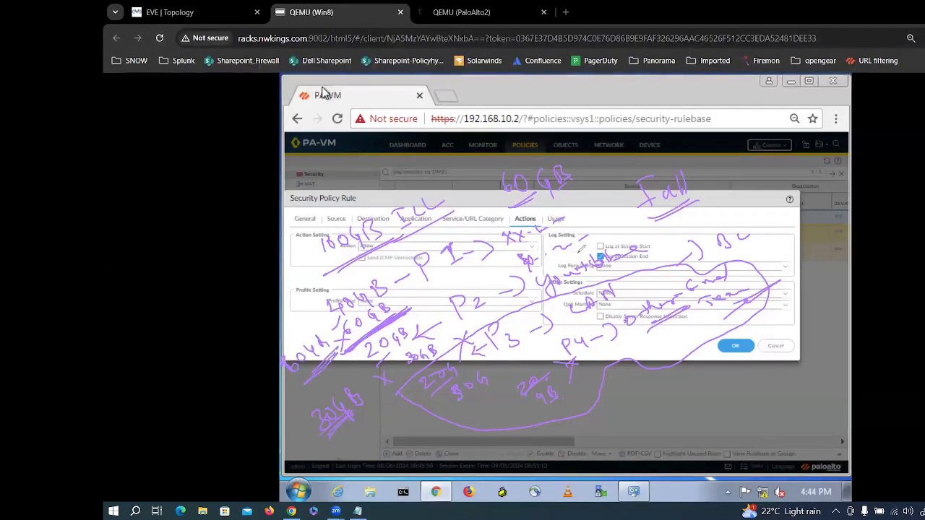
drag(731, 175, 790, 209)
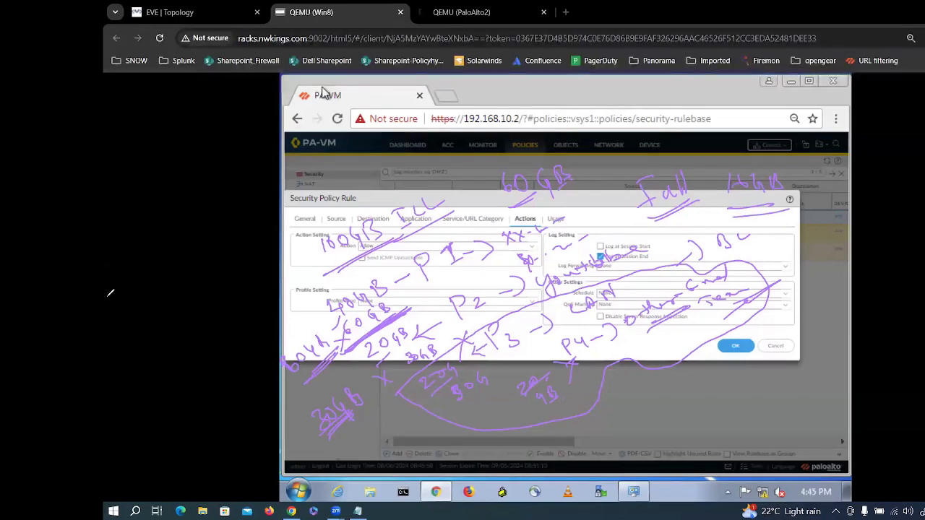
mouse_move(447, 243)
mouse_down()
mouse_move(456, 221)
mouse_move(438, 195)
mouse_move(317, 257)
mouse_move(480, 349)
mouse_move(359, 323)
mouse_move(301, 350)
mouse_move(293, 365)
mouse_move(322, 356)
mouse_move(349, 416)
mouse_move(564, 403)
mouse_move(527, 376)
mouse_move(751, 271)
mouse_move(755, 296)
mouse_move(760, 189)
mouse_move(511, 405)
mouse_move(502, 388)
mouse_move(362, 380)
mouse_move(508, 323)
mouse_move(552, 333)
mouse_move(438, 385)
mouse_move(409, 349)
mouse_move(419, 325)
mouse_move(329, 312)
mouse_move(466, 258)
mouse_move(566, 192)
mouse_move(562, 172)
mouse_move(506, 181)
mouse_move(562, 247)
mouse_up()
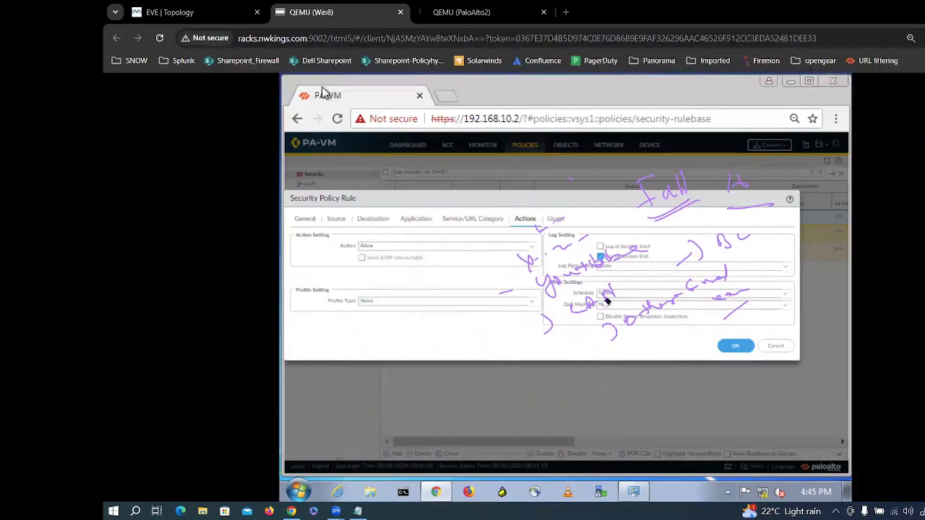
Step: Erase the remaining handwriting on the right side
mouse_move(681, 292)
mouse_down()
mouse_move(751, 206)
mouse_move(744, 181)
mouse_move(518, 227)
mouse_move(562, 212)
mouse_move(496, 289)
mouse_move(578, 318)
mouse_move(656, 244)
mouse_move(609, 263)
mouse_move(604, 251)
mouse_move(621, 263)
mouse_move(571, 322)
mouse_move(591, 327)
mouse_move(668, 285)
mouse_move(737, 305)
mouse_move(677, 240)
mouse_move(647, 179)
mouse_move(684, 188)
mouse_up()
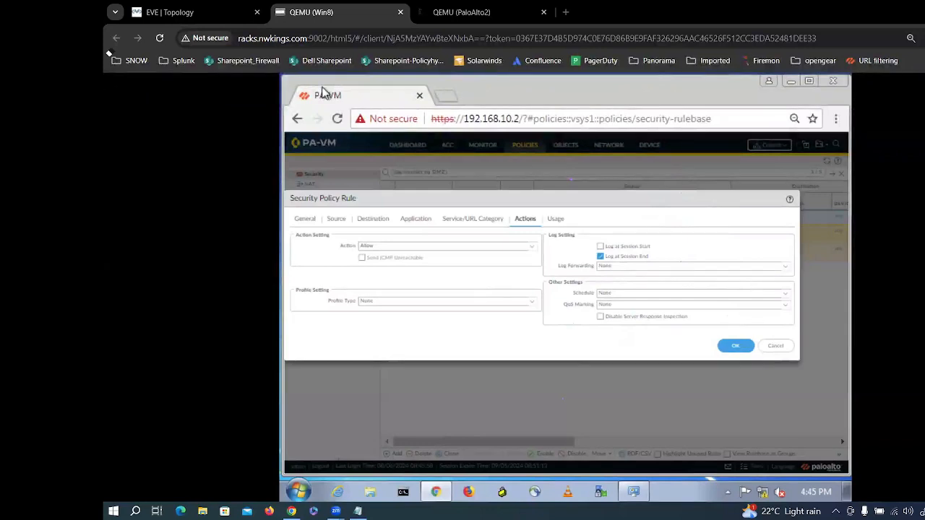
Step: Cancel the Security Policy Rule dialog to return to the rulebase
click(759, 348)
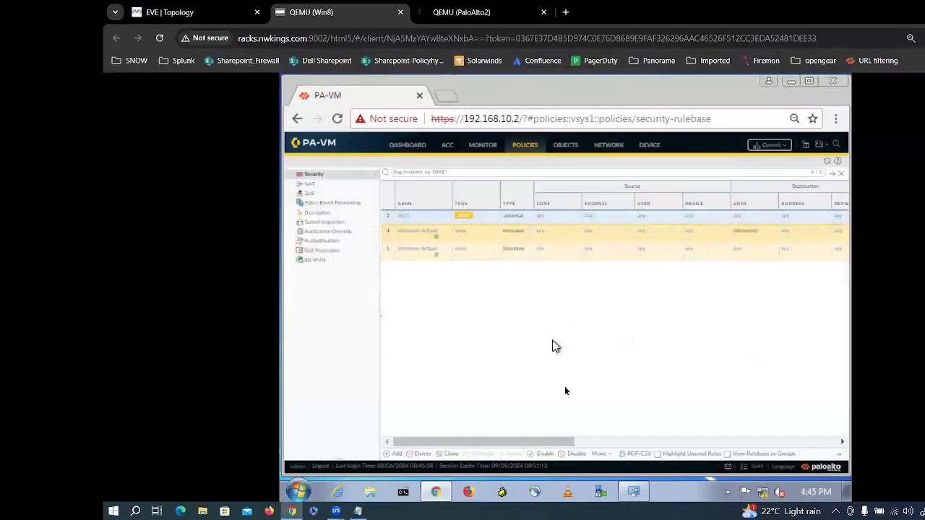